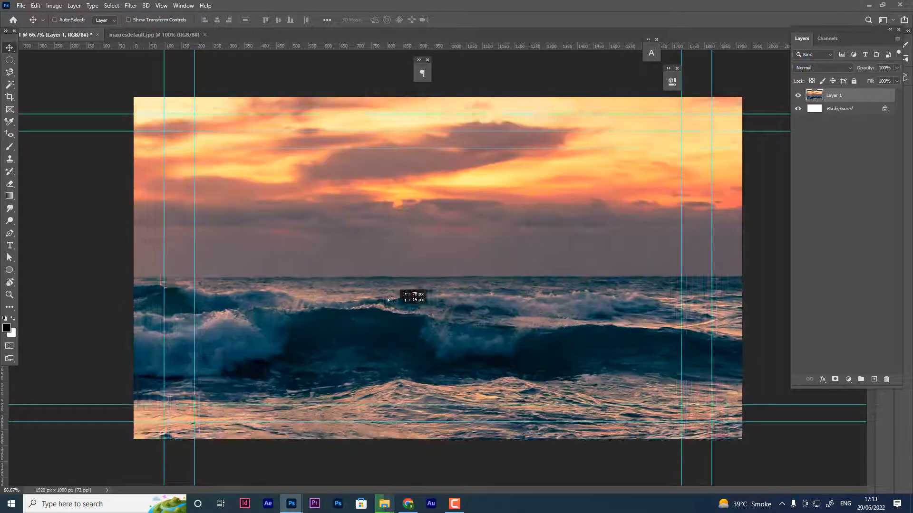
- Transform the sunset sea layer to 76.80% width and 48% height so it spans the full canvas width from the top edge
{"action": "key", "text": "ctrl+t"}
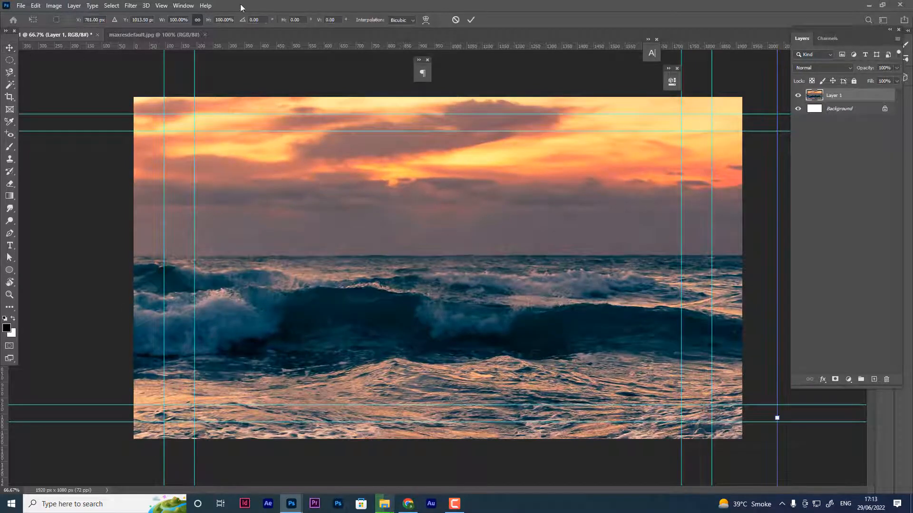
{"action": "left_click_drag", "start_coordinate": [209, 23], "coordinate": [182, 33]}
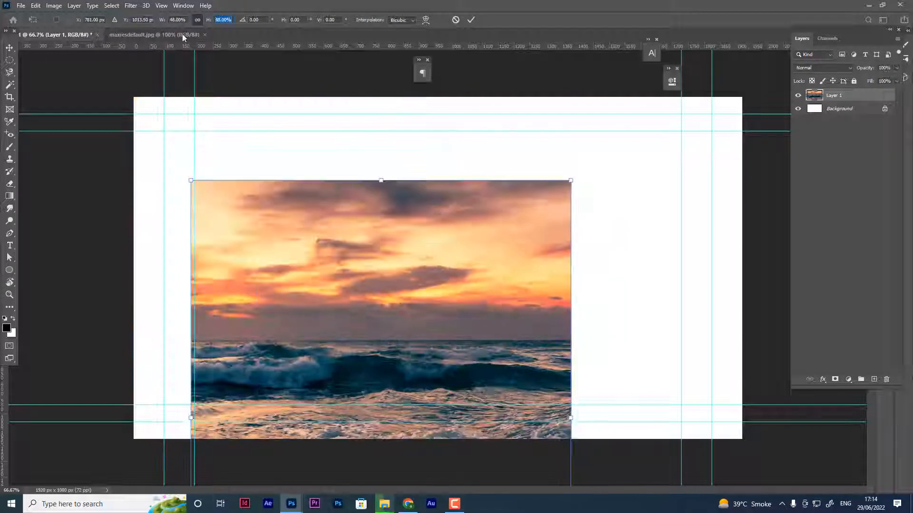
{"action": "left_click_drag", "start_coordinate": [419, 312], "coordinate": [423, 241]}
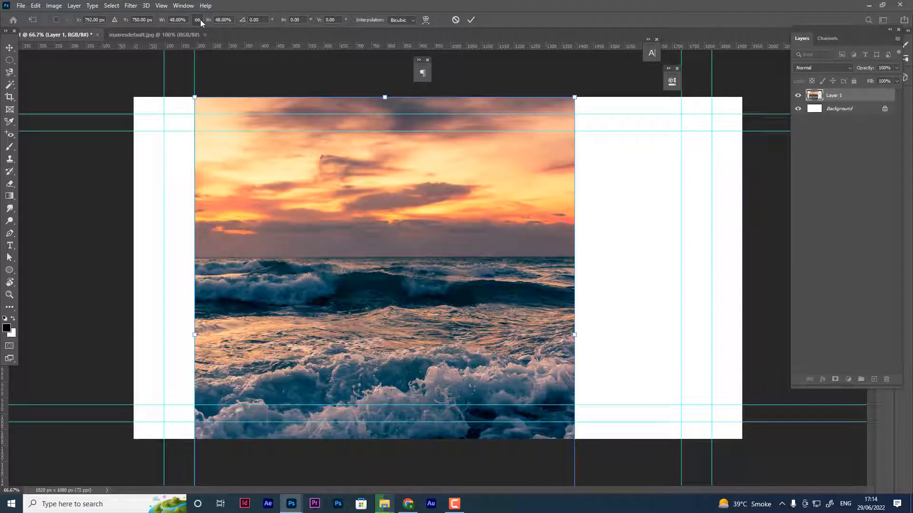
{"action": "left_click_drag", "start_coordinate": [574, 335], "coordinate": [742, 335]}
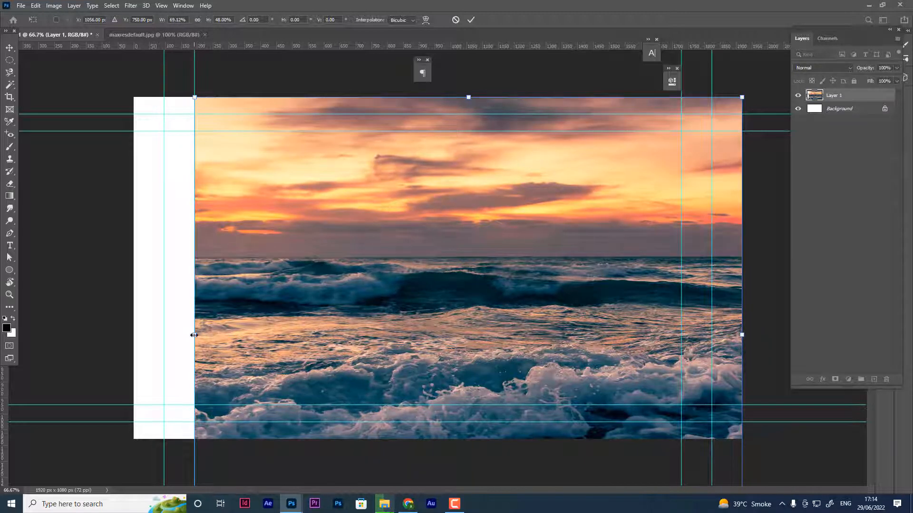
{"action": "left_click_drag", "start_coordinate": [194, 335], "coordinate": [134, 346]}
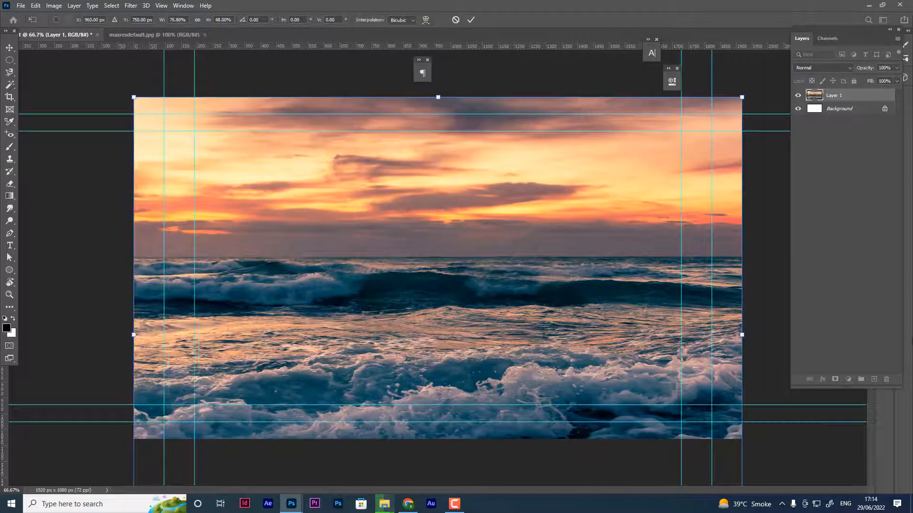
{"action": "key", "text": "Return"}
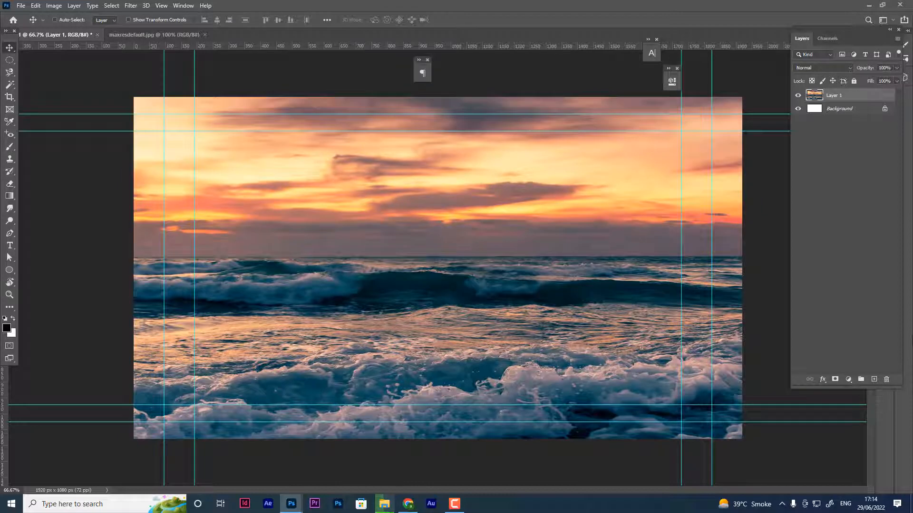
- Check the maxresdefault.jpg reference image, then switch to Chrome and search Google Images for "water"
{"action": "left_click", "coordinate": [185, 37]}
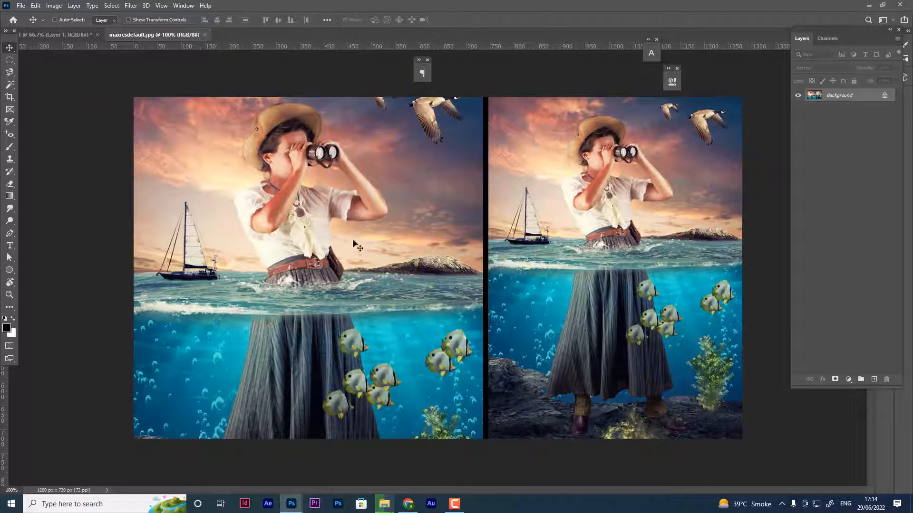
{"action": "left_click", "coordinate": [408, 503]}
{"action": "left_click", "coordinate": [357, 8]}
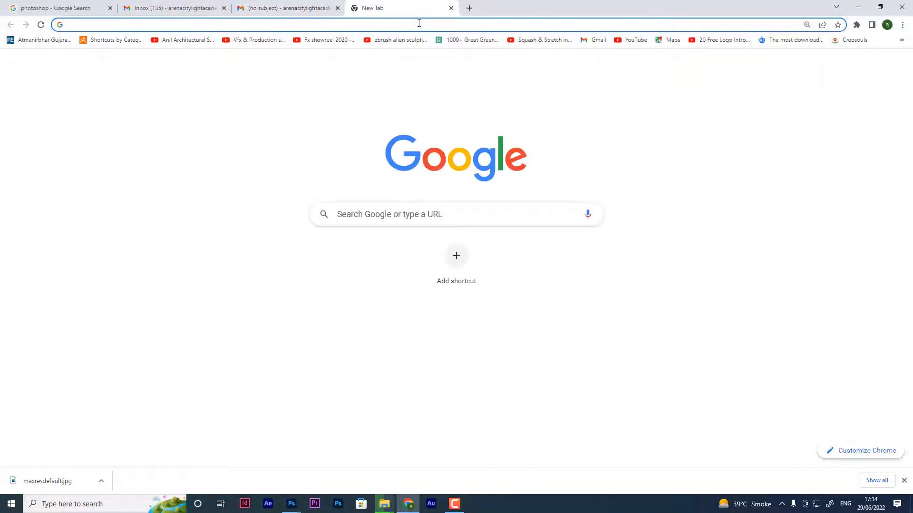
{"action": "type", "text": "water"}
{"action": "key", "text": "Return"}
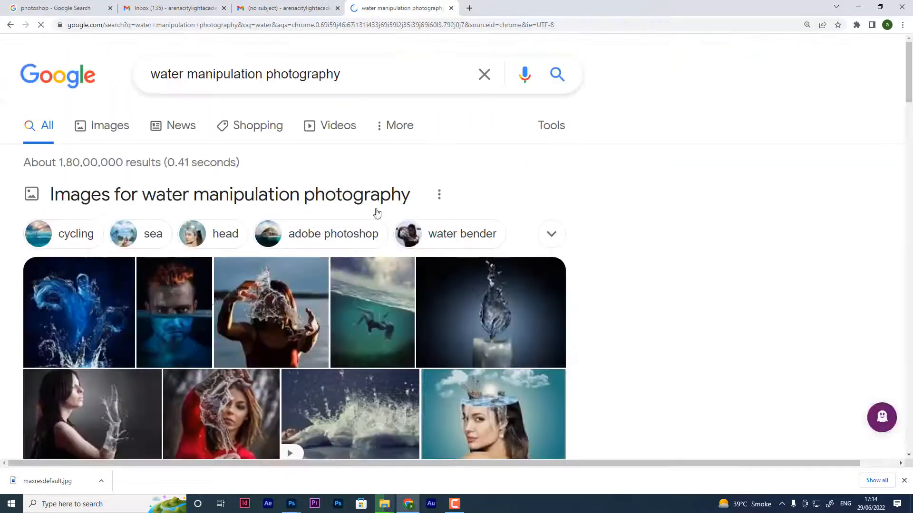
{"action": "left_click", "coordinate": [189, 76]}
{"action": "key", "text": "shift+End"}
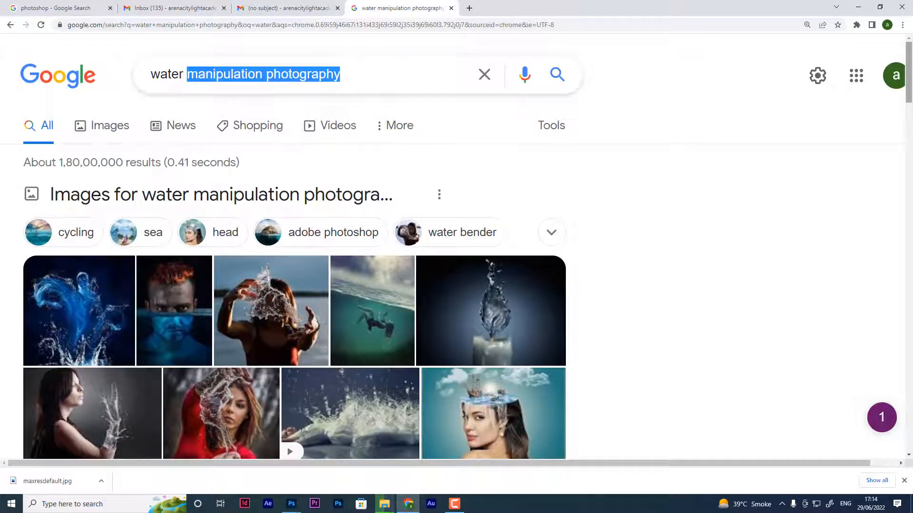
{"action": "key", "text": "BackSpace"}
{"action": "key", "text": "Return"}
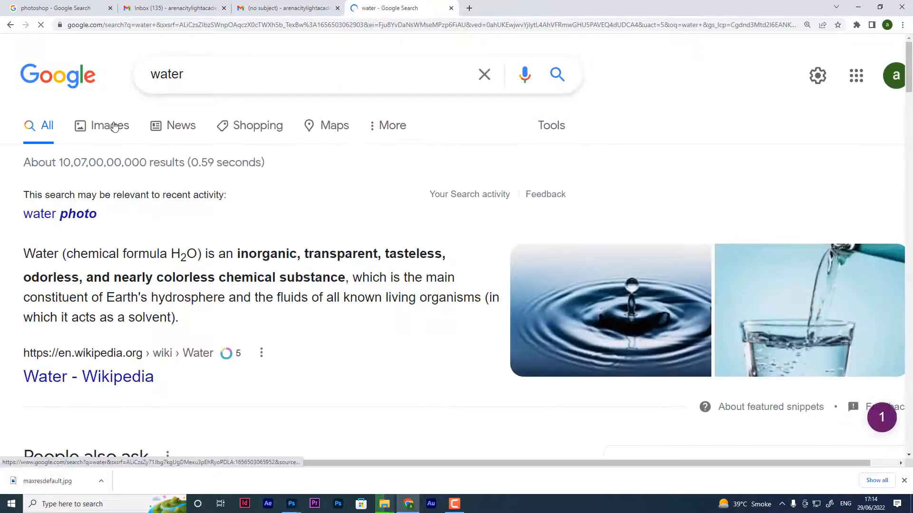
{"action": "left_click", "coordinate": [113, 126]}
- Examine the water image results and the images related to the wbcsd.org underwater photo
{"action": "scroll", "coordinate": [398, 237], "scroll_direction": "down", "scroll_amount": 10}
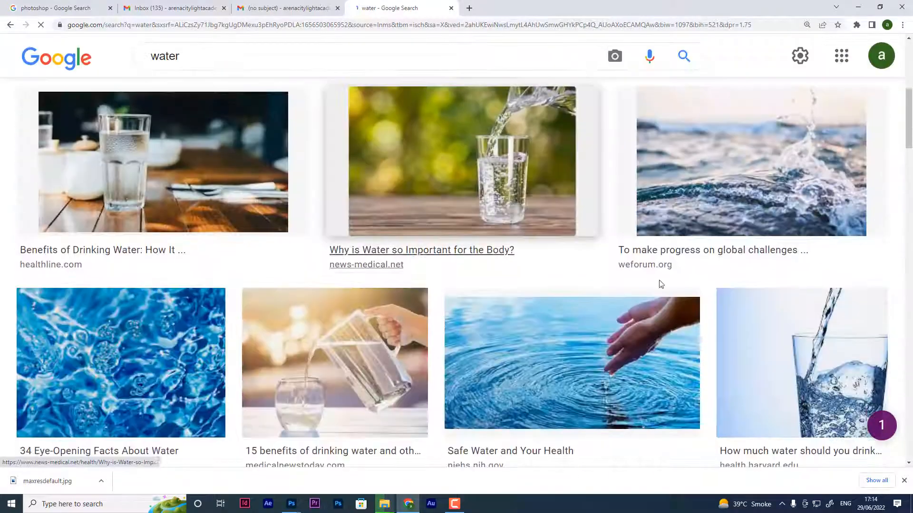
{"action": "scroll", "coordinate": [195, 112], "scroll_direction": "up", "scroll_amount": 10}
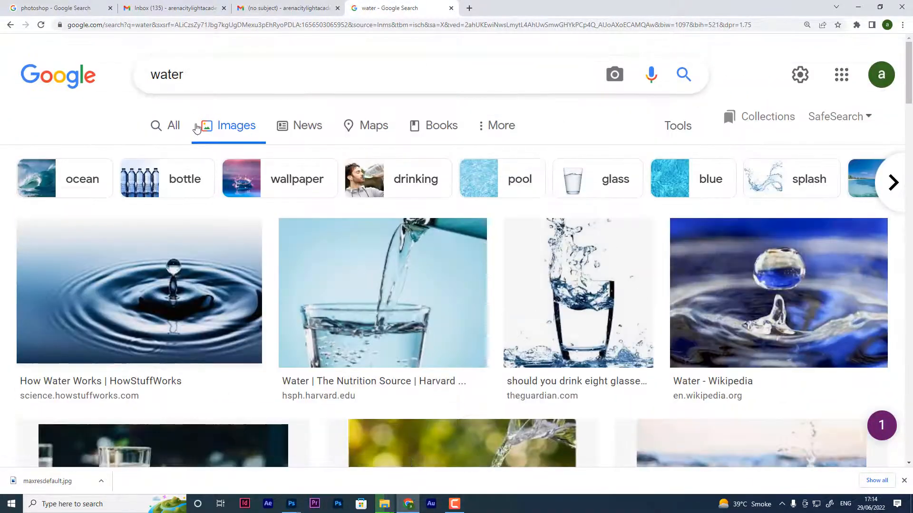
{"action": "scroll", "coordinate": [648, 232], "scroll_direction": "down", "scroll_amount": 15}
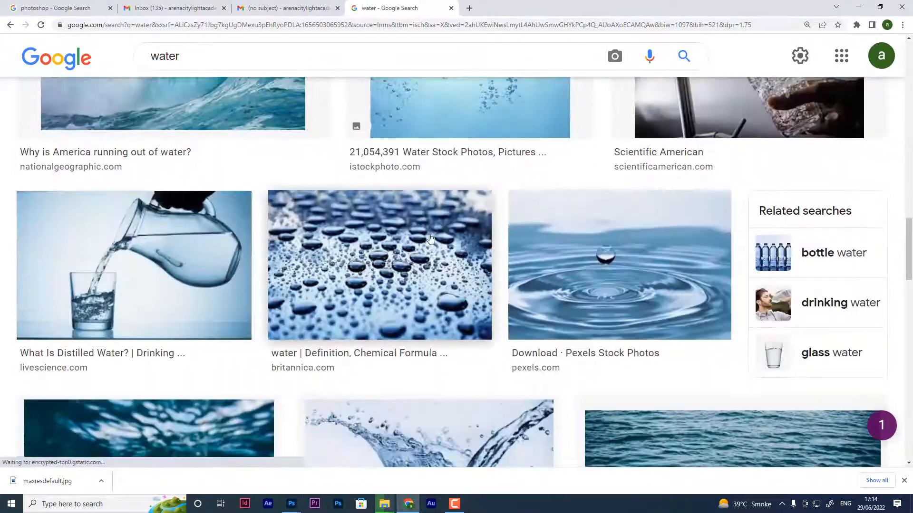
{"action": "scroll", "coordinate": [498, 272], "scroll_direction": "down", "scroll_amount": 3}
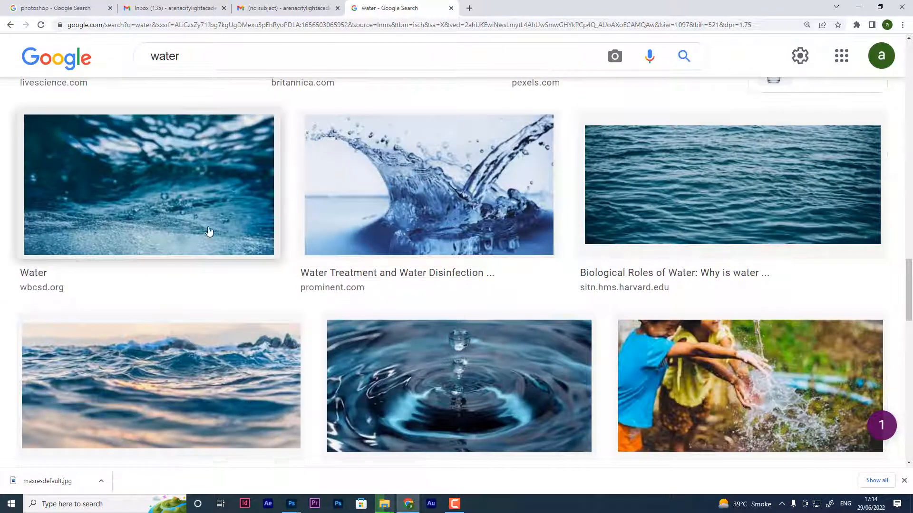
{"action": "left_click", "coordinate": [237, 197]}
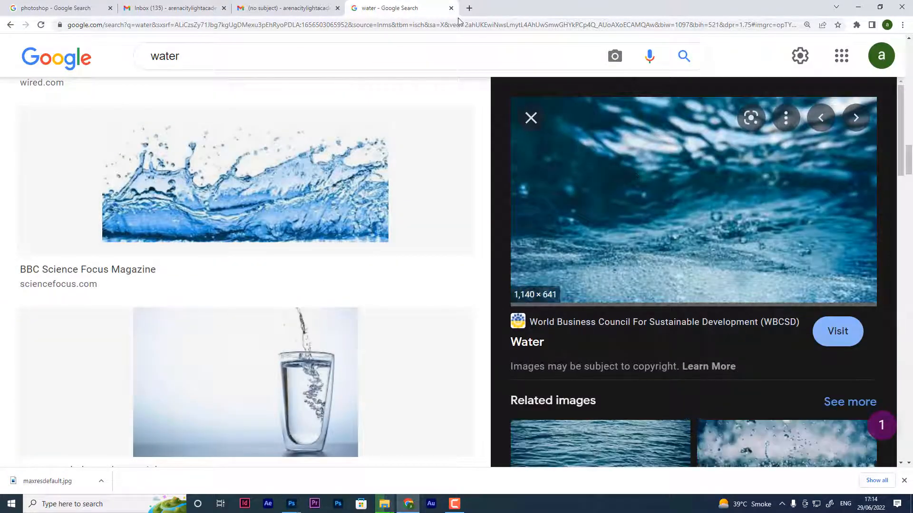
{"action": "scroll", "coordinate": [697, 259], "scroll_direction": "down", "scroll_amount": 10}
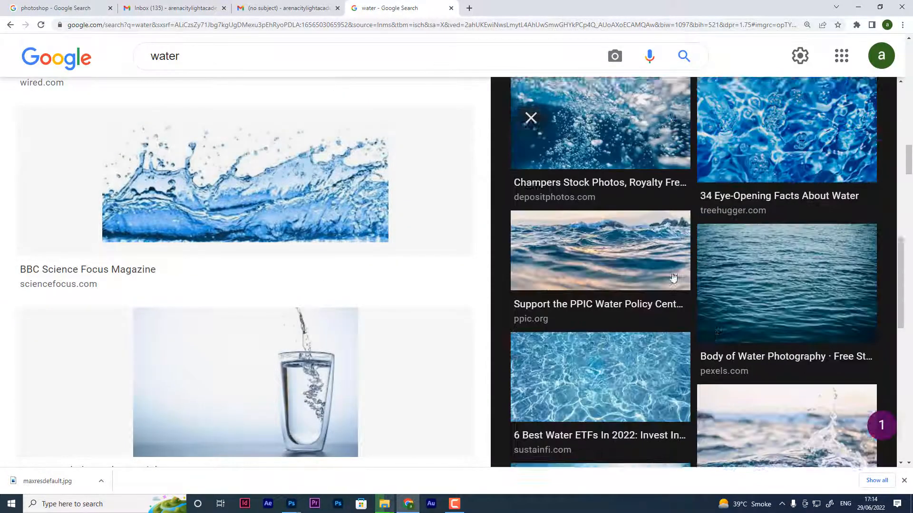
{"action": "scroll", "coordinate": [694, 259], "scroll_direction": "down", "scroll_amount": 5}
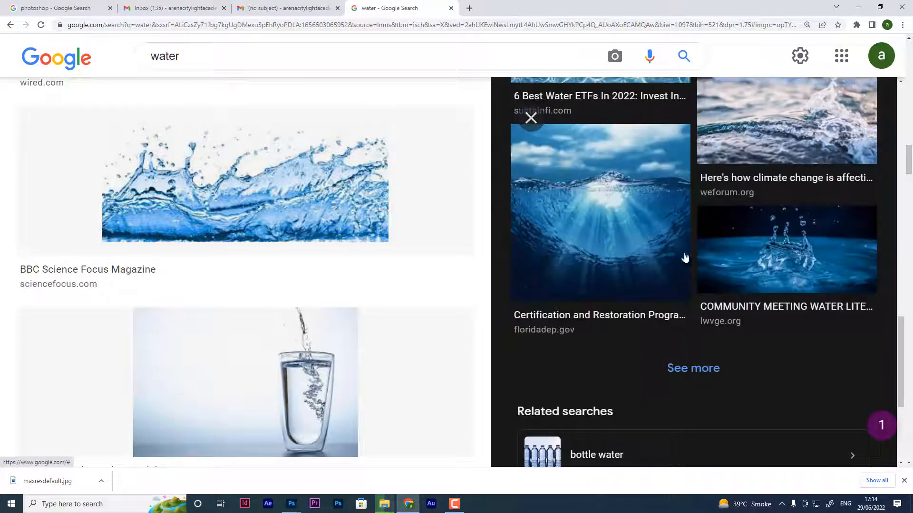
- Switch back to Photoshop and open pexels-pixabay-260551 from the water manipulation folder
{"action": "left_click", "coordinate": [858, 7]}
{"action": "left_click", "coordinate": [66, 36]}
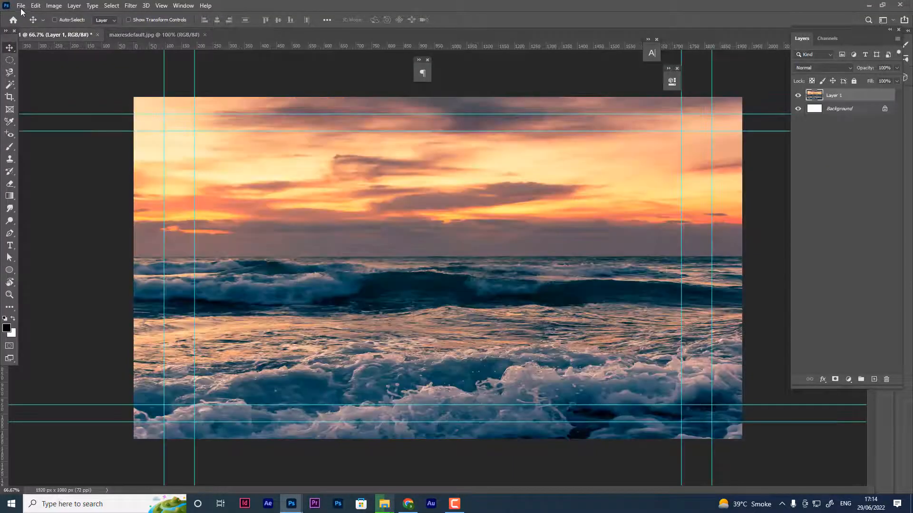
{"action": "left_click", "coordinate": [21, 6]}
{"action": "left_click", "coordinate": [30, 26]}
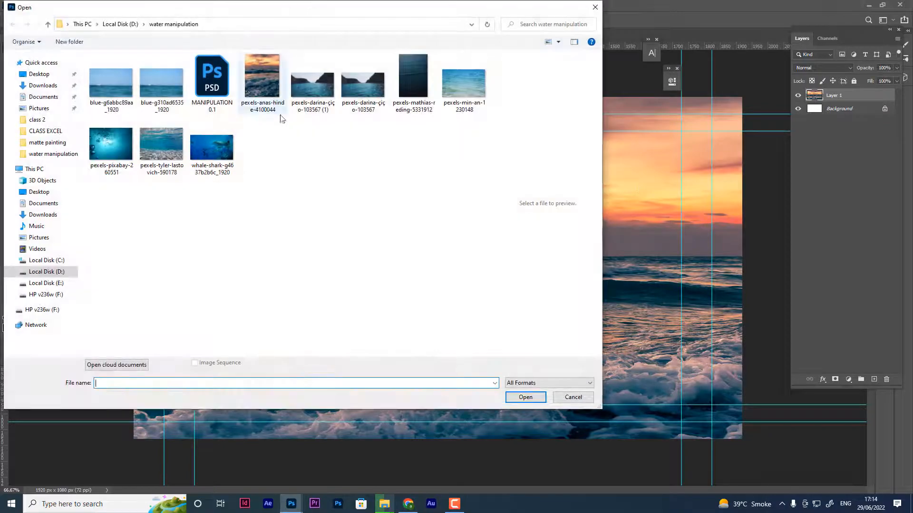
{"action": "left_click", "coordinate": [462, 90]}
{"action": "double_click", "coordinate": [116, 148]}
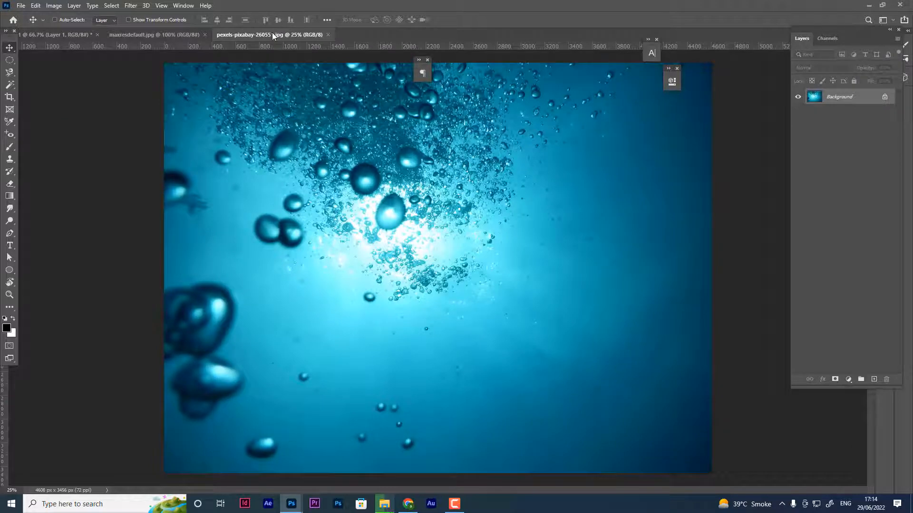
- Copy the underwater bubbles image into the sunset sea document as a new layer and close its source window
{"action": "left_click_drag", "start_coordinate": [272, 32], "coordinate": [475, 95]}
{"action": "left_click_drag", "start_coordinate": [598, 328], "coordinate": [325, 307]}
{"action": "left_click_drag", "start_coordinate": [621, 96], "coordinate": [76, 130]}
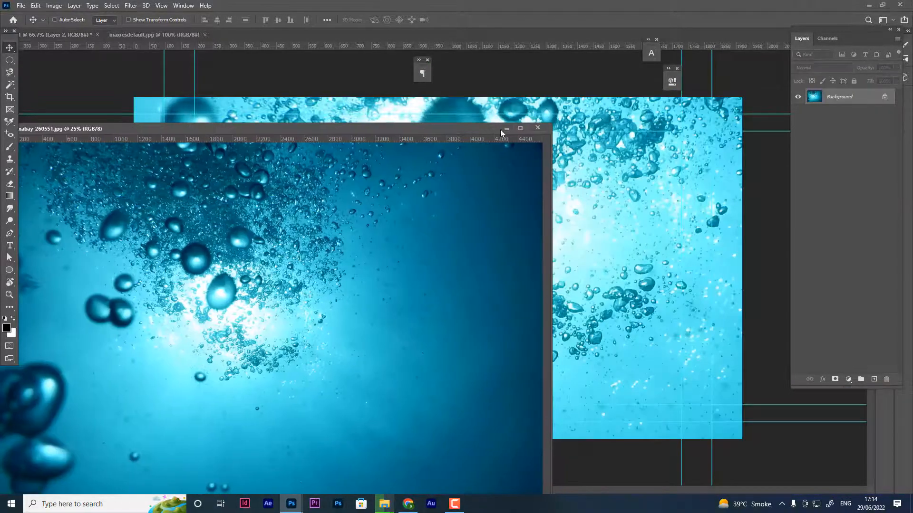
{"action": "left_click", "coordinate": [536, 128]}
- Transform the underwater bubbles layer to 44.99% width and about 18% height, covering the lower part of the canvas below the sky
{"action": "key", "text": "ctrl+t"}
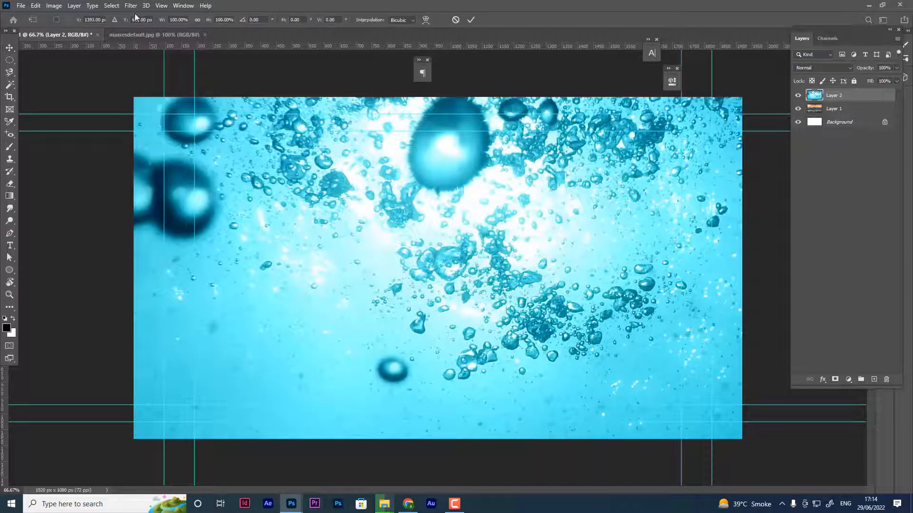
{"action": "left_click_drag", "start_coordinate": [209, 23], "coordinate": [172, 54]}
{"action": "left_click_drag", "start_coordinate": [604, 298], "coordinate": [452, 331]}
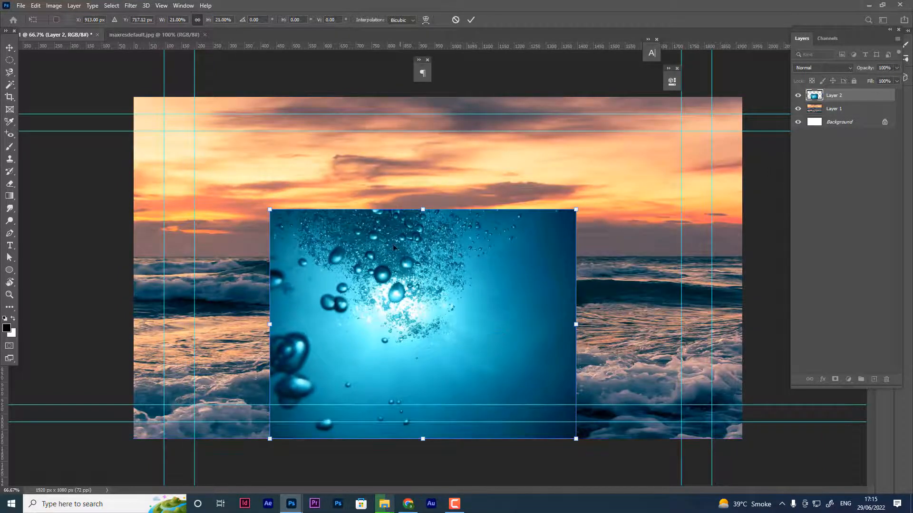
{"action": "left_click_drag", "start_coordinate": [210, 23], "coordinate": [205, 24]}
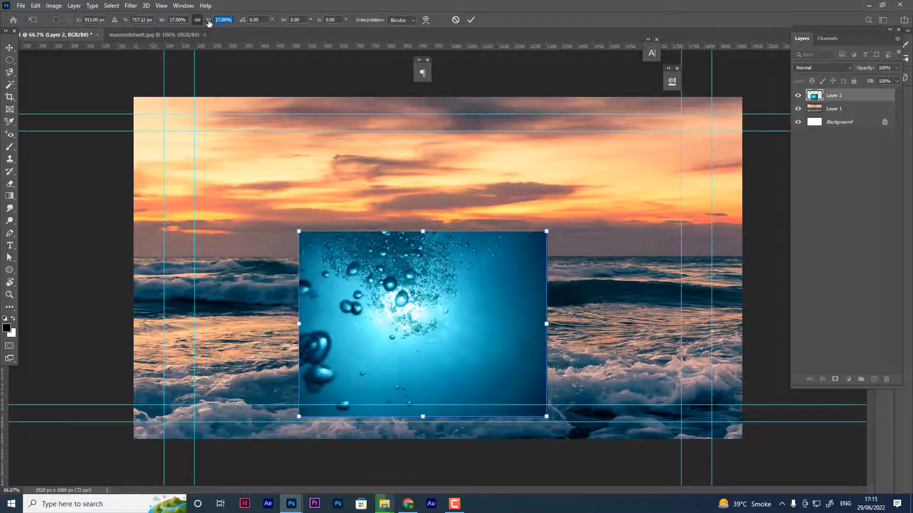
{"action": "left_click_drag", "start_coordinate": [443, 332], "coordinate": [445, 352]}
{"action": "left_click_drag", "start_coordinate": [208, 20], "coordinate": [179, 31]}
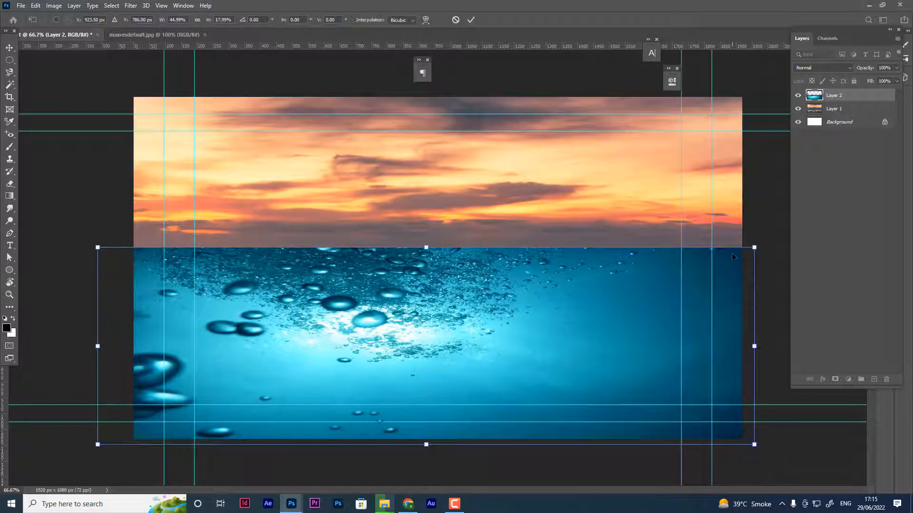
- Shift the underwater layer about 20 px to the right and apply the transform
{"action": "key", "text": "Right"}
{"action": "key", "text": "Right"}
{"action": "key", "text": "Right"}
{"action": "key", "text": "Right"}
{"action": "key", "text": "Right"}
{"action": "key", "text": "Right"}
{"action": "key", "text": "Right"}
{"action": "key", "text": "Right"}
{"action": "key", "text": "Right"}
{"action": "key", "text": "Right"}
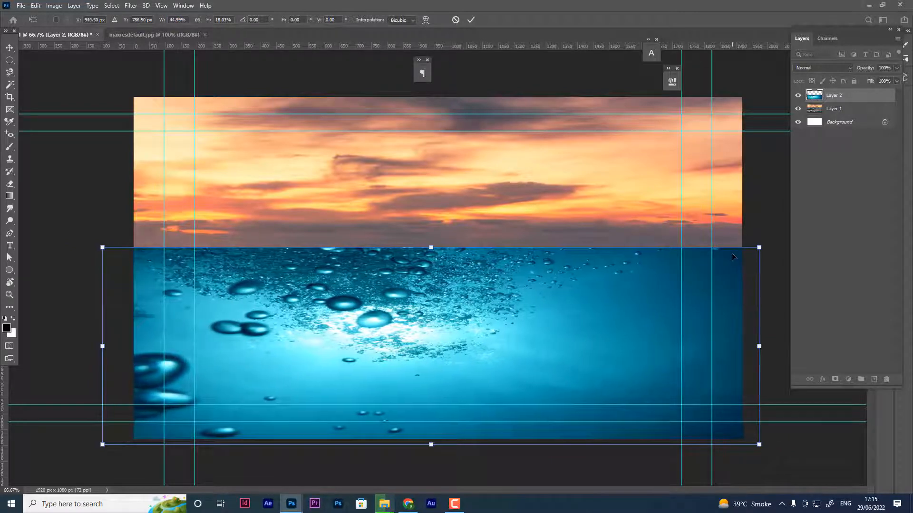
{"action": "key", "text": "Return"}
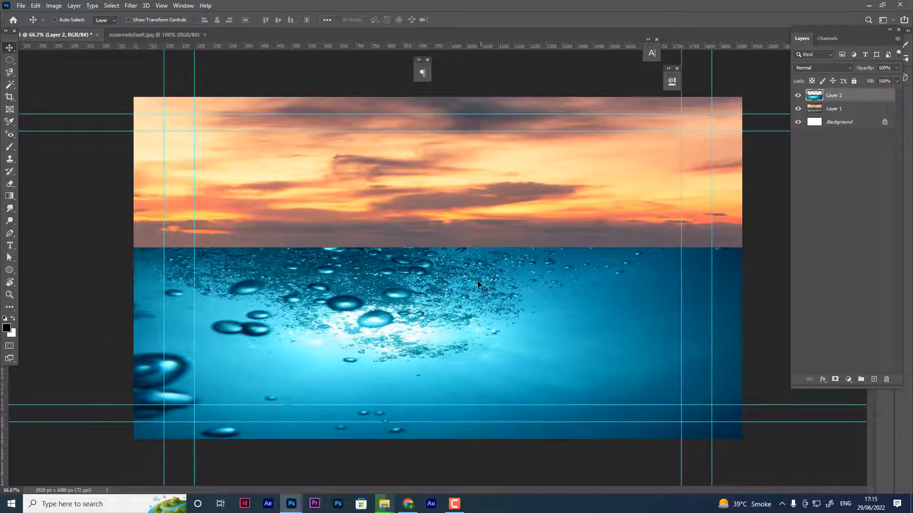
- Nudge the underwater layer down by a few pixels
{"action": "key", "text": "Down"}
{"action": "key", "text": "Down"}
{"action": "key", "text": "Down"}
{"action": "key", "text": "Down"}
{"action": "key", "text": "Down"}
{"action": "key", "text": "Down"}
{"action": "key", "text": "Down"}
{"action": "key", "text": "Down"}
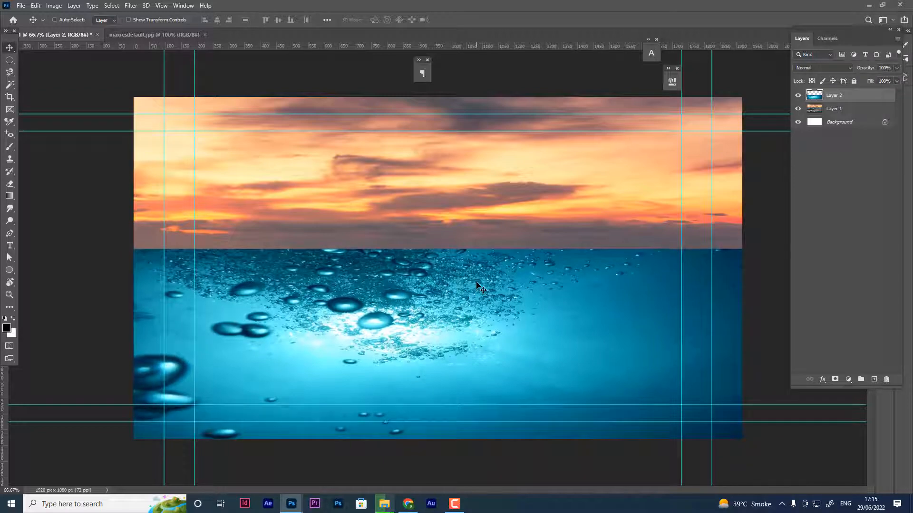
- Check the reference image and open the ship photo blue-g6abbc89aa_1920 from the water manipulation folder
{"action": "left_click", "coordinate": [143, 36]}
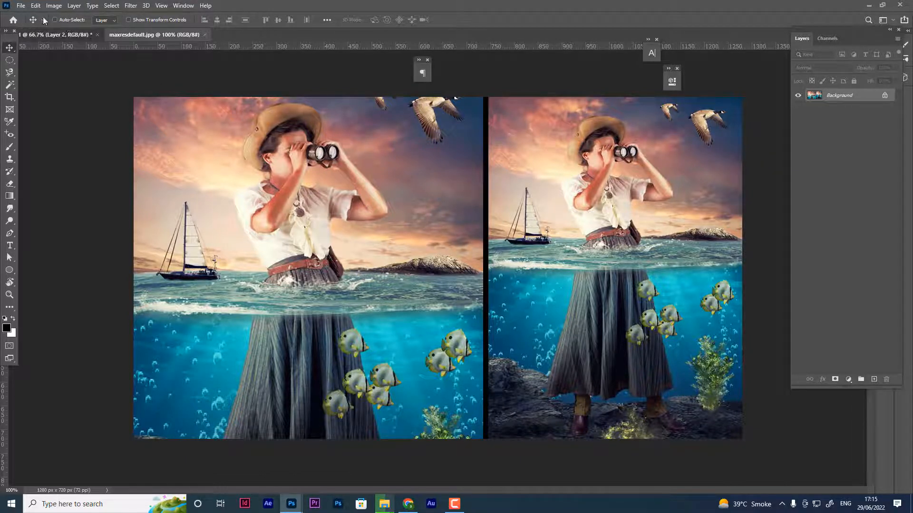
{"action": "left_click", "coordinate": [55, 35]}
{"action": "left_click", "coordinate": [21, 5]}
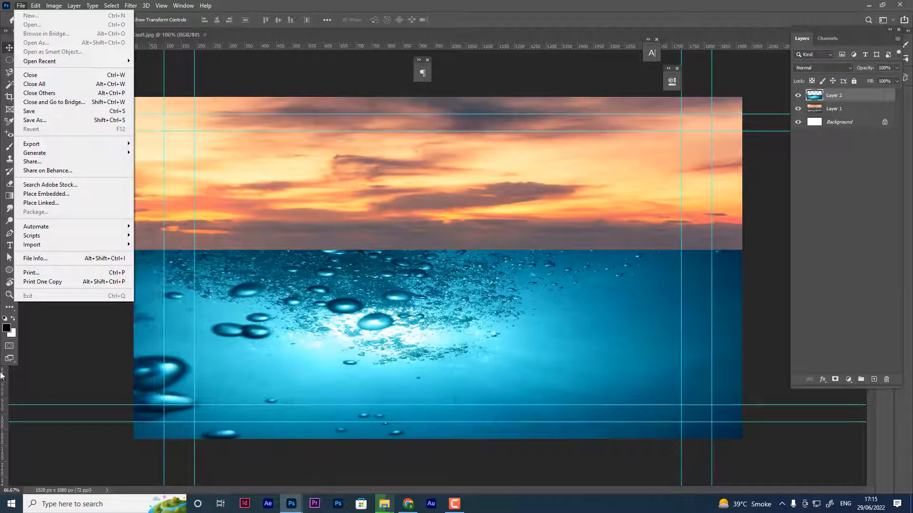
{"action": "left_click", "coordinate": [705, 218]}
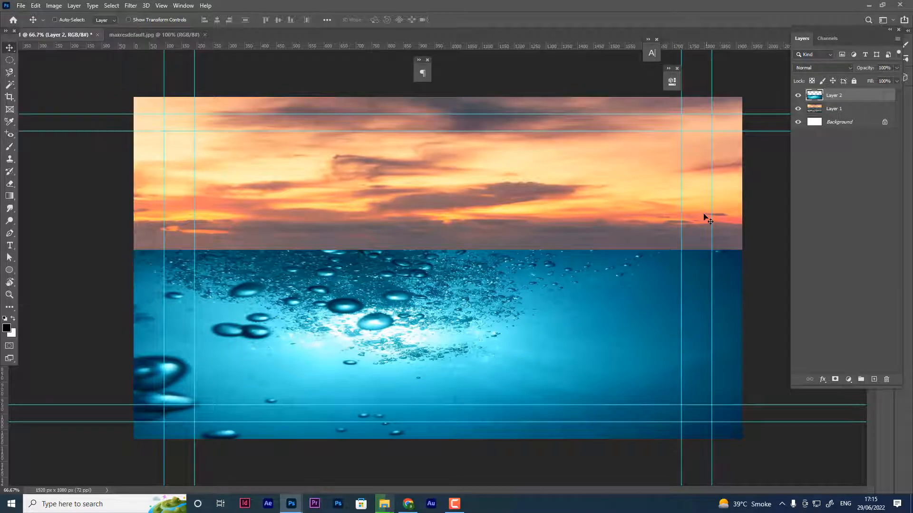
{"action": "left_click", "coordinate": [20, 5]}
{"action": "left_click", "coordinate": [29, 21]}
{"action": "left_click", "coordinate": [213, 152]}
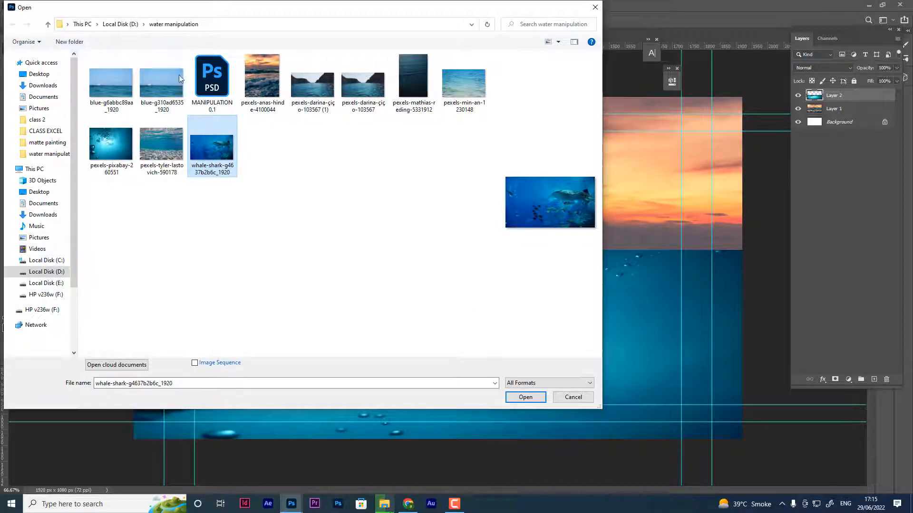
{"action": "double_click", "coordinate": [126, 81]}
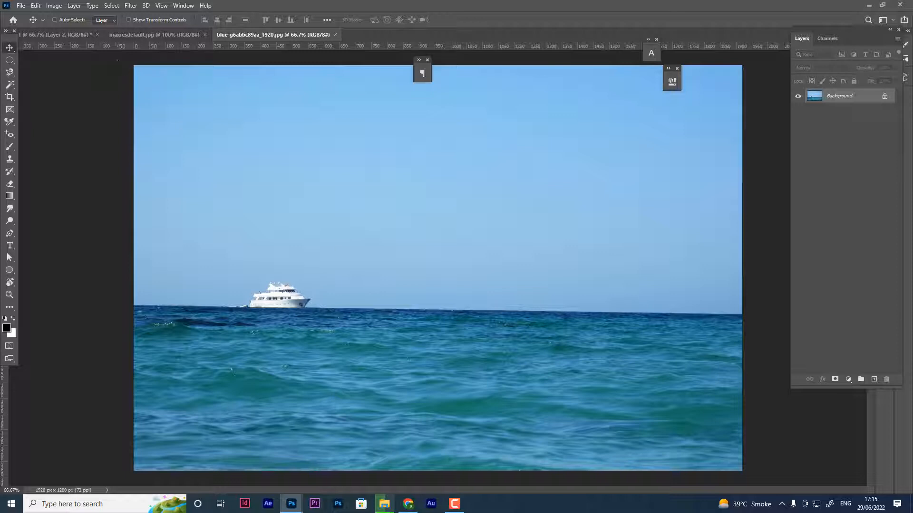
- Select the sky, ship and horizon with the Rectangular Marquee and hide that area with a layer mask, leaving only the sea visible
{"action": "left_click", "coordinate": [9, 61]}
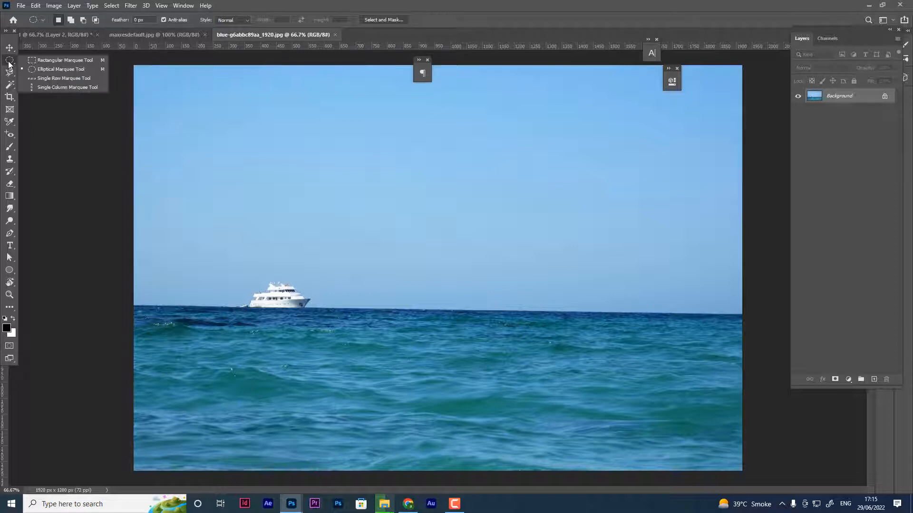
{"action": "left_click", "coordinate": [67, 60]}
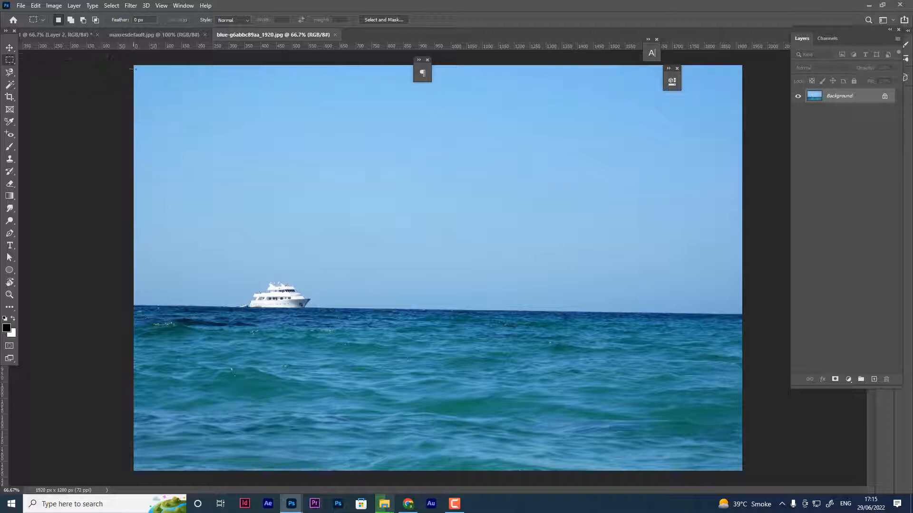
{"action": "left_click_drag", "start_coordinate": [131, 63], "coordinate": [746, 318]}
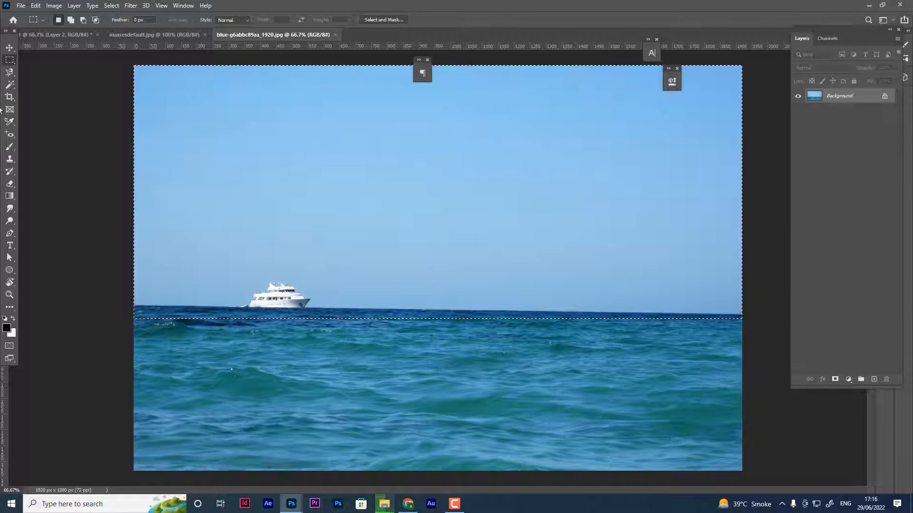
{"action": "left_click", "coordinate": [835, 380]}
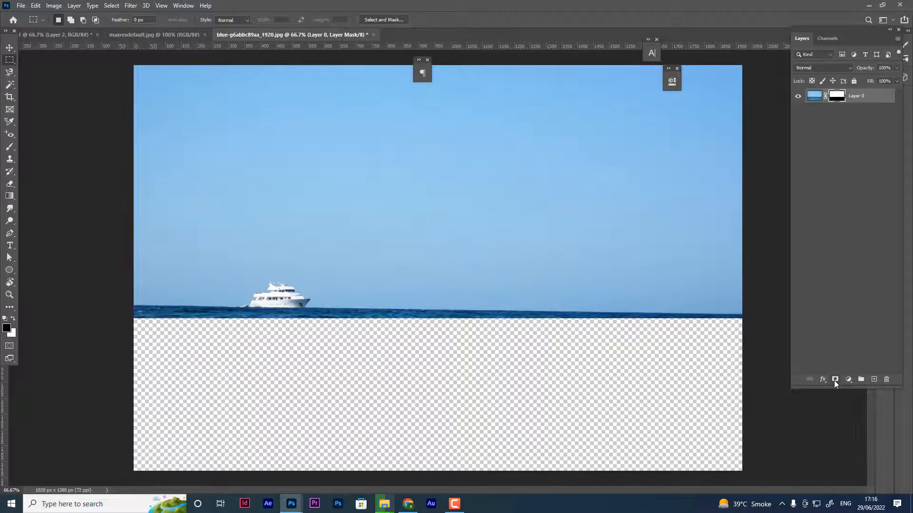
{"action": "key", "text": "ctrl+z"}
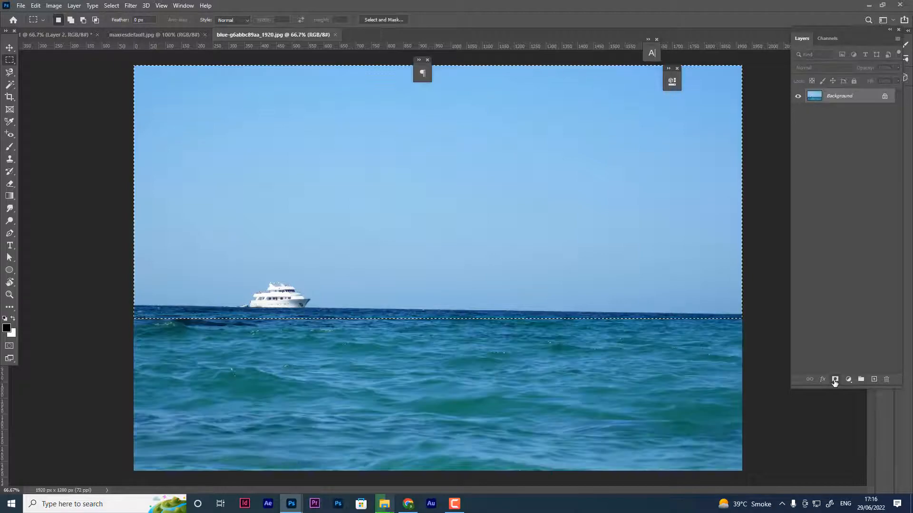
{"action": "left_click", "coordinate": [835, 379], "text": "alt"}
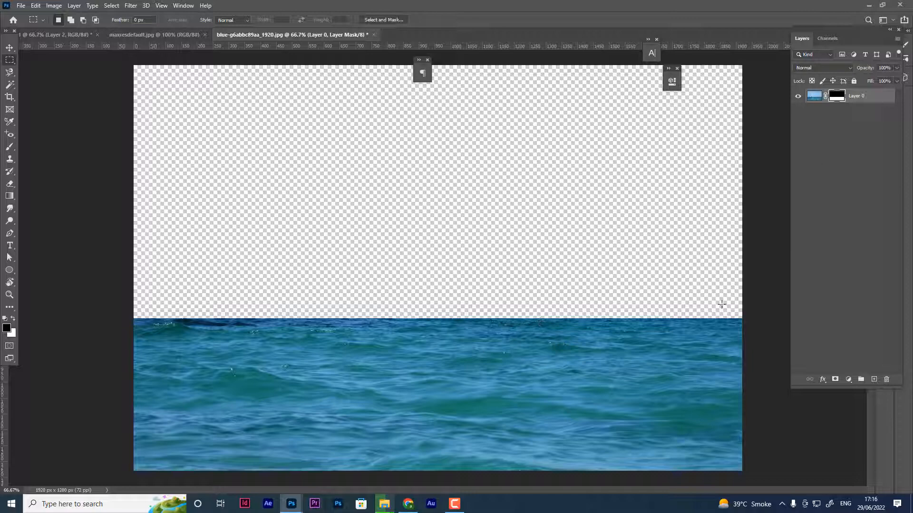
- Copy the masked sea layer into the sunset and underwater composition, and minimize the ship photo's window
{"action": "left_click", "coordinate": [9, 52]}
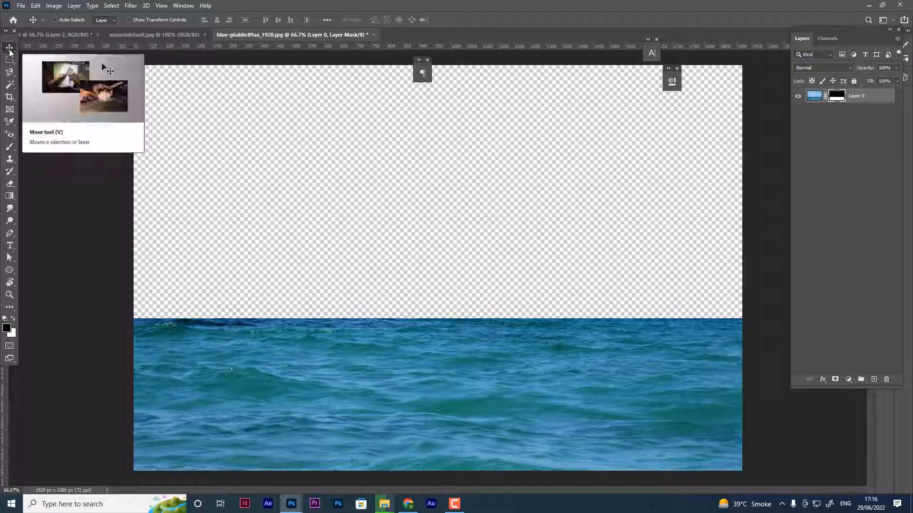
{"action": "right_click", "coordinate": [9, 50]}
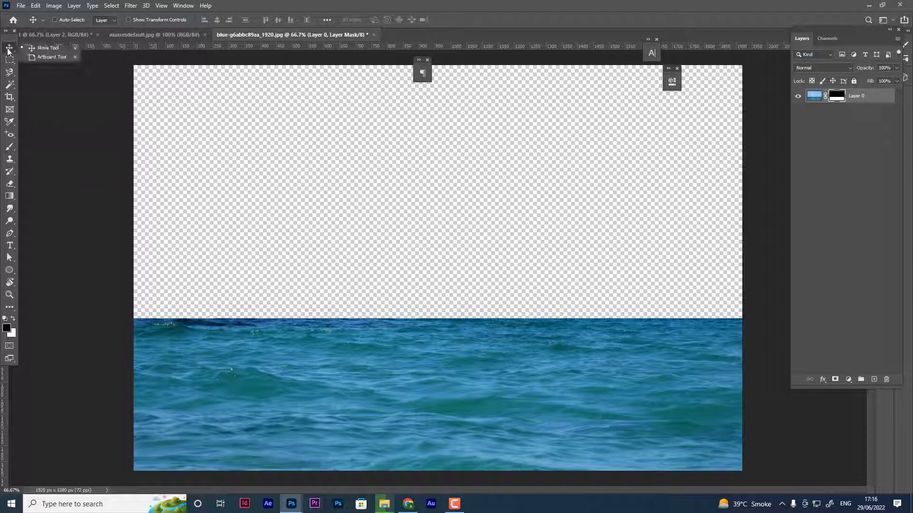
{"action": "left_click", "coordinate": [51, 48]}
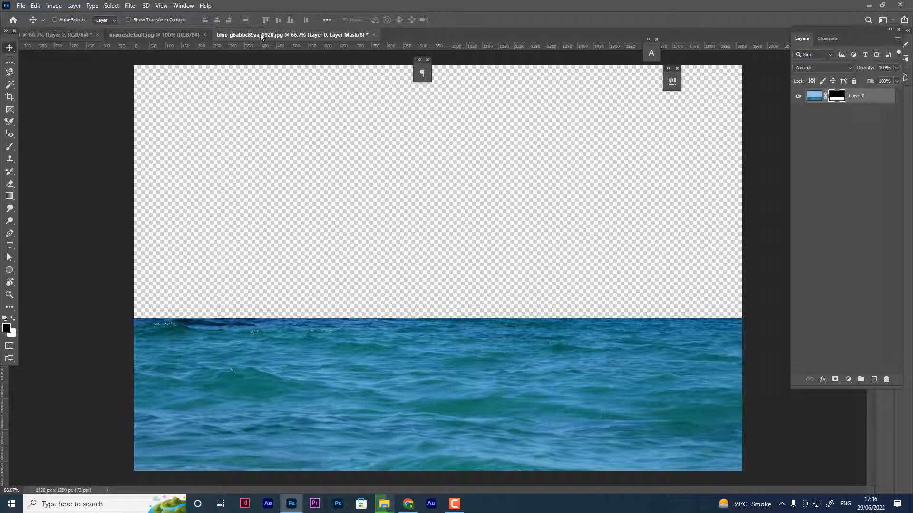
{"action": "left_click_drag", "start_coordinate": [261, 33], "coordinate": [255, 53]}
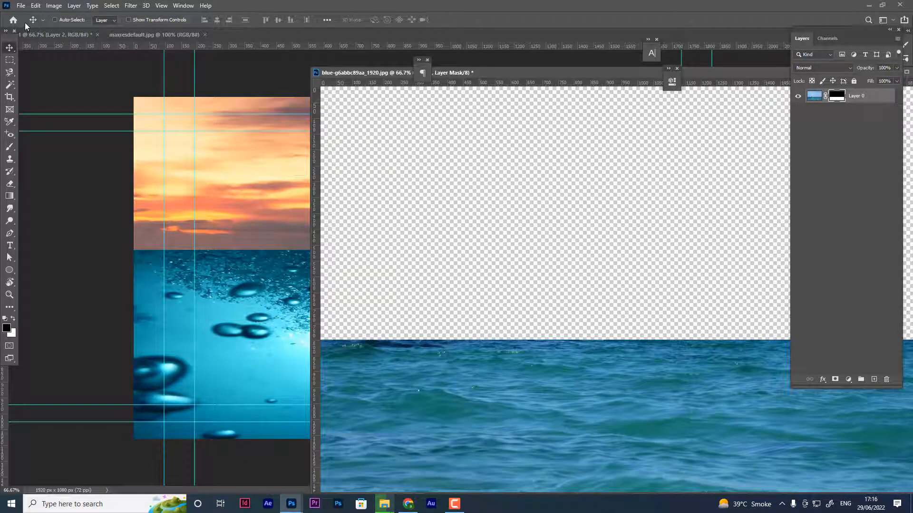
{"action": "left_click_drag", "start_coordinate": [621, 453], "coordinate": [271, 326]}
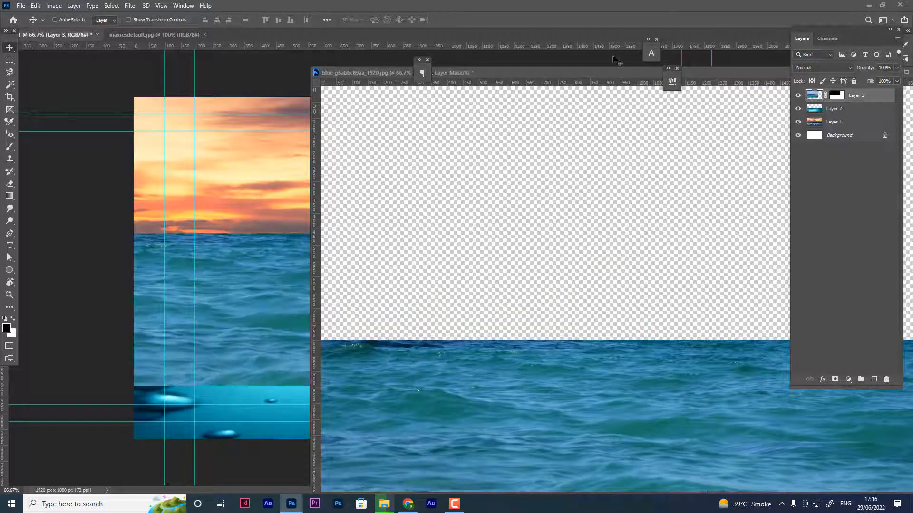
{"action": "left_click_drag", "start_coordinate": [608, 74], "coordinate": [501, 97]}
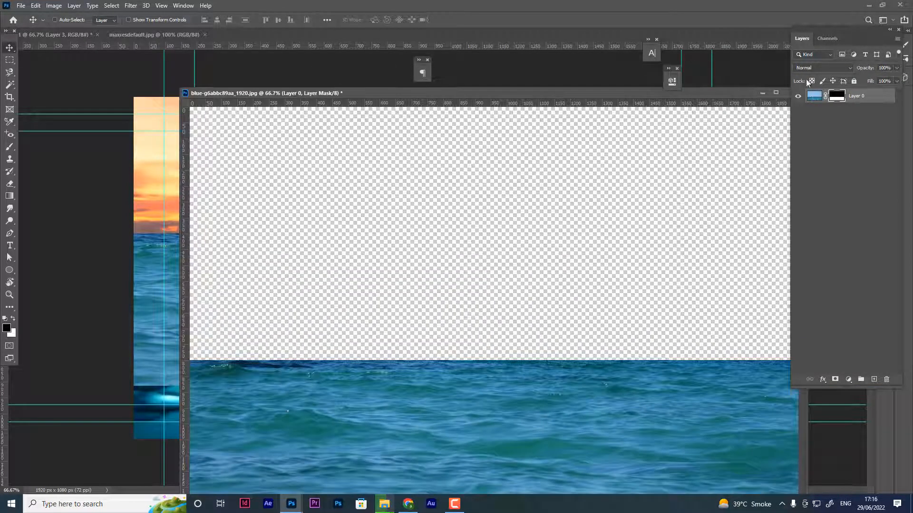
{"action": "left_click", "coordinate": [762, 93]}
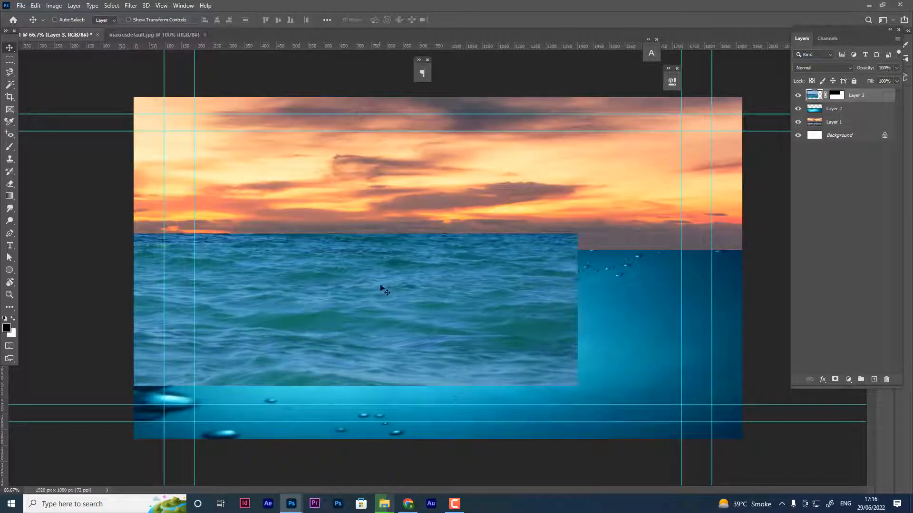
- Align the sea layer across the full canvas width, scale its height to about 28%, and place it over the sky and underwater seam
{"action": "left_click_drag", "start_coordinate": [382, 291], "coordinate": [543, 300]}
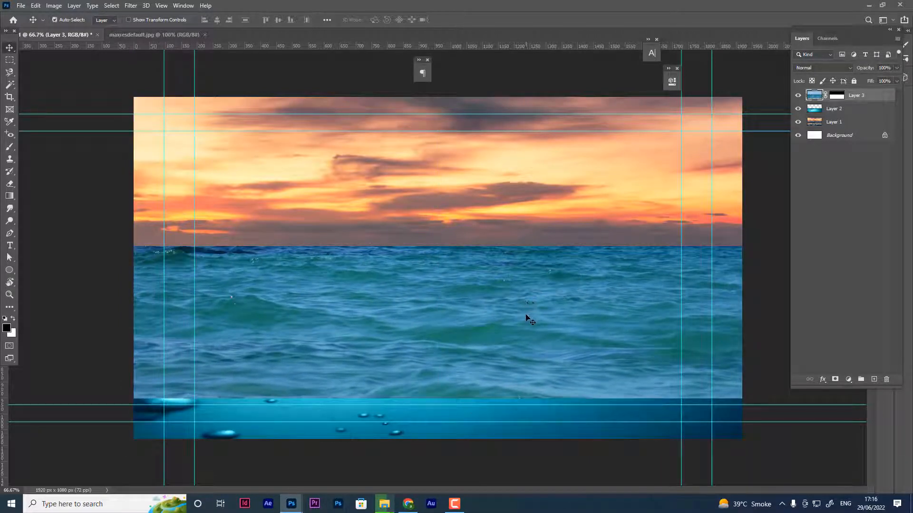
{"action": "key", "text": "ctrl+t"}
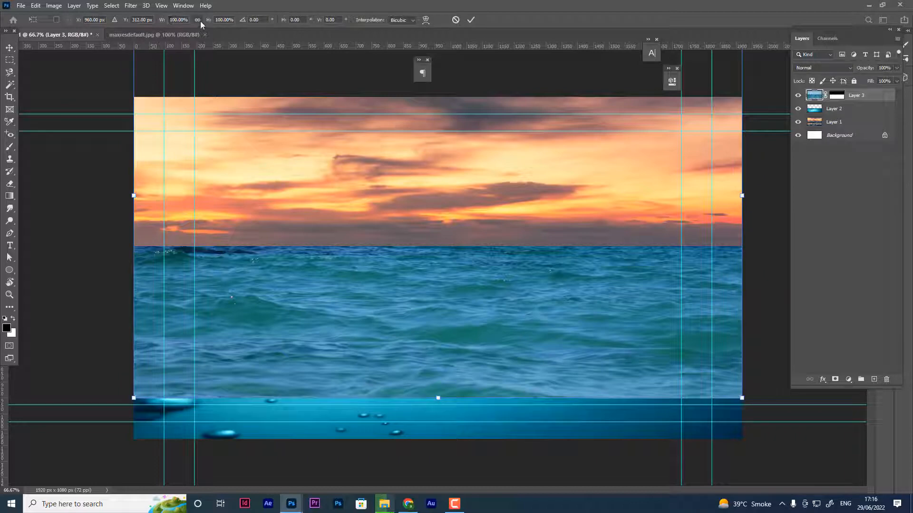
{"action": "left_click_drag", "start_coordinate": [209, 20], "coordinate": [180, 32]}
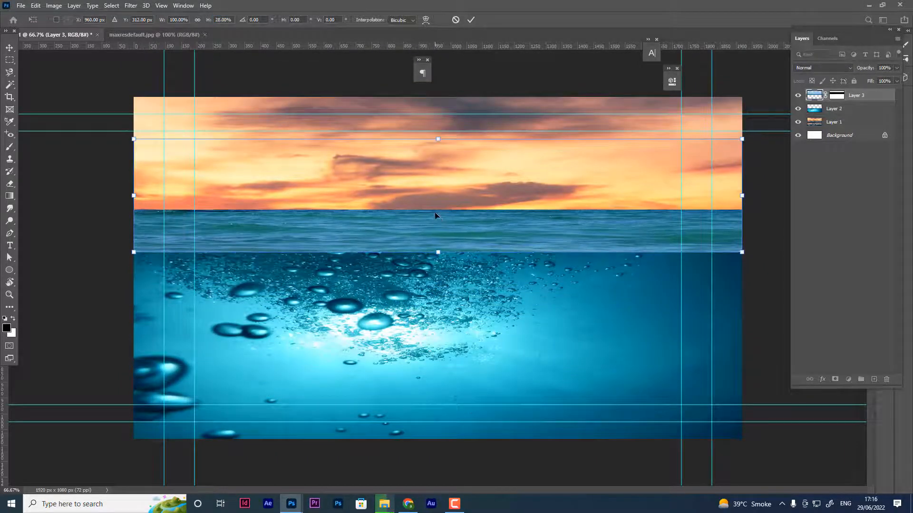
{"action": "left_click_drag", "start_coordinate": [435, 214], "coordinate": [438, 253]}
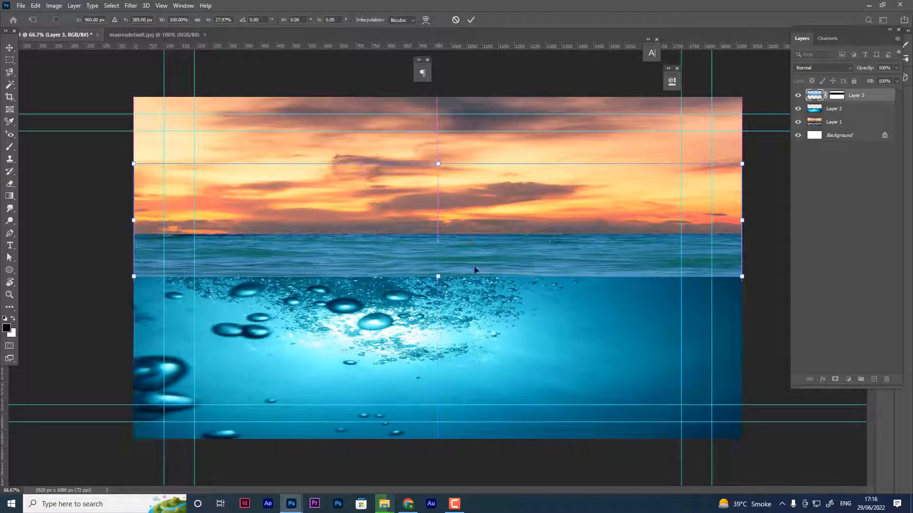
{"action": "key", "text": "Return"}
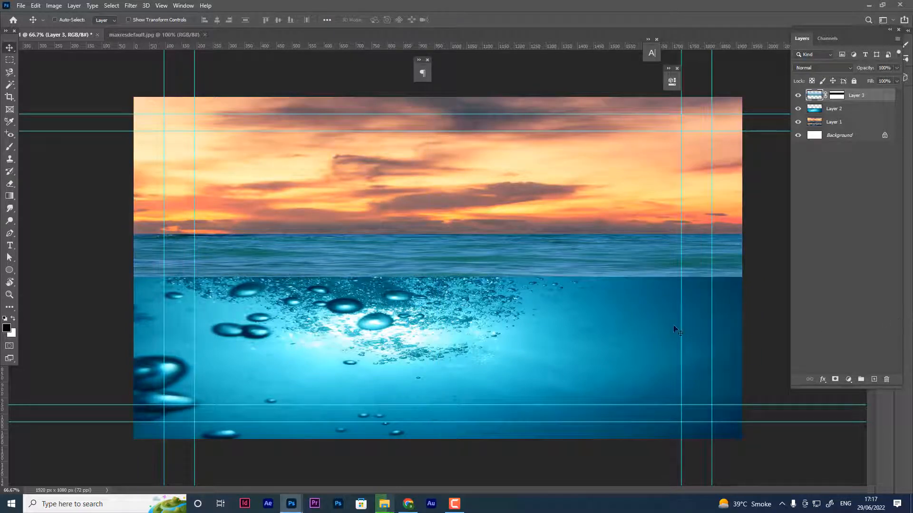
- Blend the sea layer's lower edge into the underwater image by painting black on its layer mask with a 250 px brush
{"action": "left_click", "coordinate": [838, 98]}
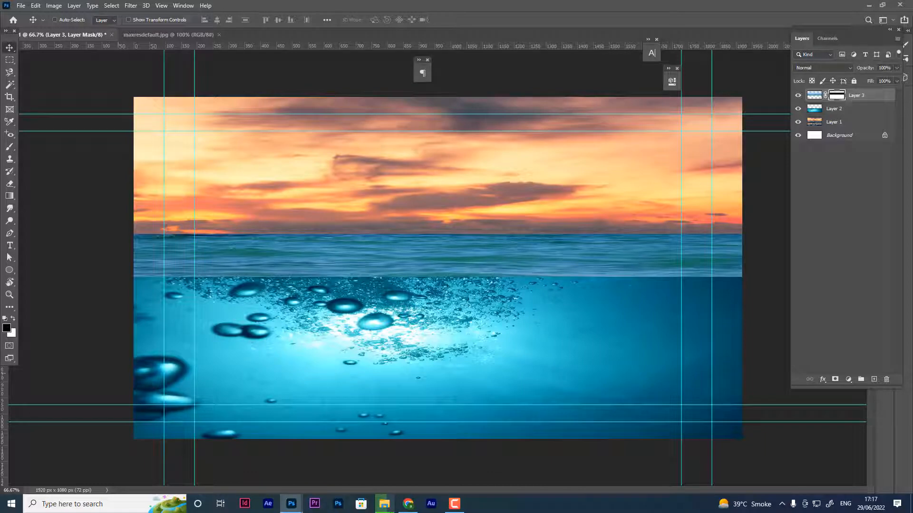
{"action": "key", "text": "b"}
{"action": "key", "text": "bracketright"}
{"action": "key", "text": "bracketright"}
{"action": "key", "text": "bracketright"}
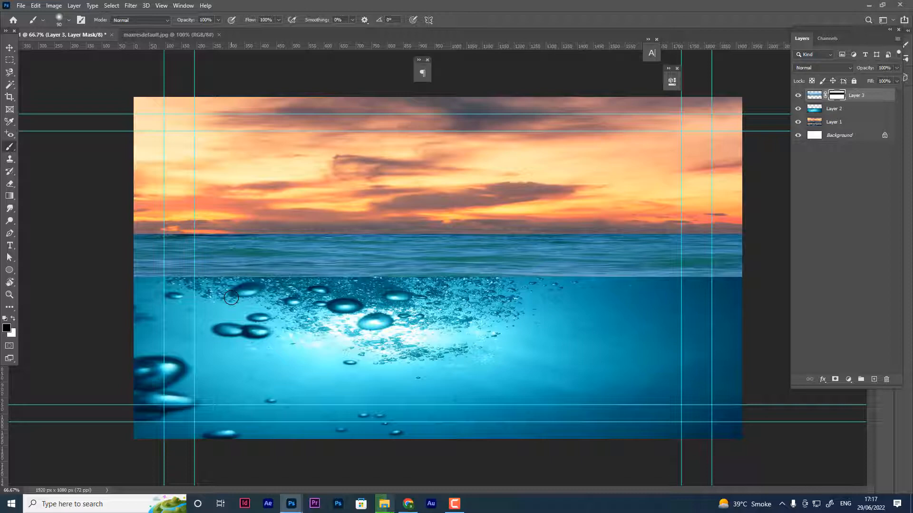
{"action": "key", "text": "bracketright"}
{"action": "key", "text": "bracketright"}
{"action": "key", "text": "bracketright"}
{"action": "key", "text": "bracketright"}
{"action": "key", "text": "bracketright"}
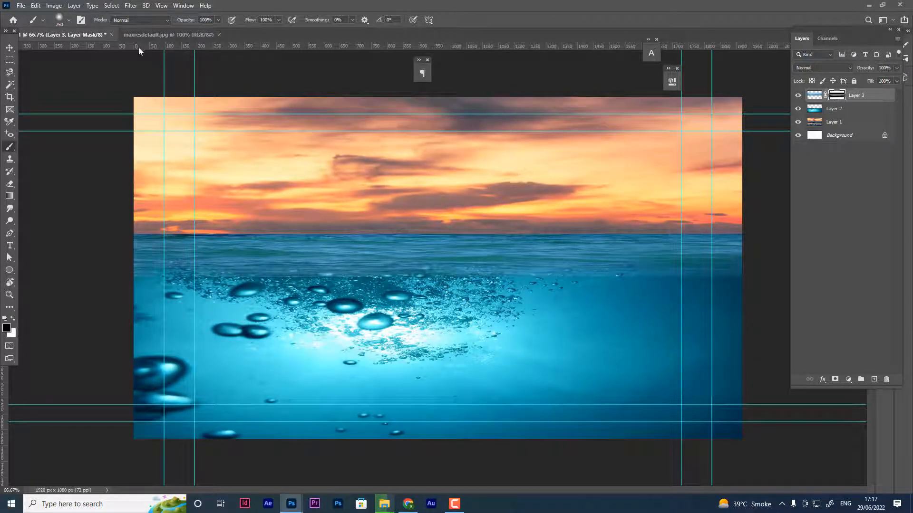
- Check the reference image maxresdefault.jpg for the next element of the composition
{"action": "left_click", "coordinate": [10, 48]}
{"action": "left_click", "coordinate": [181, 34]}
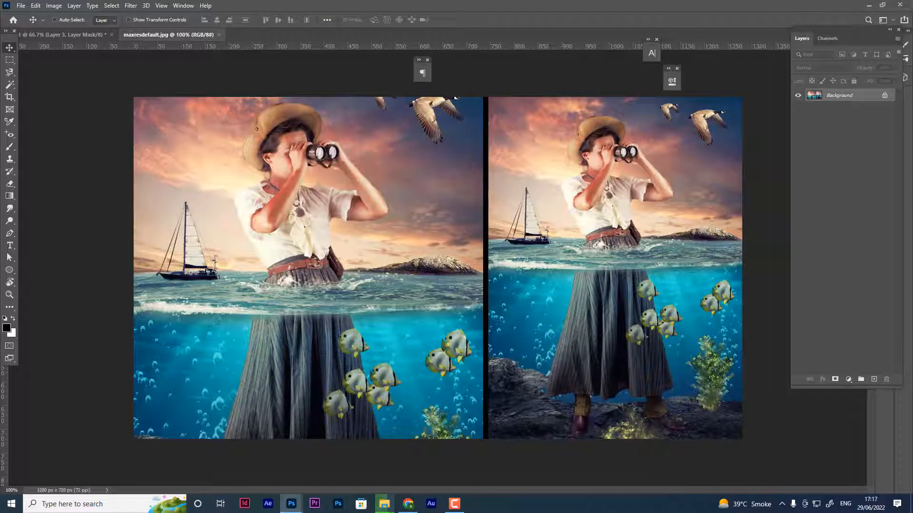
{"action": "left_click", "coordinate": [452, 505]}
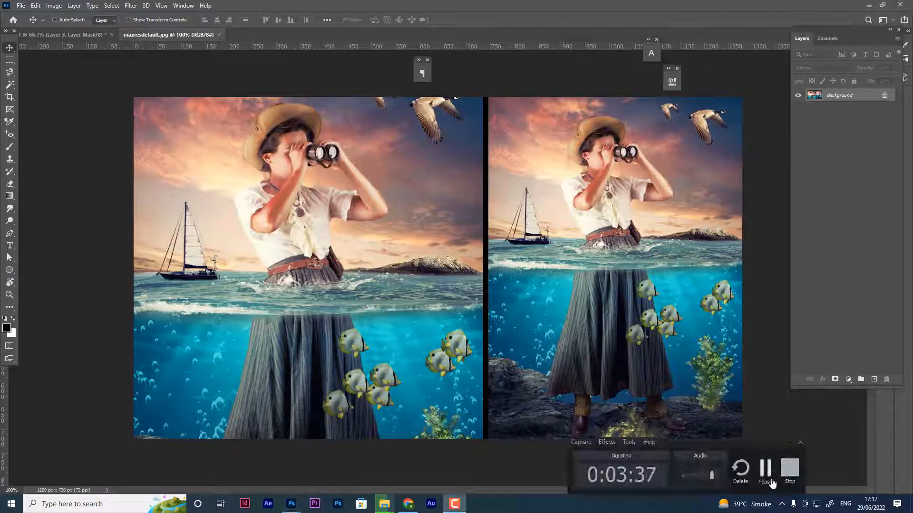
{"action": "left_click", "coordinate": [765, 470]}
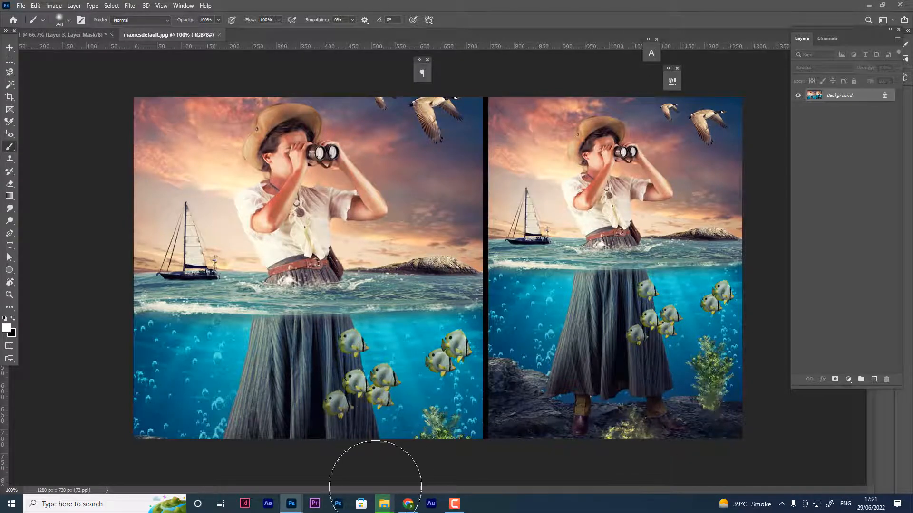
- Switch to Chrome, search Google Images for "girl", and browse the results for a suitable subject photo
{"action": "left_click", "coordinate": [409, 505]}
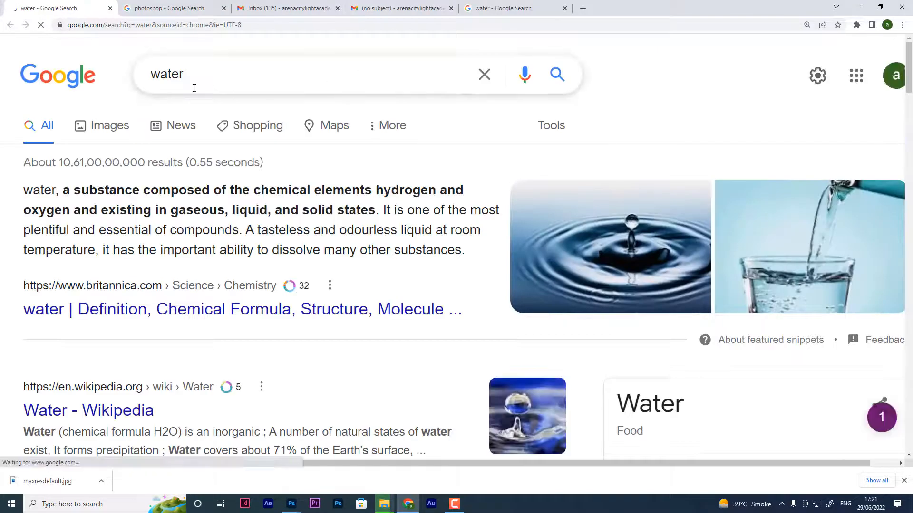
{"action": "double_click", "coordinate": [194, 88]}
{"action": "key", "text": "BackSpace"}
{"action": "type", "text": "gir"}
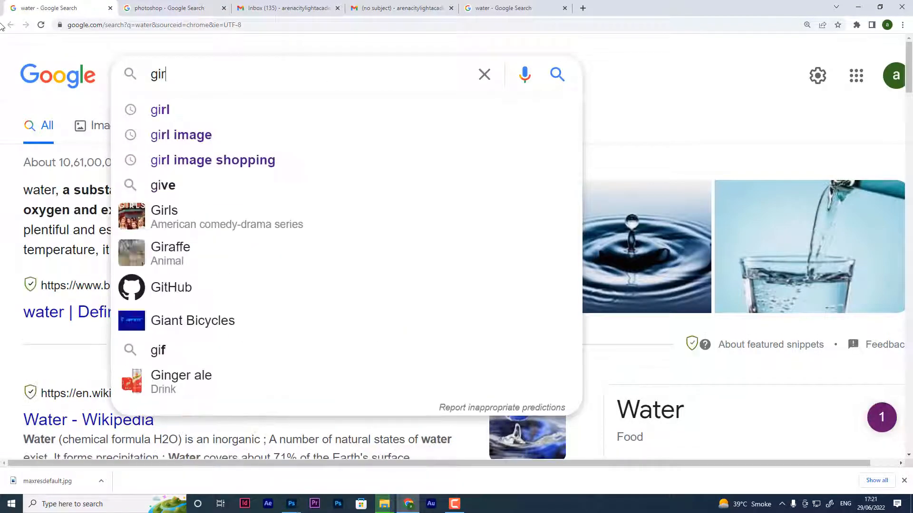
{"action": "type", "text": "l"}
{"action": "key", "text": "Return"}
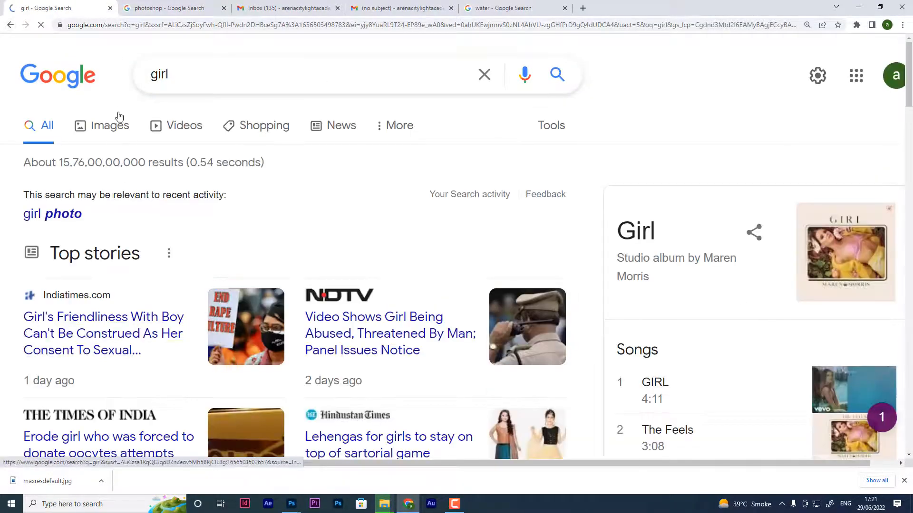
{"action": "left_click", "coordinate": [118, 135]}
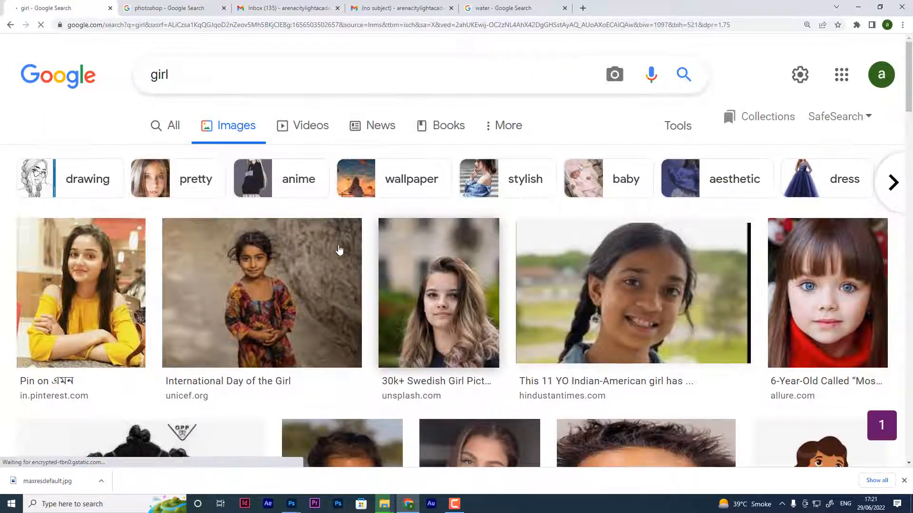
{"action": "scroll", "coordinate": [339, 250], "scroll_direction": "down", "scroll_amount": 15}
{"action": "scroll", "coordinate": [485, 211], "scroll_direction": "up", "scroll_amount": 6}
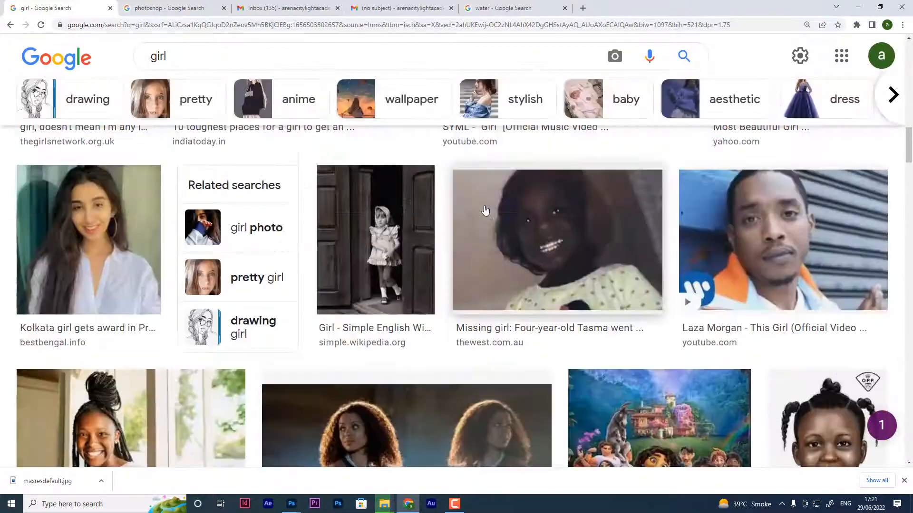
{"action": "scroll", "coordinate": [485, 210], "scroll_direction": "up", "scroll_amount": 8}
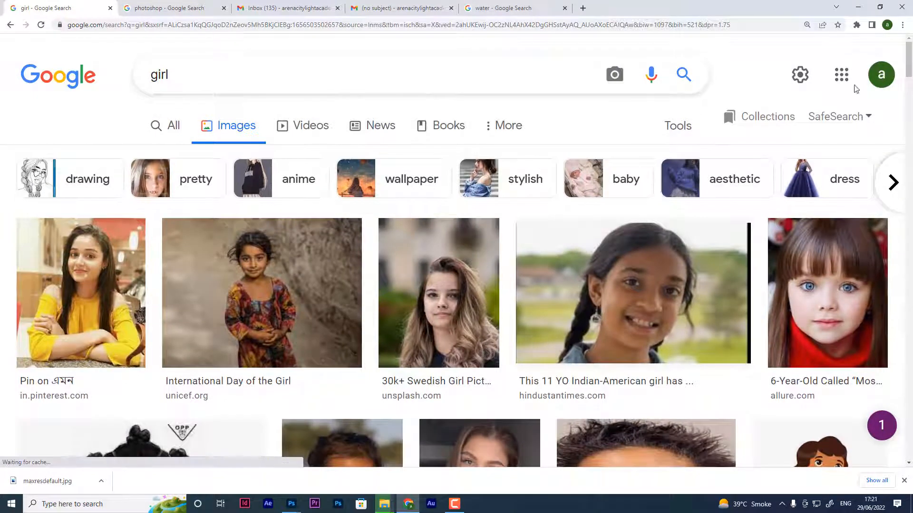
- Open Pexels in a new browser tab and search its photos for "girl"
{"action": "left_click", "coordinate": [582, 8]}
{"action": "type", "text": "p"}
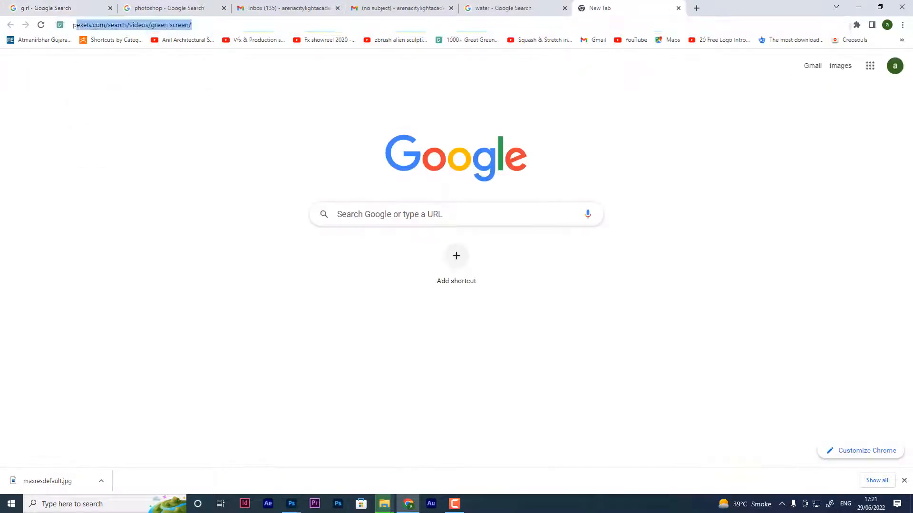
{"action": "type", "text": "e"}
{"action": "key", "text": "Return"}
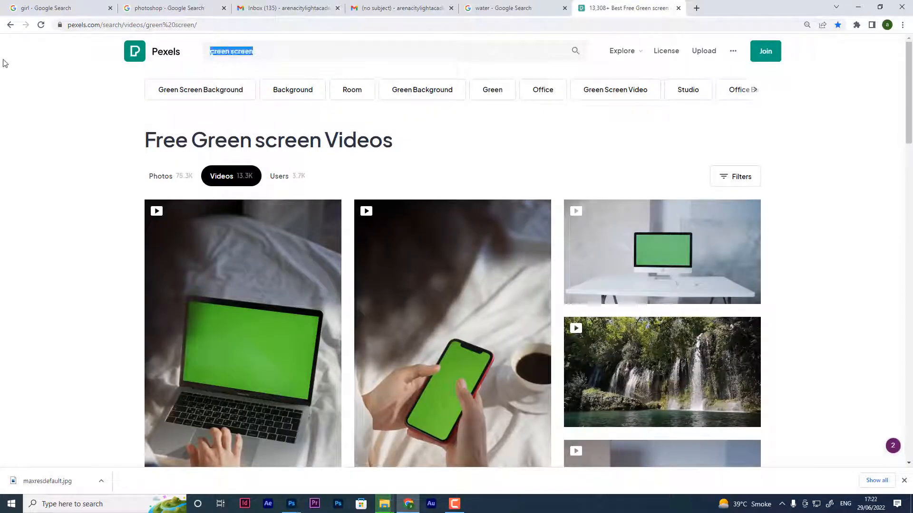
{"action": "key", "text": "BackSpace"}
{"action": "type", "text": "girl"}
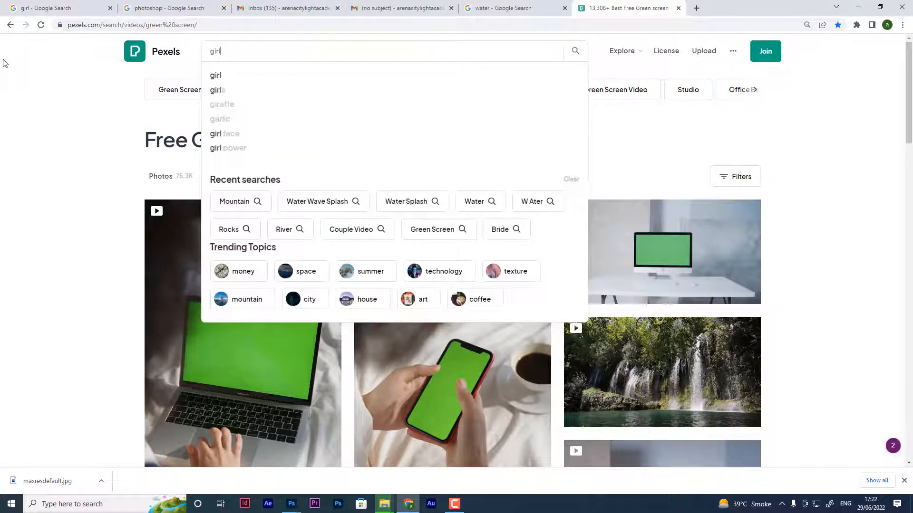
{"action": "key", "text": "Return"}
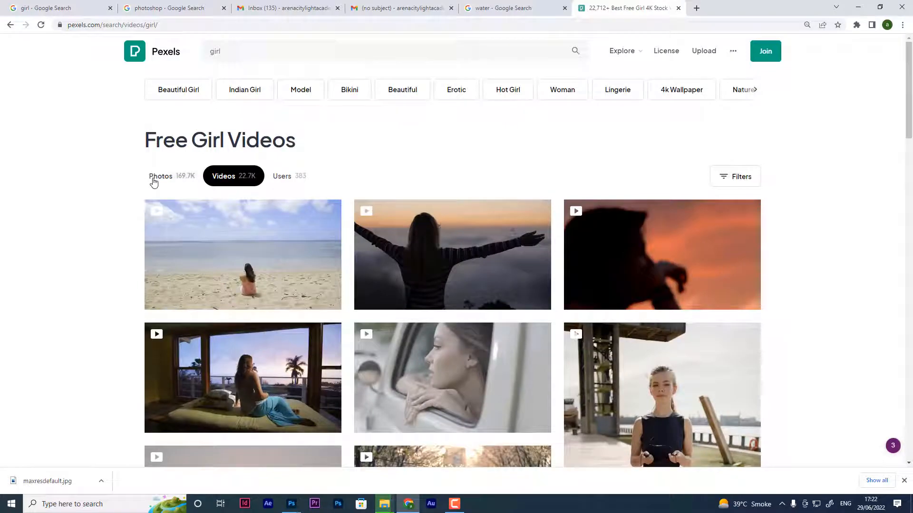
{"action": "left_click", "coordinate": [154, 182]}
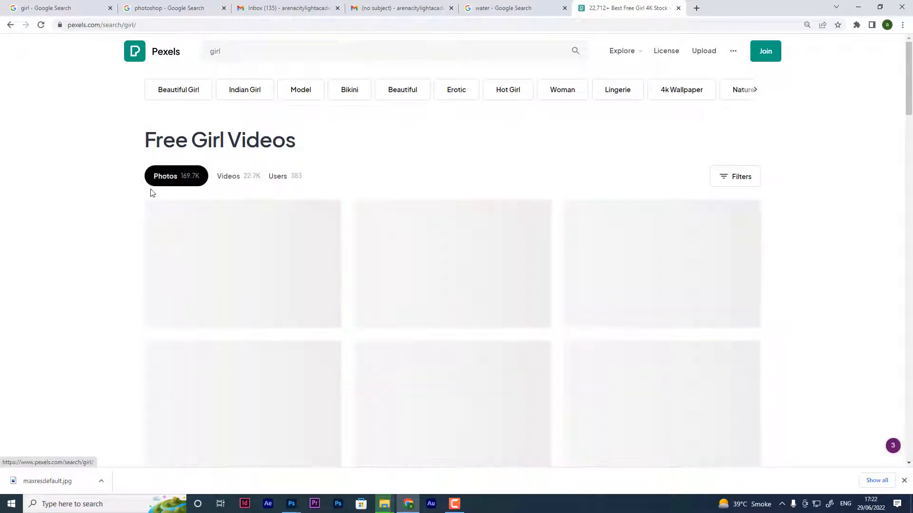
- Browse the Pexels "girl" photo results for a subject that suits the half-underwater composition
{"action": "scroll", "coordinate": [447, 234], "scroll_direction": "down", "scroll_amount": 10}
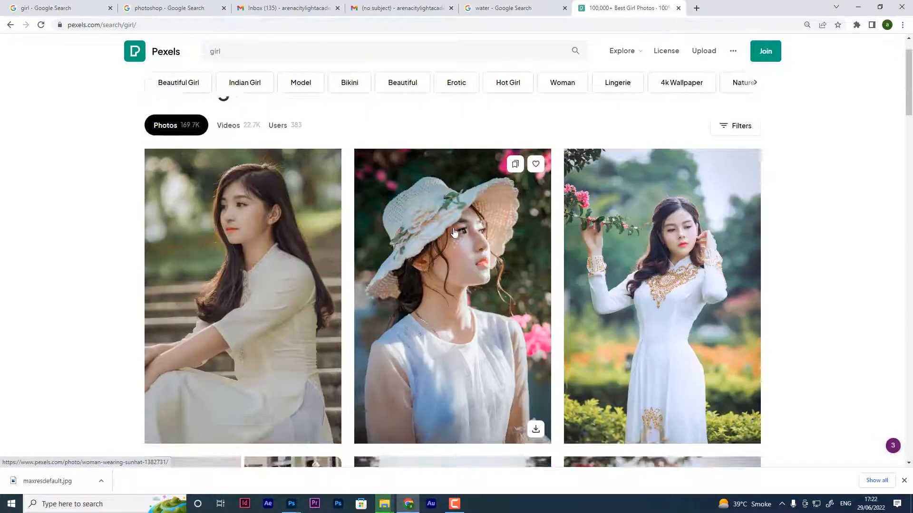
{"action": "scroll", "coordinate": [541, 269], "scroll_direction": "down", "scroll_amount": 3}
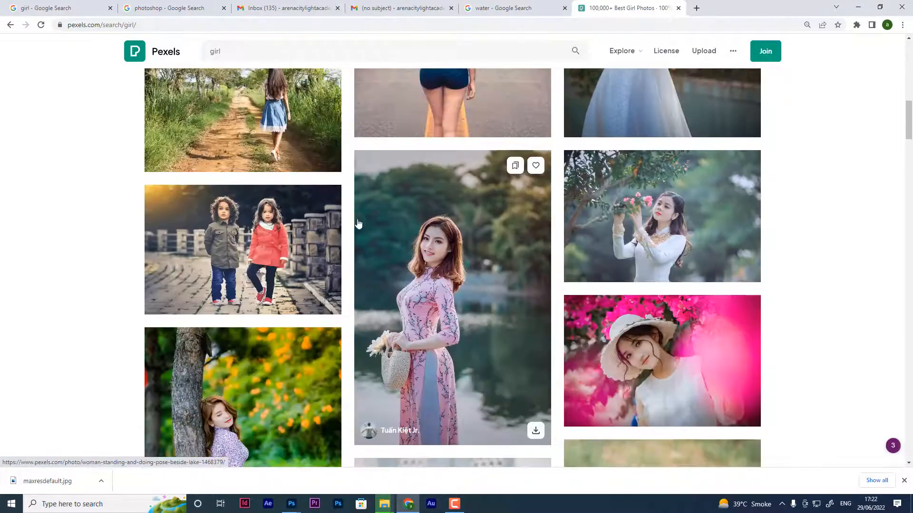
{"action": "scroll", "coordinate": [579, 298], "scroll_direction": "down", "scroll_amount": 4}
{"action": "scroll", "coordinate": [438, 290], "scroll_direction": "up", "scroll_amount": 4}
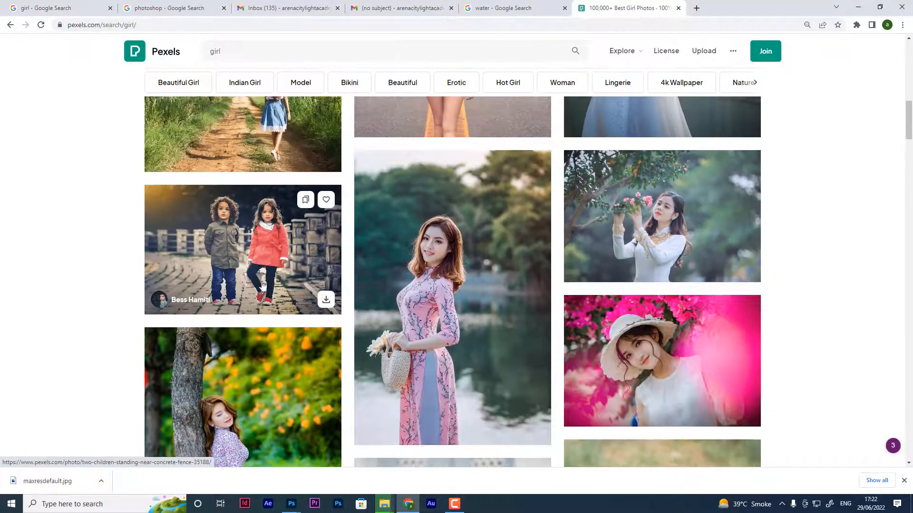
{"action": "scroll", "coordinate": [430, 301], "scroll_direction": "down", "scroll_amount": 5}
{"action": "scroll", "coordinate": [448, 300], "scroll_direction": "up", "scroll_amount": 1}
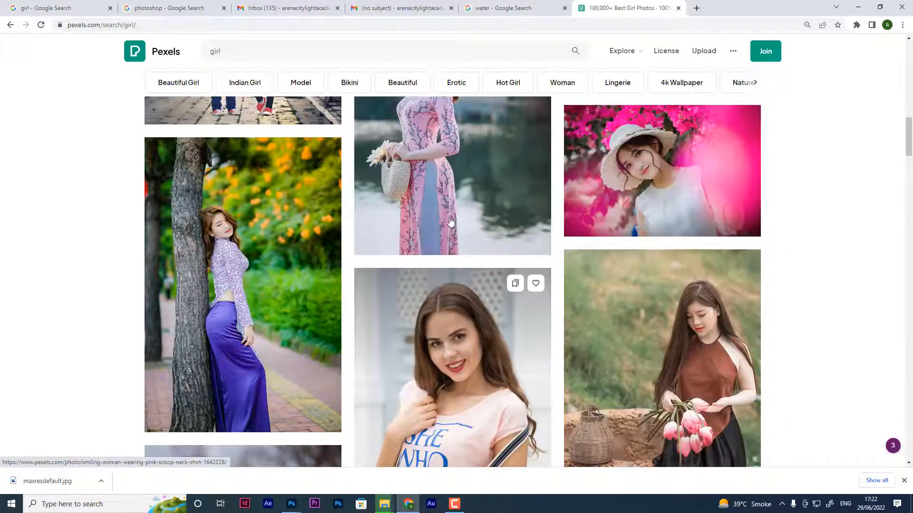
{"action": "scroll", "coordinate": [515, 242], "scroll_direction": "up", "scroll_amount": 3}
{"action": "scroll", "coordinate": [515, 242], "scroll_direction": "down", "scroll_amount": 18}
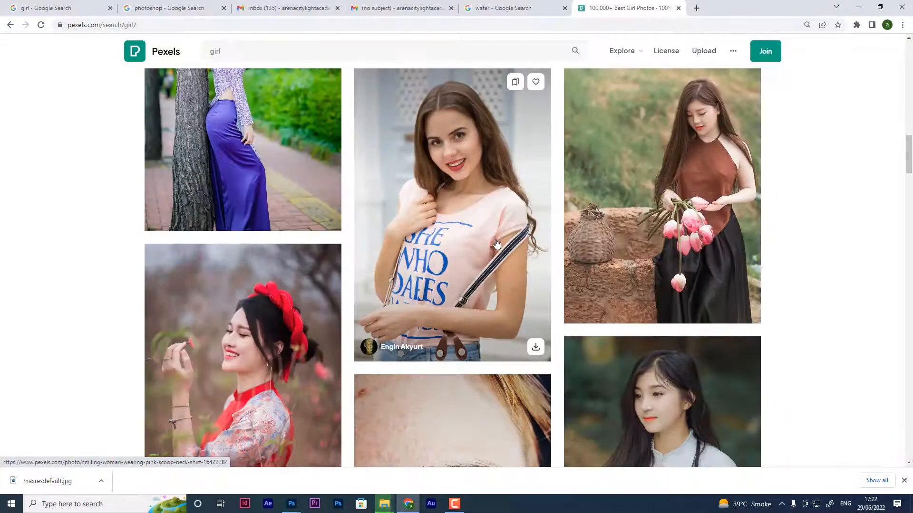
{"action": "scroll", "coordinate": [436, 298], "scroll_direction": "down", "scroll_amount": 3}
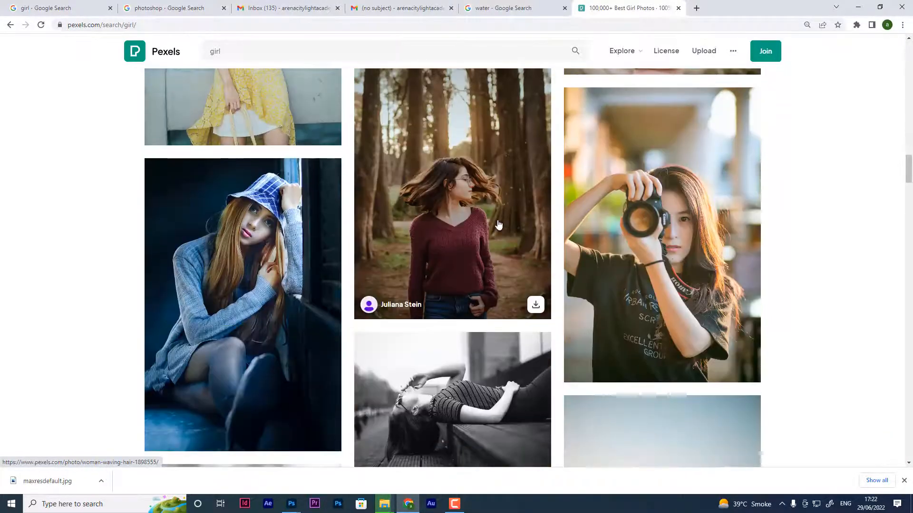
{"action": "scroll", "coordinate": [613, 343], "scroll_direction": "down", "scroll_amount": 3}
{"action": "scroll", "coordinate": [634, 214], "scroll_direction": "up", "scroll_amount": 4}
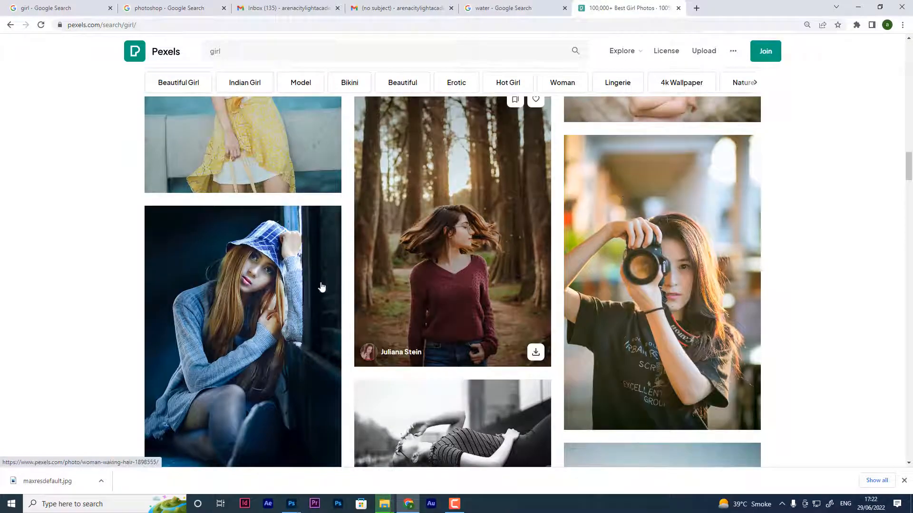
{"action": "scroll", "coordinate": [320, 285], "scroll_direction": "down", "scroll_amount": 4}
{"action": "scroll", "coordinate": [251, 162], "scroll_direction": "down", "scroll_amount": 5}
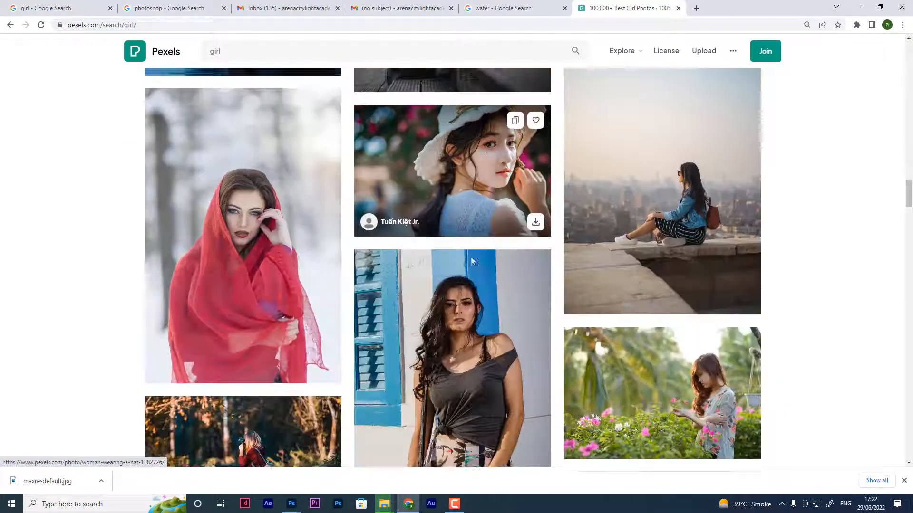
{"action": "scroll", "coordinate": [285, 142], "scroll_direction": "down", "scroll_amount": 8}
{"action": "scroll", "coordinate": [349, 58], "scroll_direction": "up", "scroll_amount": 14}
{"action": "scroll", "coordinate": [348, 59], "scroll_direction": "down", "scroll_amount": 1}
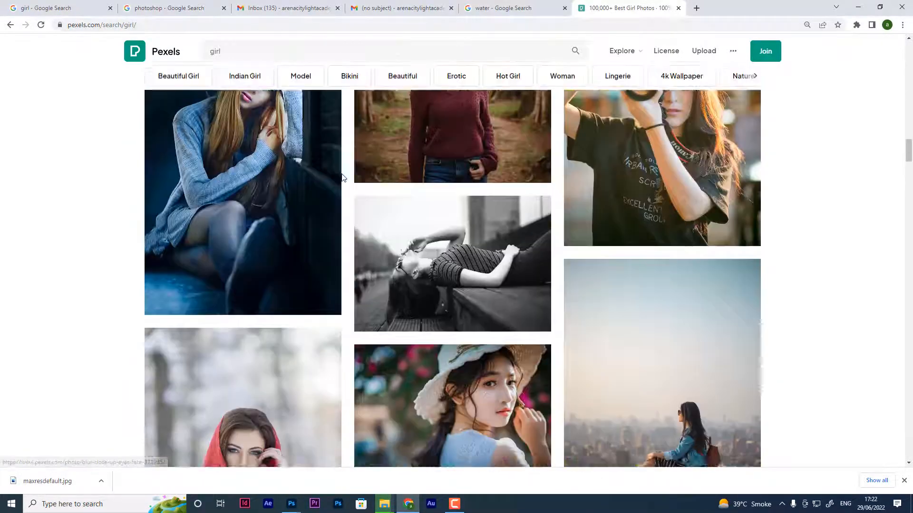
{"action": "scroll", "coordinate": [255, 50], "scroll_direction": "up", "scroll_amount": 3}
- Refine the Pexels photo search to "girl kid"
{"action": "left_click", "coordinate": [248, 45]}
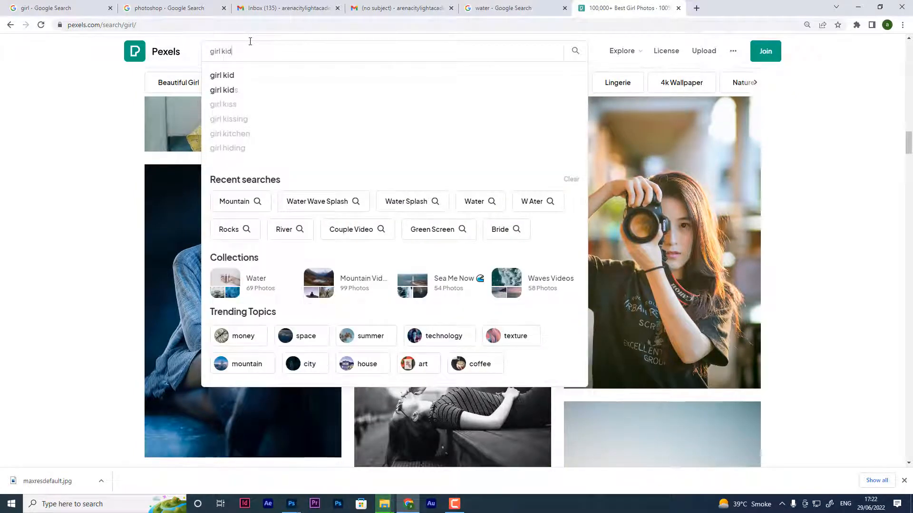
{"action": "type", "text": "kid"}
{"action": "key", "text": "Return"}
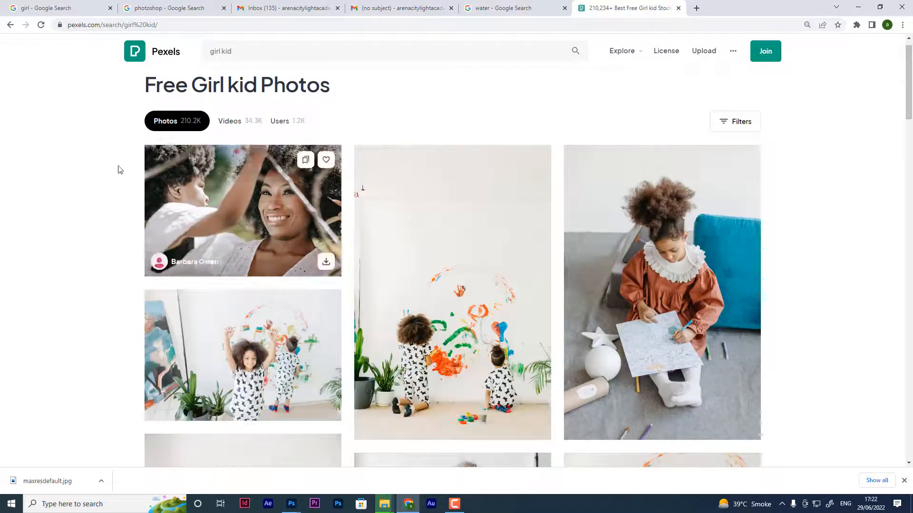
- Browse the "girl kid" results and open the photo of a kid in a dress holding wooden toothbrushes
{"action": "scroll", "coordinate": [351, 178], "scroll_direction": "down", "scroll_amount": 10}
{"action": "scroll", "coordinate": [351, 179], "scroll_direction": "down", "scroll_amount": 15}
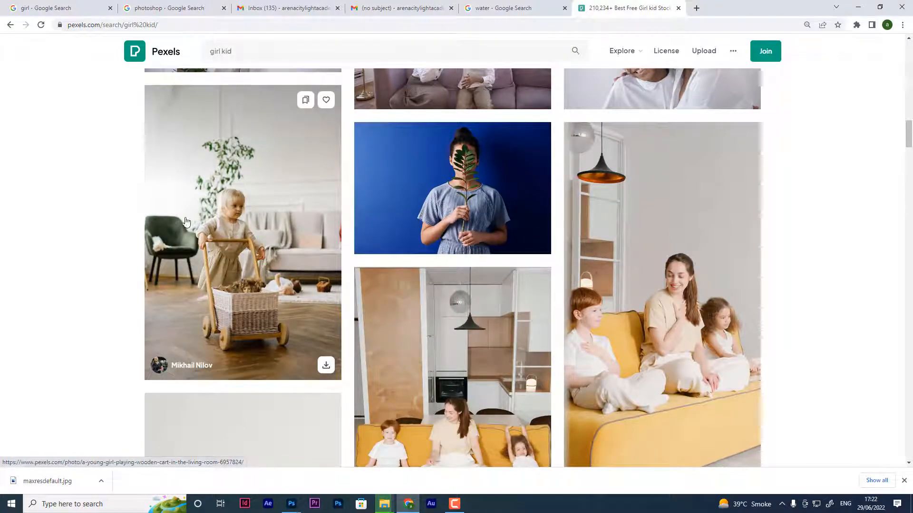
{"action": "scroll", "coordinate": [185, 222], "scroll_direction": "down", "scroll_amount": 14}
{"action": "scroll", "coordinate": [497, 292], "scroll_direction": "up", "scroll_amount": 2}
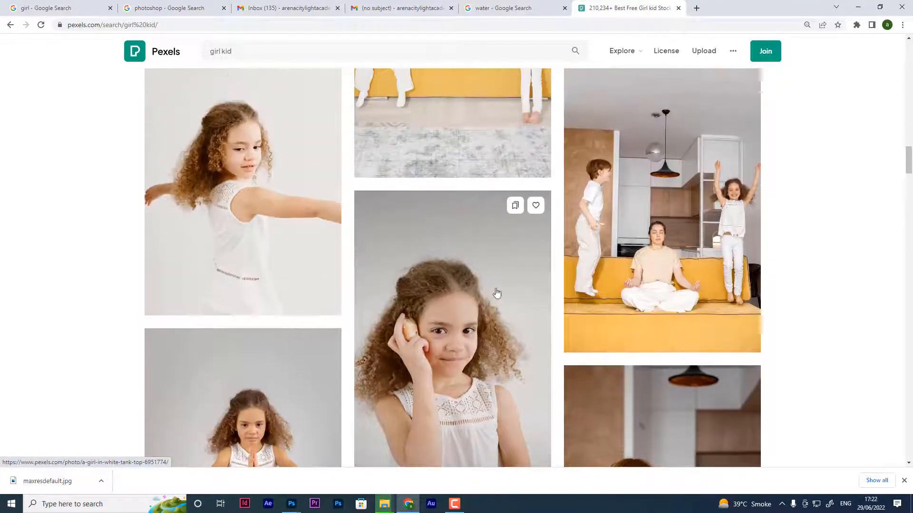
{"action": "scroll", "coordinate": [496, 292], "scroll_direction": "down", "scroll_amount": 12}
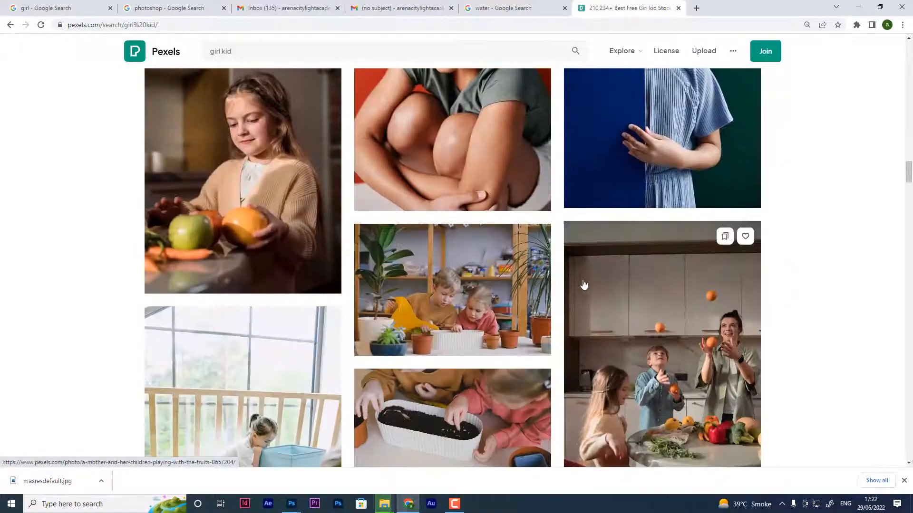
{"action": "scroll", "coordinate": [584, 284], "scroll_direction": "down", "scroll_amount": 11}
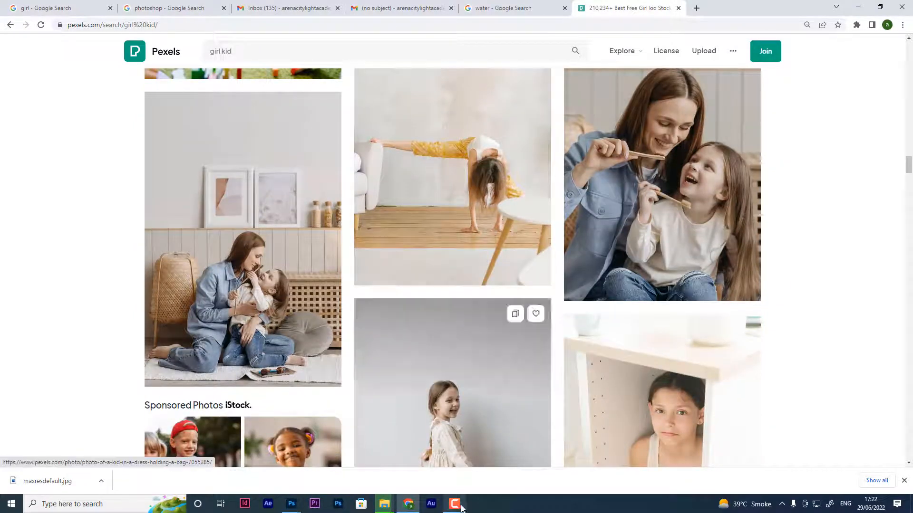
{"action": "scroll", "coordinate": [459, 354], "scroll_direction": "down", "scroll_amount": 5}
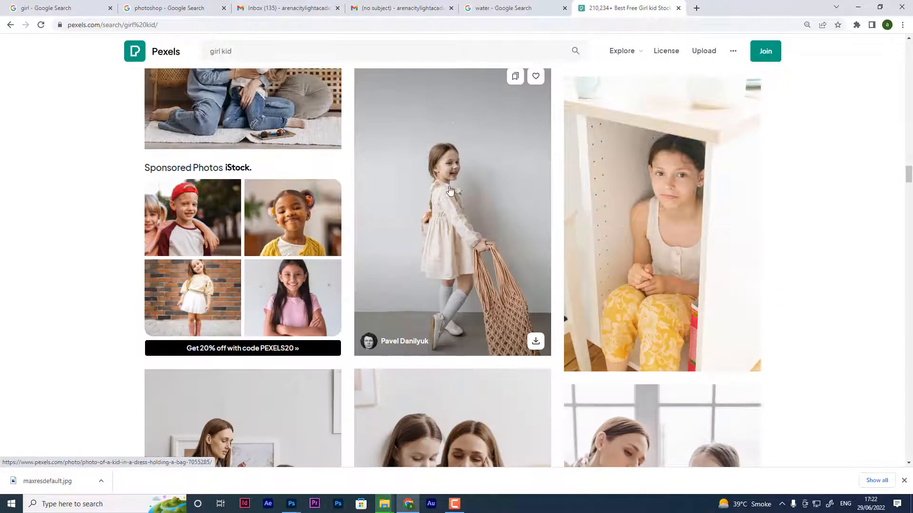
{"action": "scroll", "coordinate": [452, 214], "scroll_direction": "down", "scroll_amount": 15}
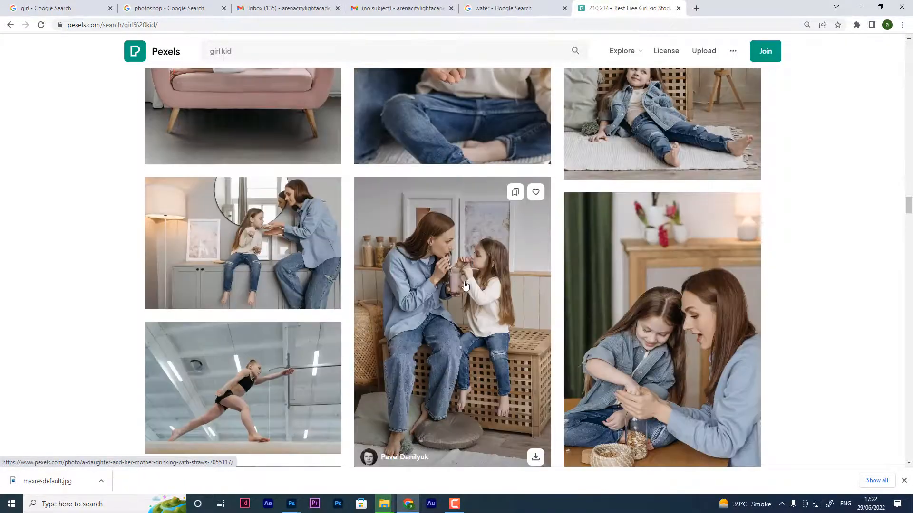
{"action": "scroll", "coordinate": [465, 285], "scroll_direction": "down", "scroll_amount": 10}
{"action": "scroll", "coordinate": [409, 269], "scroll_direction": "down", "scroll_amount": 6}
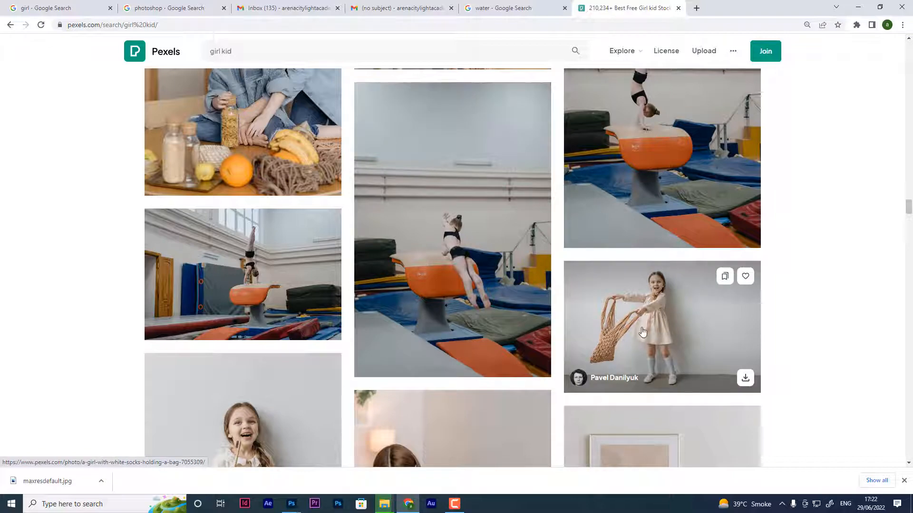
{"action": "scroll", "coordinate": [300, 209], "scroll_direction": "down", "scroll_amount": 5}
{"action": "left_click", "coordinate": [191, 249]}
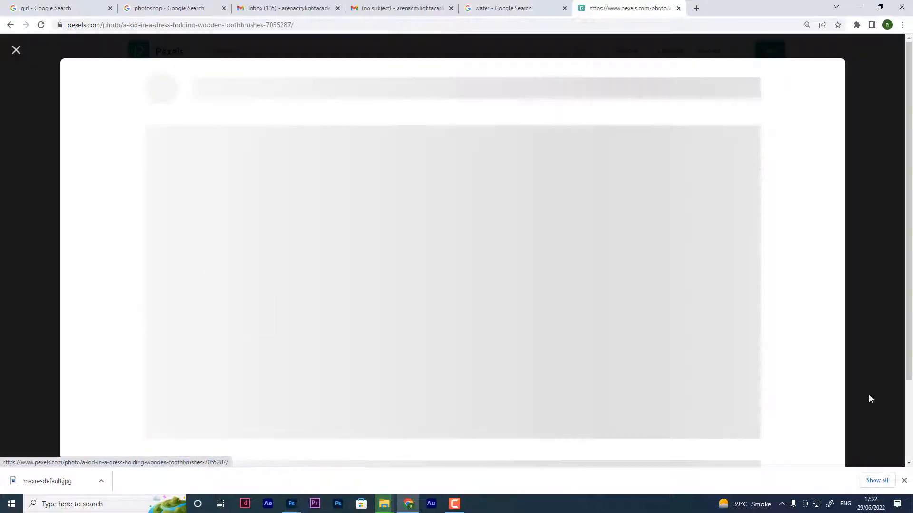
- Examine the similar photos suggested below the toothbrush girl for a better subject, and return to the main photo
{"action": "scroll", "coordinate": [568, 218], "scroll_direction": "down", "scroll_amount": 7}
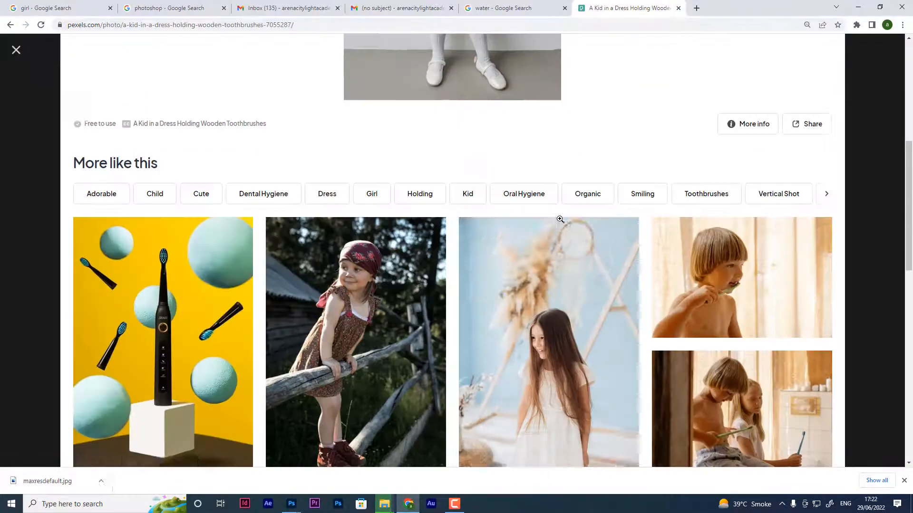
{"action": "scroll", "coordinate": [564, 211], "scroll_direction": "down", "scroll_amount": 6}
{"action": "scroll", "coordinate": [565, 215], "scroll_direction": "up", "scroll_amount": 4}
{"action": "scroll", "coordinate": [565, 217], "scroll_direction": "down", "scroll_amount": 13}
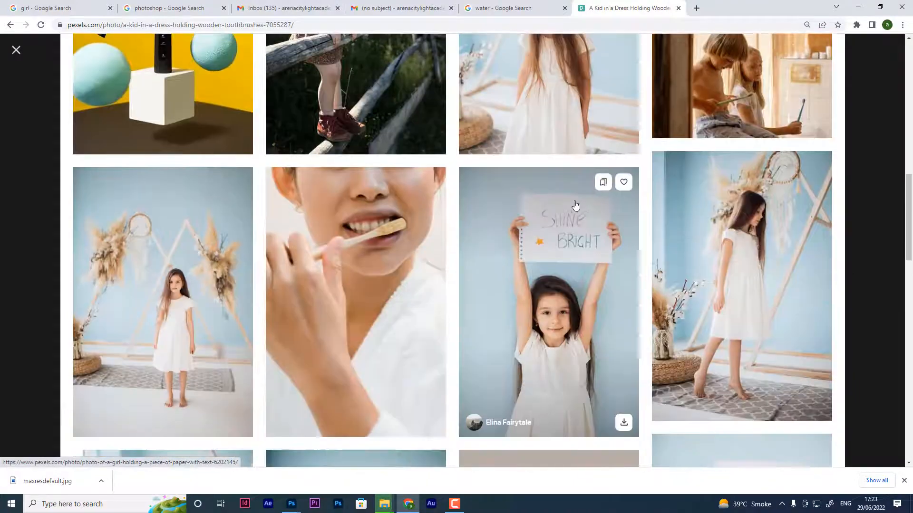
{"action": "scroll", "coordinate": [614, 251], "scroll_direction": "down", "scroll_amount": 17}
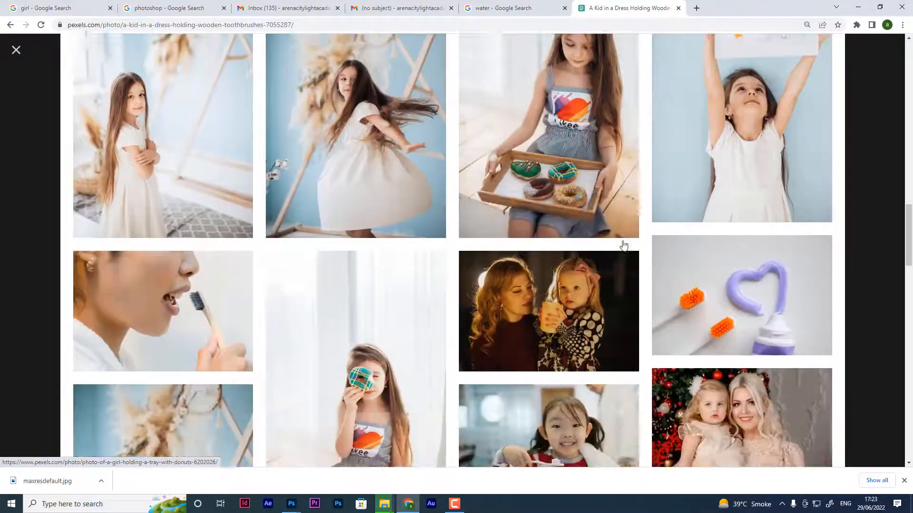
{"action": "scroll", "coordinate": [600, 250], "scroll_direction": "up", "scroll_amount": 6}
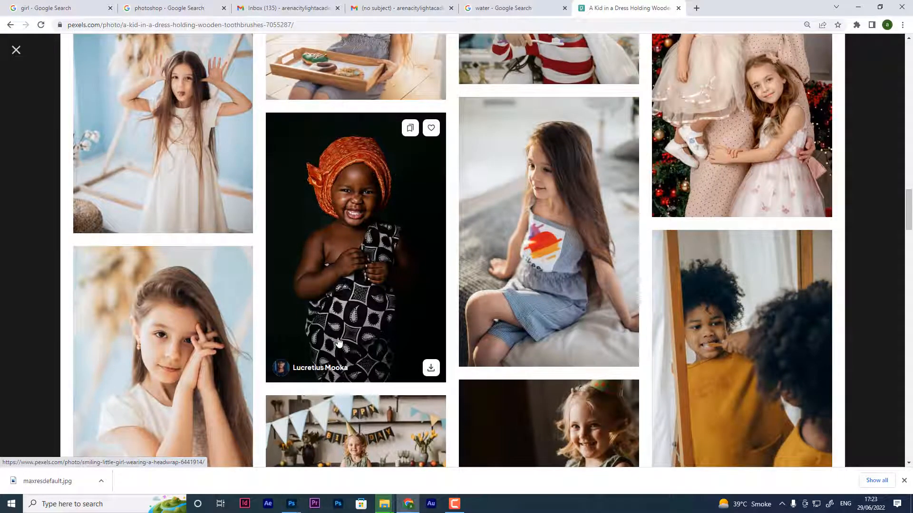
{"action": "scroll", "coordinate": [536, 264], "scroll_direction": "down", "scroll_amount": 16}
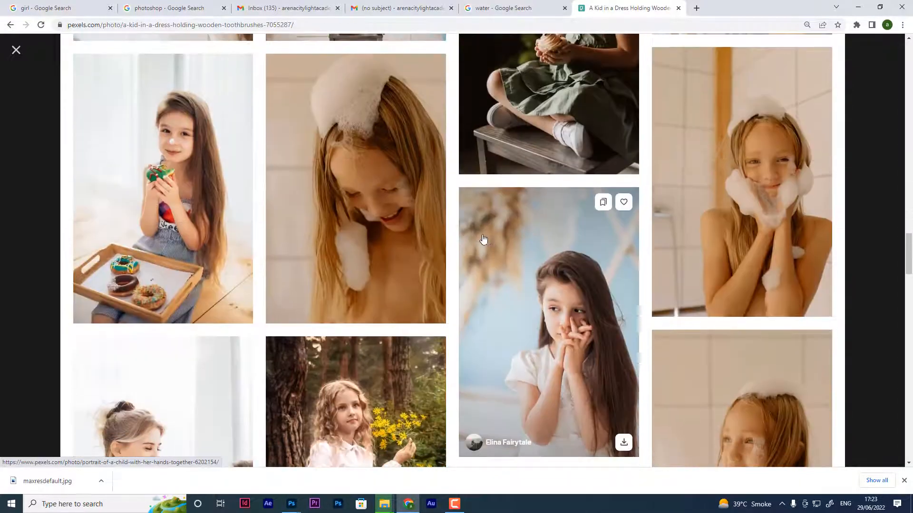
{"action": "scroll", "coordinate": [437, 231], "scroll_direction": "up", "scroll_amount": 11}
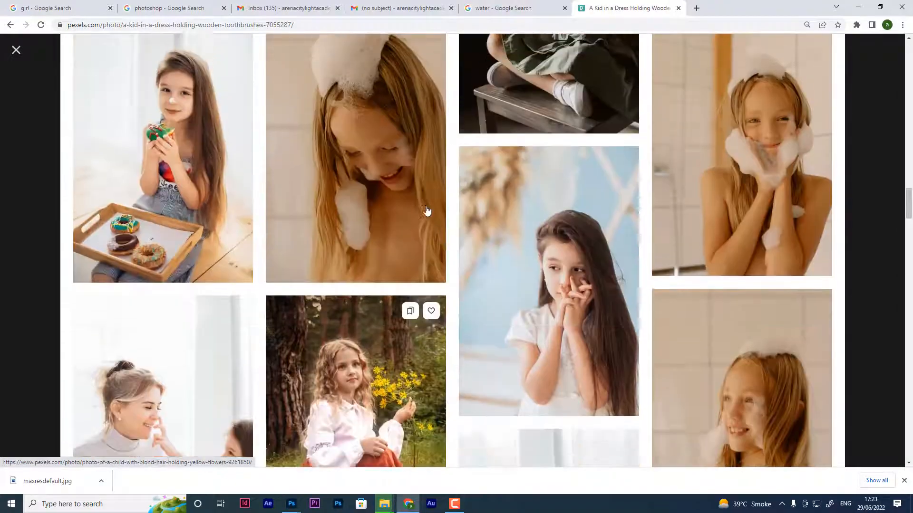
{"action": "scroll", "coordinate": [397, 273], "scroll_direction": "up", "scroll_amount": 15}
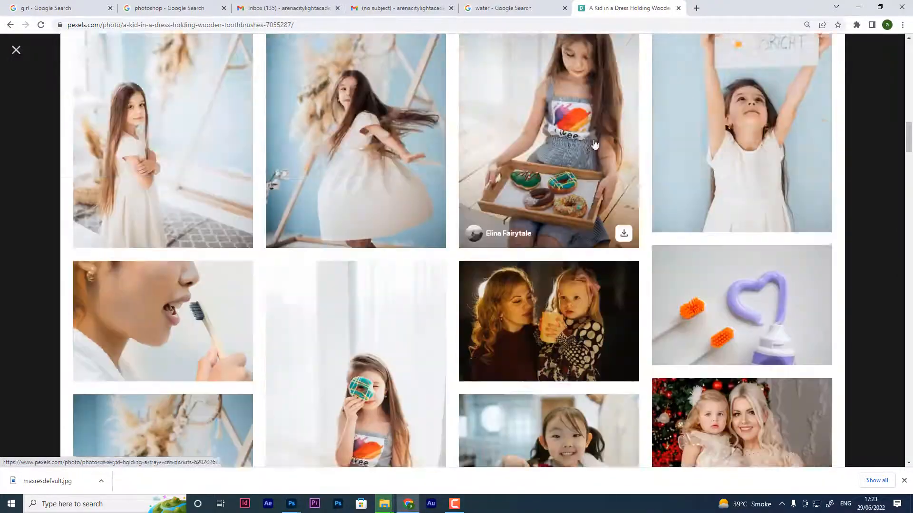
{"action": "scroll", "coordinate": [553, 141], "scroll_direction": "up", "scroll_amount": 10}
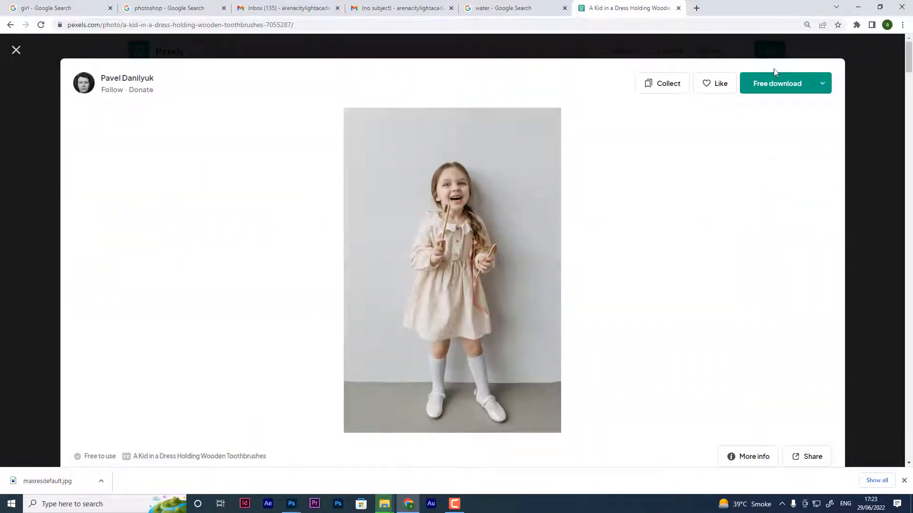
- Download the photo of the girl in the dress from Pexels and show the downloaded file in its folder
{"action": "left_click", "coordinate": [784, 86]}
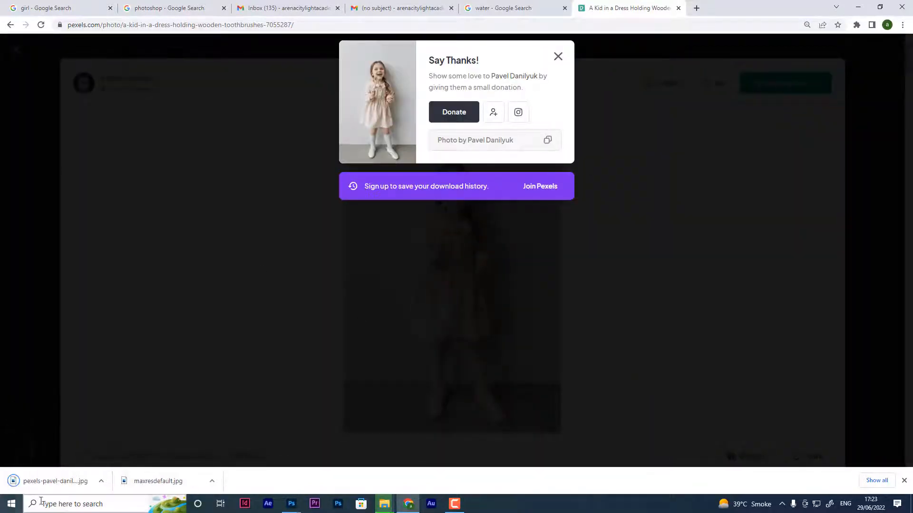
{"action": "left_click", "coordinate": [102, 481]}
{"action": "left_click", "coordinate": [119, 449]}
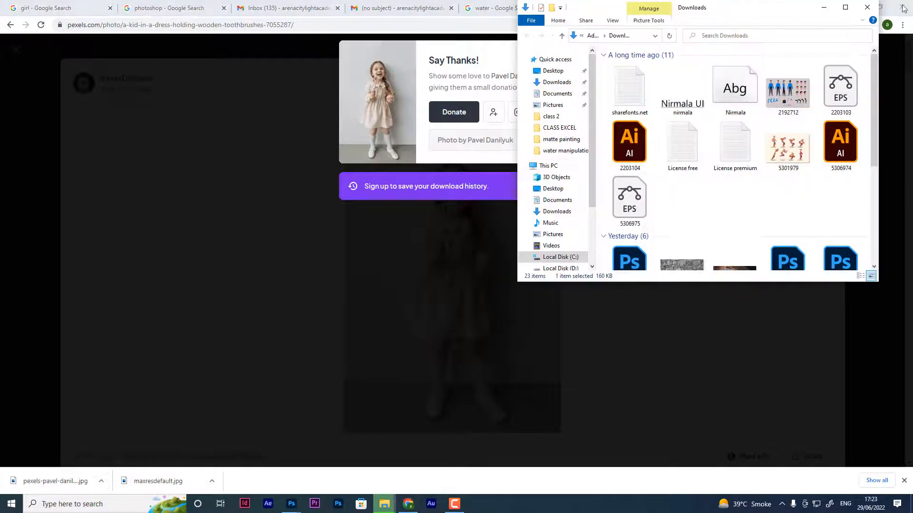
- Copy the downloaded girl photo from the Downloads folder and minimize the File Explorer window
{"action": "left_click", "coordinate": [845, 7]}
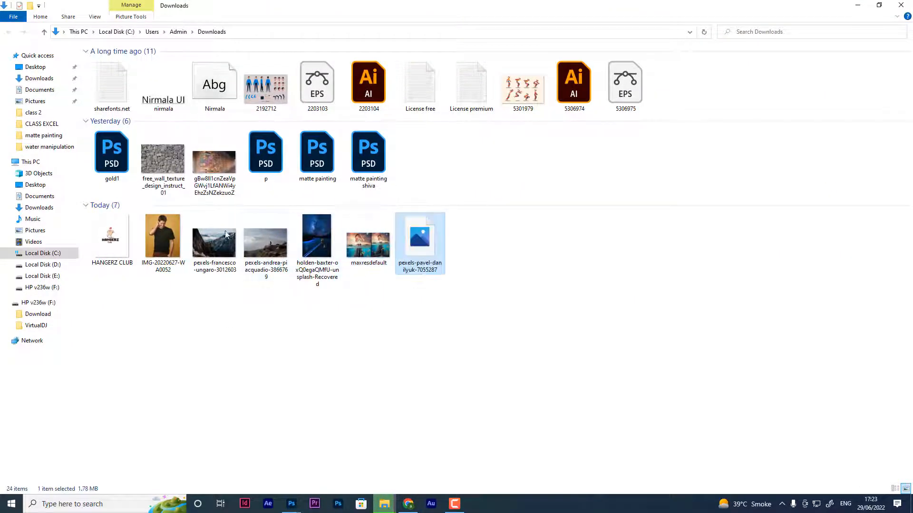
{"action": "right_click", "coordinate": [421, 230]}
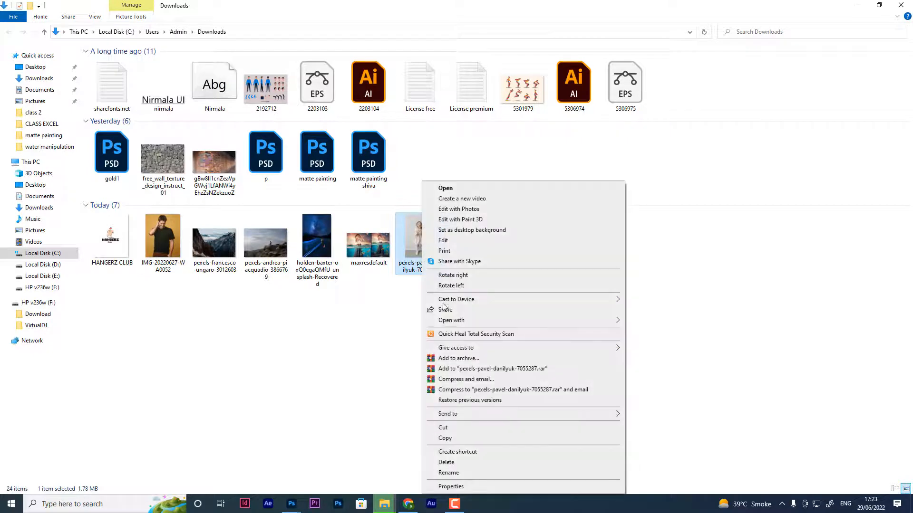
{"action": "left_click", "coordinate": [440, 440]}
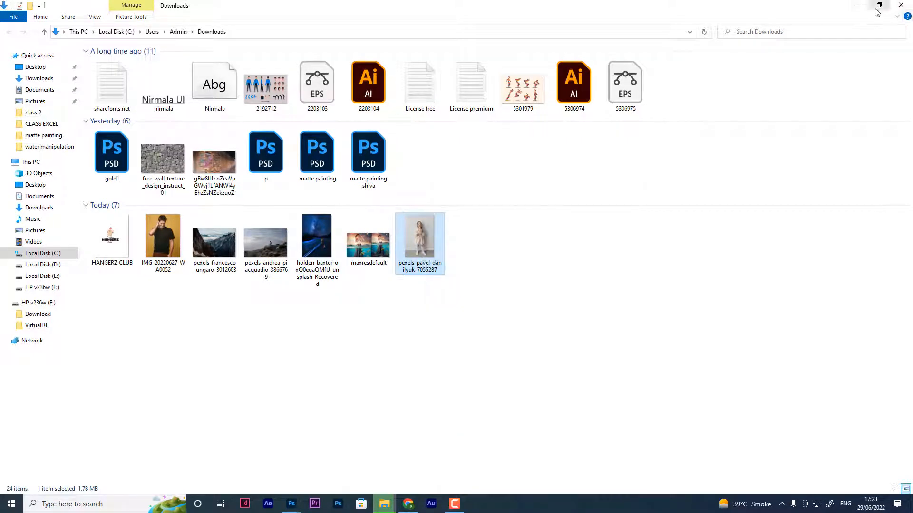
{"action": "left_click", "coordinate": [857, 5]}
- Switch to Photoshop and open the copied girl photo from the water manipulation folder as its own document
{"action": "mouse_move", "coordinate": [293, 510]}
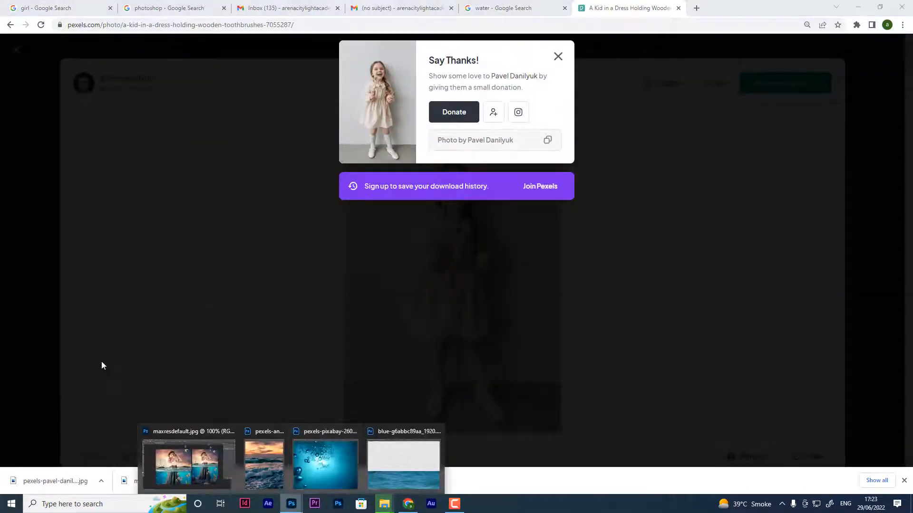
{"action": "left_click", "coordinate": [173, 440]}
{"action": "left_click", "coordinate": [81, 37]}
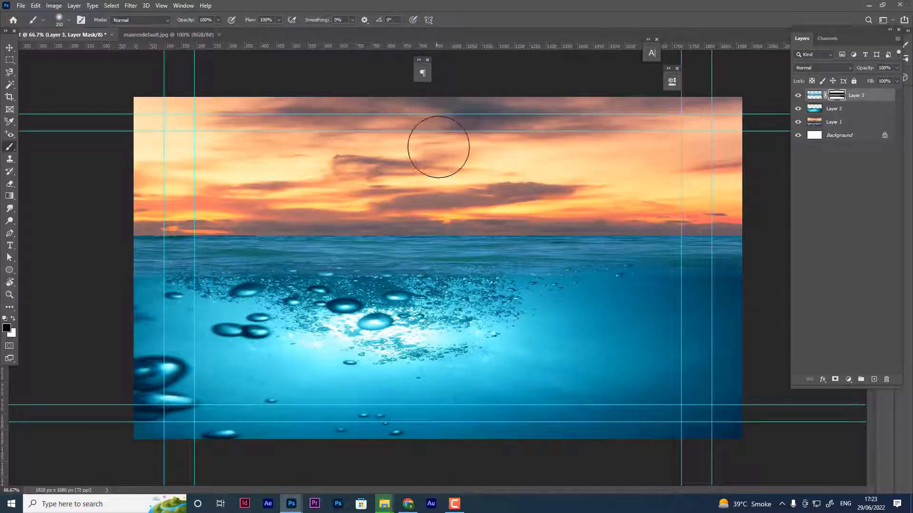
{"action": "left_click", "coordinate": [20, 6]}
{"action": "left_click", "coordinate": [28, 23]}
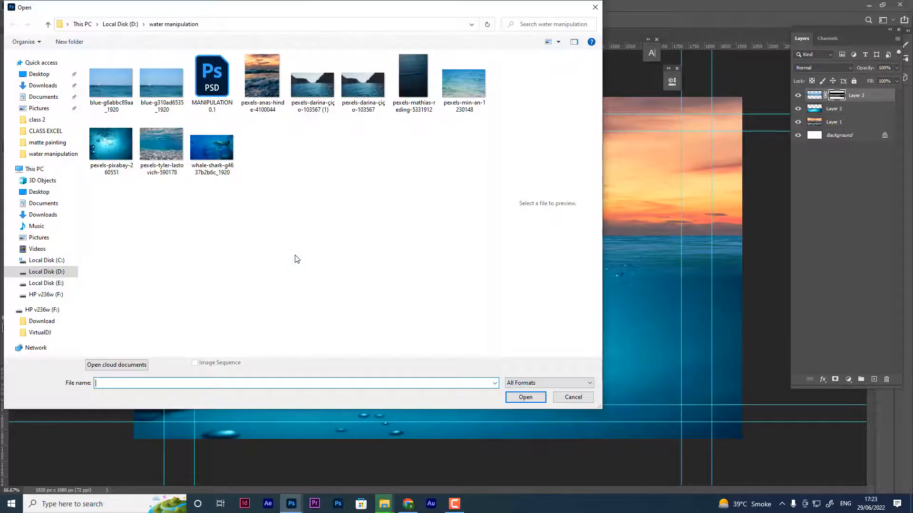
{"action": "key", "text": "ctrl+v"}
{"action": "key", "text": "Return"}
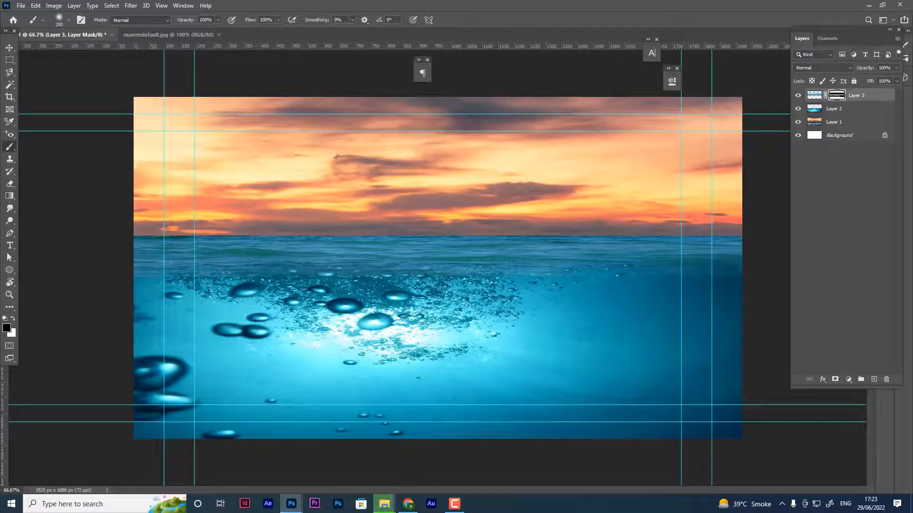
{"action": "left_click", "coordinate": [407, 504]}
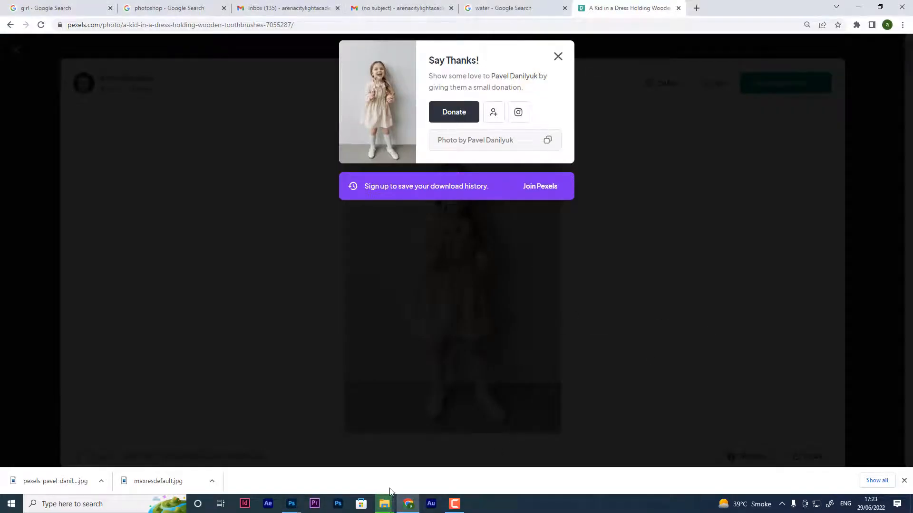
{"action": "left_click", "coordinate": [454, 503]}
{"action": "left_click", "coordinate": [765, 470]}
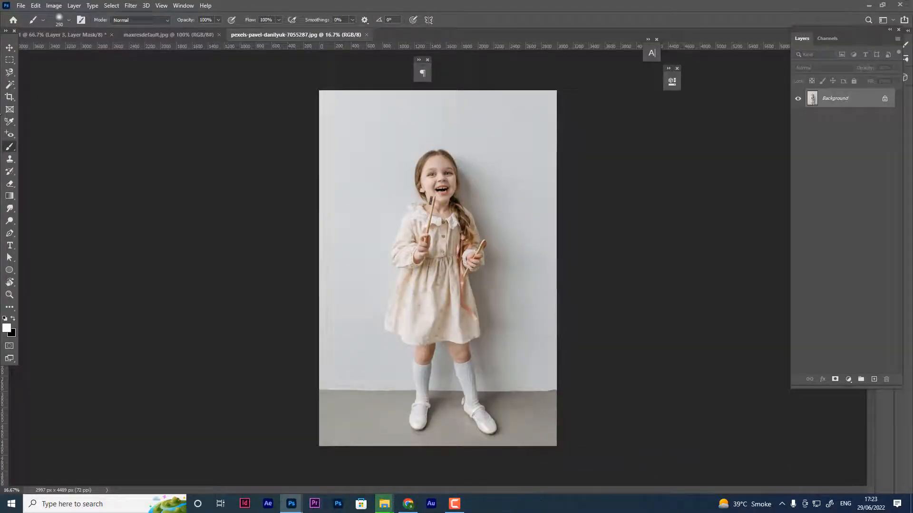
{"action": "left_click", "coordinate": [10, 86]}
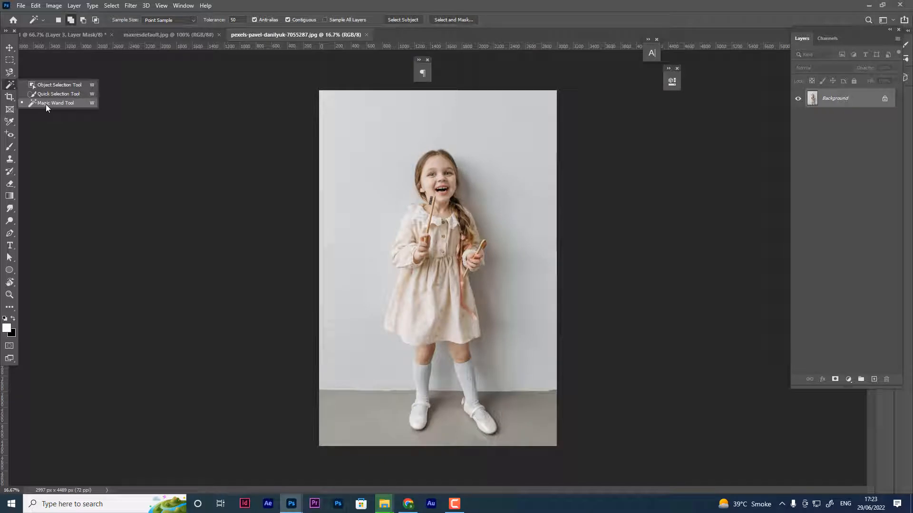
{"action": "left_click", "coordinate": [46, 104]}
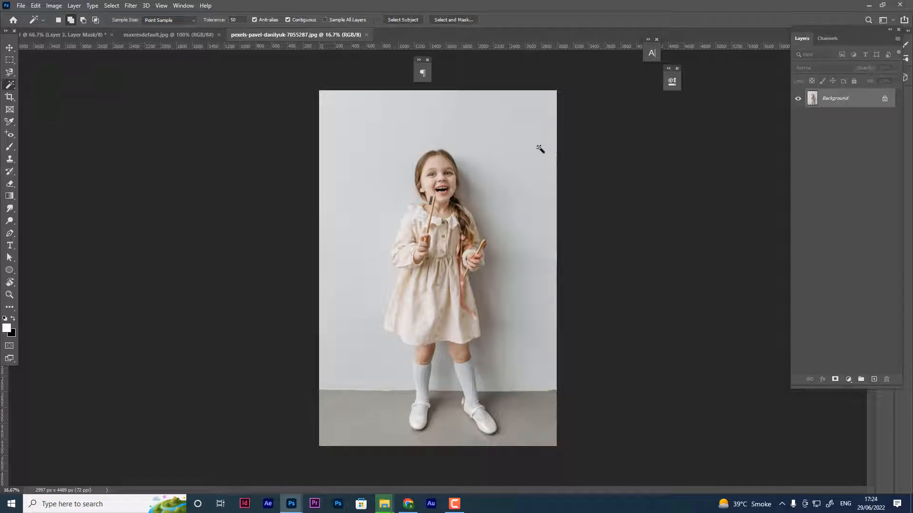
{"action": "left_click", "coordinate": [392, 180]}
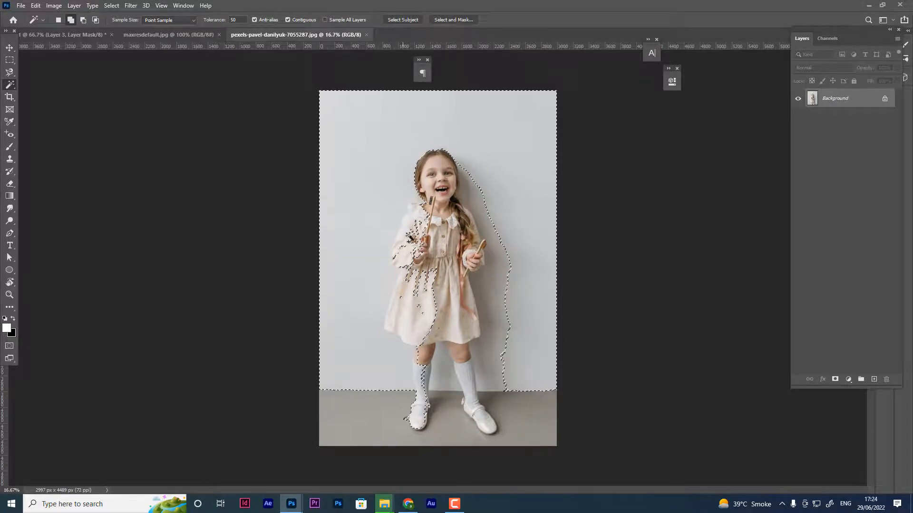
{"action": "key", "text": "ctrl+d"}
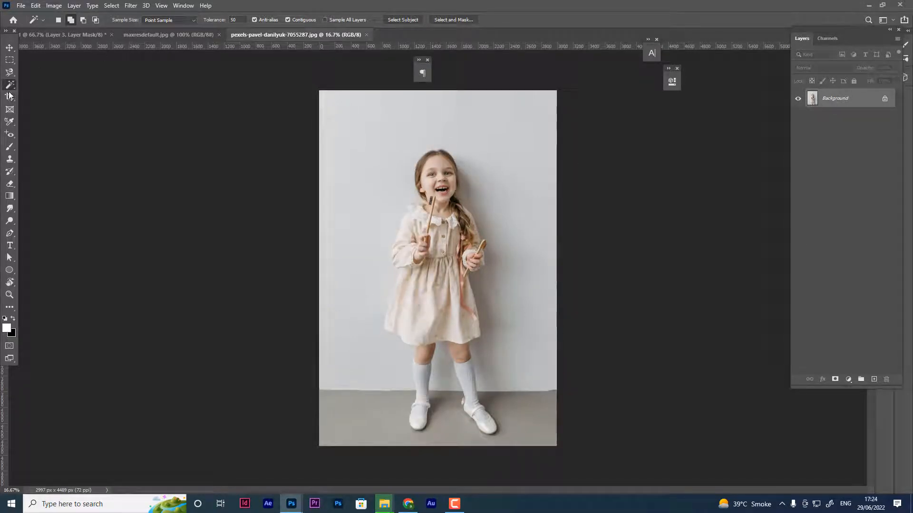
- Select the girl with the Object Selection tool using a rectangle around her whole body, and copy her to a new layer
{"action": "right_click", "coordinate": [9, 86]}
{"action": "left_click", "coordinate": [45, 84]}
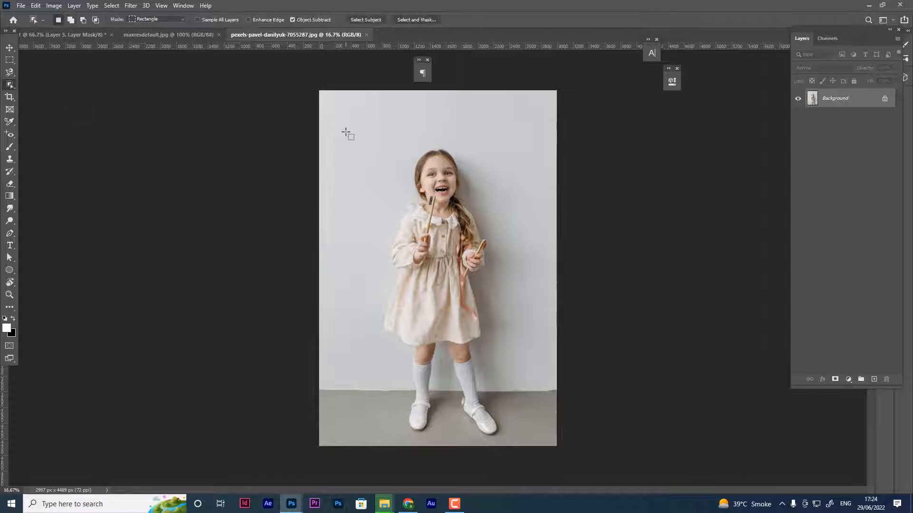
{"action": "left_click_drag", "start_coordinate": [345, 132], "coordinate": [560, 436]}
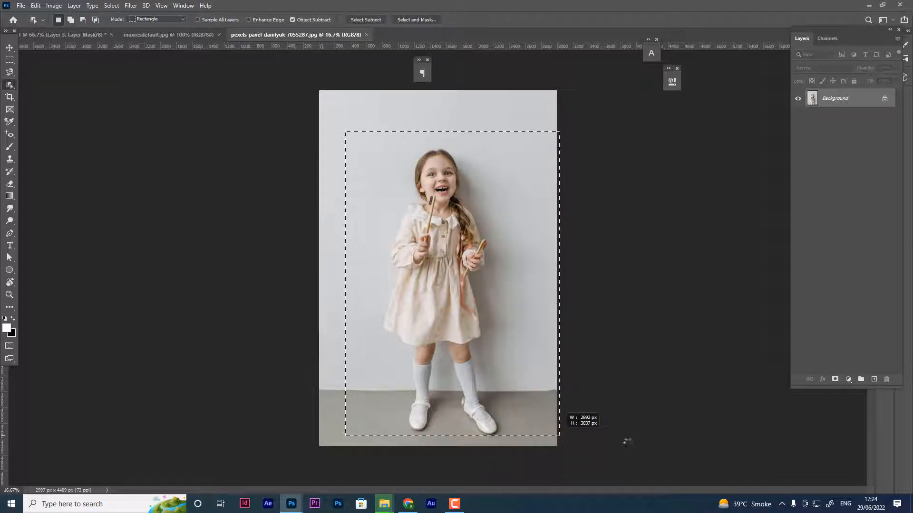
{"action": "left_click_drag", "start_coordinate": [632, 439], "coordinate": [625, 428]}
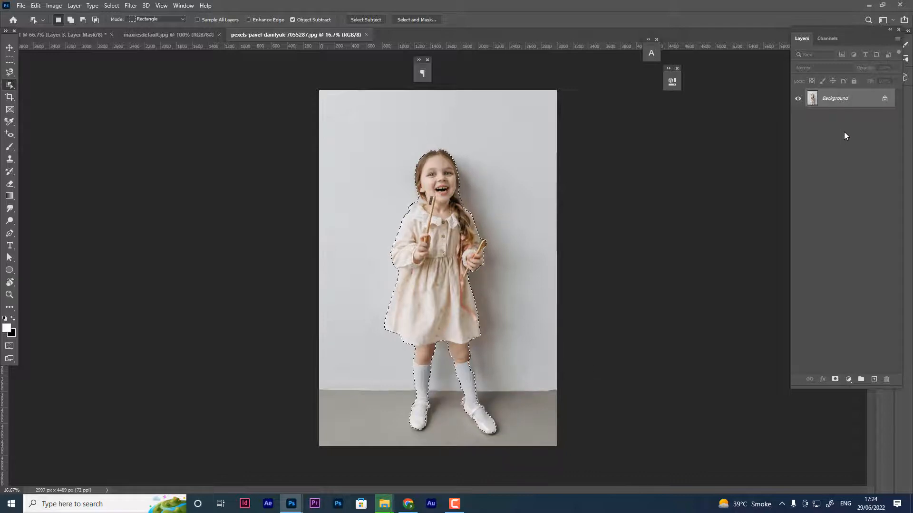
{"action": "key", "text": "ctrl+j"}
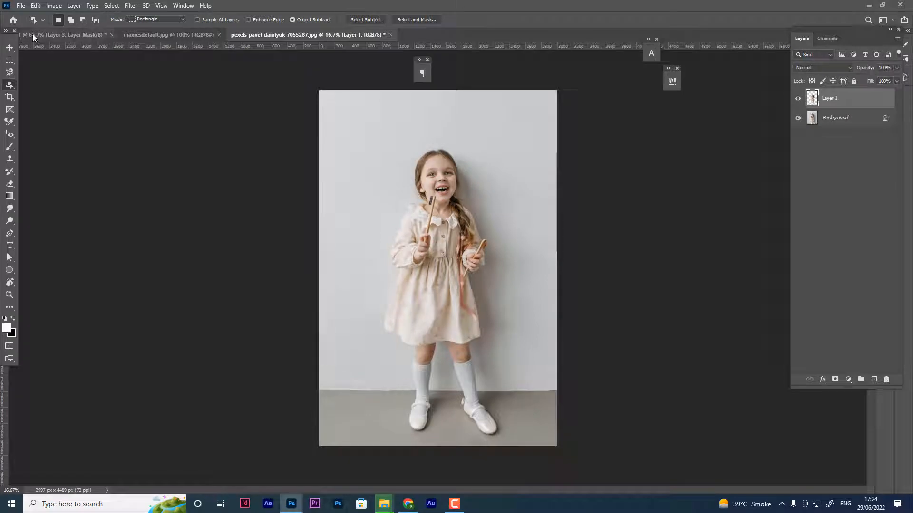
- Float the girl photo's window, move the cut-out girl layer into the sea manipulation document, and minimize the photo window
{"action": "left_click", "coordinate": [10, 47]}
{"action": "left_click_drag", "start_coordinate": [281, 35], "coordinate": [447, 41]}
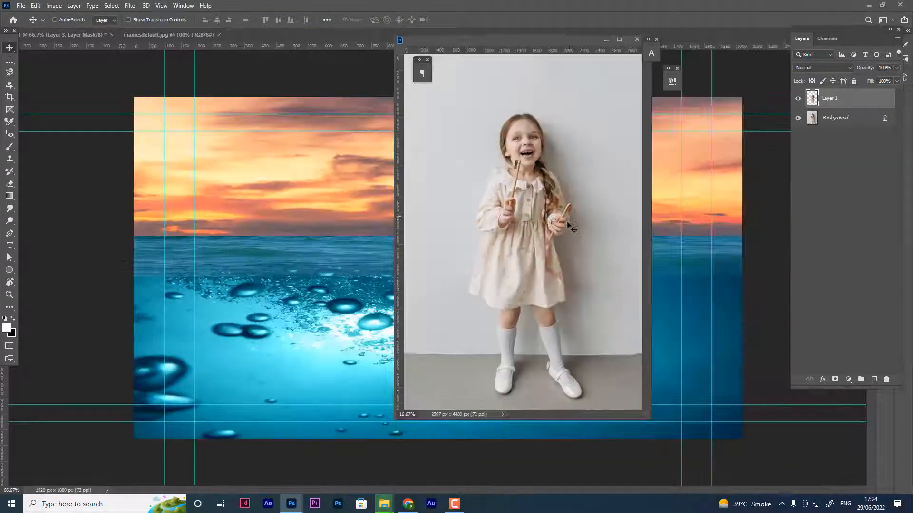
{"action": "left_click_drag", "start_coordinate": [509, 241], "coordinate": [343, 273]}
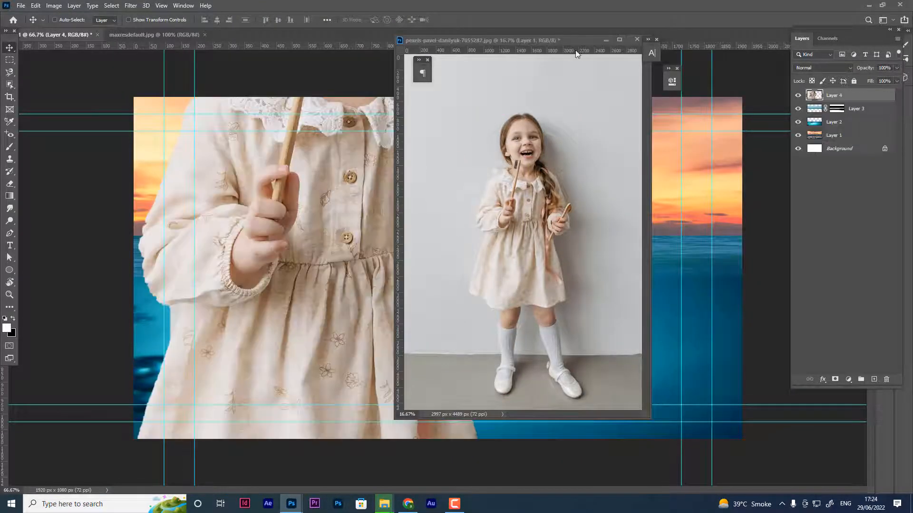
{"action": "left_click", "coordinate": [606, 40]}
- Scale the girl to 19% and place her in the middle of the scene, with her head above the waterline
{"action": "key", "text": "ctrl+t"}
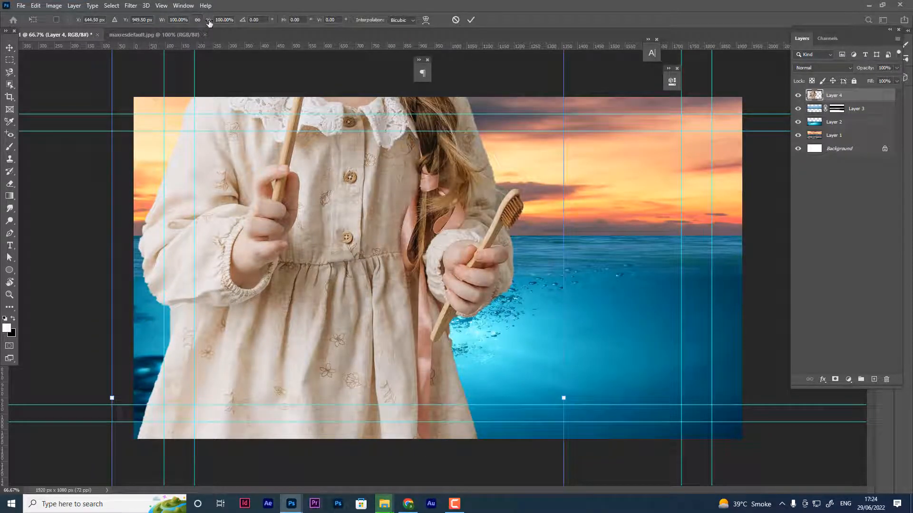
{"action": "left_click_drag", "start_coordinate": [209, 22], "coordinate": [176, 57]}
{"action": "left_click_drag", "start_coordinate": [340, 327], "coordinate": [434, 226]}
{"action": "mouse_move", "coordinate": [209, 25]}
{"action": "left_mouse_down"}
{"action": "mouse_move", "coordinate": [194, 26]}
{"action": "mouse_move", "coordinate": [204, 25]}
{"action": "left_mouse_up"}
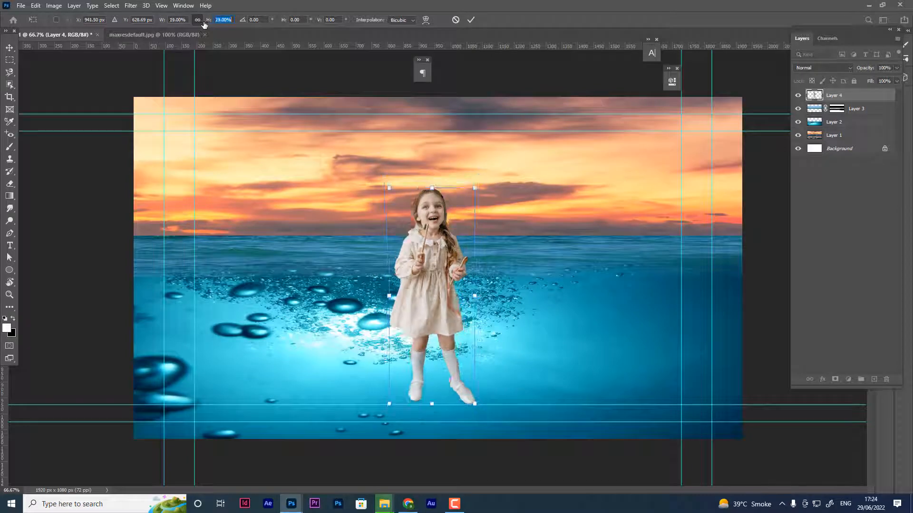
{"action": "left_click_drag", "start_coordinate": [452, 266], "coordinate": [449, 259]}
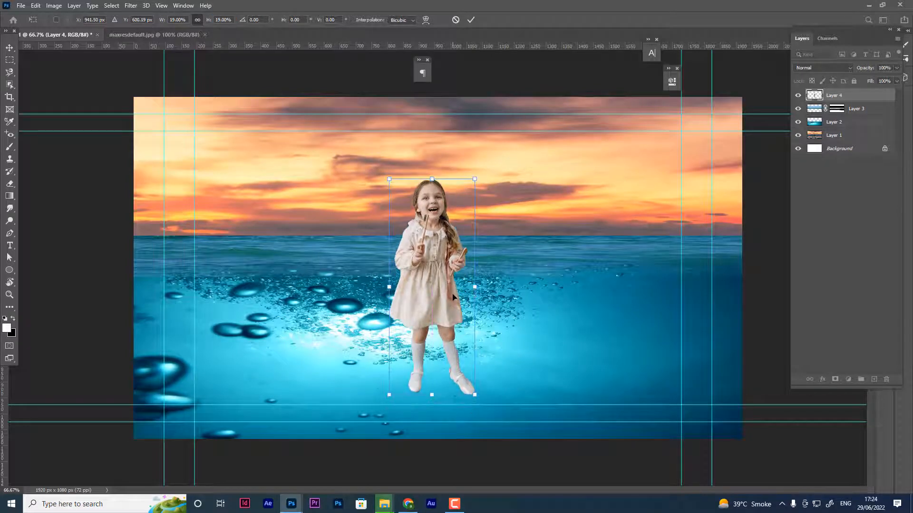
{"action": "key", "text": "Return"}
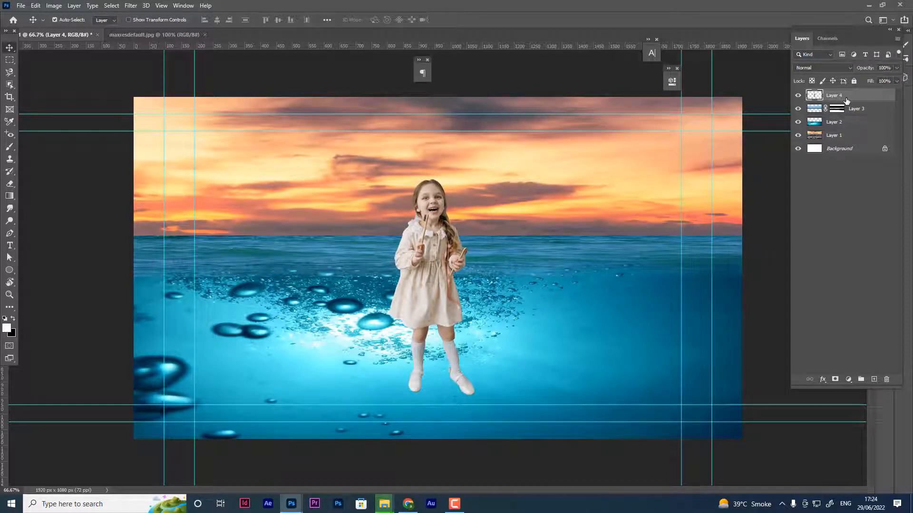
- Duplicate the girl layer, and copy her underwater part from the waist down to a separate layer using a rectangular selection
{"action": "key", "text": "ctrl+j"}
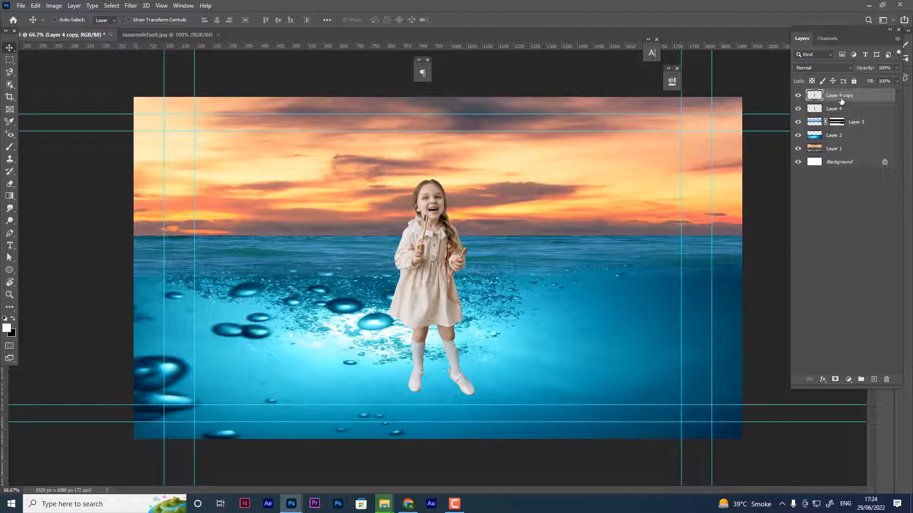
{"action": "left_click", "coordinate": [798, 96]}
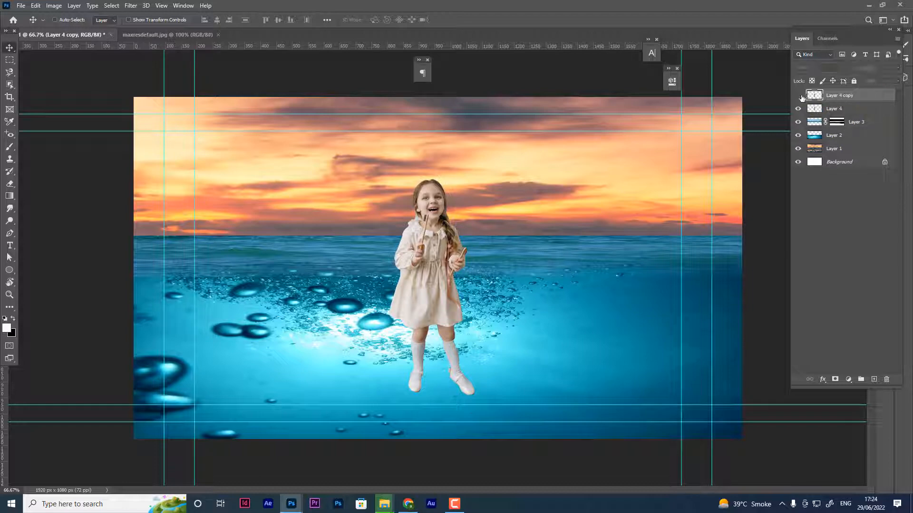
{"action": "left_click", "coordinate": [10, 62]}
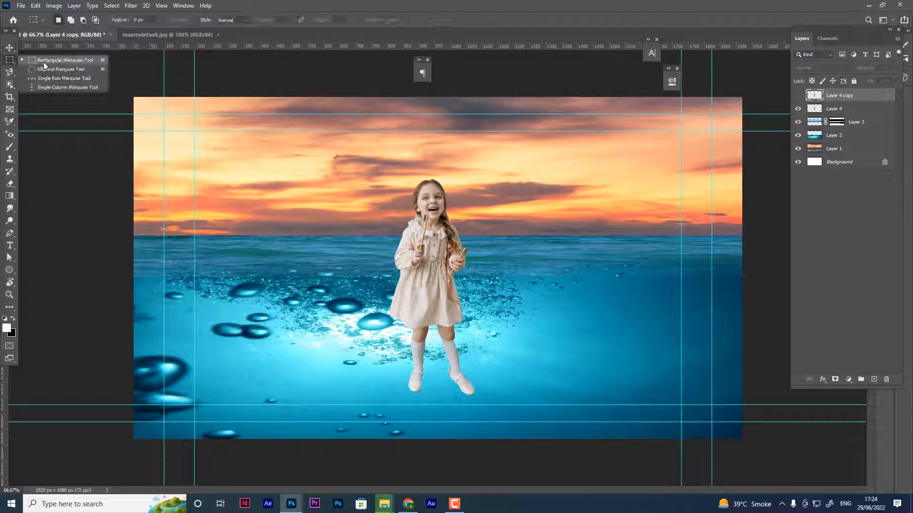
{"action": "left_click_drag", "start_coordinate": [355, 263], "coordinate": [538, 398]}
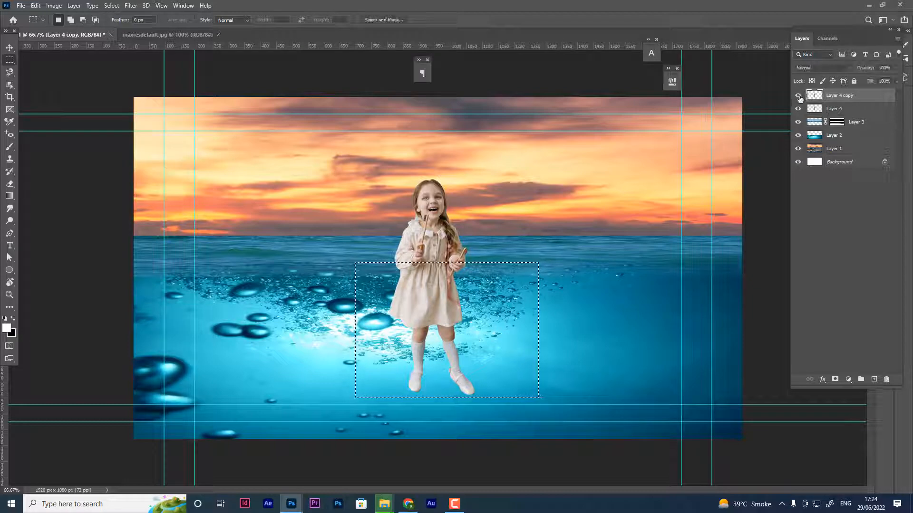
{"action": "key", "text": "ctrl+j"}
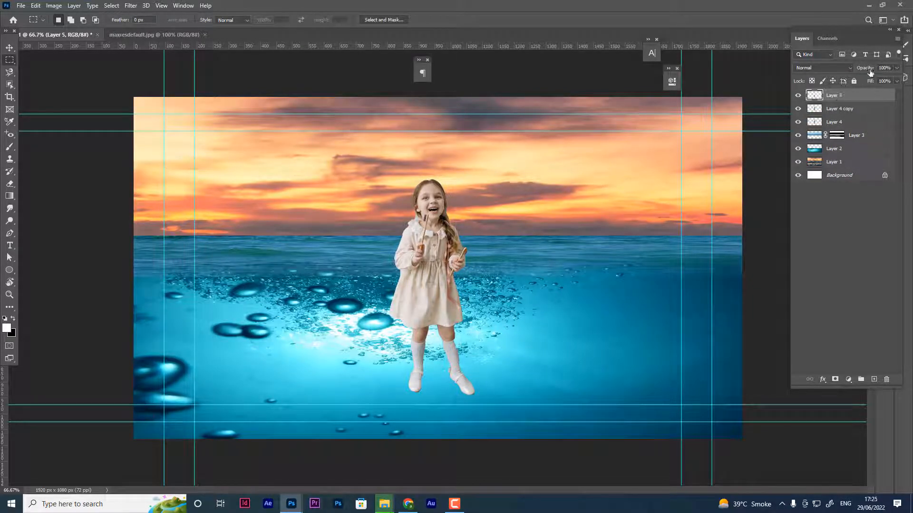
- Hide the full girl layers, set the lower-body layer's opacity to 48%, and move Layer 4 copy above it
{"action": "left_click_drag", "start_coordinate": [873, 70], "coordinate": [798, 123]}
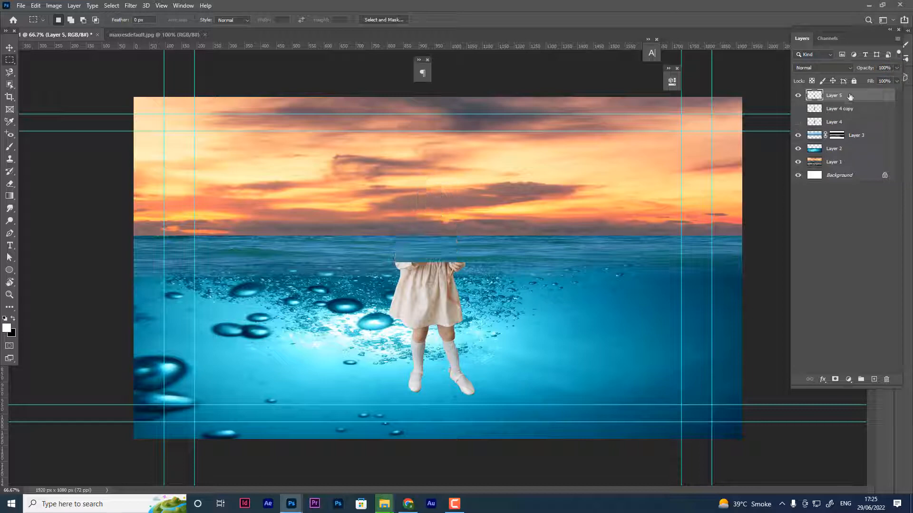
{"action": "left_click_drag", "start_coordinate": [864, 70], "coordinate": [844, 76]}
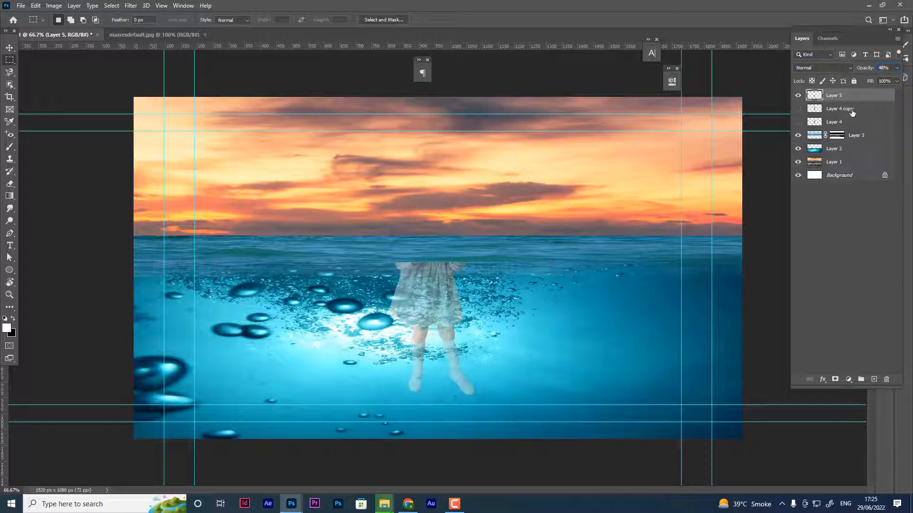
{"action": "left_click", "coordinate": [851, 110]}
{"action": "left_click", "coordinate": [798, 109]}
{"action": "left_click_drag", "start_coordinate": [849, 110], "coordinate": [837, 88]}
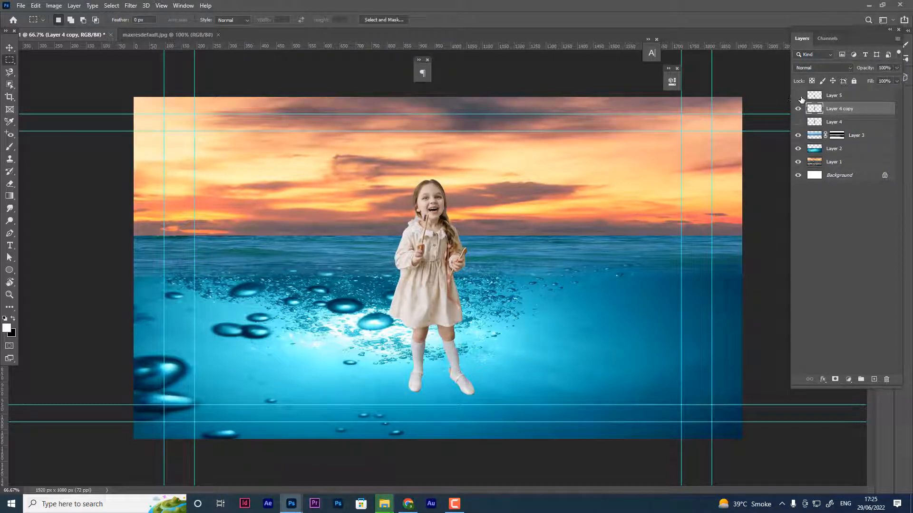
{"action": "left_click", "coordinate": [797, 95]}
{"action": "left_click", "coordinate": [798, 109]}
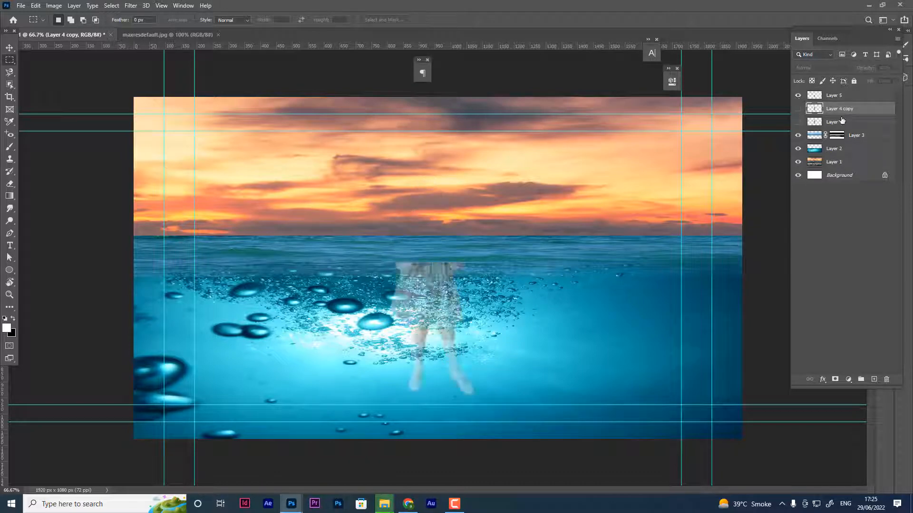
{"action": "left_click_drag", "start_coordinate": [841, 120], "coordinate": [840, 91]}
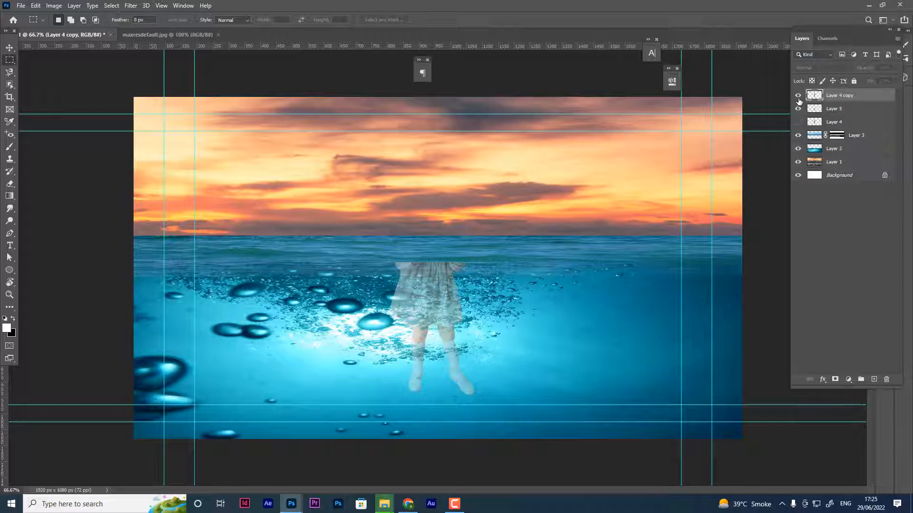
- Show Layer 4 copy and hide the girl's body below the waist with a layer mask made from a rectangular selection
{"action": "left_click", "coordinate": [798, 96]}
{"action": "left_click_drag", "start_coordinate": [380, 260], "coordinate": [546, 404]}
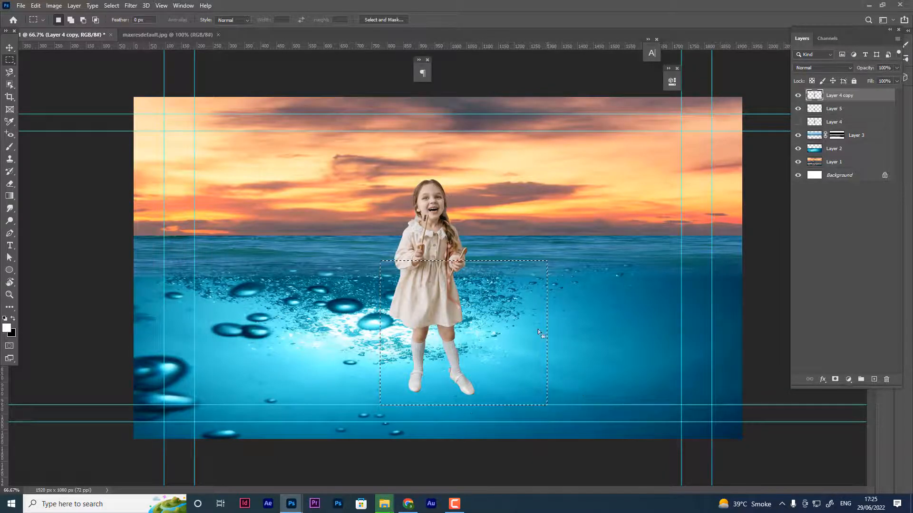
{"action": "left_click", "coordinate": [836, 379], "text": "alt"}
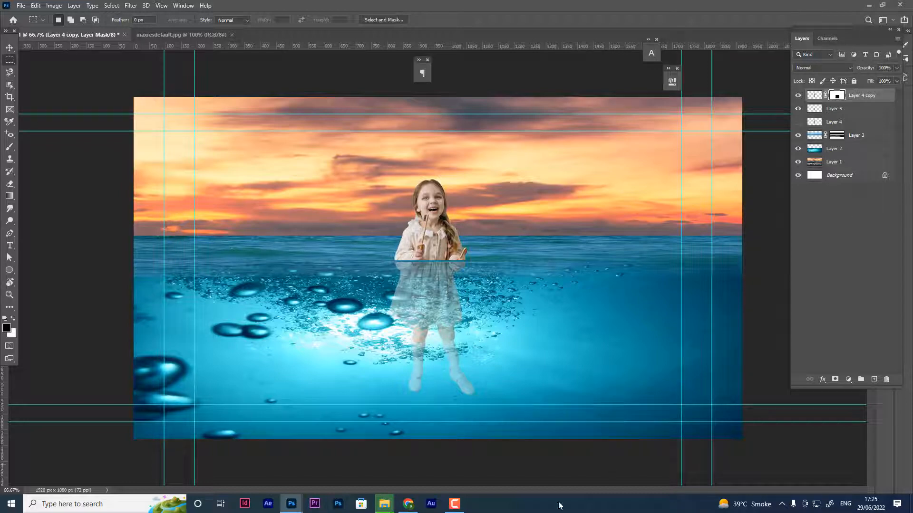
{"action": "left_click", "coordinate": [455, 504]}
{"action": "left_click", "coordinate": [769, 485]}
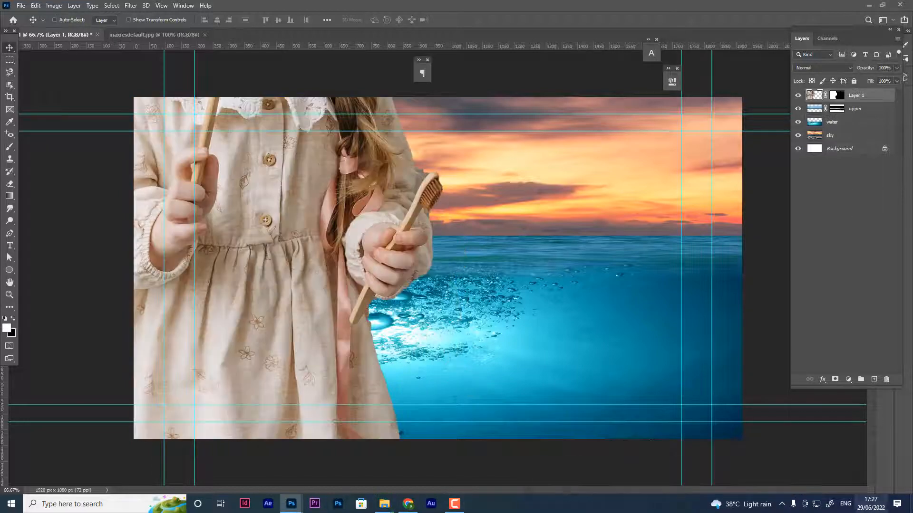
- Scale the girl to 25% and place her in the middle of the scene, with her upper body above the waterline
{"action": "key", "text": "ctrl+t"}
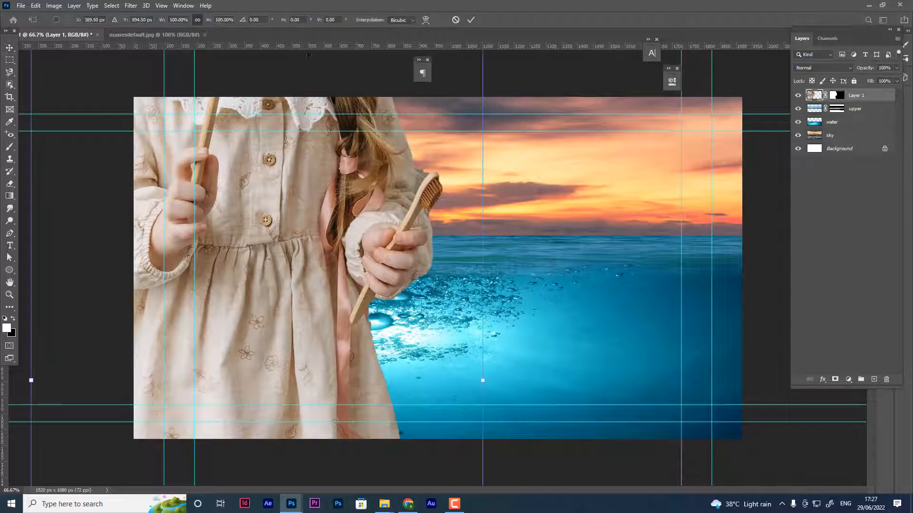
{"action": "left_click_drag", "start_coordinate": [207, 22], "coordinate": [171, 23]}
{"action": "left_click_drag", "start_coordinate": [273, 340], "coordinate": [424, 279]}
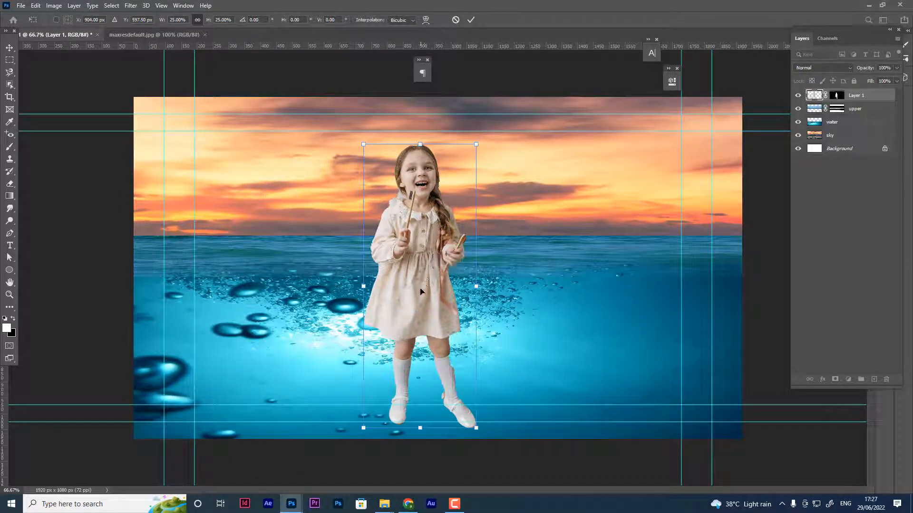
{"action": "key", "text": "Return"}
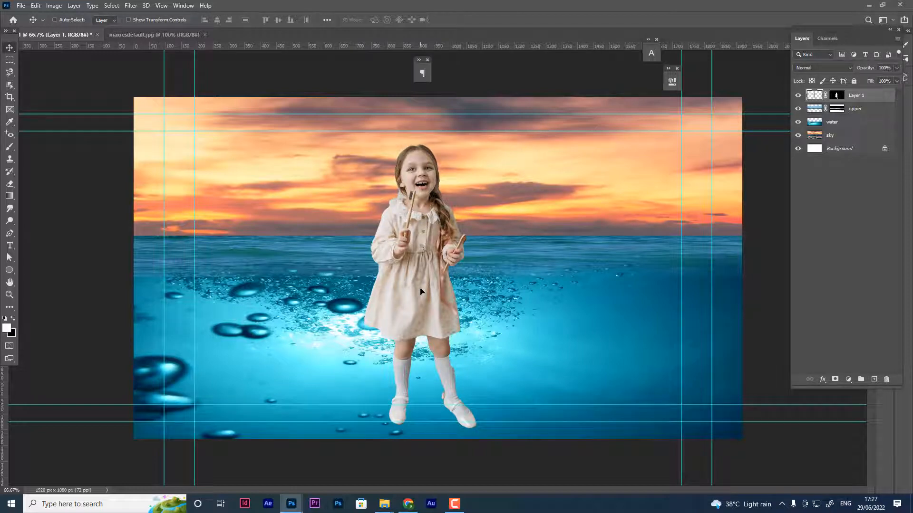
- Rename the girl's layer, Layer 1, as girl
{"action": "double_click", "coordinate": [856, 97]}
{"action": "type", "text": "d"}
{"action": "type", "text": "irl"}
{"action": "key", "text": "Return"}
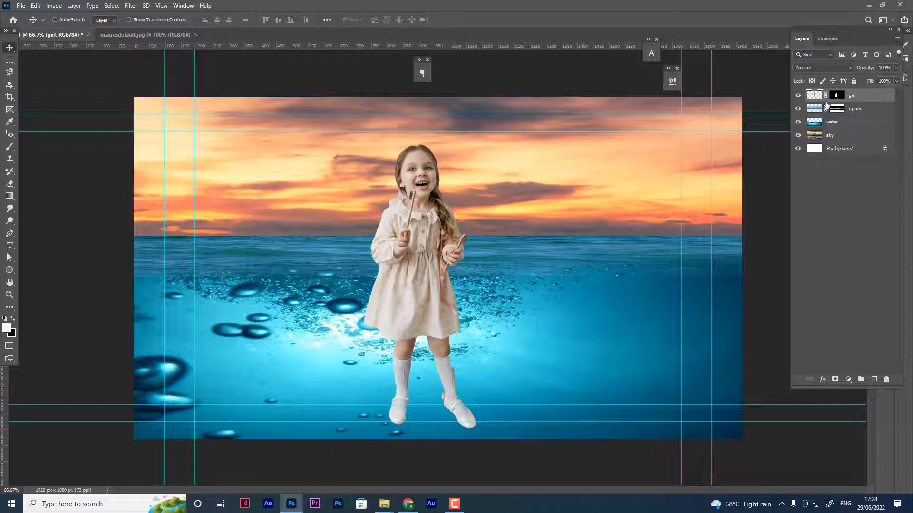
- Duplicate the girl layer, hide the original, and make the copy the active layer
{"action": "key", "text": "ctrl+j"}
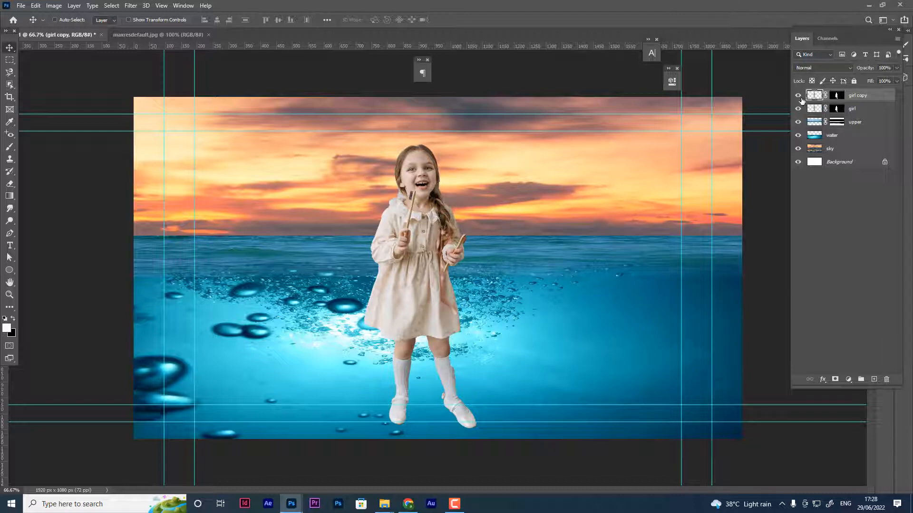
{"action": "left_click", "coordinate": [802, 99]}
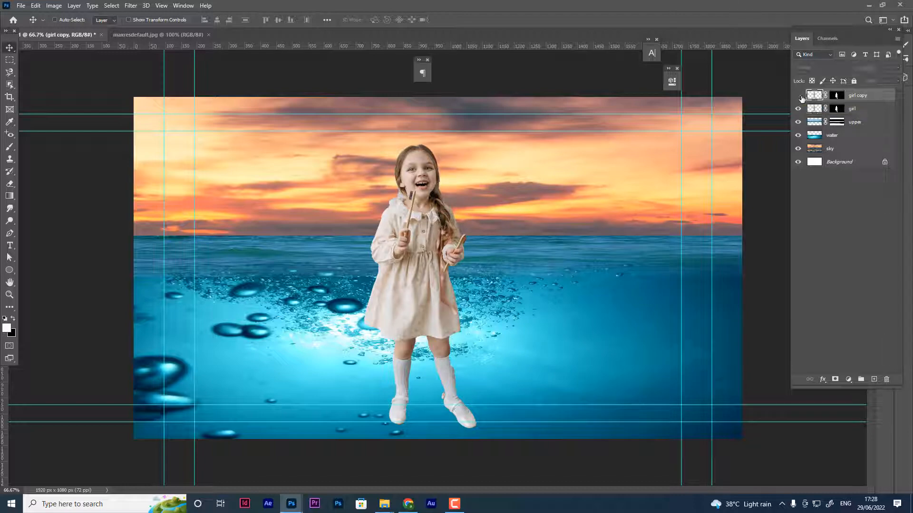
{"action": "left_click", "coordinate": [800, 96]}
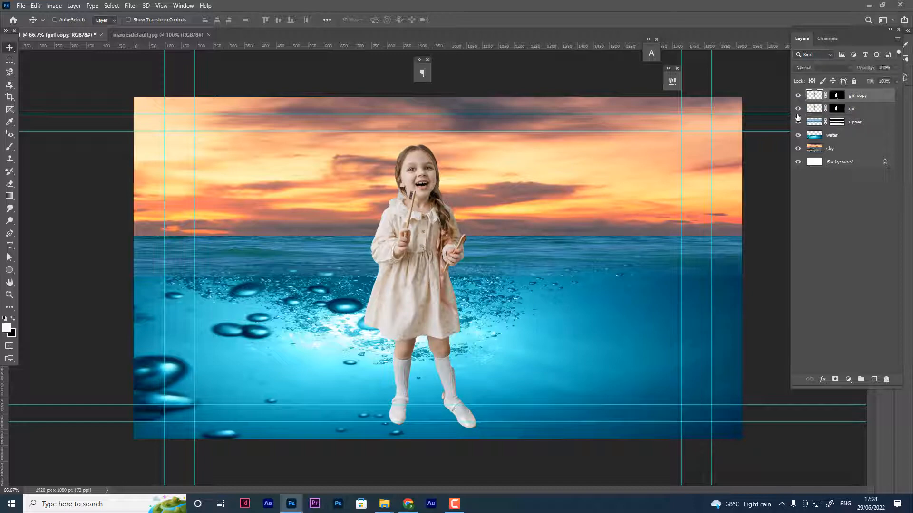
{"action": "left_click", "coordinate": [856, 110]}
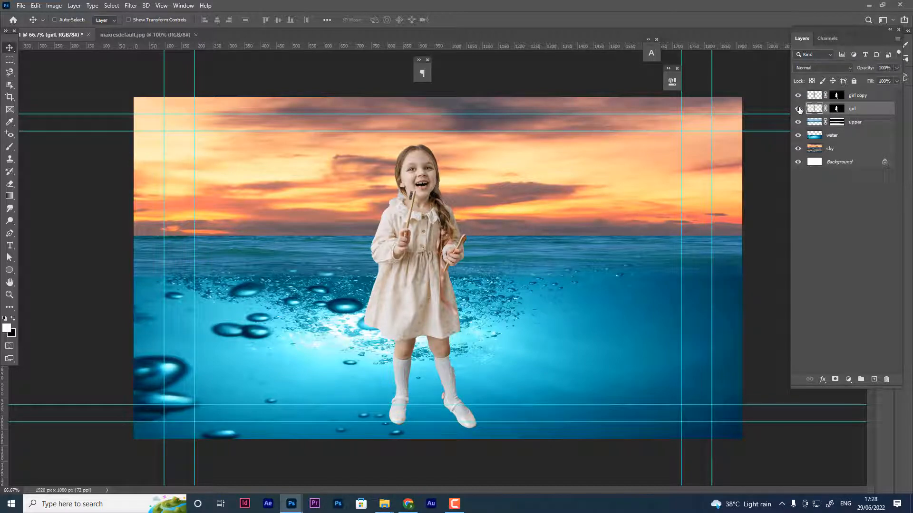
{"action": "left_click", "coordinate": [800, 110]}
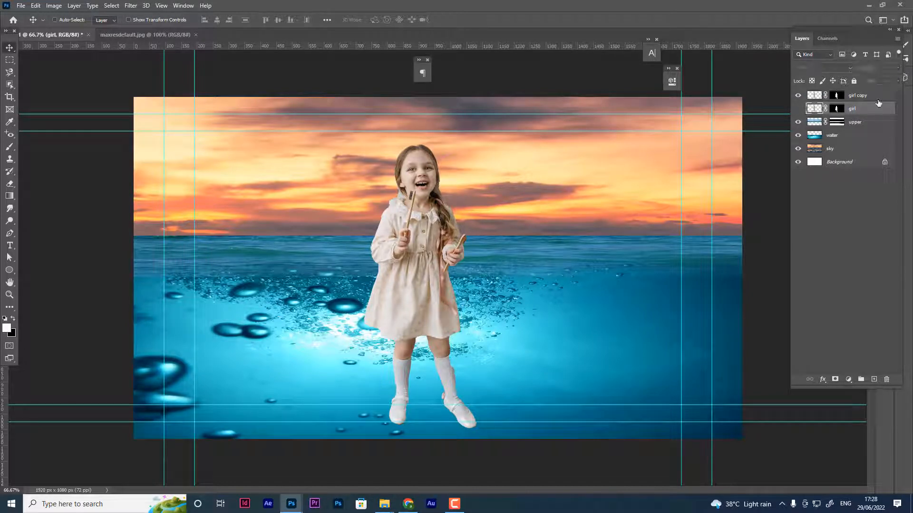
{"action": "left_click", "coordinate": [874, 93]}
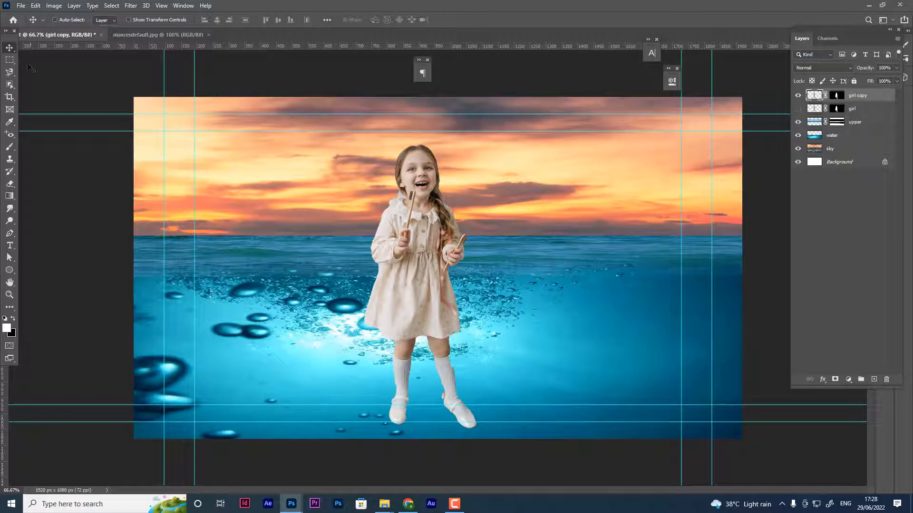
- Delete the girl's upper body down to the waist from the girl copy layer using a rectangular selection
{"action": "left_click_drag", "start_coordinate": [9, 60], "coordinate": [69, 65]}
{"action": "left_click", "coordinate": [70, 65]}
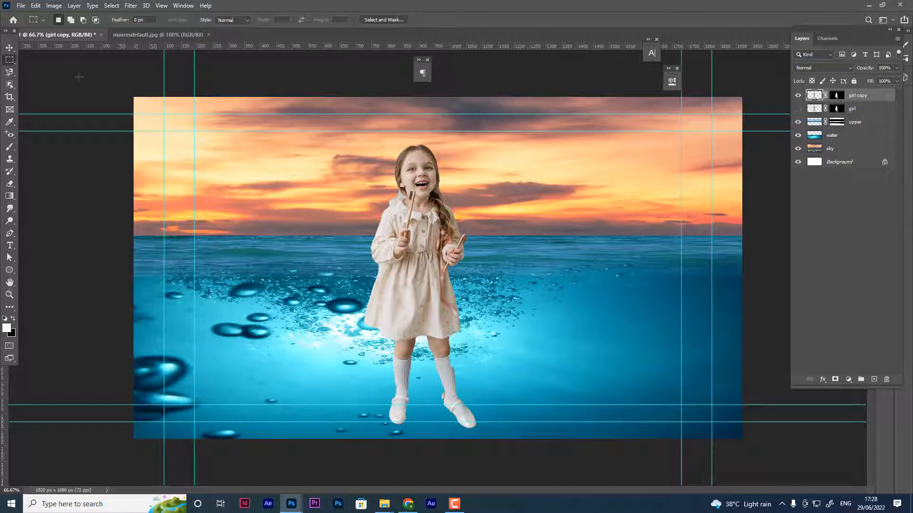
{"action": "left_click_drag", "start_coordinate": [312, 124], "coordinate": [515, 260]}
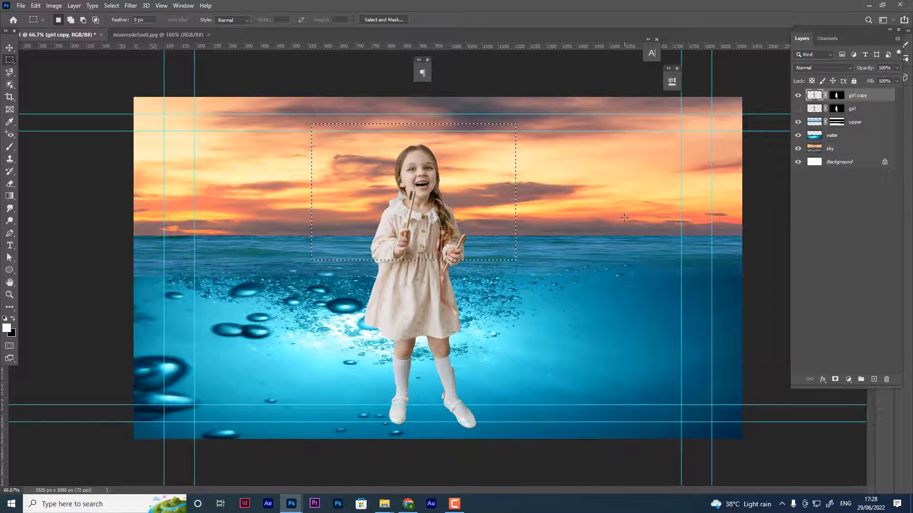
{"action": "key", "text": "Delete"}
{"action": "key", "text": "ctrl+d"}
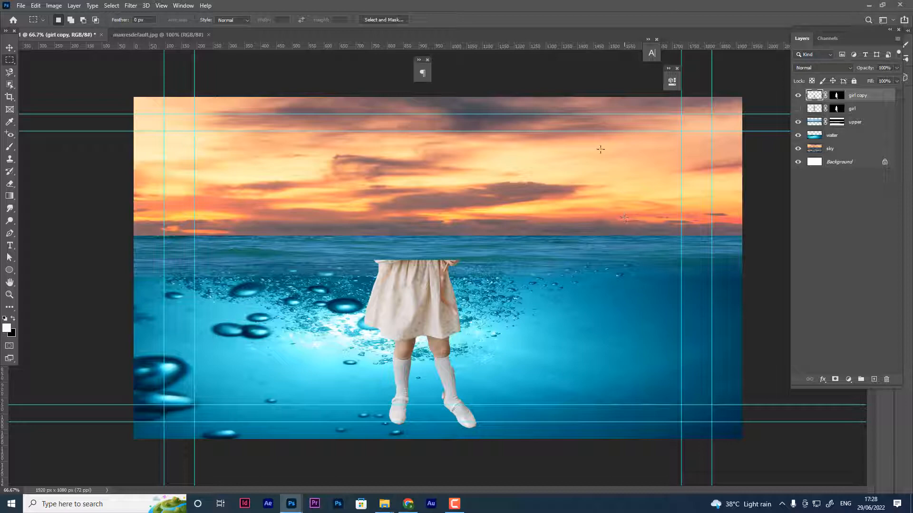
- Set the girl copy layer's opacity to 54% and show the full girl layer beneath it
{"action": "left_click_drag", "start_coordinate": [866, 68], "coordinate": [849, 79]}
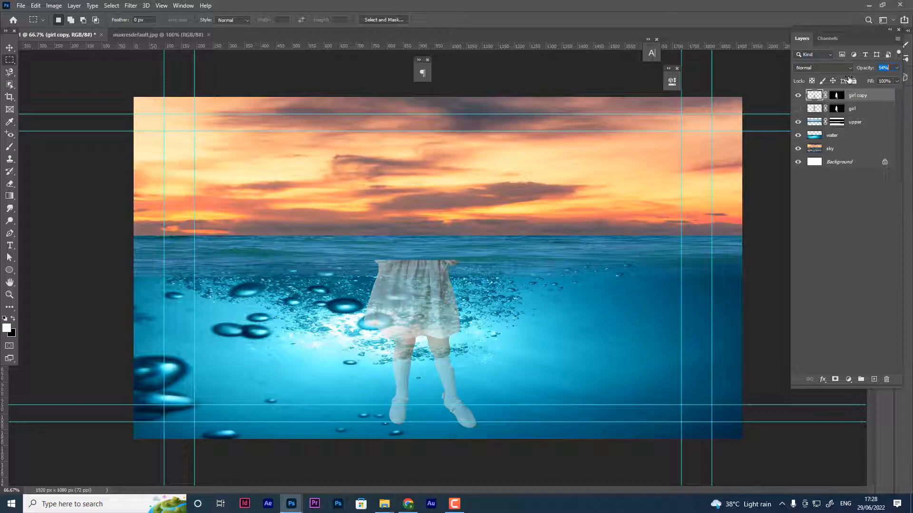
{"action": "left_click", "coordinate": [798, 109]}
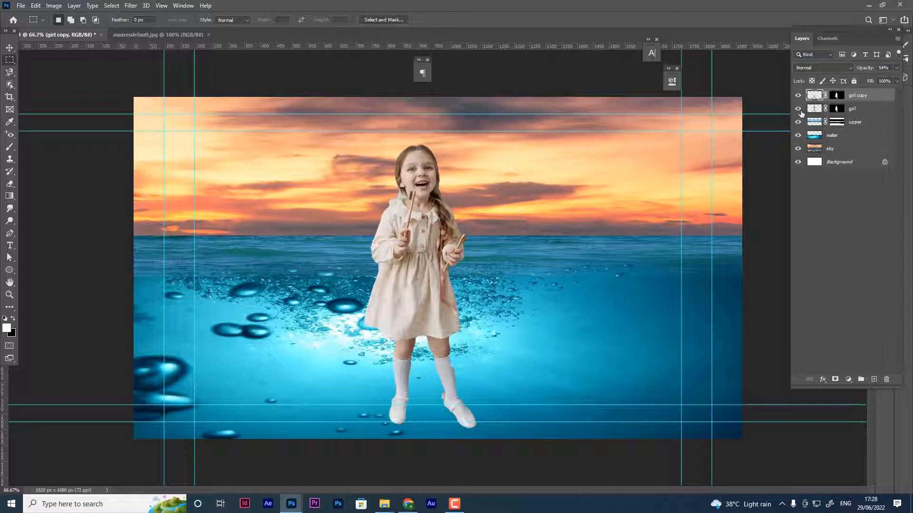
{"action": "left_click", "coordinate": [862, 110]}
{"action": "left_click", "coordinate": [869, 97]}
{"action": "left_click", "coordinate": [799, 110]}
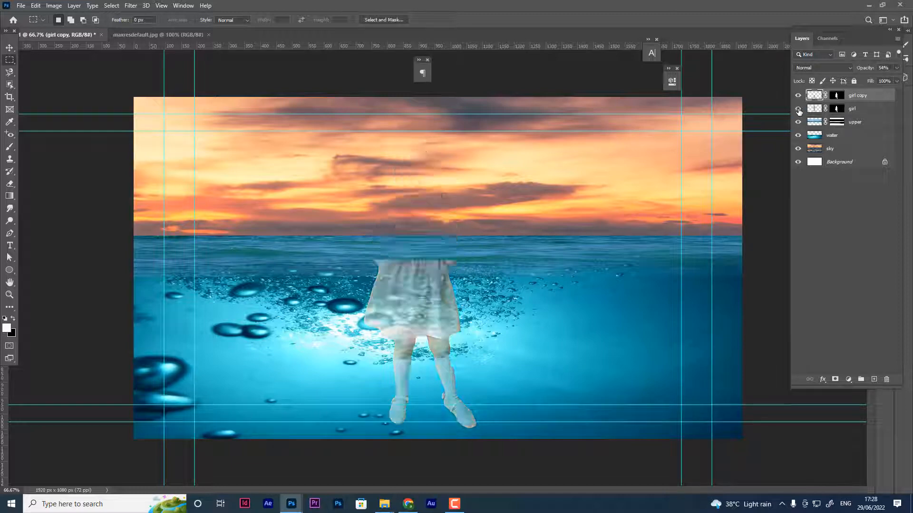
{"action": "left_click", "coordinate": [798, 110]}
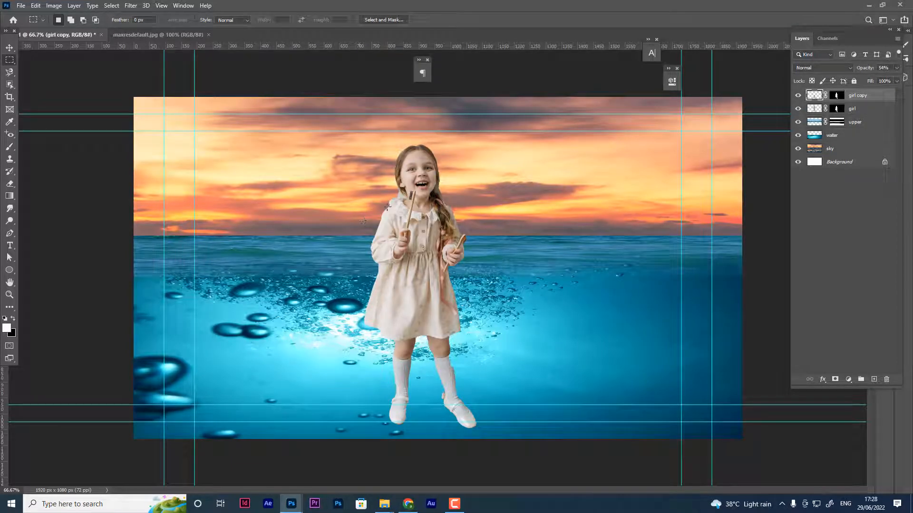
- Delete the girl's body below the waist from the girl layer using a rectangular selection, after filling that area of its mask white
{"action": "left_click_drag", "start_coordinate": [343, 260], "coordinate": [552, 422]}
{"action": "left_click", "coordinate": [833, 97]}
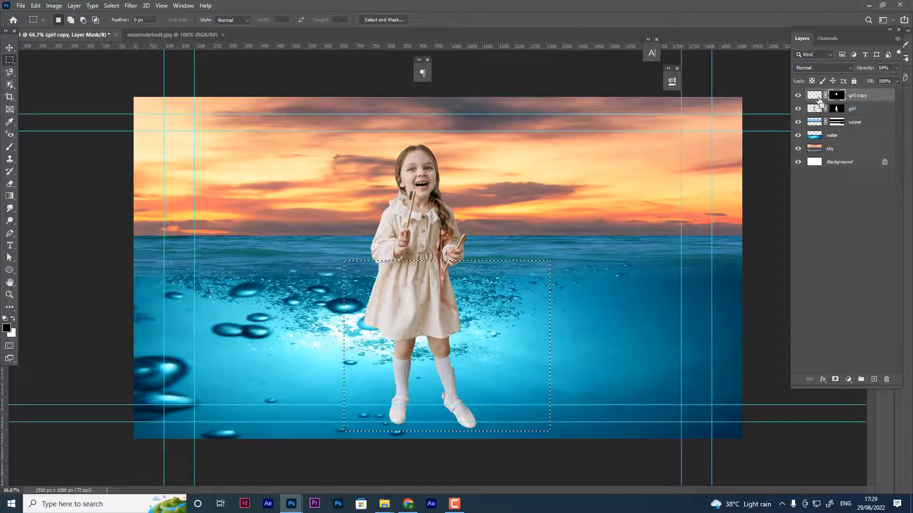
{"action": "left_click", "coordinate": [814, 95]}
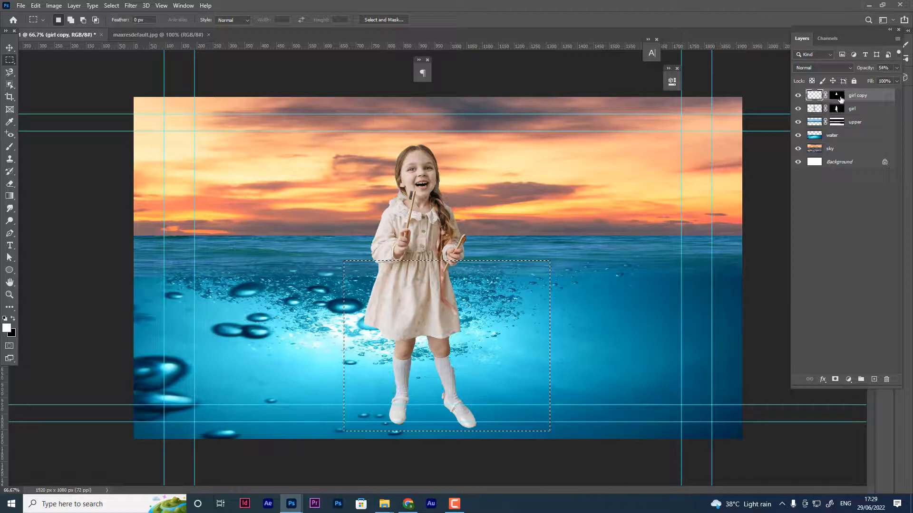
{"action": "left_click", "coordinate": [836, 108]}
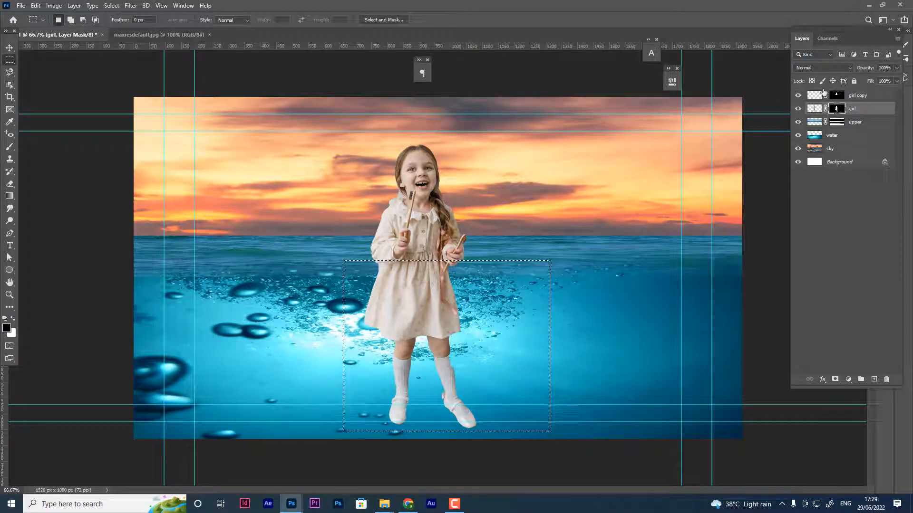
{"action": "key", "text": "ctrl+BackSpace"}
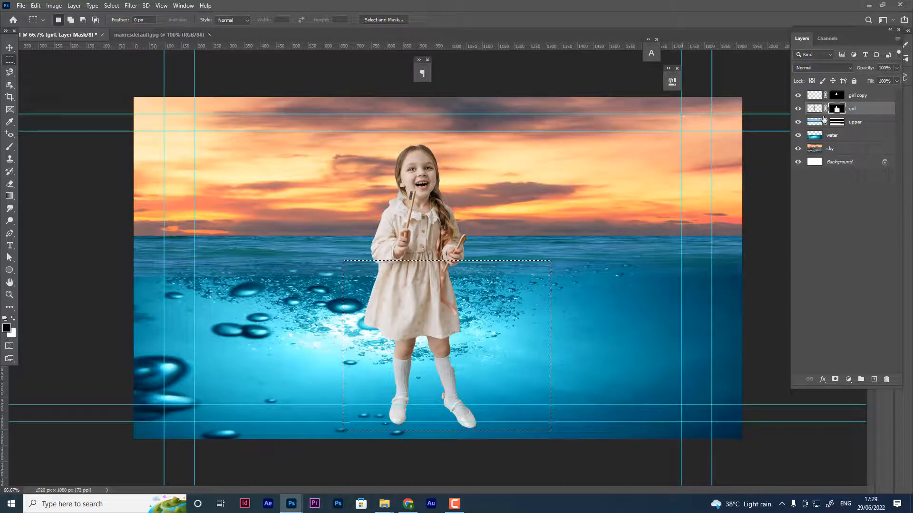
{"action": "left_click", "coordinate": [814, 109]}
{"action": "key", "text": "Delete"}
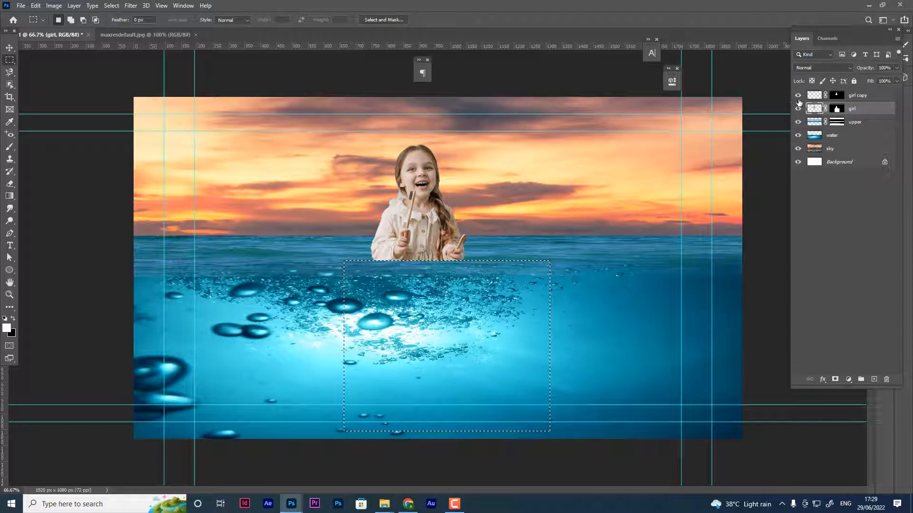
- Check both girl layers' contents by switching their visibility off and on
{"action": "left_click", "coordinate": [798, 109]}
{"action": "left_click", "coordinate": [798, 109]}
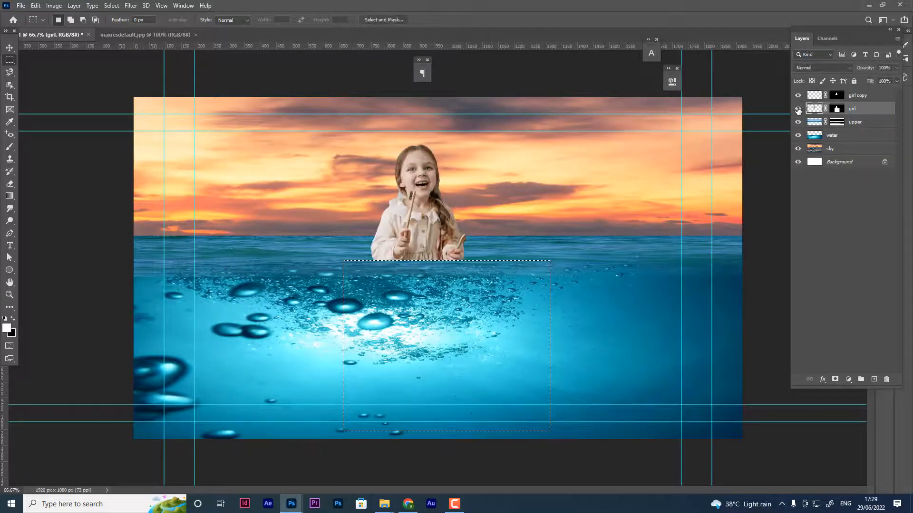
{"action": "left_click", "coordinate": [798, 109]}
{"action": "left_click", "coordinate": [799, 108]}
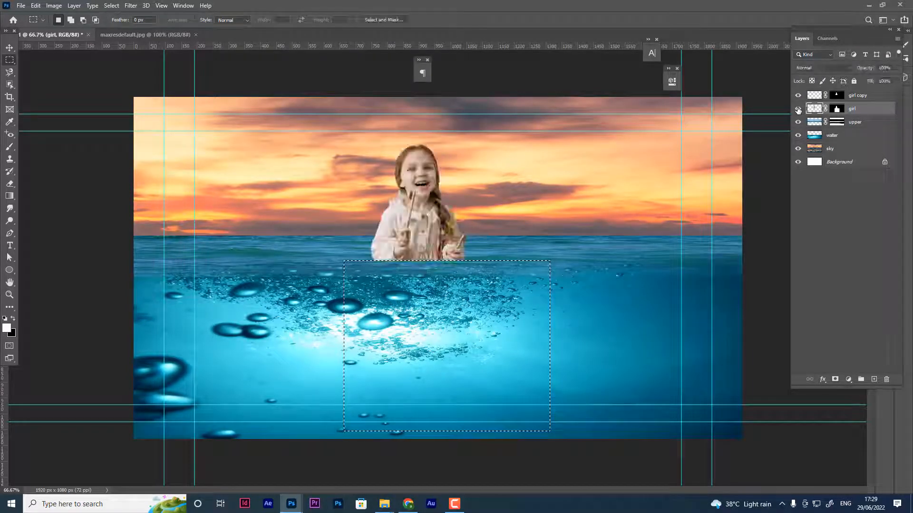
{"action": "left_click", "coordinate": [798, 109]}
{"action": "left_click", "coordinate": [796, 95]}
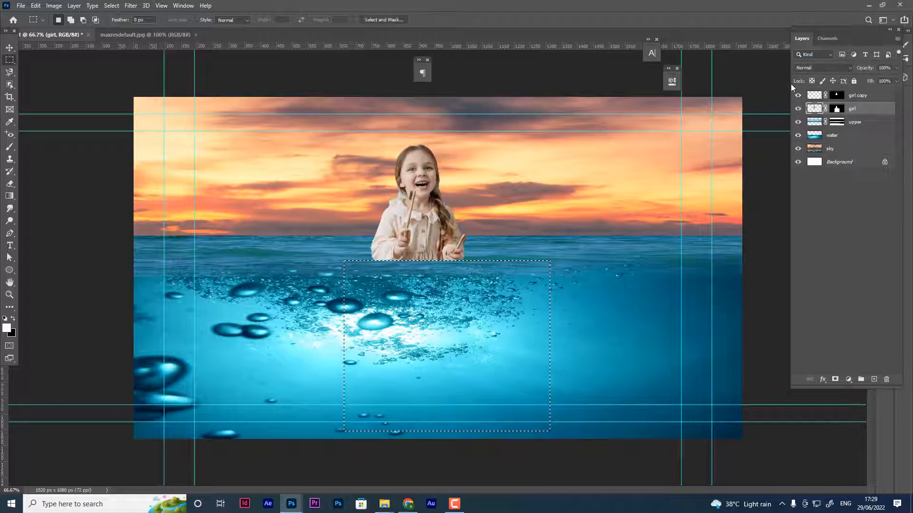
{"action": "key", "text": "ctrl+s"}
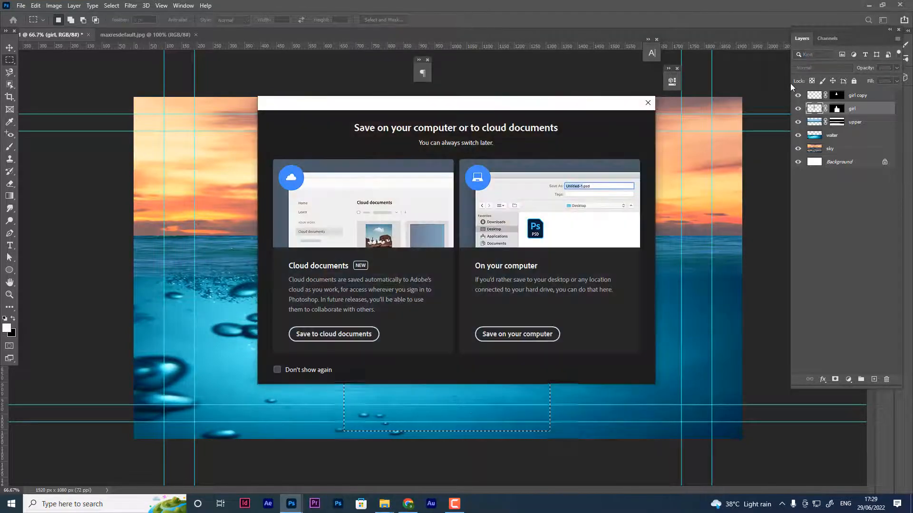
{"action": "left_click", "coordinate": [646, 101]}
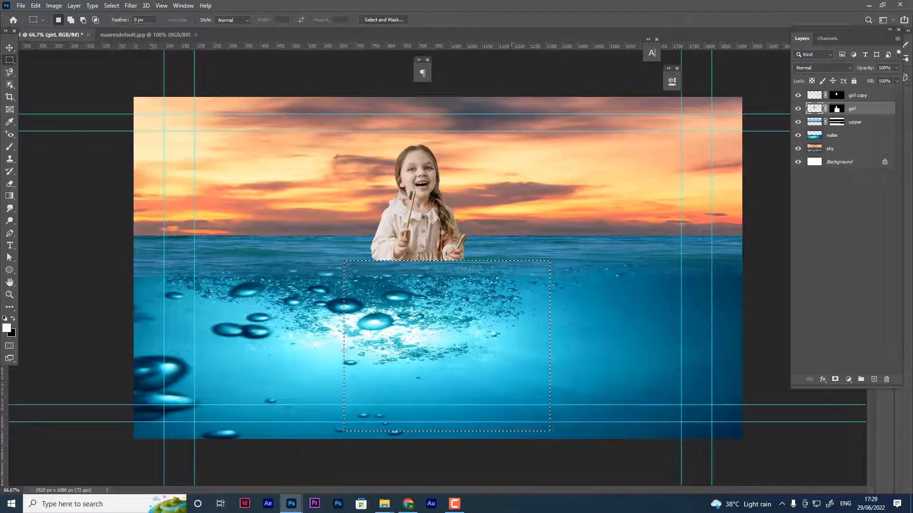
- Undo the lower-body deletion and the mask fill on the girl layer, and clear the selection
{"action": "key", "text": "ctrl+d"}
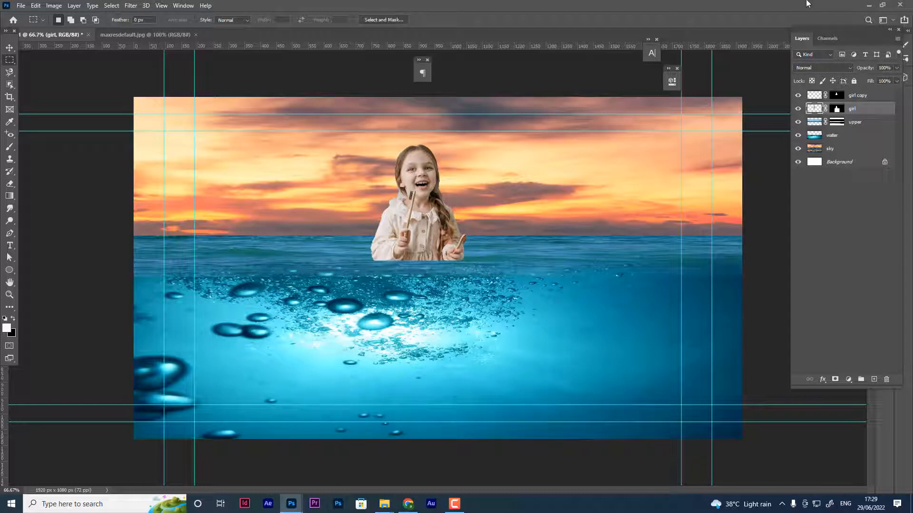
{"action": "key", "text": "ctrl+z"}
{"action": "key", "text": "ctrl+z"}
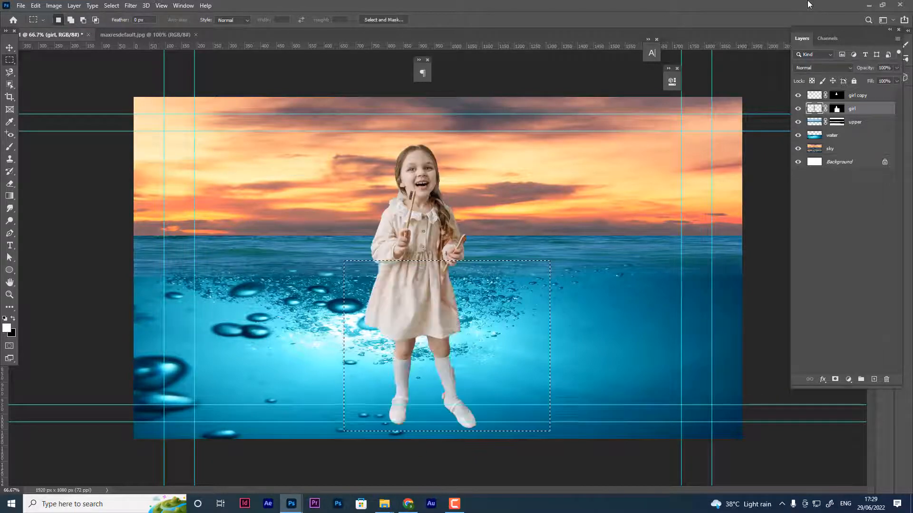
{"action": "key", "text": "ctrl+d"}
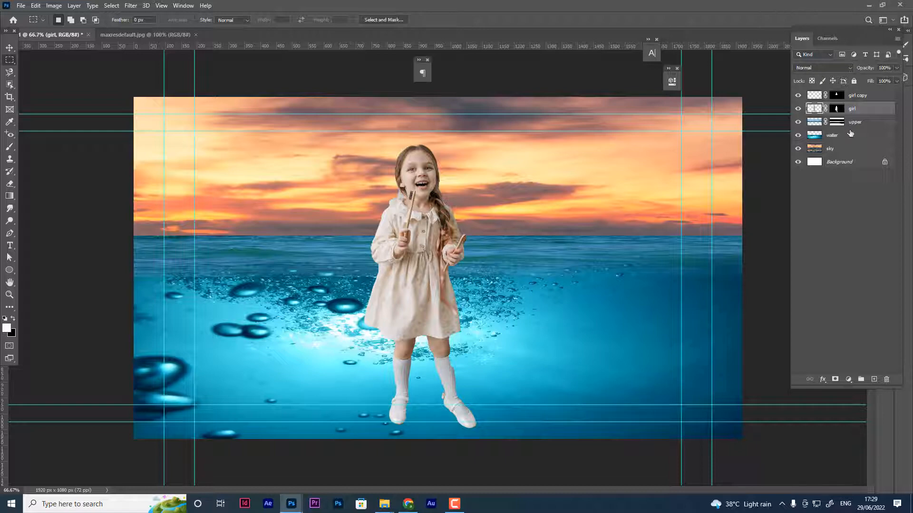
- Hide the girl layer, check the girl copy layer on its own, and delete that copy
{"action": "left_click", "coordinate": [816, 97]}
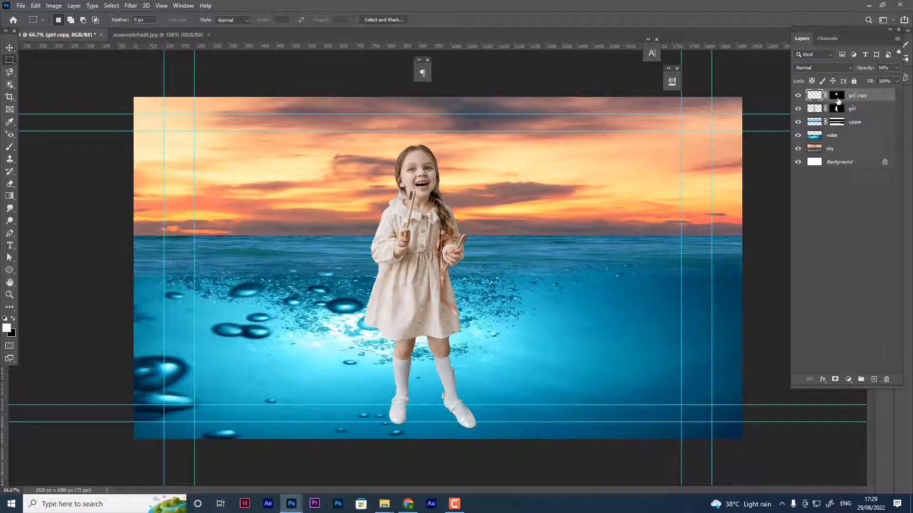
{"action": "left_click", "coordinate": [799, 110]}
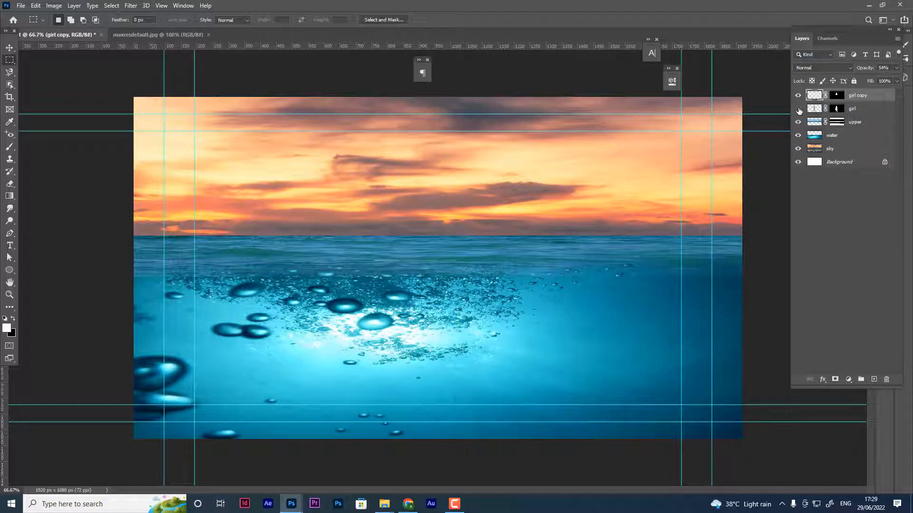
{"action": "left_click", "coordinate": [798, 96]}
{"action": "left_click", "coordinate": [798, 96]}
{"action": "left_click", "coordinate": [798, 96]}
{"action": "left_click", "coordinate": [798, 96]}
{"action": "key", "text": "Delete"}
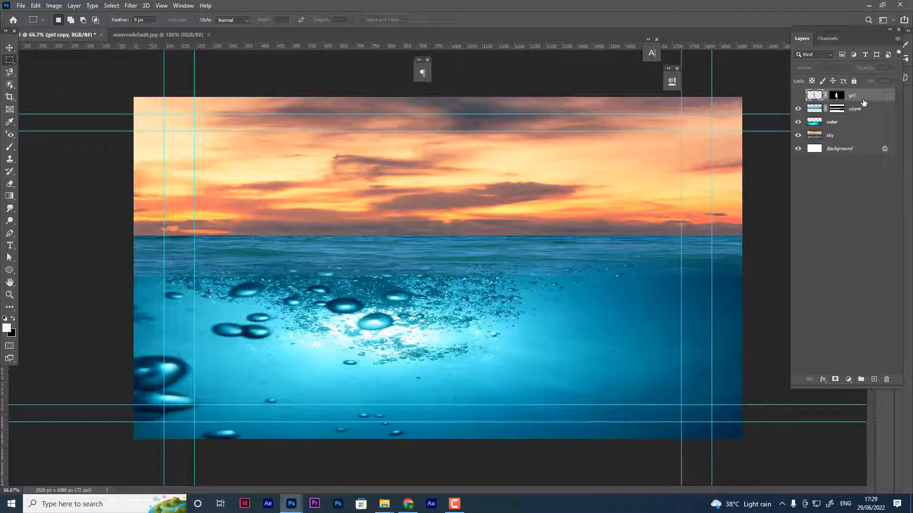
- Show the full girl layer and duplicate it
{"action": "left_click", "coordinate": [798, 96]}
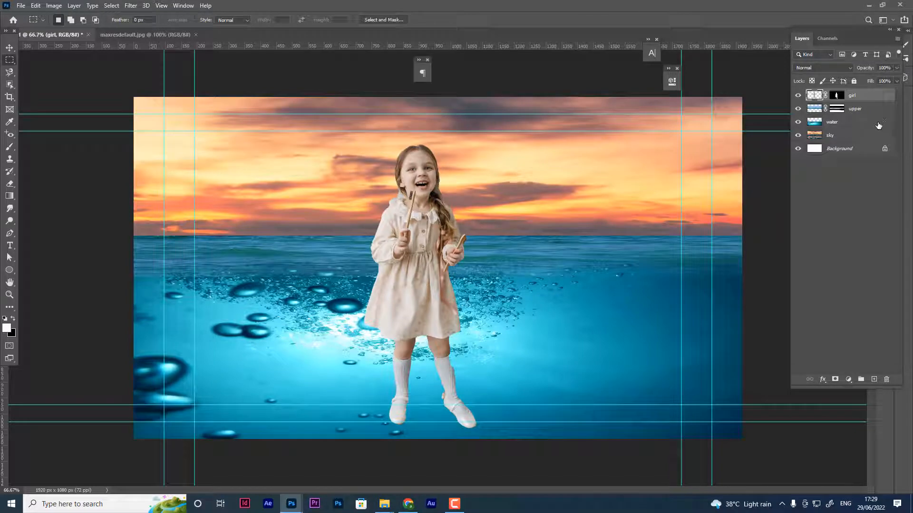
{"action": "key", "text": "ctrl+j"}
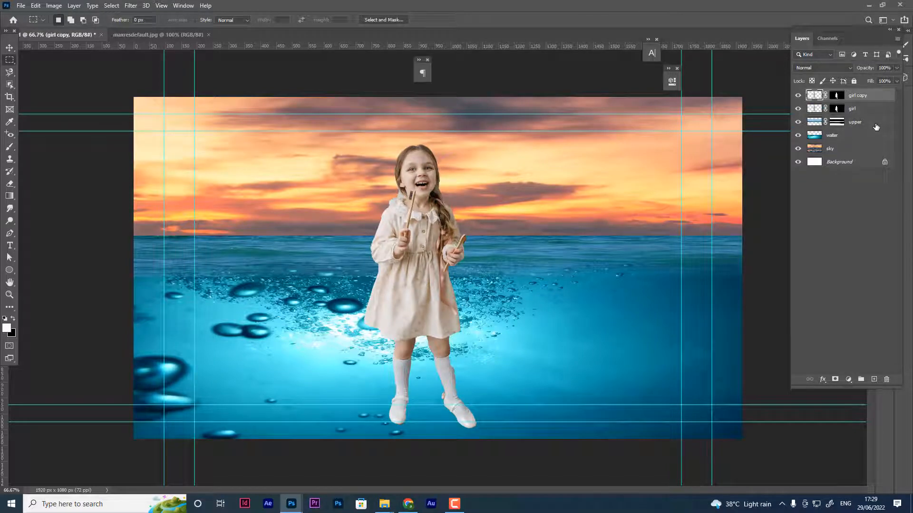
- Rename the duplicated girl layer as upper and the original girl layer as glower
{"action": "double_click", "coordinate": [858, 95]}
{"action": "key", "text": "BackSpace"}
{"action": "key", "text": "Return"}
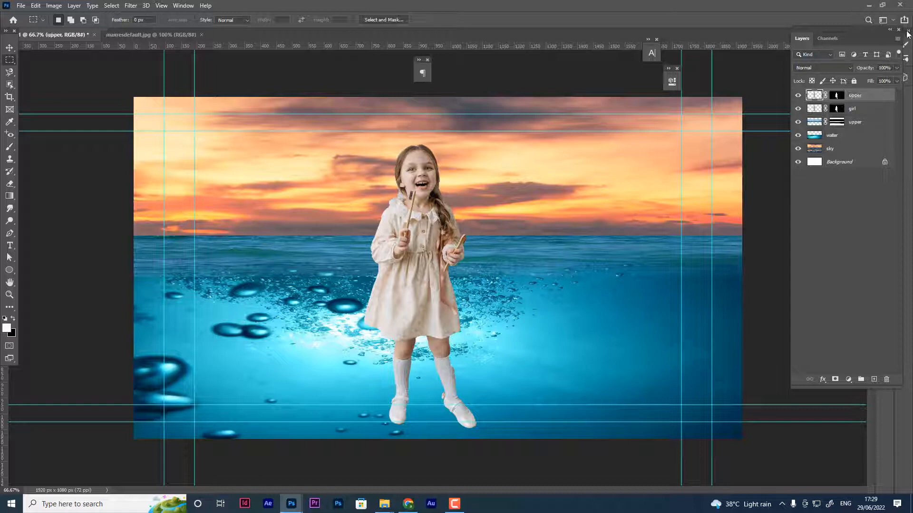
{"action": "double_click", "coordinate": [854, 109]}
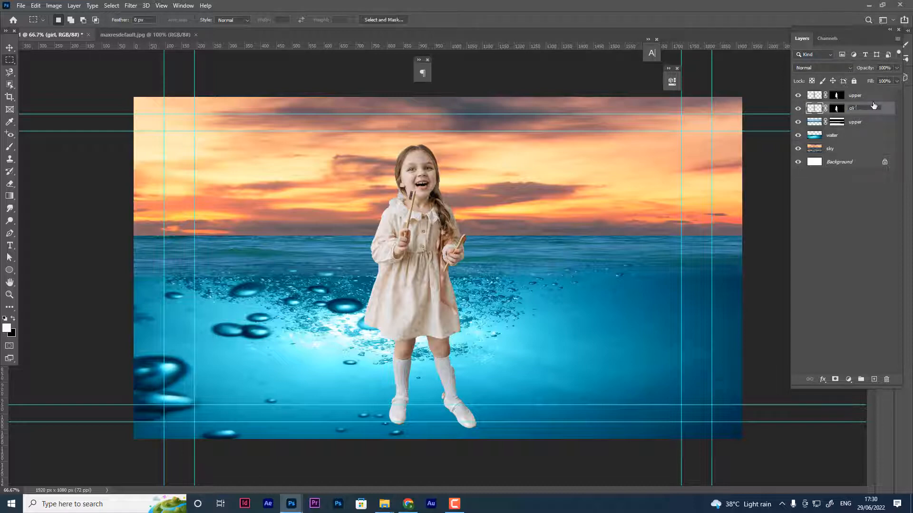
{"action": "type", "text": "glower"}
{"action": "key", "text": "Return"}
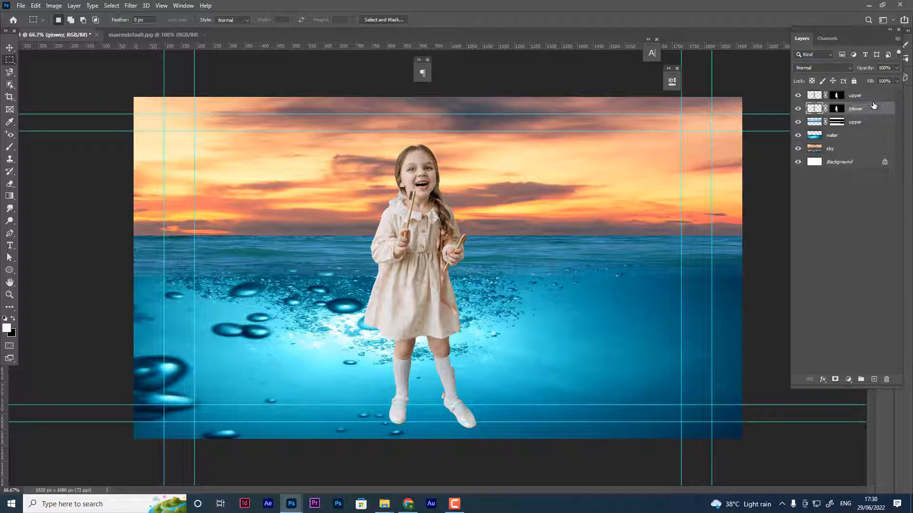
- Delete the girl's upper body from the glower layer using a rectangular selection, hide the upper girl copy, and clear the selection
{"action": "right_click", "coordinate": [11, 63]}
{"action": "left_click", "coordinate": [52, 60]}
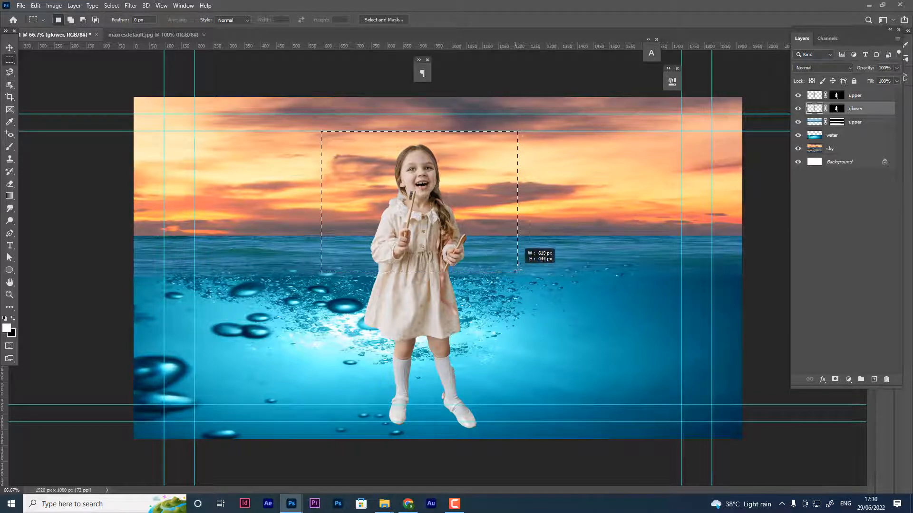
{"action": "left_click_drag", "start_coordinate": [518, 272], "coordinate": [523, 264]}
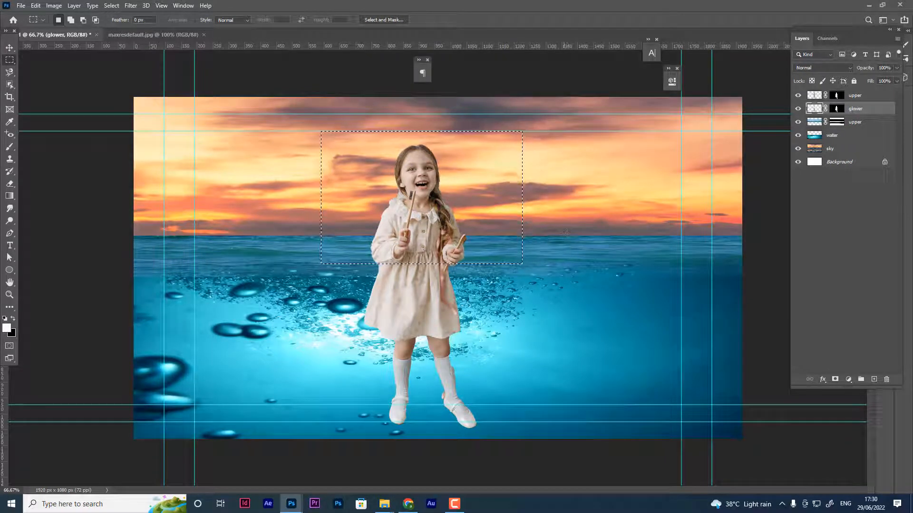
{"action": "left_click", "coordinate": [836, 109]}
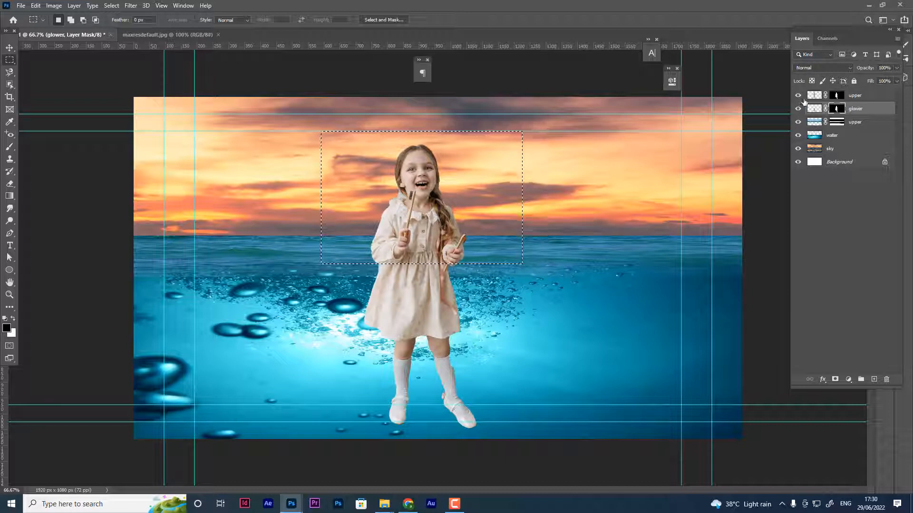
{"action": "left_click", "coordinate": [799, 96]}
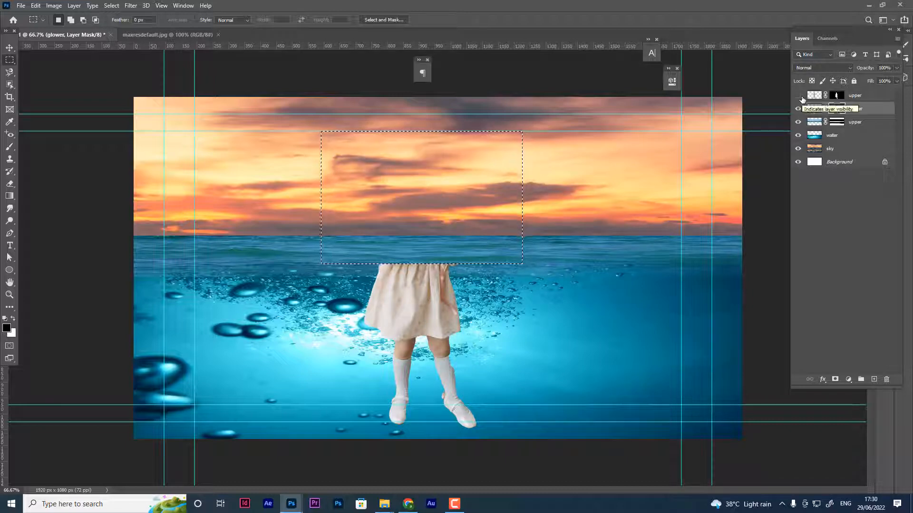
{"action": "key", "text": "ctrl+d"}
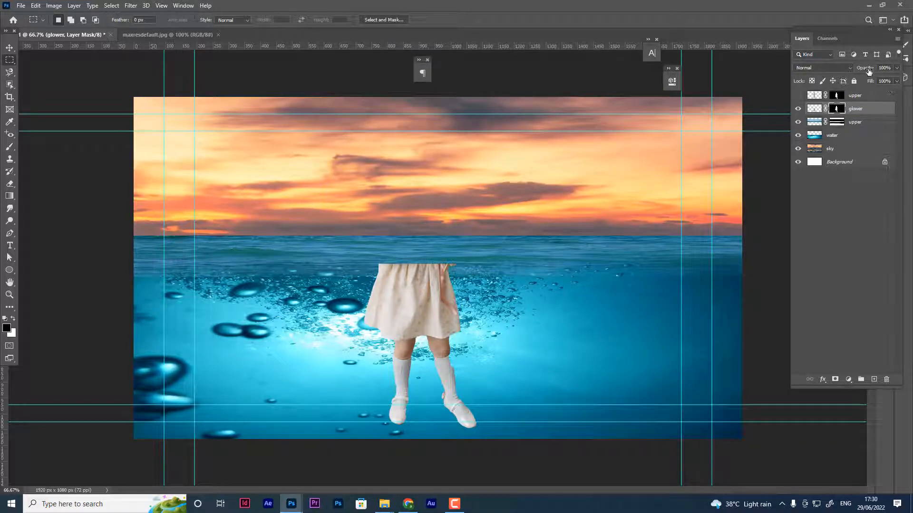
- Reduce the glower layer's opacity to about 66% and make the upper girl layer visible again
{"action": "left_click_drag", "start_coordinate": [868, 72], "coordinate": [853, 76]}
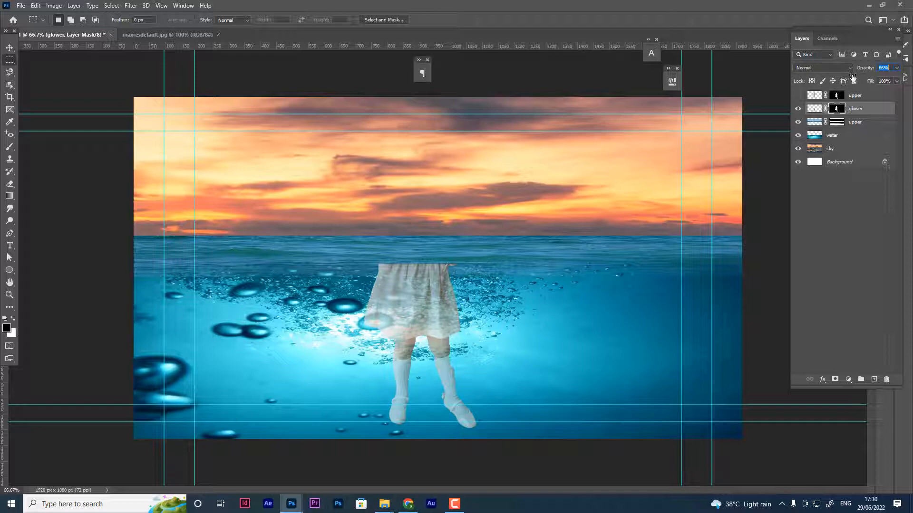
{"action": "left_click", "coordinate": [804, 97]}
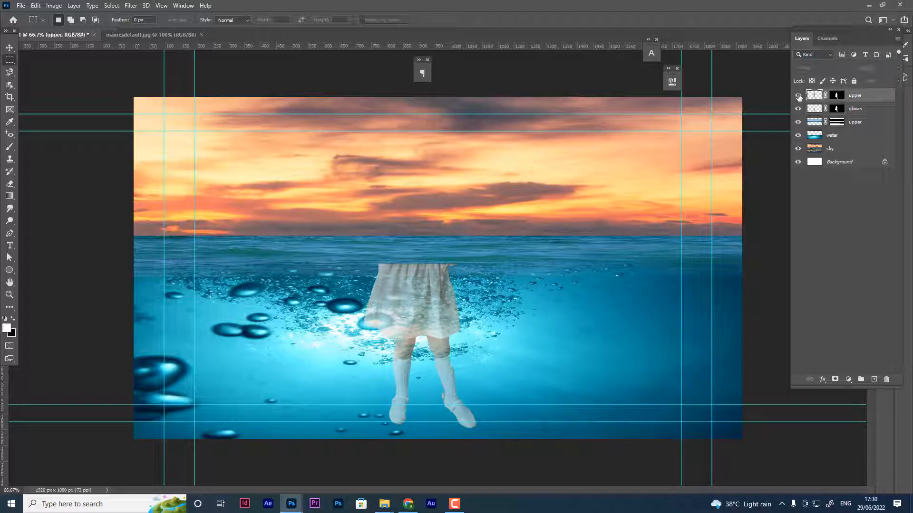
{"action": "left_click", "coordinate": [798, 96]}
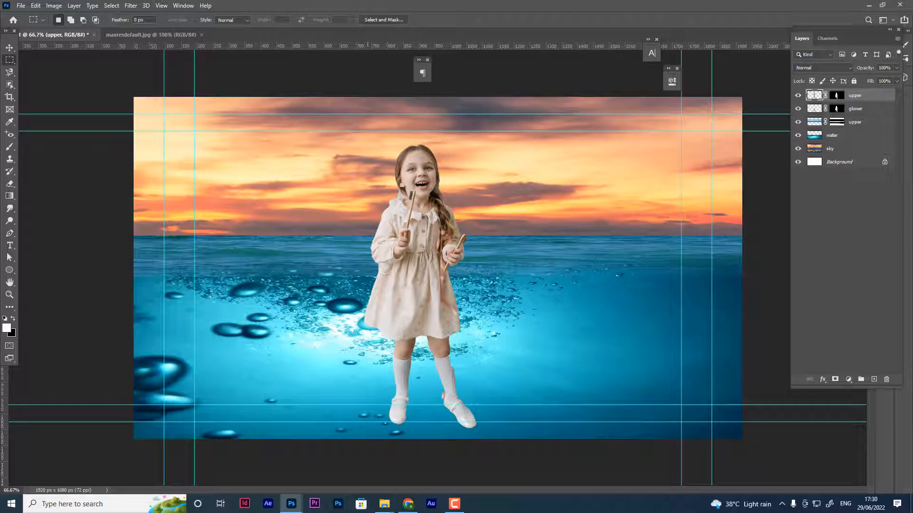
- Select the girl's lower body with a rectangle from the waist down, delete it from the upper girl layer, and deselect
{"action": "left_click_drag", "start_coordinate": [368, 263], "coordinate": [517, 433]}
{"action": "key", "text": "ctrl+d"}
{"action": "left_click_drag", "start_coordinate": [339, 262], "coordinate": [503, 429]}
{"action": "key", "text": "Delete"}
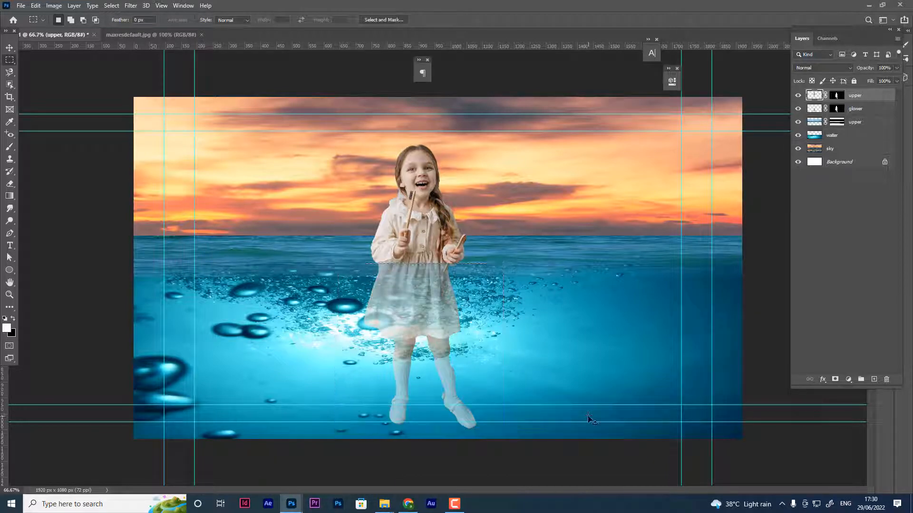
{"action": "key", "text": "ctrl+d"}
- Shrink the soft brush, try a white stroke across the waist on the upper girl layer's image, and undo it
{"action": "key", "text": "b"}
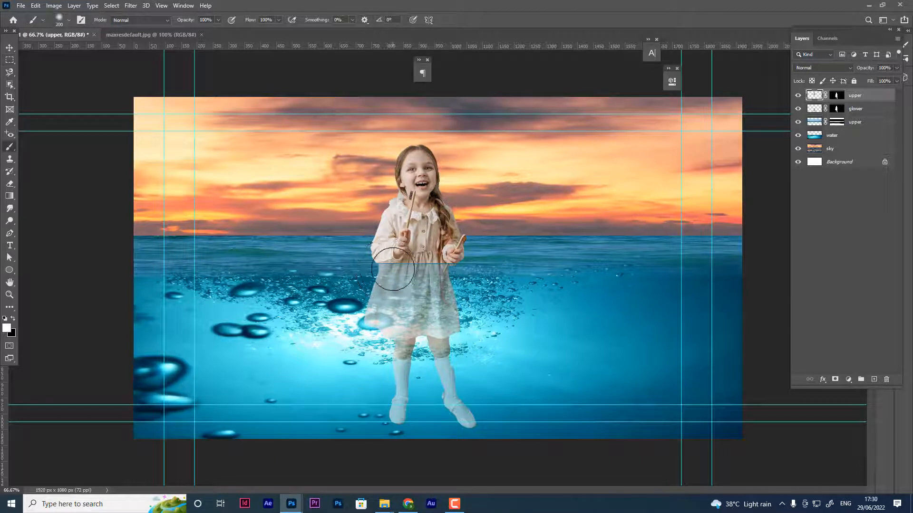
{"action": "key", "text": "bracketleft"}
{"action": "key", "text": "bracketleft"}
{"action": "key", "text": "bracketleft"}
{"action": "key", "text": "bracketleft"}
{"action": "key", "text": "bracketleft"}
{"action": "key", "text": "bracketleft"}
{"action": "key", "text": "bracketleft"}
{"action": "key", "text": "bracketleft"}
{"action": "left_click_drag", "start_coordinate": [389, 261], "coordinate": [459, 264]}
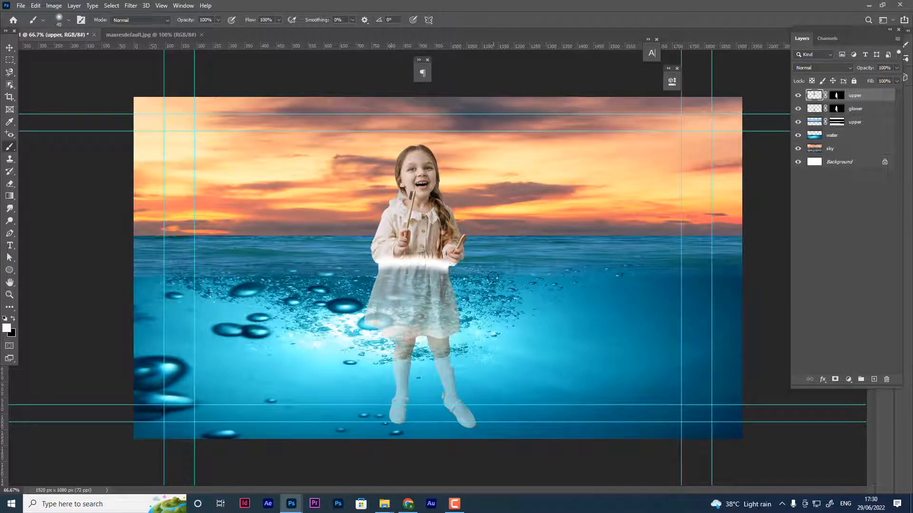
{"action": "key", "text": "ctrl+z"}
- Paint black on the upper girl layer's mask along the waist to blend the cut edge into the water
{"action": "left_click", "coordinate": [835, 95]}
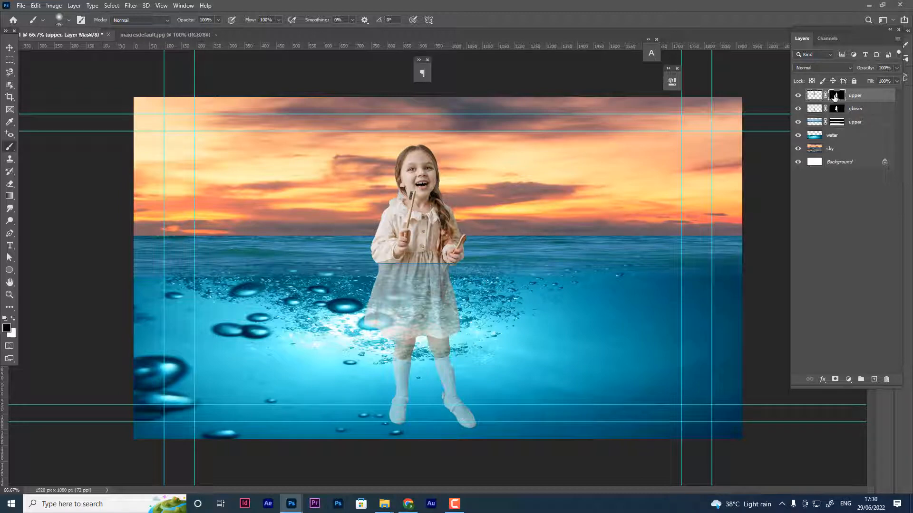
{"action": "mouse_move", "coordinate": [407, 269]}
{"action": "left_mouse_down"}
{"action": "mouse_move", "coordinate": [374, 260]}
{"action": "mouse_move", "coordinate": [478, 266]}
{"action": "mouse_move", "coordinate": [432, 257]}
{"action": "mouse_move", "coordinate": [382, 267]}
{"action": "mouse_move", "coordinate": [464, 272]}
{"action": "left_mouse_up"}
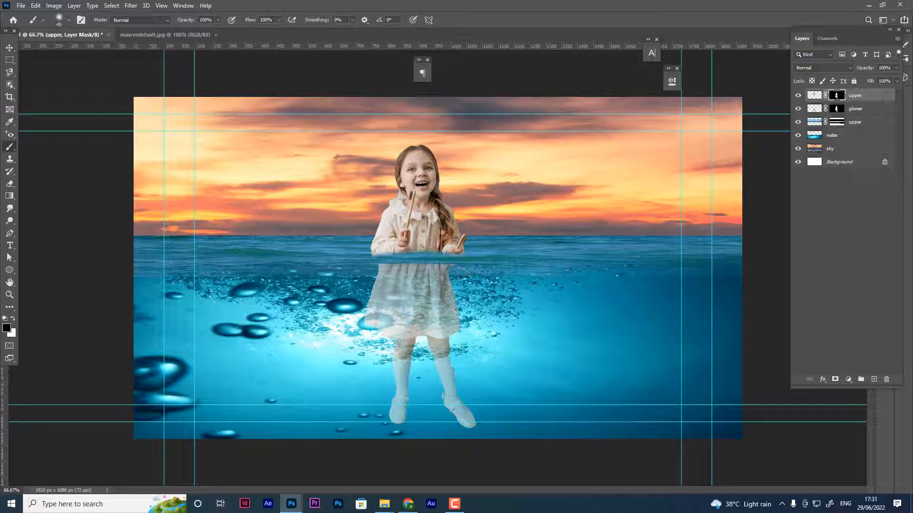
{"action": "mouse_move", "coordinate": [397, 254]}
{"action": "left_mouse_down"}
{"action": "mouse_move", "coordinate": [383, 253]}
{"action": "mouse_move", "coordinate": [393, 262]}
{"action": "left_mouse_up"}
- Open the sunset waves photo ending in 4100044 from the water manipulation folder on drive D and dock it as a tab
{"action": "left_click", "coordinate": [21, 6]}
{"action": "left_click", "coordinate": [28, 25]}
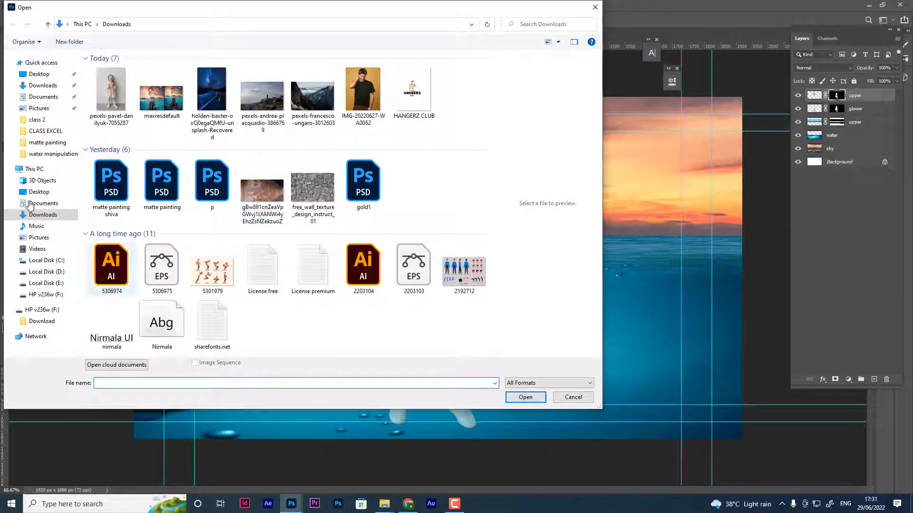
{"action": "left_click", "coordinate": [43, 272]}
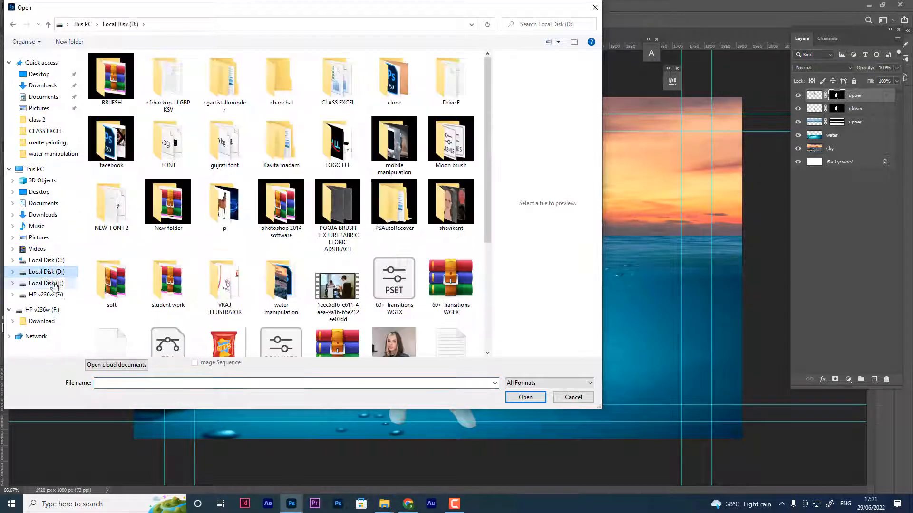
{"action": "scroll", "coordinate": [369, 129], "scroll_direction": "down", "scroll_amount": 5}
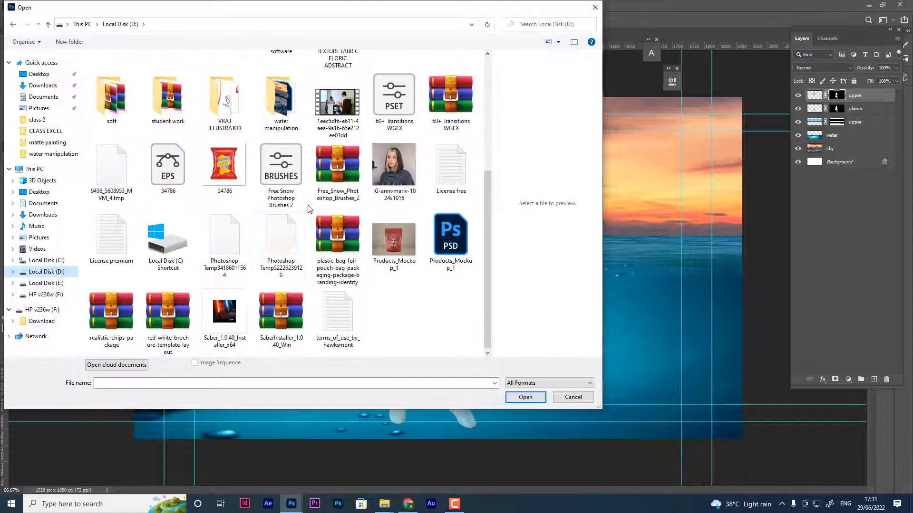
{"action": "left_click", "coordinate": [281, 101]}
{"action": "double_click", "coordinate": [281, 101]}
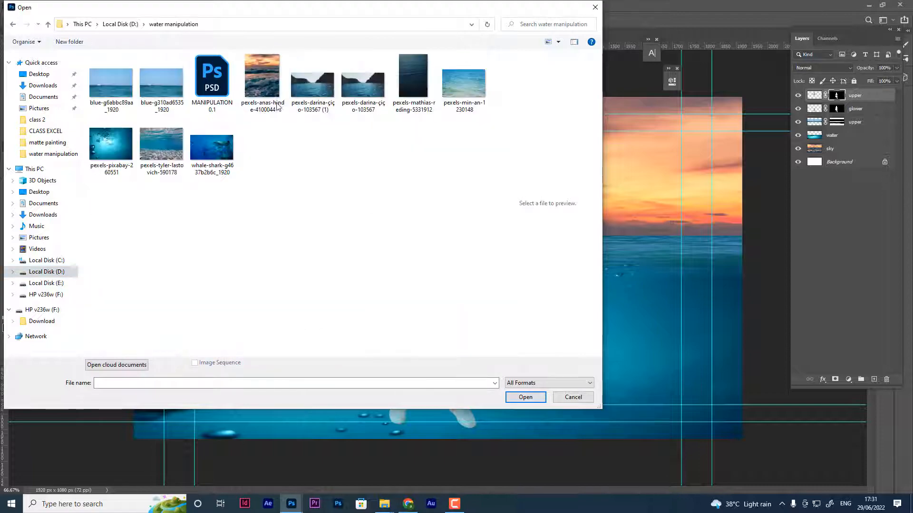
{"action": "double_click", "coordinate": [268, 85]}
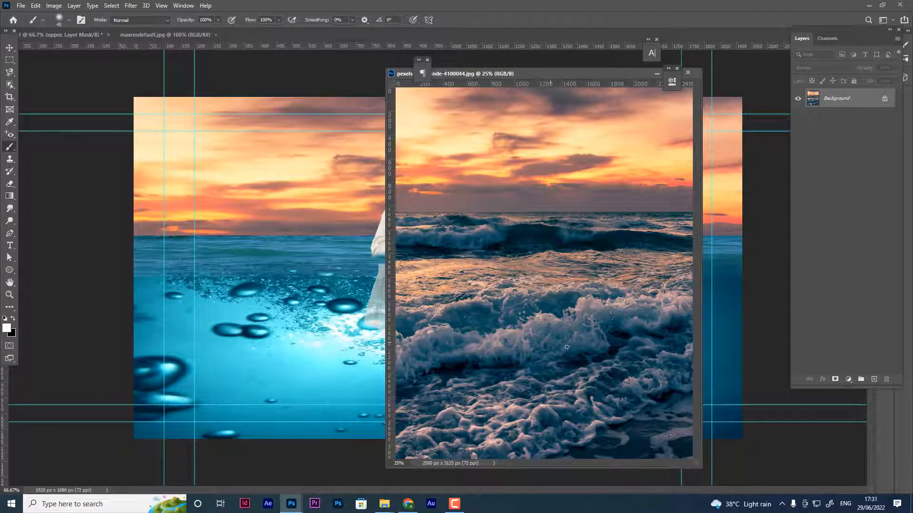
{"action": "left_click_drag", "start_coordinate": [492, 73], "coordinate": [389, 37]}
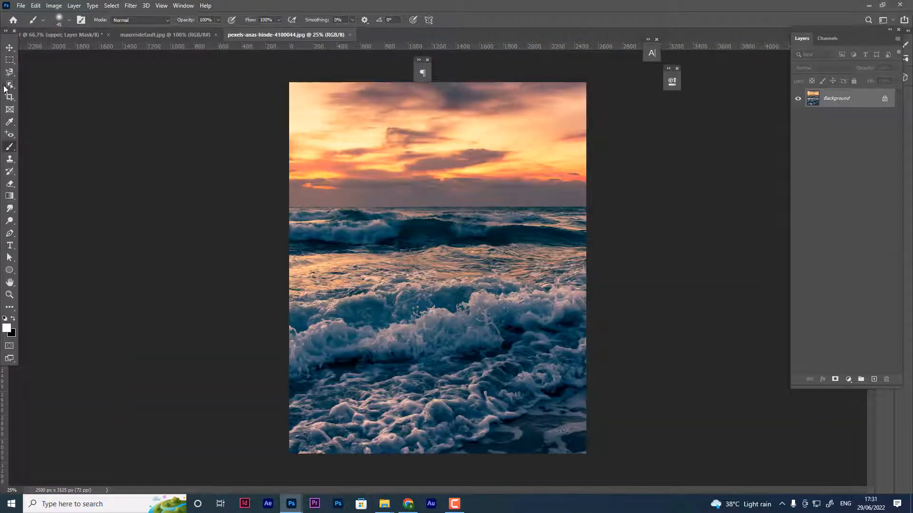
- Select the sea area of the waves photo with the Object Selection tool and copy it to a new layer
{"action": "left_click", "coordinate": [9, 85]}
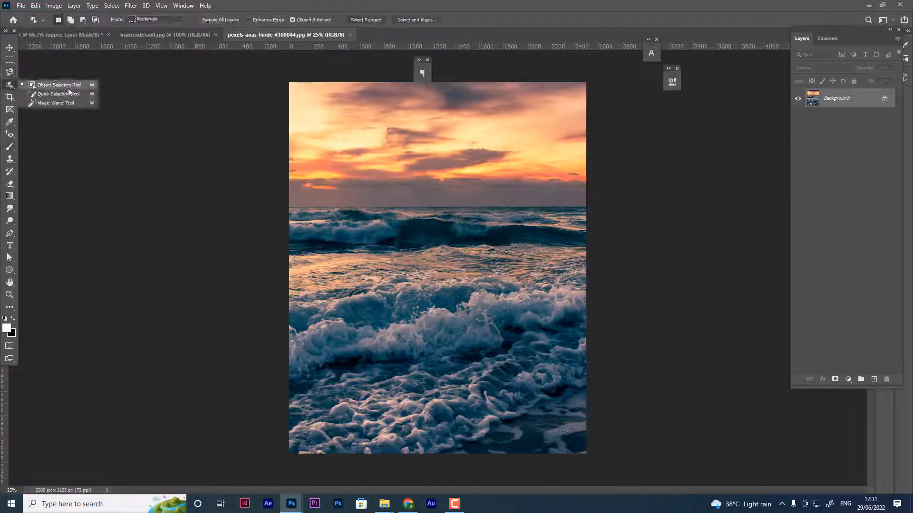
{"action": "left_click", "coordinate": [66, 87]}
{"action": "left_click_drag", "start_coordinate": [284, 208], "coordinate": [611, 443]}
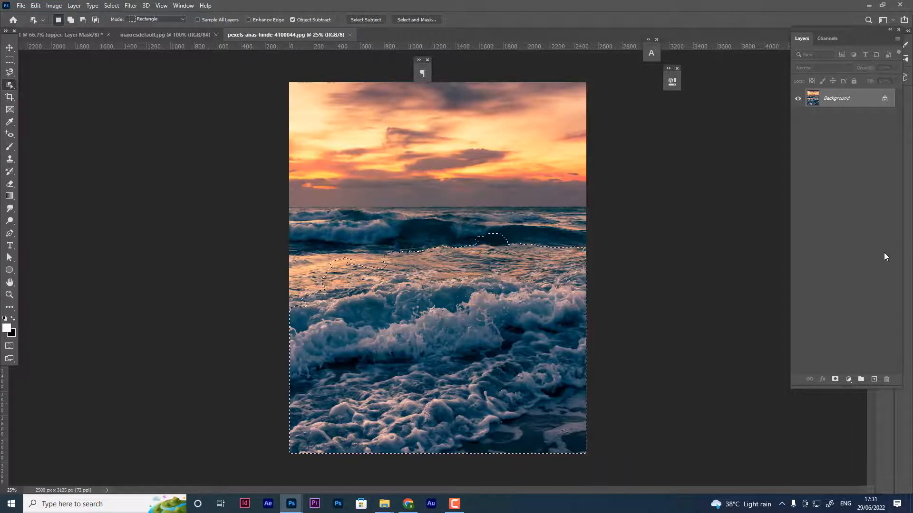
{"action": "key", "text": "ctrl+j"}
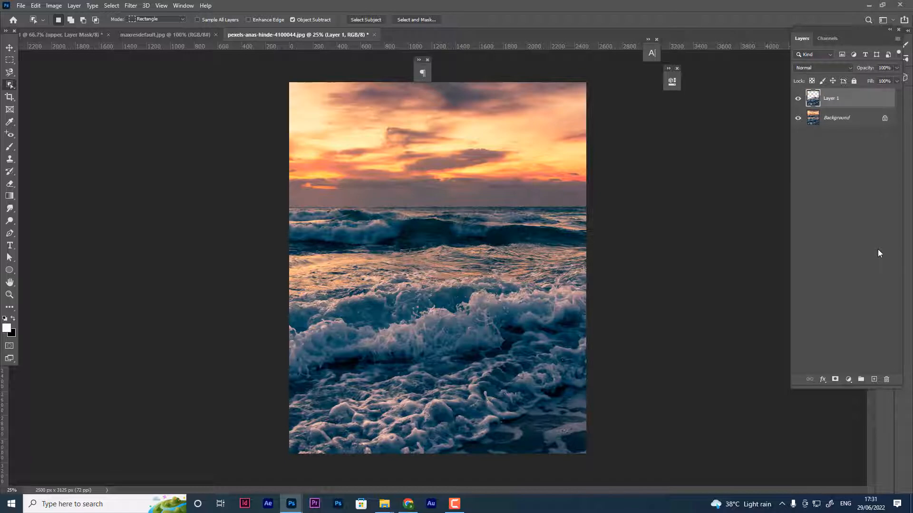
- Move the copied sea layer into the girl composition and minimize the waves photo's window
{"action": "left_click", "coordinate": [9, 48]}
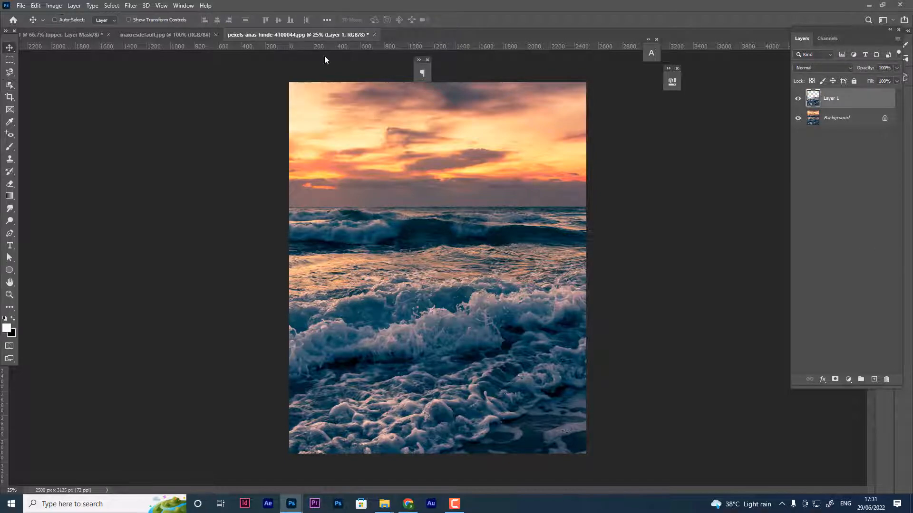
{"action": "left_click_drag", "start_coordinate": [310, 35], "coordinate": [492, 36]}
{"action": "left_click_drag", "start_coordinate": [650, 281], "coordinate": [373, 295]}
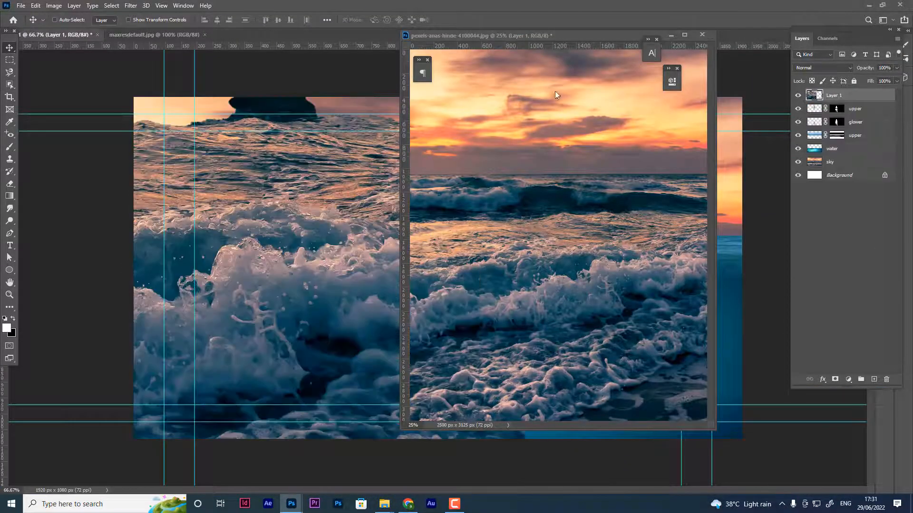
{"action": "left_click", "coordinate": [671, 36]}
- Free Transform the sea layer to 36% scale and place it in front of the girl
{"action": "key", "text": "ctrl+t"}
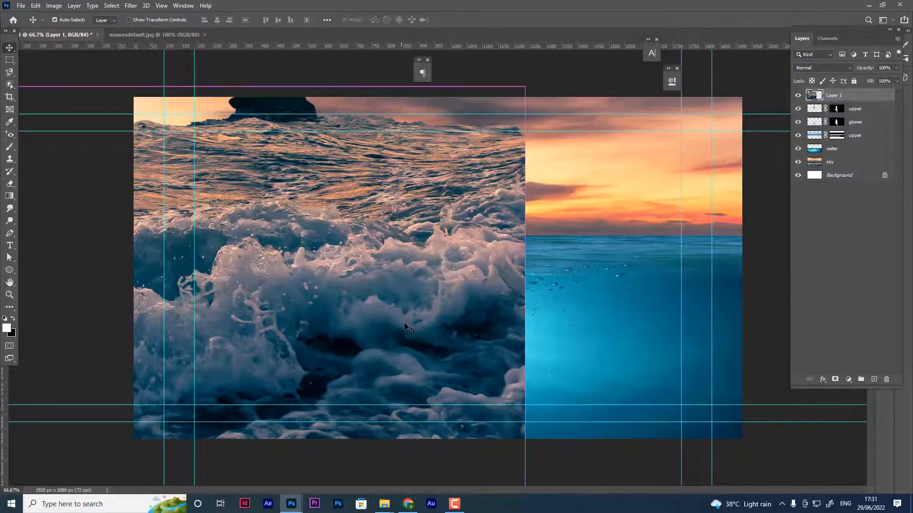
{"action": "left_click", "coordinate": [222, 19]}
{"action": "type", "text": "37"}
{"action": "key", "text": "Return"}
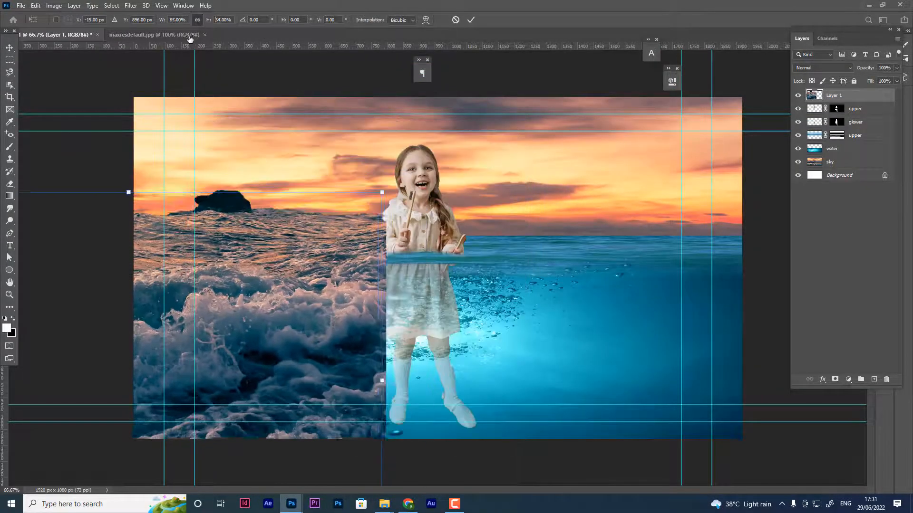
{"action": "left_click_drag", "start_coordinate": [173, 312], "coordinate": [451, 257]}
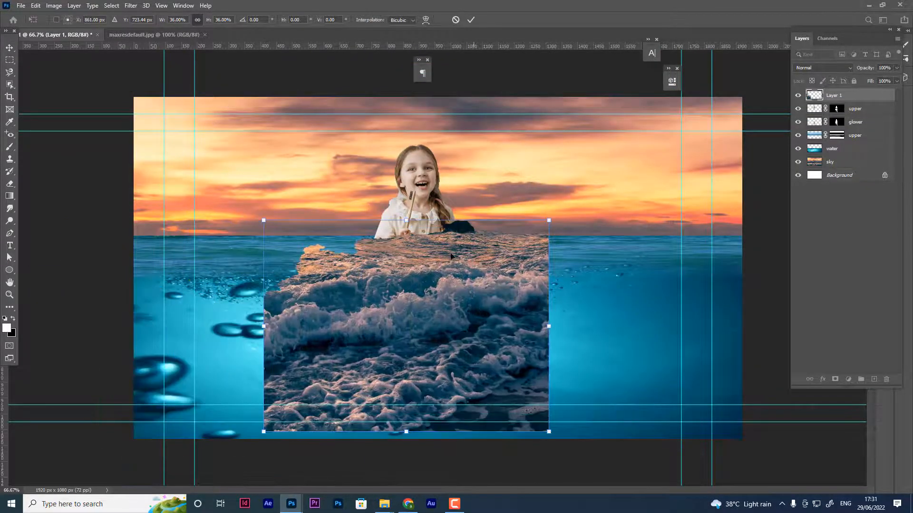
{"action": "left_click_drag", "start_coordinate": [450, 365], "coordinate": [433, 310]}
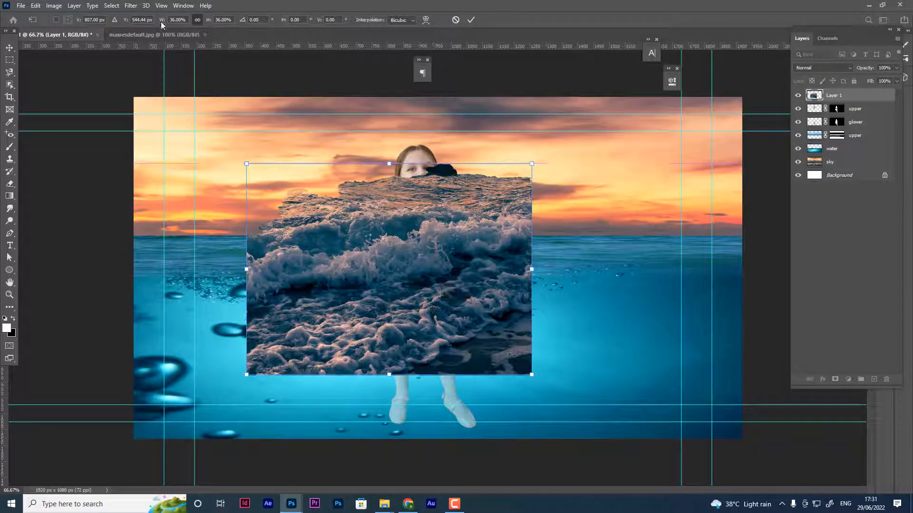
- Flatten the sea layer to about 13% height and stretch it into a band across the canvas width at the waterline
{"action": "left_click_drag", "start_coordinate": [162, 21], "coordinate": [198, 38]}
{"action": "left_click_drag", "start_coordinate": [452, 284], "coordinate": [452, 276]}
{"action": "left_click_drag", "start_coordinate": [720, 263], "coordinate": [756, 263]}
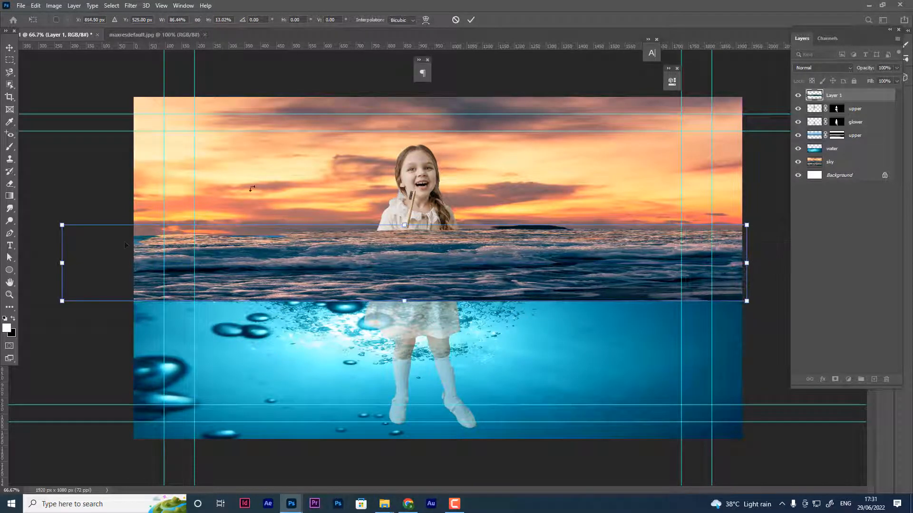
{"action": "left_click_drag", "start_coordinate": [63, 263], "coordinate": [5, 263]}
{"action": "key", "text": "Return"}
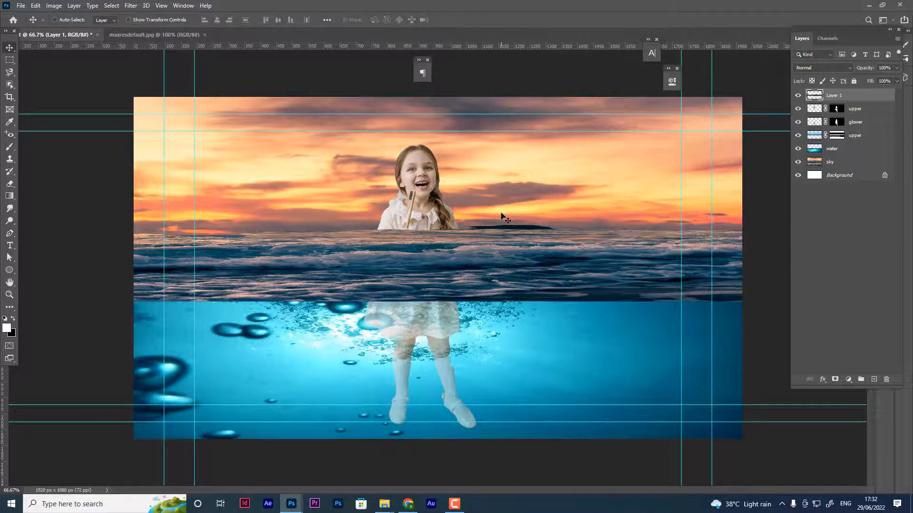
- Set the sea layer's opacity to 94%
{"action": "left_click_drag", "start_coordinate": [866, 72], "coordinate": [859, 75]}
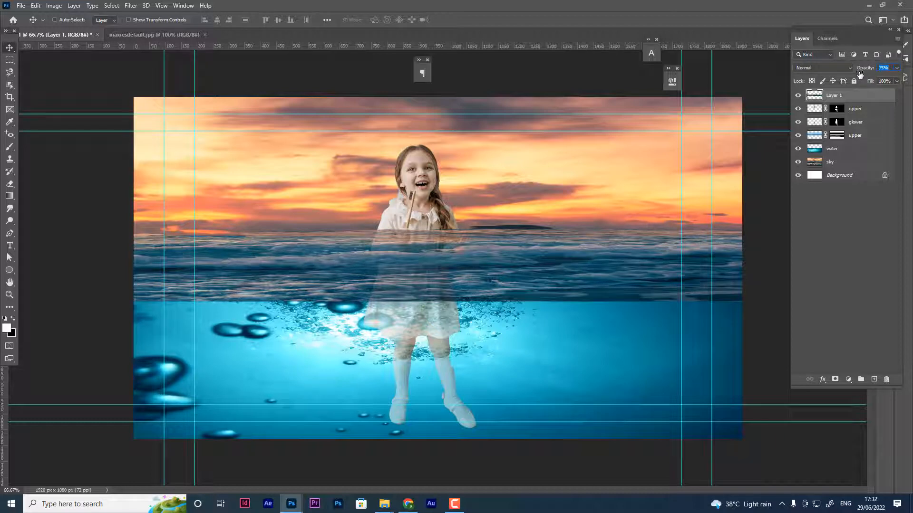
{"action": "type", "text": "94"}
{"action": "key", "text": "Return"}
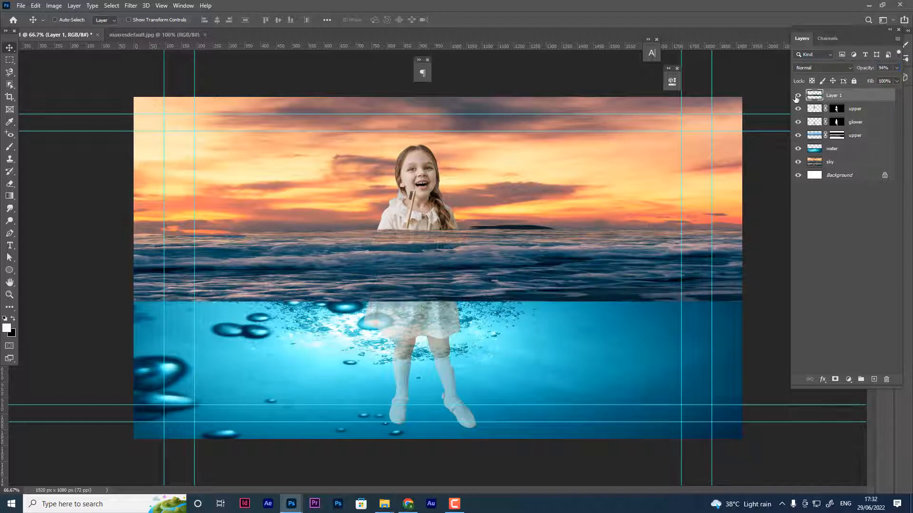
- Hide the sea layer, then switch to Chrome and run a Google image search for "water splash"
{"action": "left_click", "coordinate": [797, 97]}
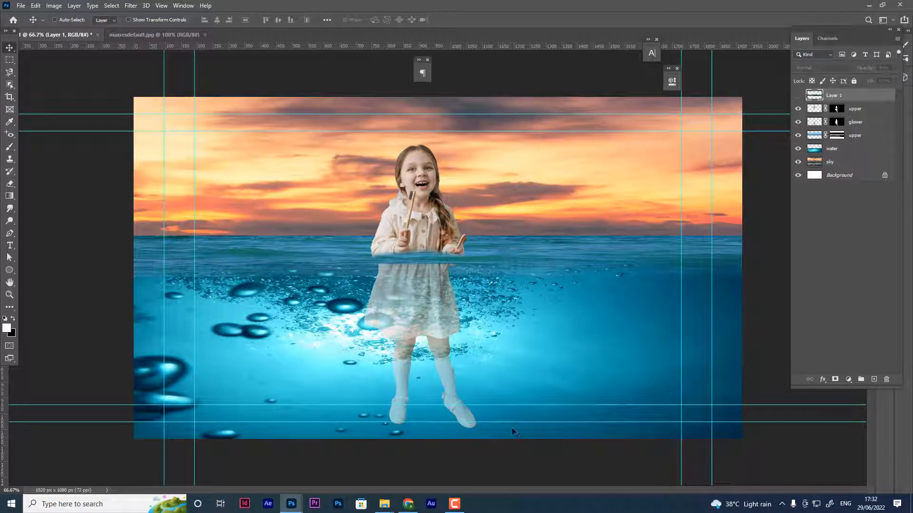
{"action": "left_click", "coordinate": [408, 504]}
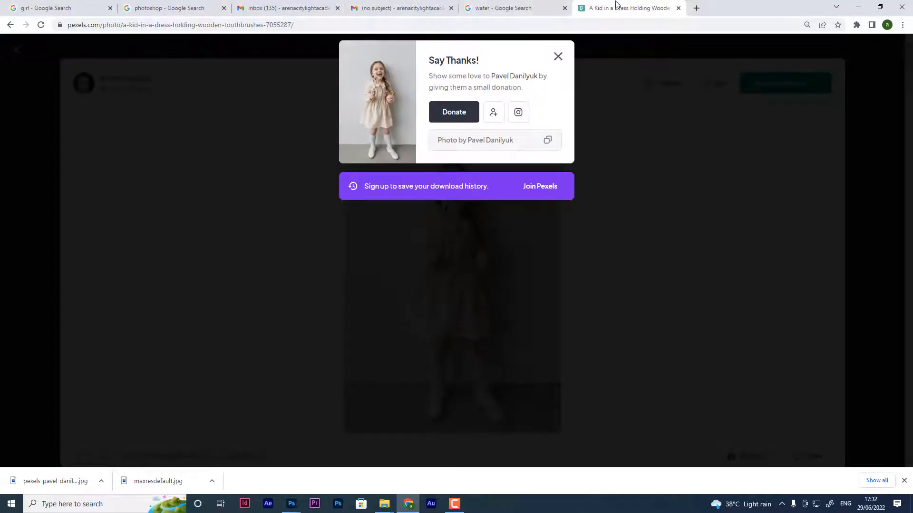
{"action": "left_click", "coordinate": [521, 8]}
{"action": "left_click", "coordinate": [187, 57]}
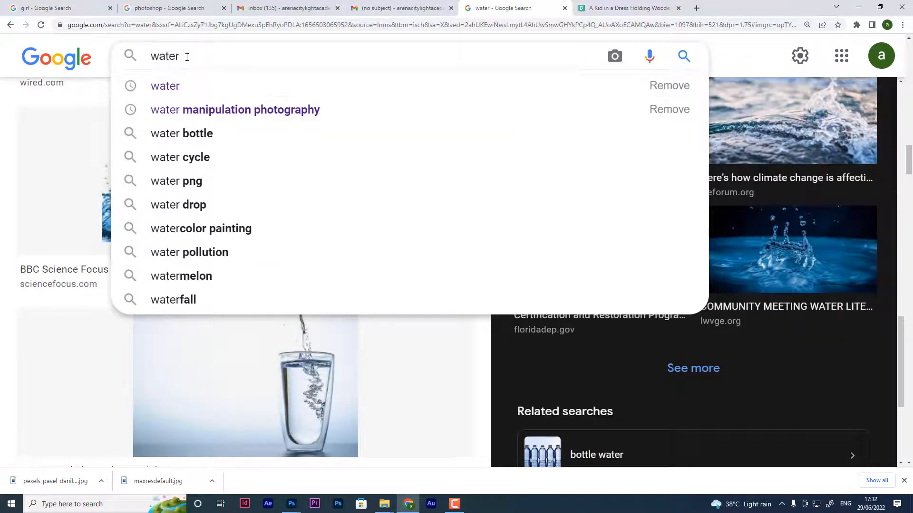
{"action": "type", "text": "sp-lasg"}
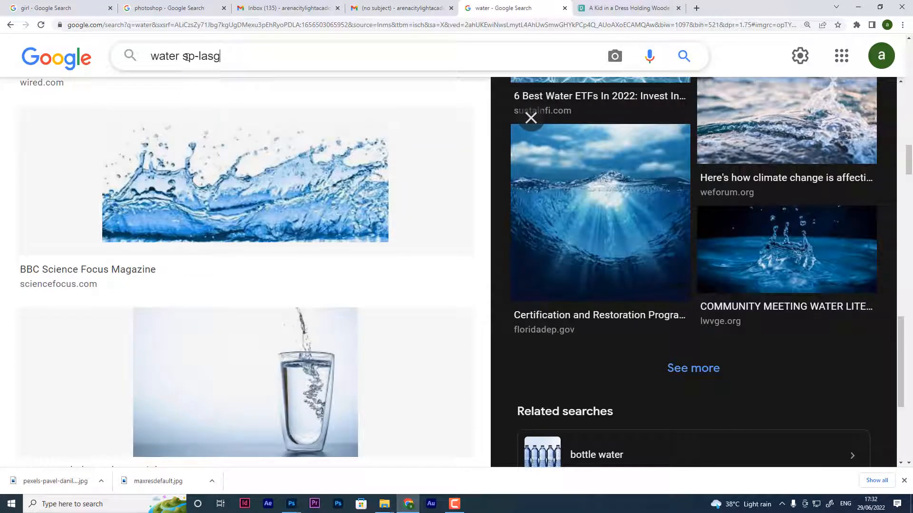
{"action": "key", "text": "BackSpace"}
{"action": "key", "text": "BackSpace"}
{"action": "key", "text": "BackSpace"}
{"action": "key", "text": "BackSpace"}
{"action": "key", "text": "BackSpace"}
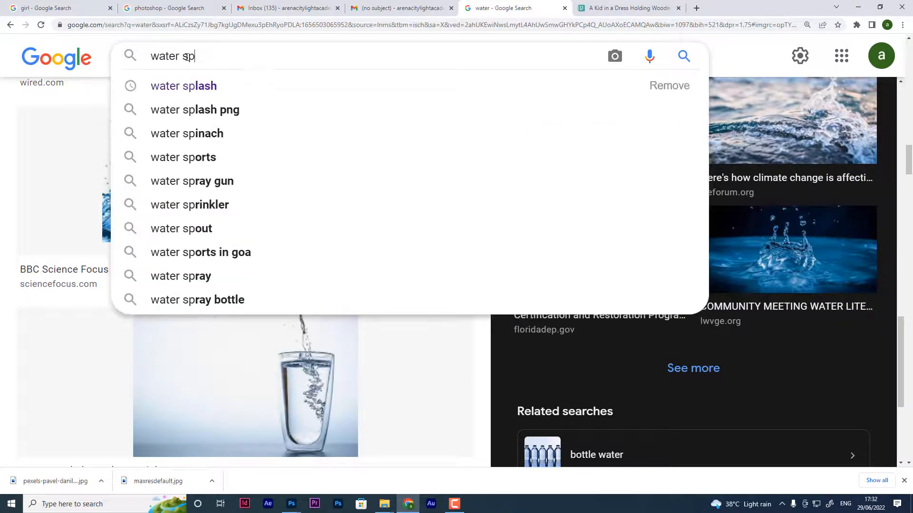
{"action": "type", "text": "lash"}
{"action": "key", "text": "Return"}
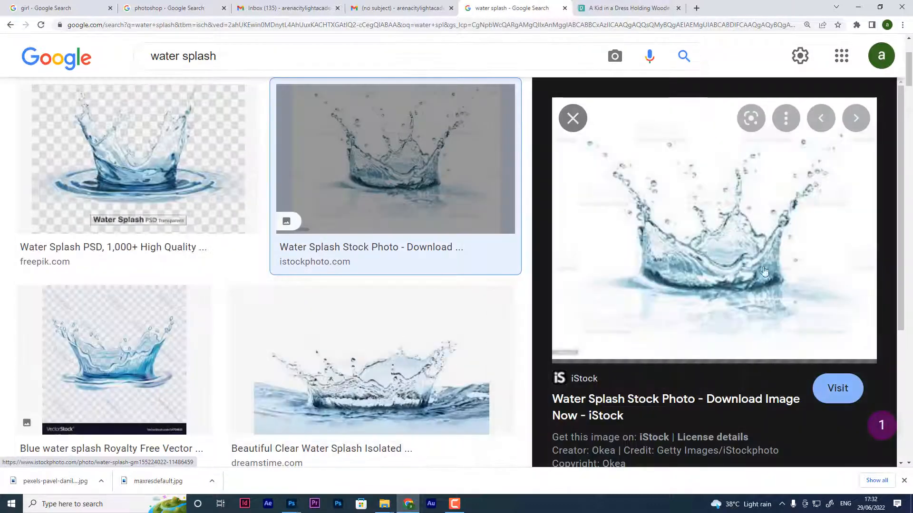
- Find the blue iStock splash crown image on a white background and save it to the Desktop as a JPEG
{"action": "left_click", "coordinate": [311, 318]}
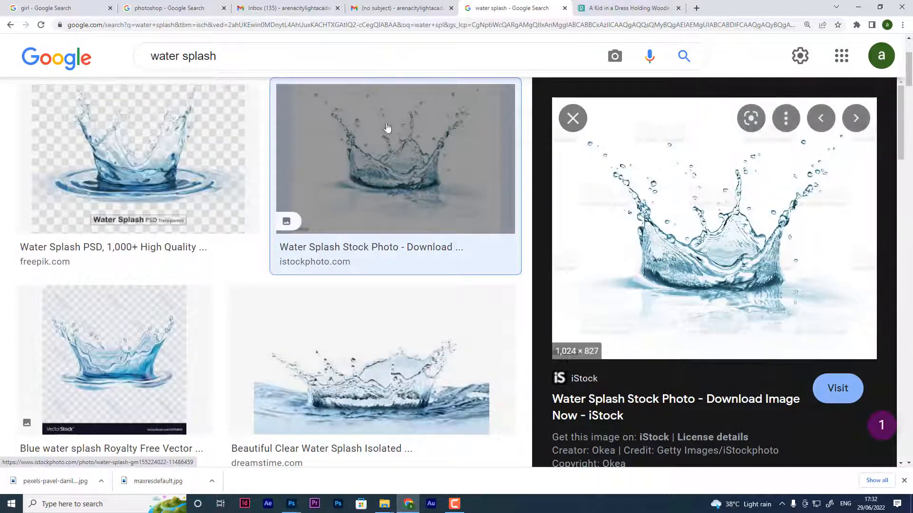
{"action": "left_click", "coordinate": [162, 161]}
{"action": "scroll", "coordinate": [805, 294], "scroll_direction": "down", "scroll_amount": 5}
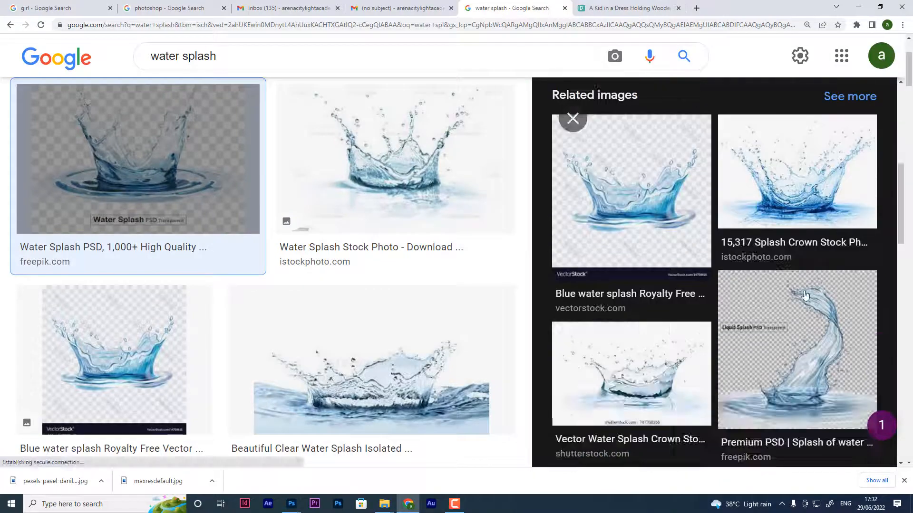
{"action": "left_click", "coordinate": [825, 200]}
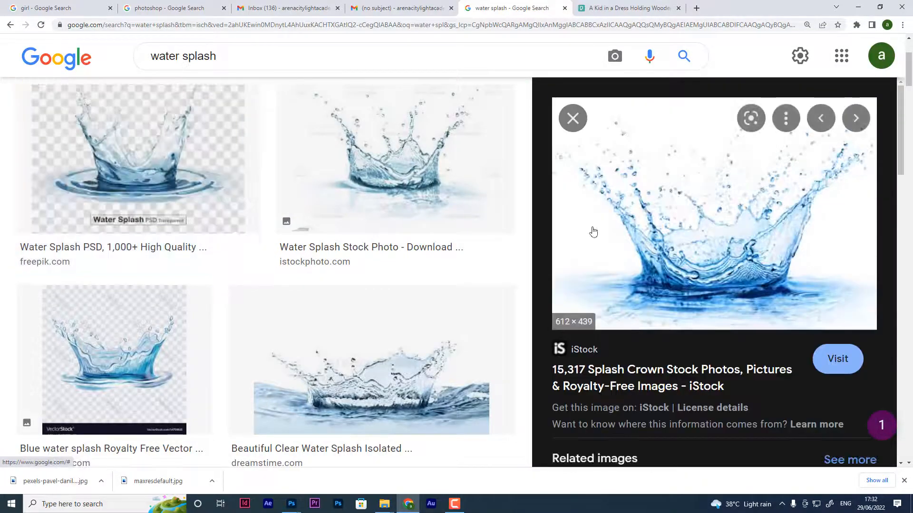
{"action": "right_click", "coordinate": [742, 206]}
{"action": "left_click", "coordinate": [804, 303]}
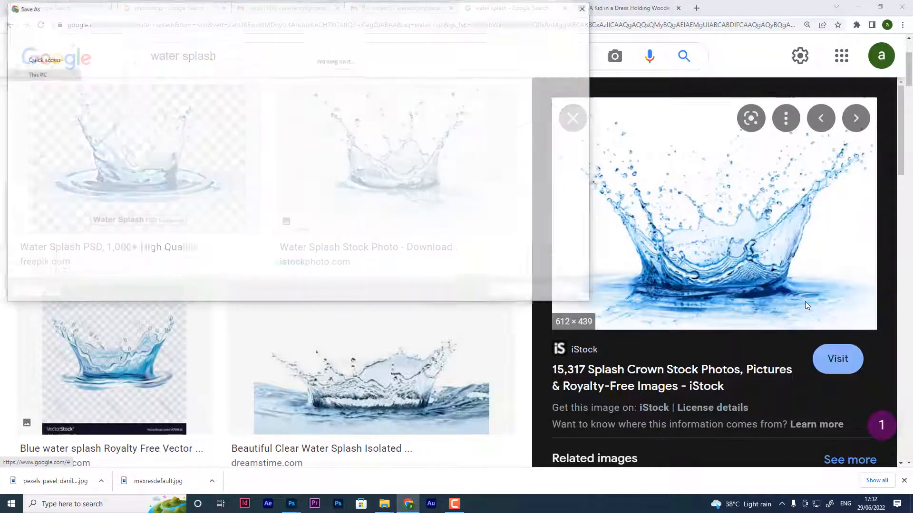
{"action": "left_click", "coordinate": [508, 292]}
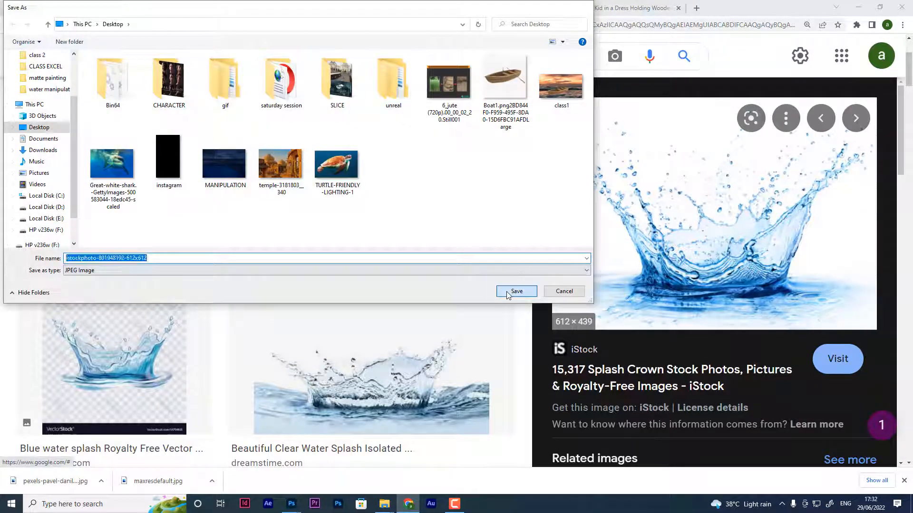
{"action": "key", "text": "alt+Tab"}
{"action": "left_click", "coordinate": [14, 5]}
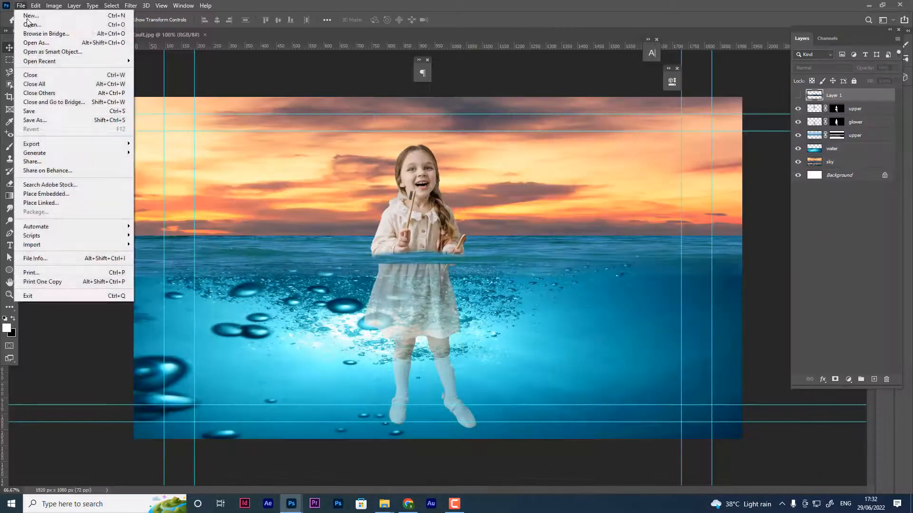
{"action": "left_click", "coordinate": [24, 26]}
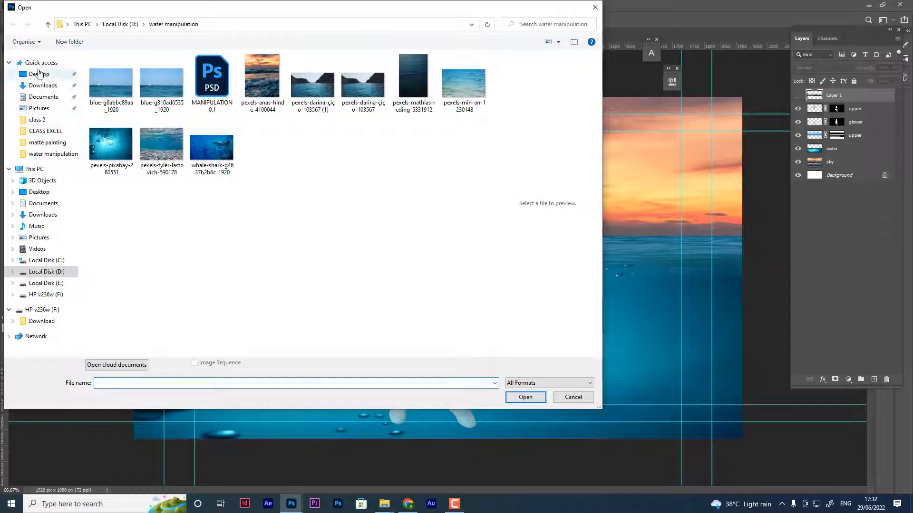
{"action": "left_click", "coordinate": [39, 74]}
{"action": "scroll", "coordinate": [285, 285], "scroll_direction": "down", "scroll_amount": 1}
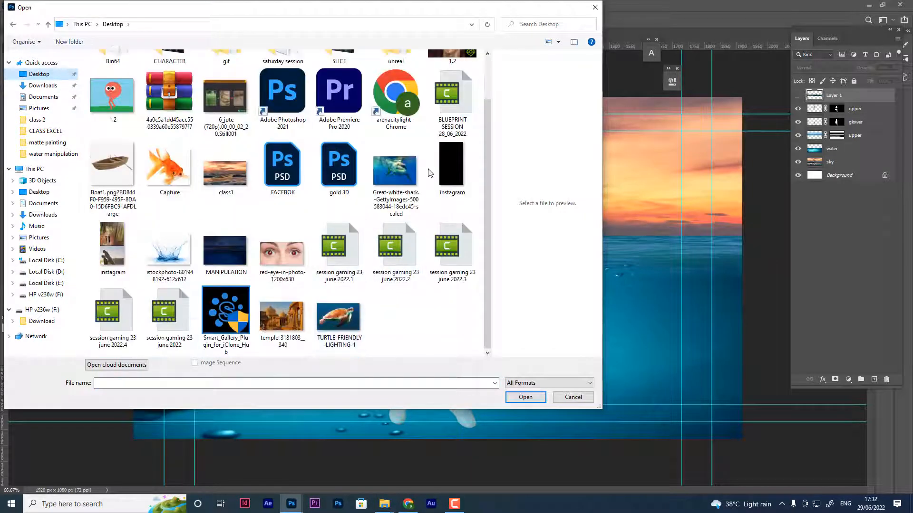
{"action": "double_click", "coordinate": [159, 257]}
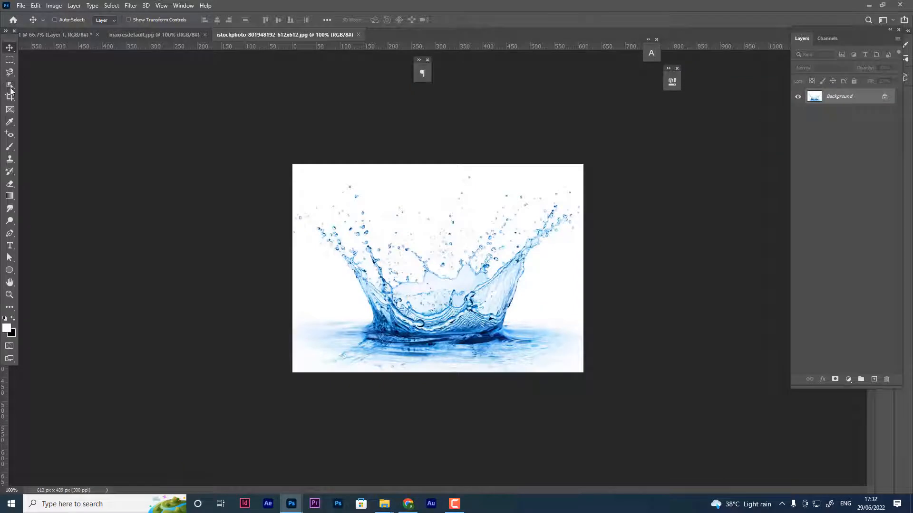
- Select the splash photo's white background with the Magic Wand, invert the selection and add a layer mask to isolate the water
{"action": "left_click", "coordinate": [9, 85]}
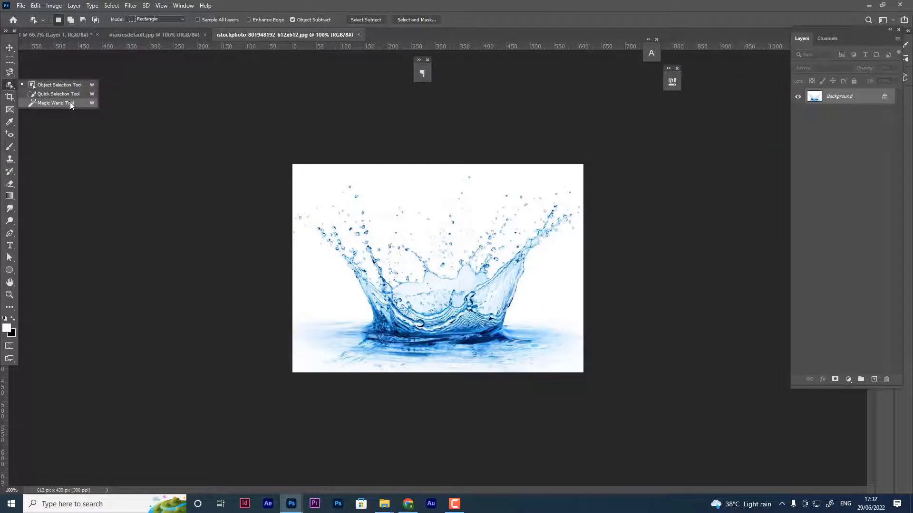
{"action": "left_click", "coordinate": [70, 102]}
{"action": "left_click", "coordinate": [442, 190]}
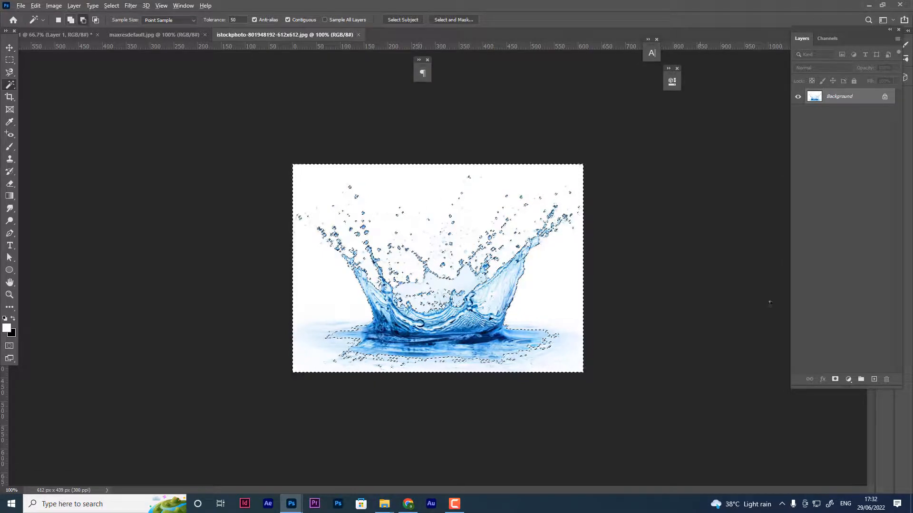
{"action": "key", "text": "ctrl+shift+i"}
{"action": "left_click", "coordinate": [835, 379]}
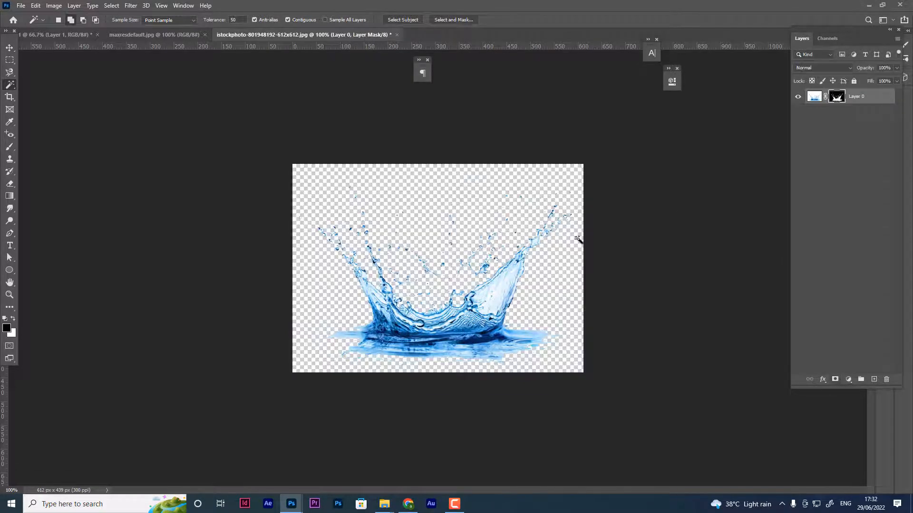
- Float the splash document, move its masked layer onto the girl's waist at the waterline, and minimize the splash window
{"action": "left_click", "coordinate": [9, 49]}
{"action": "left_click_drag", "start_coordinate": [329, 38], "coordinate": [477, 76]}
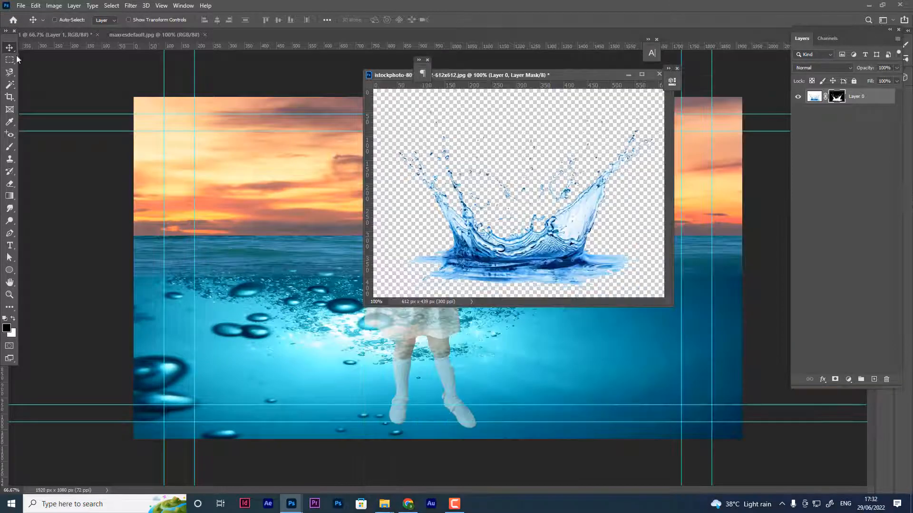
{"action": "left_click_drag", "start_coordinate": [546, 293], "coordinate": [415, 251]}
{"action": "left_click", "coordinate": [629, 75]}
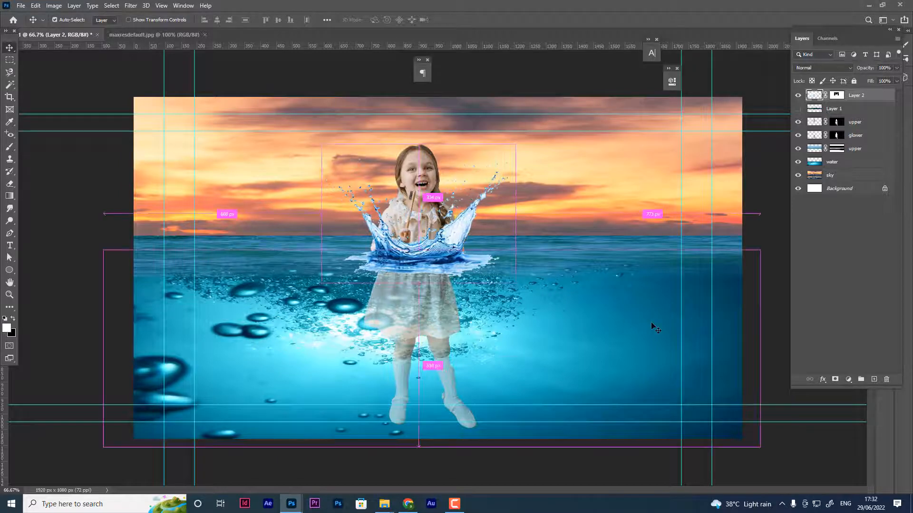
- Free Transform the splash to about 113% width and 63% height without locked proportions, keeping it around the girl's waist
{"action": "key", "text": "ctrl+t"}
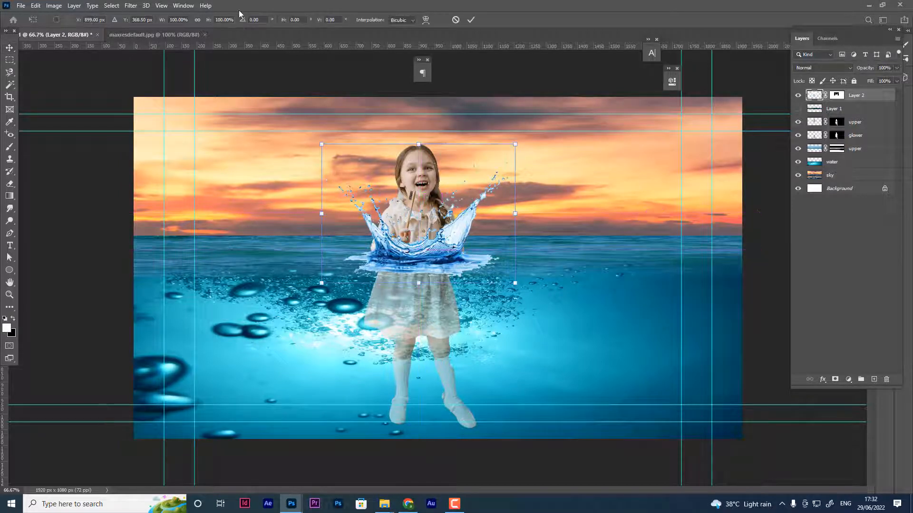
{"action": "left_click_drag", "start_coordinate": [208, 24], "coordinate": [188, 50]}
{"action": "left_click", "coordinate": [198, 20]}
{"action": "left_click_drag", "start_coordinate": [427, 244], "coordinate": [426, 259]}
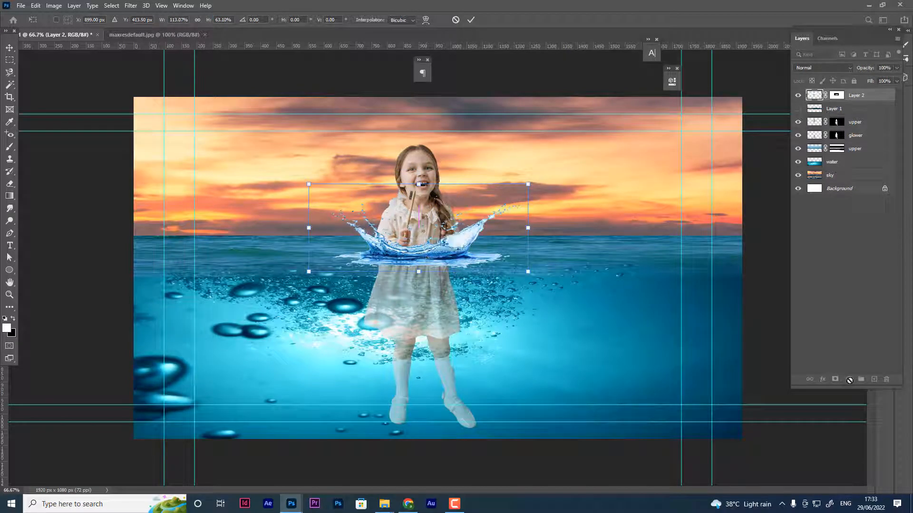
- Apply the splash's transform and paint black on the Layer 2 mask to hide the outer ripples at the splash's base
{"action": "key", "text": "Return"}
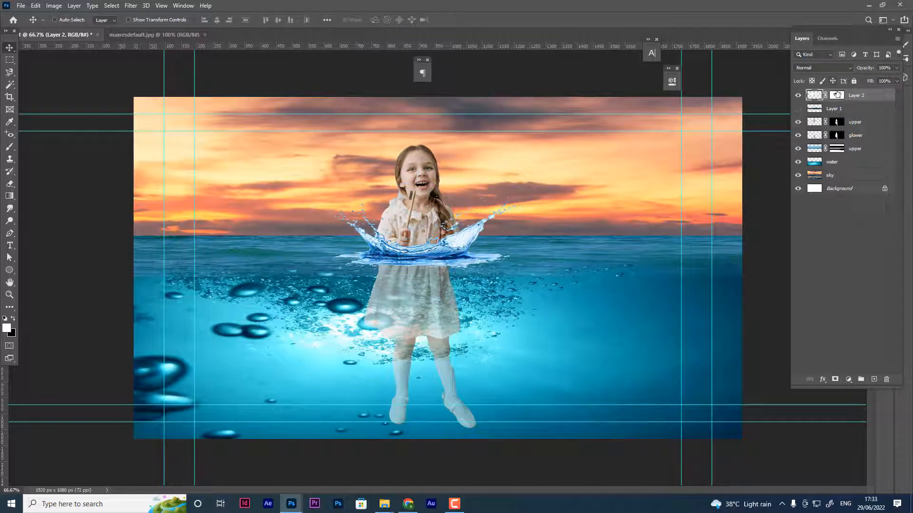
{"action": "left_click", "coordinate": [837, 95]}
{"action": "key", "text": "b"}
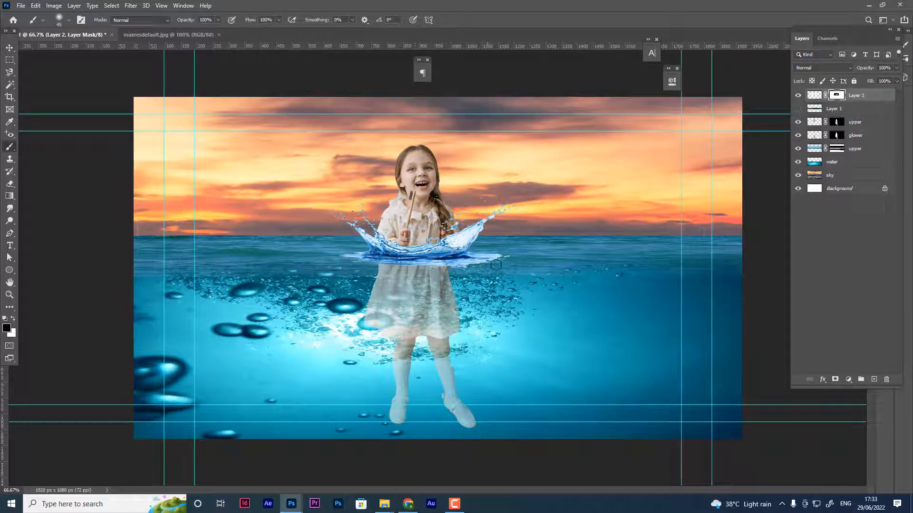
{"action": "mouse_move", "coordinate": [495, 265]}
{"action": "left_mouse_down"}
{"action": "mouse_move", "coordinate": [450, 271]}
{"action": "mouse_move", "coordinate": [504, 265]}
{"action": "mouse_move", "coordinate": [508, 249]}
{"action": "mouse_move", "coordinate": [482, 269]}
{"action": "left_mouse_up"}
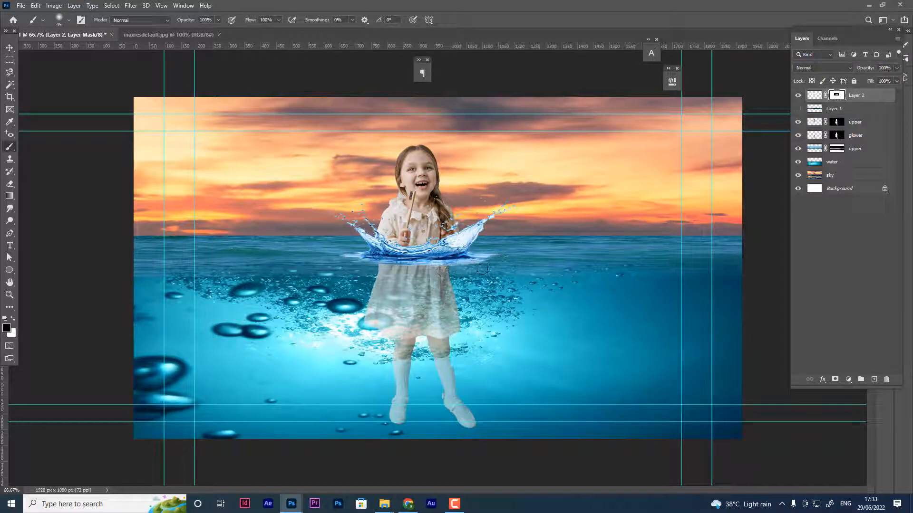
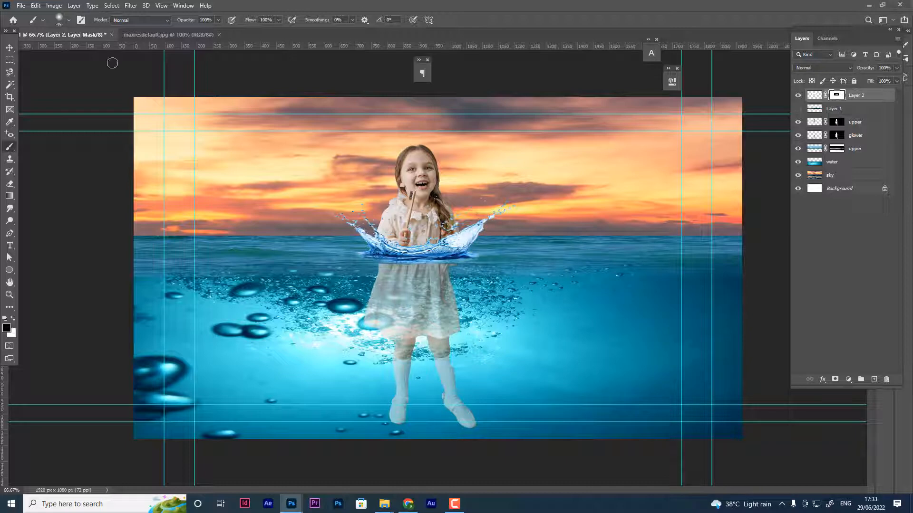
- Switch to Chrome, search Google Images for "fish" and look through the images related to the coral reef fish result
{"action": "left_click", "coordinate": [144, 34]}
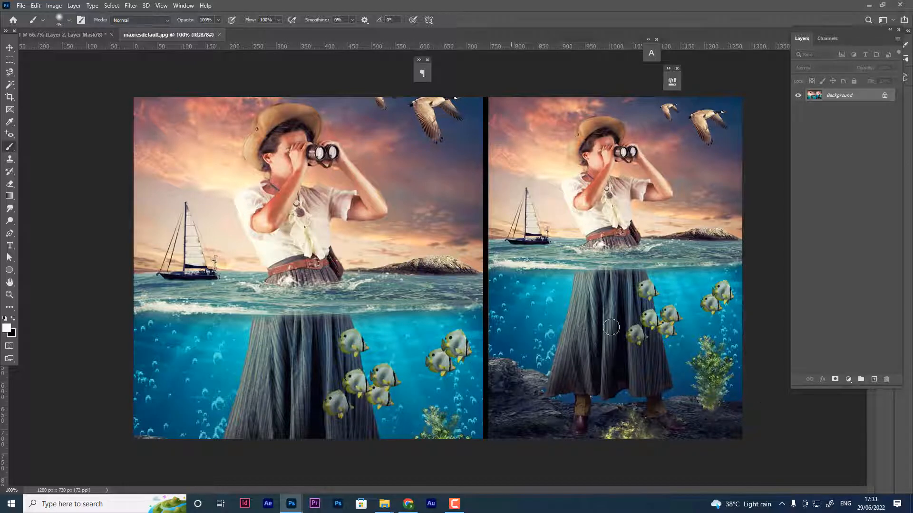
{"action": "left_click", "coordinate": [408, 504]}
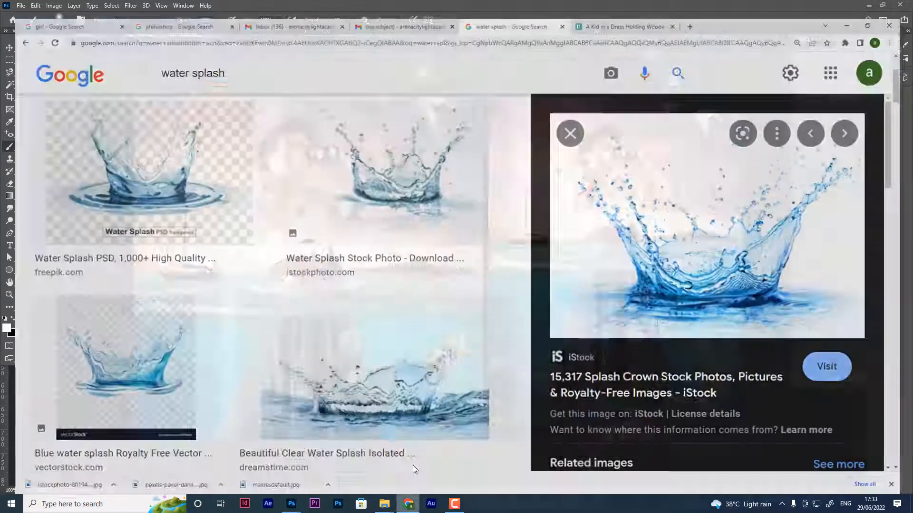
{"action": "triple_click", "coordinate": [203, 57]}
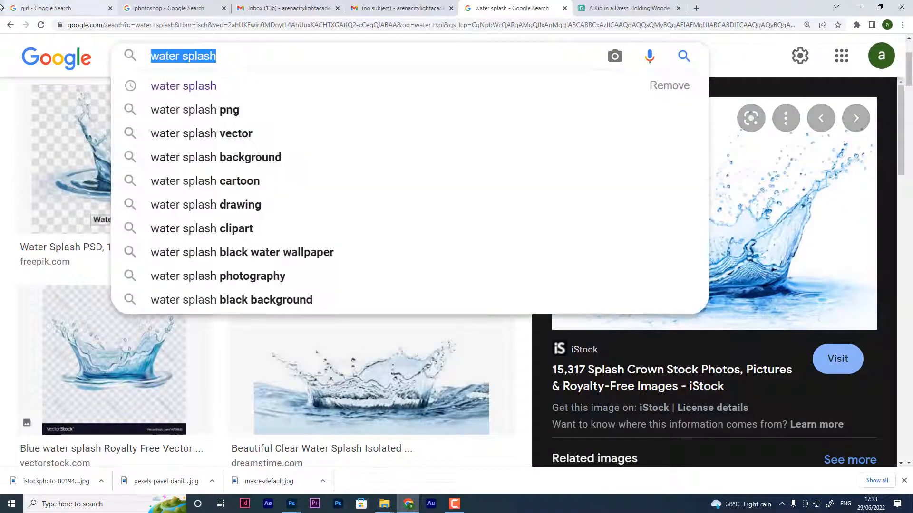
{"action": "key", "text": "BackSpace"}
{"action": "type", "text": "fish"}
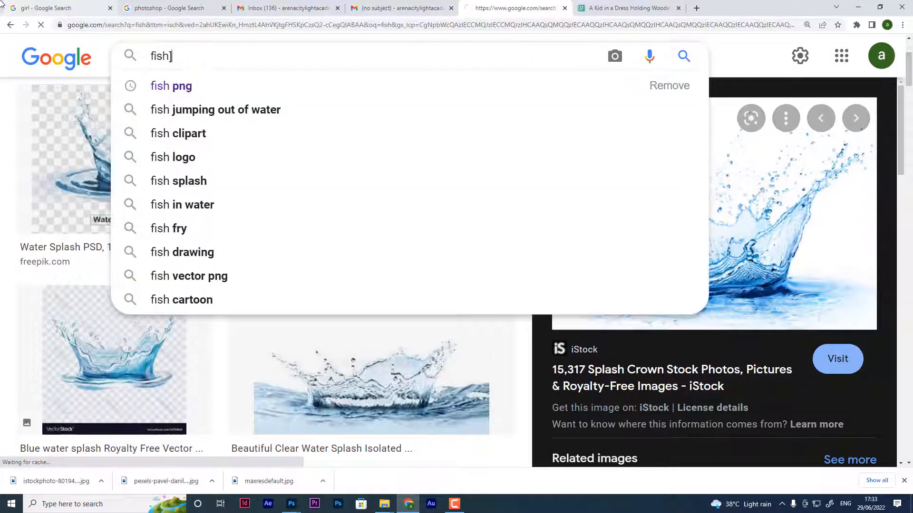
{"action": "key", "text": "Return"}
{"action": "scroll", "coordinate": [511, 325], "scroll_direction": "down", "scroll_amount": 10}
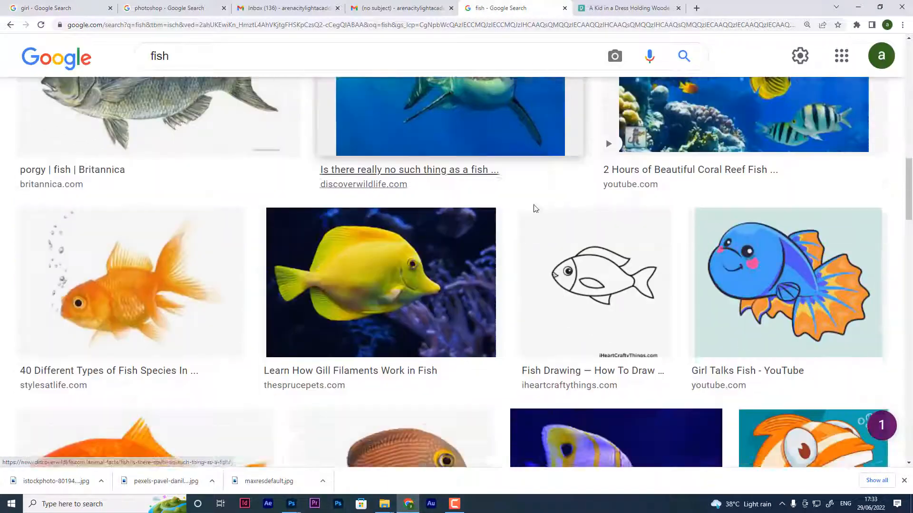
{"action": "scroll", "coordinate": [513, 261], "scroll_direction": "down", "scroll_amount": 5}
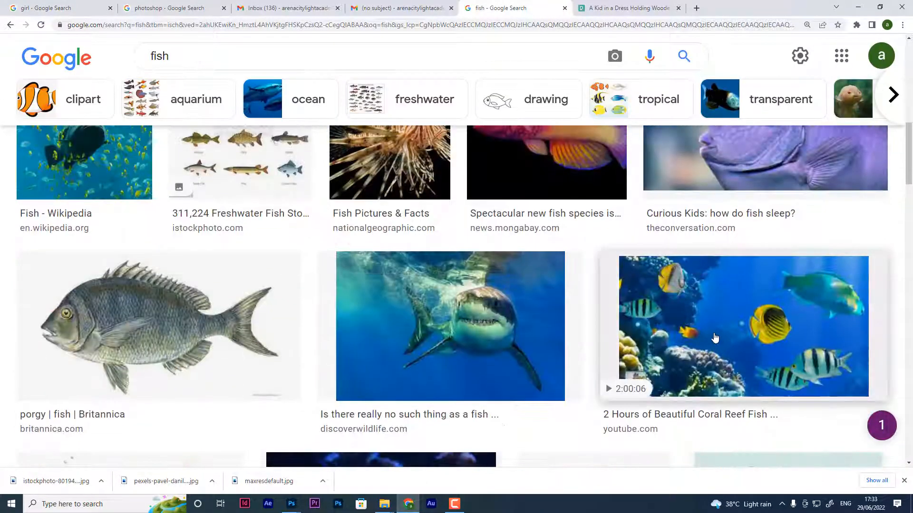
{"action": "left_click", "coordinate": [698, 276]}
{"action": "scroll", "coordinate": [694, 257], "scroll_direction": "down", "scroll_amount": 10}
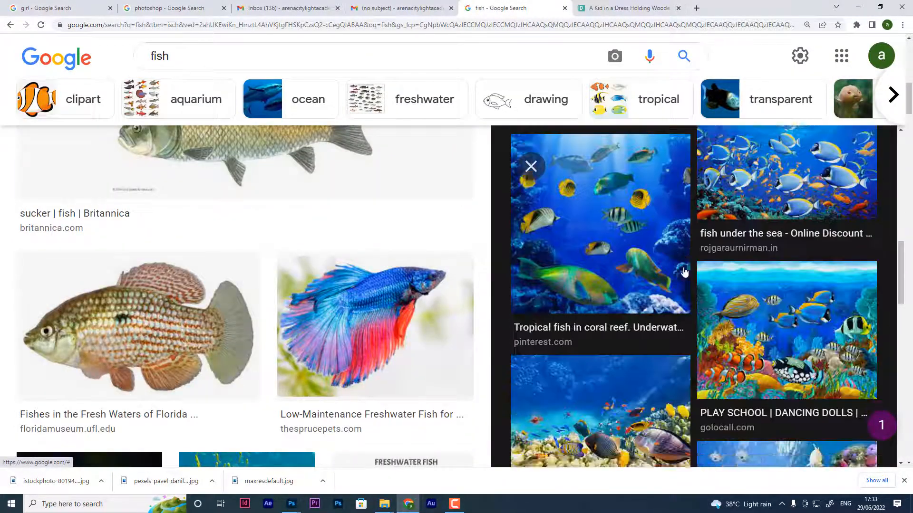
- Return to Photoshop and copy the fish group beside the skirt in maxresdefault.jpg's smaller picture to a new layer with the Object Selection tool
{"action": "left_click", "coordinate": [858, 7]}
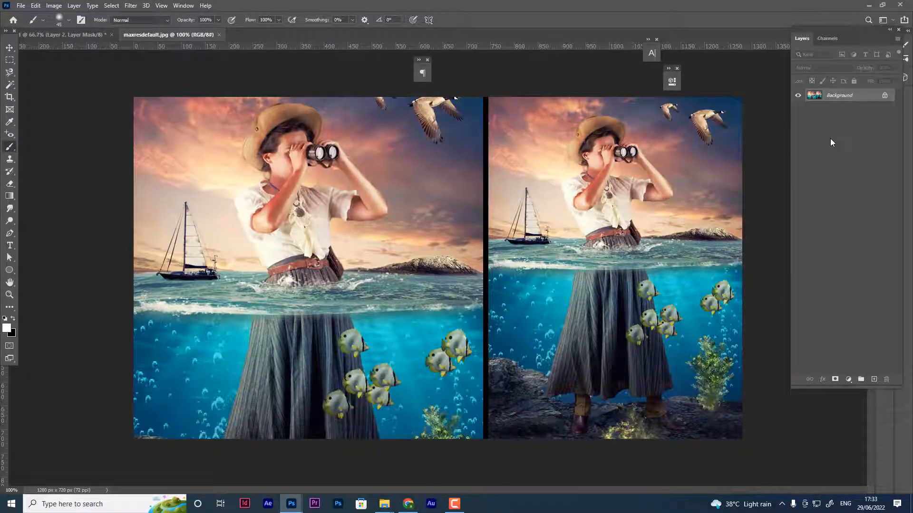
{"action": "right_click", "coordinate": [13, 87]}
{"action": "left_click", "coordinate": [50, 86]}
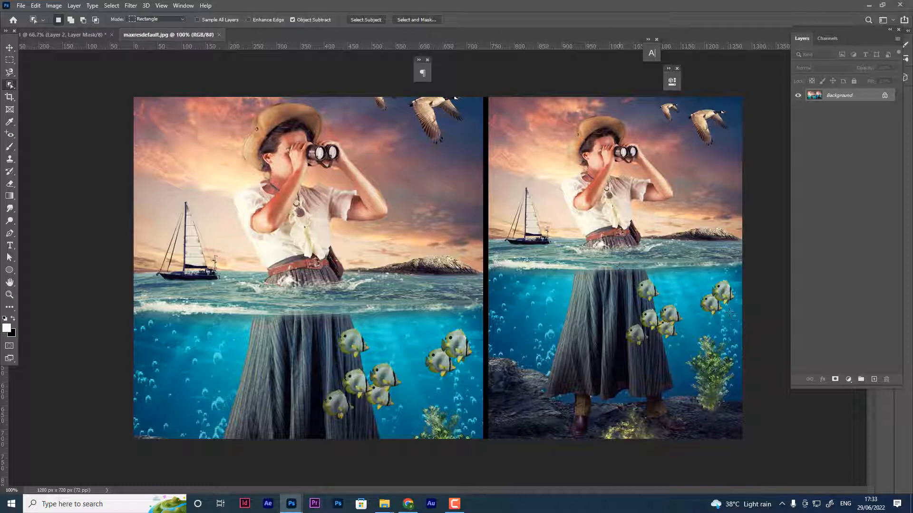
{"action": "left_click_drag", "start_coordinate": [620, 266], "coordinate": [694, 346]}
{"action": "key", "text": "ctrl+j"}
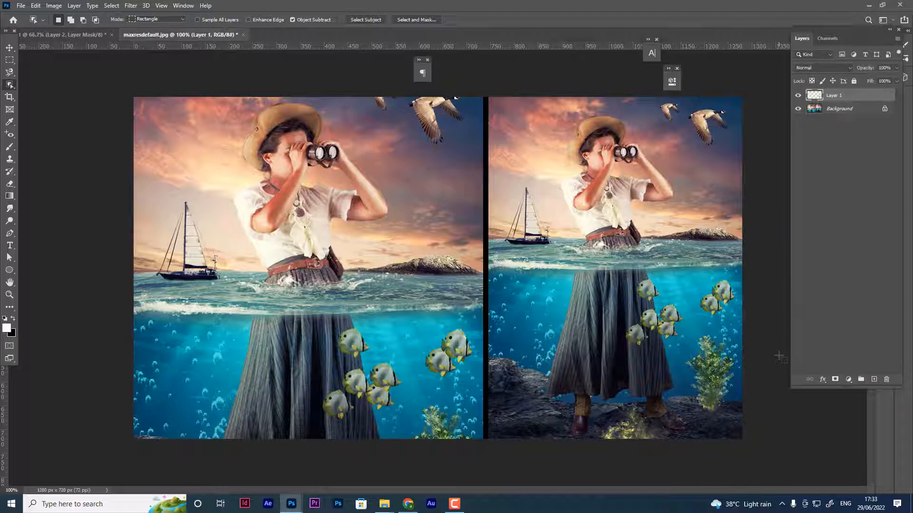
- Float the maxresdefault.jpg document and copy its extracted fish layer into the girl-in-water composition with the Move tool
{"action": "left_click_drag", "start_coordinate": [213, 36], "coordinate": [476, 17]}
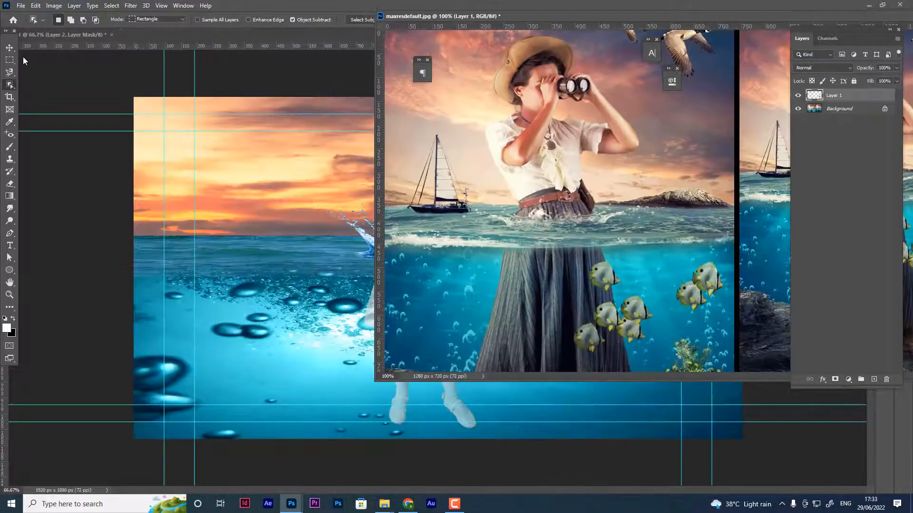
{"action": "left_click", "coordinate": [10, 48]}
{"action": "left_click_drag", "start_coordinate": [715, 285], "coordinate": [285, 241]}
{"action": "left_click_drag", "start_coordinate": [237, 323], "coordinate": [241, 325]}
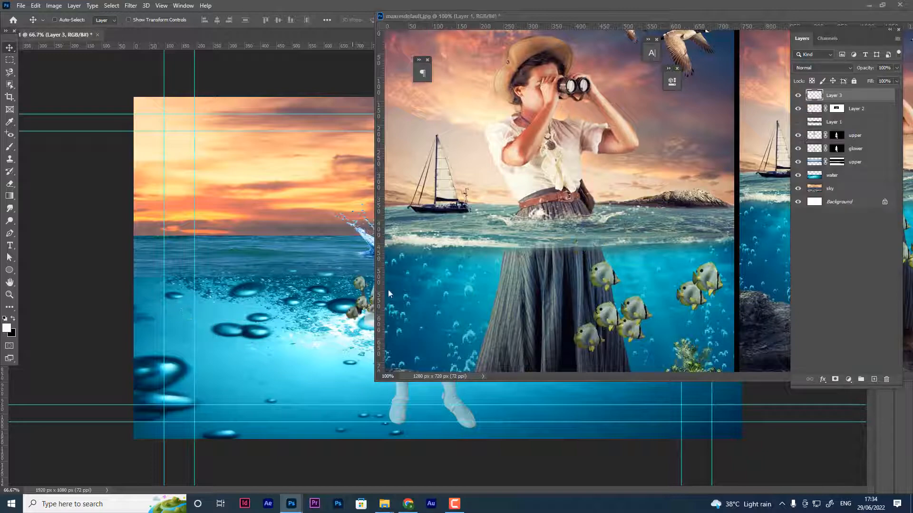
- Close the maxresdefault.jpg document and move the fish group into the open water to the right of the girl
{"action": "left_click_drag", "start_coordinate": [493, 15], "coordinate": [257, 80]}
{"action": "left_click", "coordinate": [721, 81]}
{"action": "left_click_drag", "start_coordinate": [364, 328], "coordinate": [668, 348]}
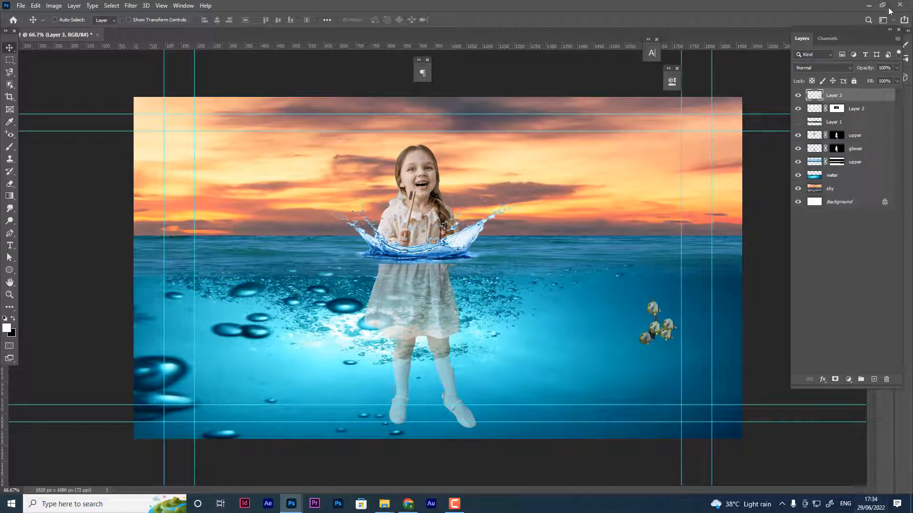
- Lower the fish layer's opacity to 38% and enlarge the fish group slightly with Free Transform
{"action": "left_click_drag", "start_coordinate": [863, 71], "coordinate": [840, 88]}
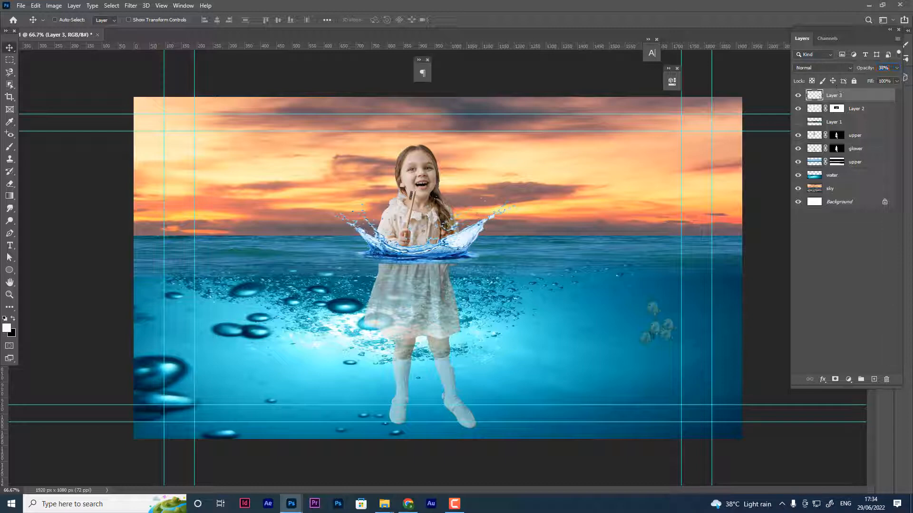
{"action": "key", "text": "ctrl+t"}
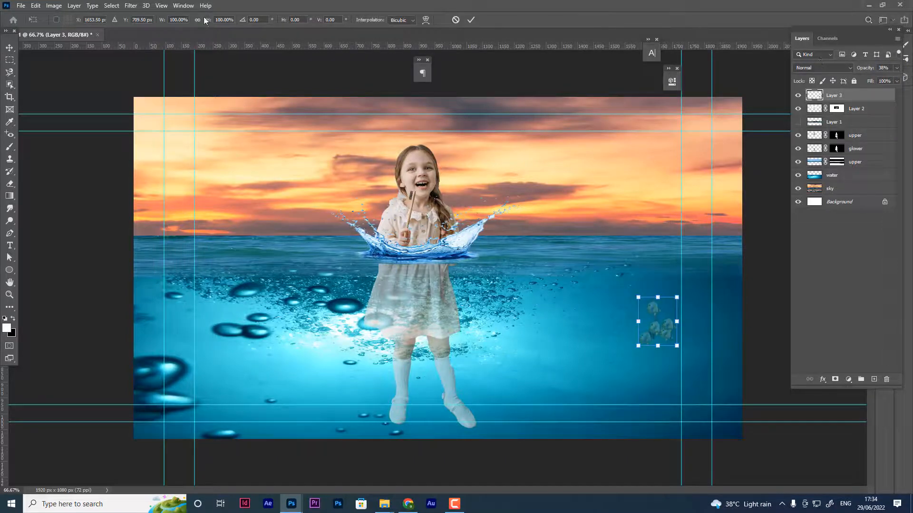
{"action": "left_click_drag", "start_coordinate": [214, 22], "coordinate": [232, 22]}
{"action": "mouse_move", "coordinate": [684, 322]}
{"action": "left_mouse_down"}
{"action": "mouse_move", "coordinate": [713, 300]}
{"action": "mouse_move", "coordinate": [681, 307]}
{"action": "mouse_move", "coordinate": [687, 314]}
{"action": "left_mouse_up"}
{"action": "key", "text": "Return"}
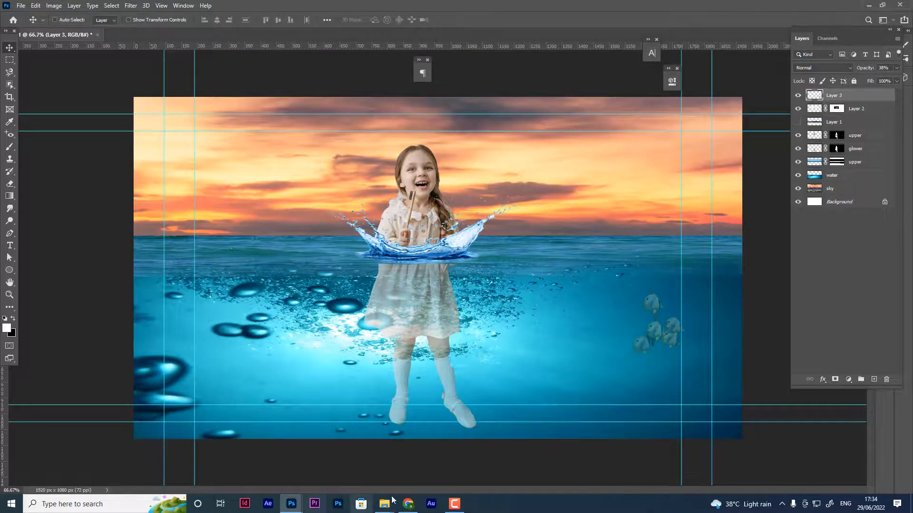
- Switch to Chrome, find the yellow tang fish image from thesprucepets.com and save it to the Desktop as a JPEG
{"action": "left_click", "coordinate": [408, 504]}
{"action": "scroll", "coordinate": [585, 264], "scroll_direction": "down", "scroll_amount": 5}
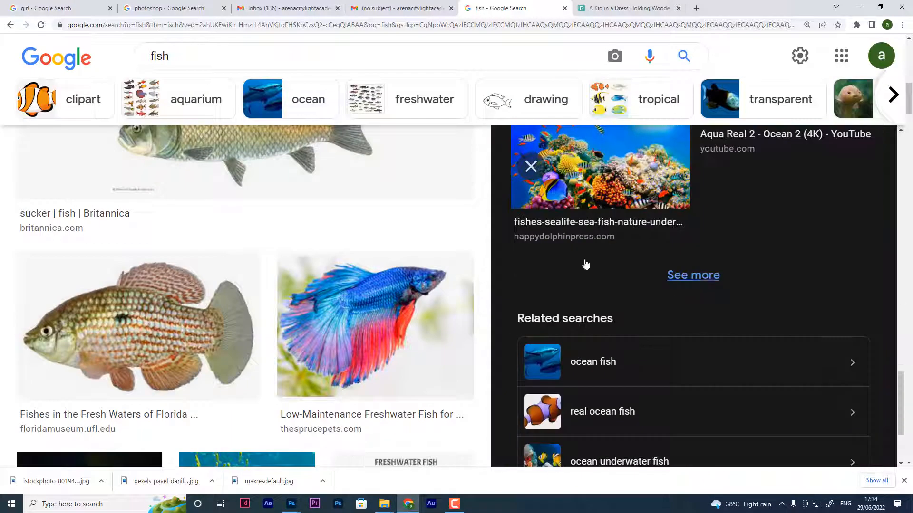
{"action": "scroll", "coordinate": [319, 306], "scroll_direction": "down", "scroll_amount": 10}
{"action": "scroll", "coordinate": [282, 289], "scroll_direction": "down", "scroll_amount": 15}
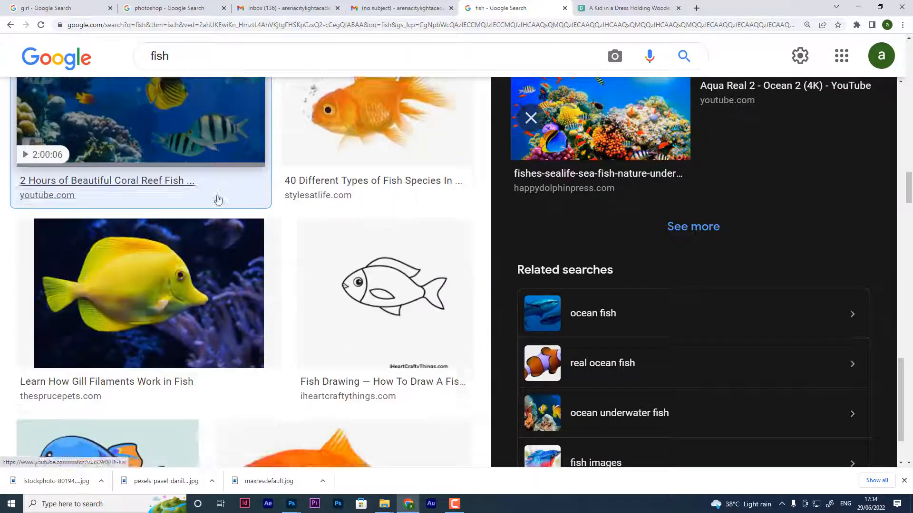
{"action": "scroll", "coordinate": [218, 199], "scroll_direction": "down", "scroll_amount": 3}
{"action": "left_click", "coordinate": [176, 188]}
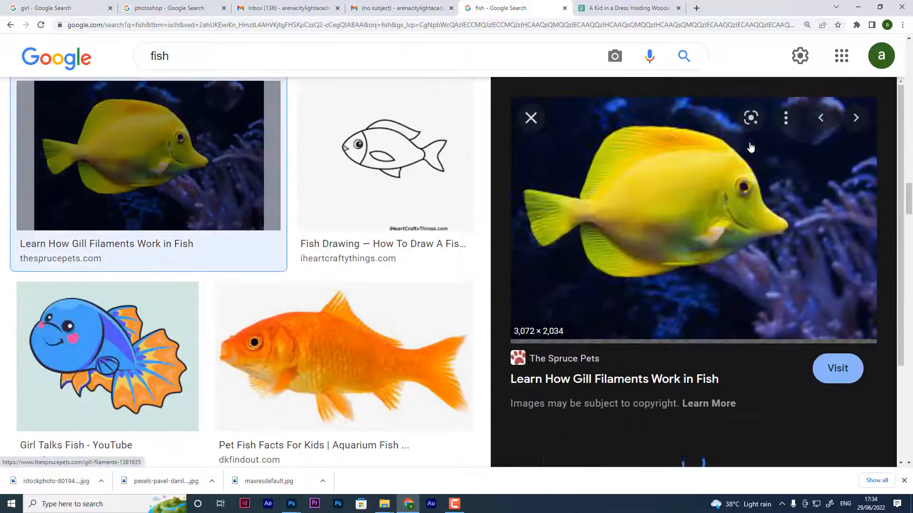
{"action": "right_click", "coordinate": [692, 191]}
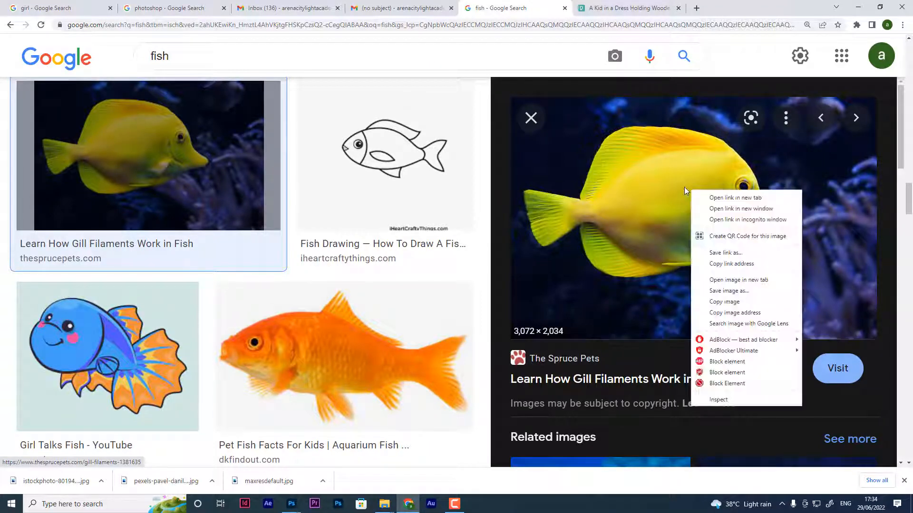
{"action": "left_click", "coordinate": [731, 291]}
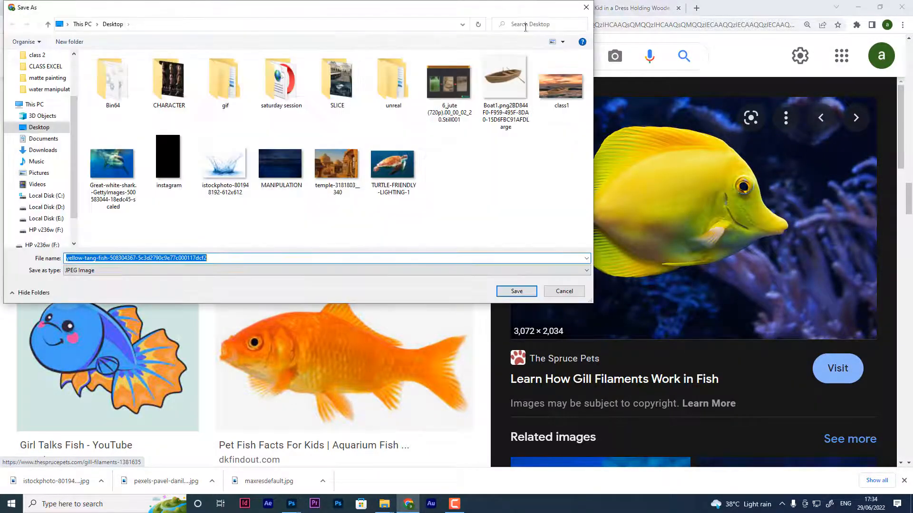
{"action": "key", "text": "Return"}
- Look through more fish images and open the preview of the orange goldfish from dkfindout.com
{"action": "scroll", "coordinate": [760, 238], "scroll_direction": "down", "scroll_amount": 7}
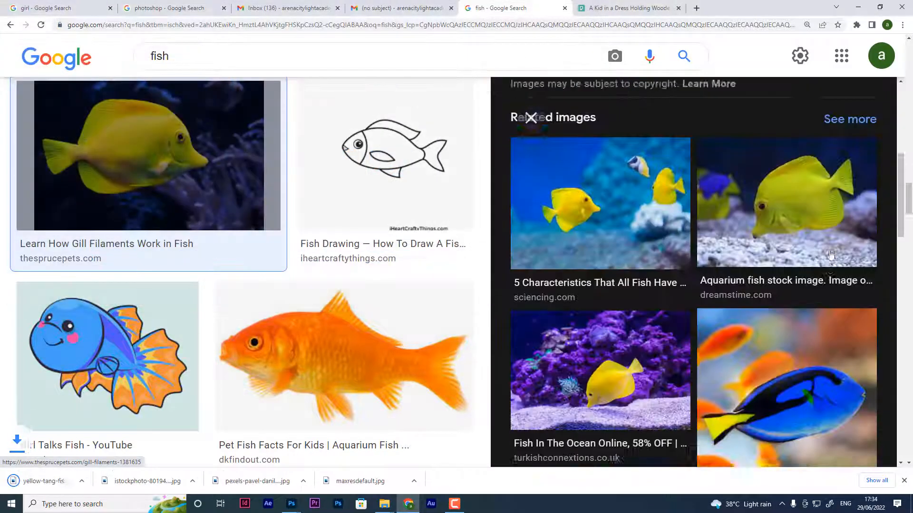
{"action": "scroll", "coordinate": [804, 252], "scroll_direction": "down", "scroll_amount": 8}
{"action": "scroll", "coordinate": [380, 286], "scroll_direction": "down", "scroll_amount": 6}
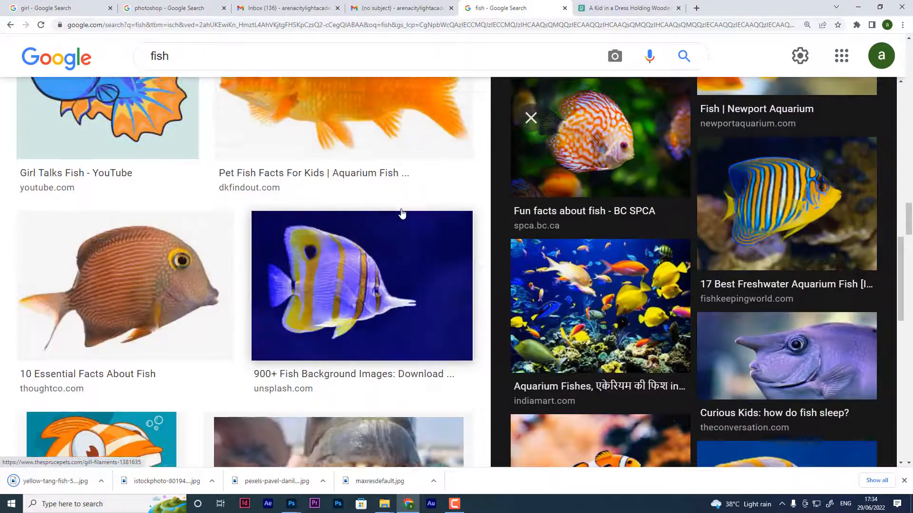
{"action": "scroll", "coordinate": [403, 210], "scroll_direction": "up", "scroll_amount": 4}
{"action": "left_click", "coordinate": [352, 272]}
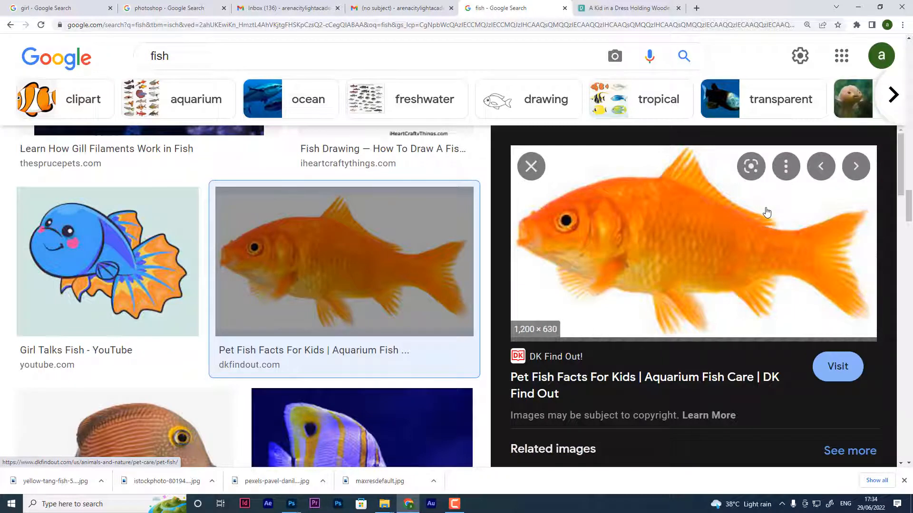
{"action": "right_click", "coordinate": [765, 207]}
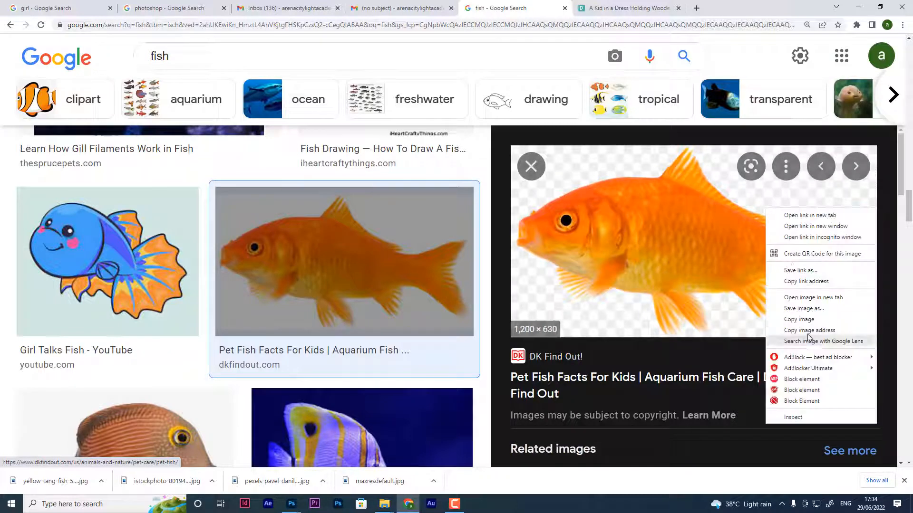
{"action": "left_click", "coordinate": [806, 309]}
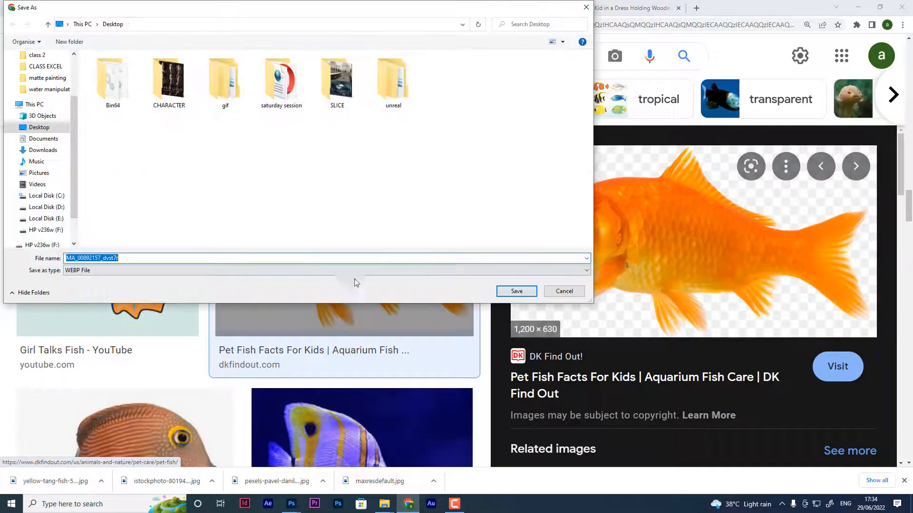
{"action": "left_click", "coordinate": [561, 292]}
- Preview the orange goldfish image from Business Insider and try to save it to the Desktop
{"action": "scroll", "coordinate": [693, 287], "scroll_direction": "down", "scroll_amount": 6}
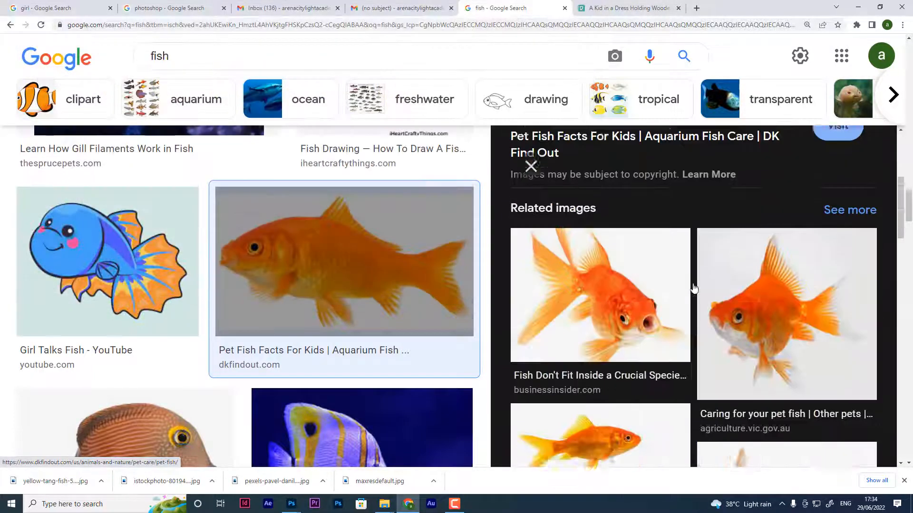
{"action": "left_click", "coordinate": [557, 271]}
{"action": "right_click", "coordinate": [661, 200]}
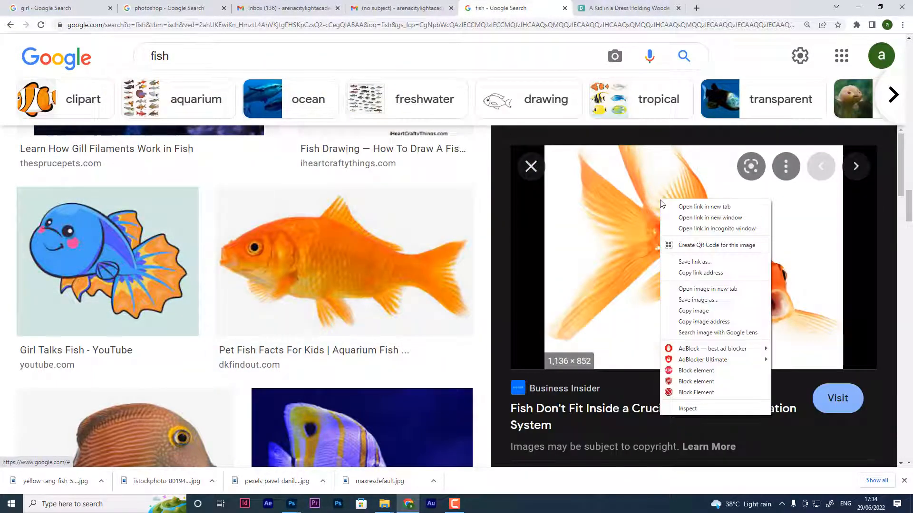
{"action": "left_click", "coordinate": [782, 307]}
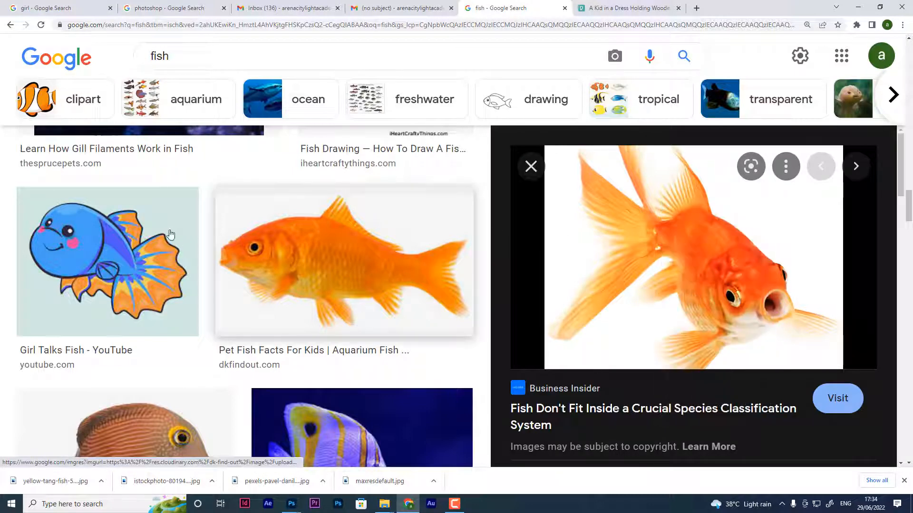
{"action": "right_click", "coordinate": [795, 320]}
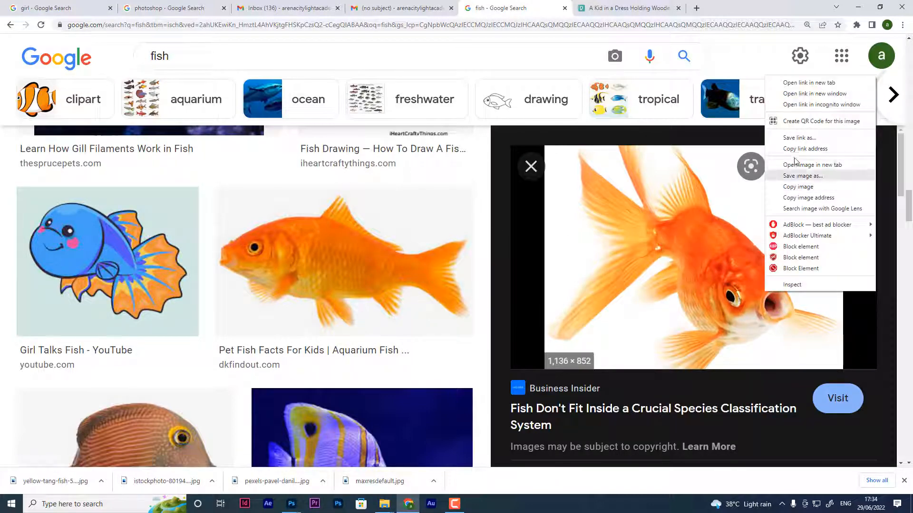
{"action": "left_click", "coordinate": [798, 175]}
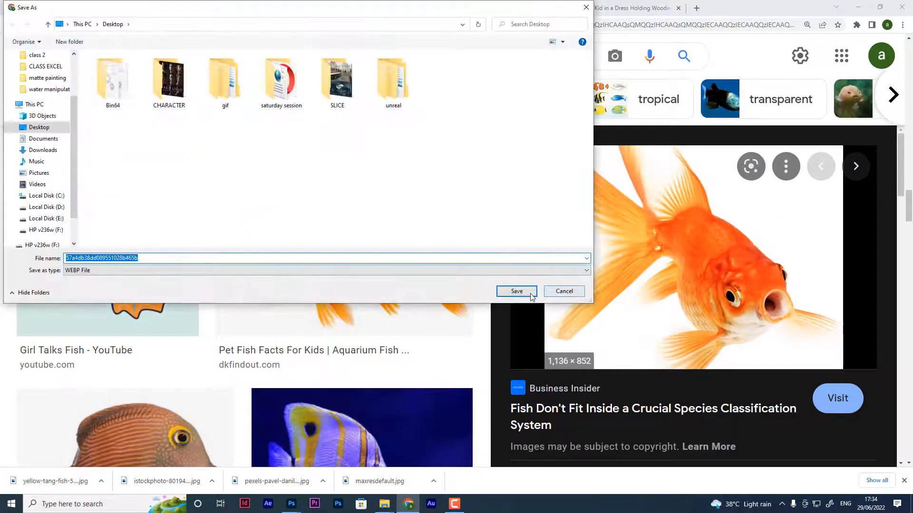
{"action": "left_click", "coordinate": [531, 296]}
- Find the striped brown fish image from thoughtco.com and save it to the Desktop as a JPEG
{"action": "scroll", "coordinate": [623, 307], "scroll_direction": "down", "scroll_amount": 10}
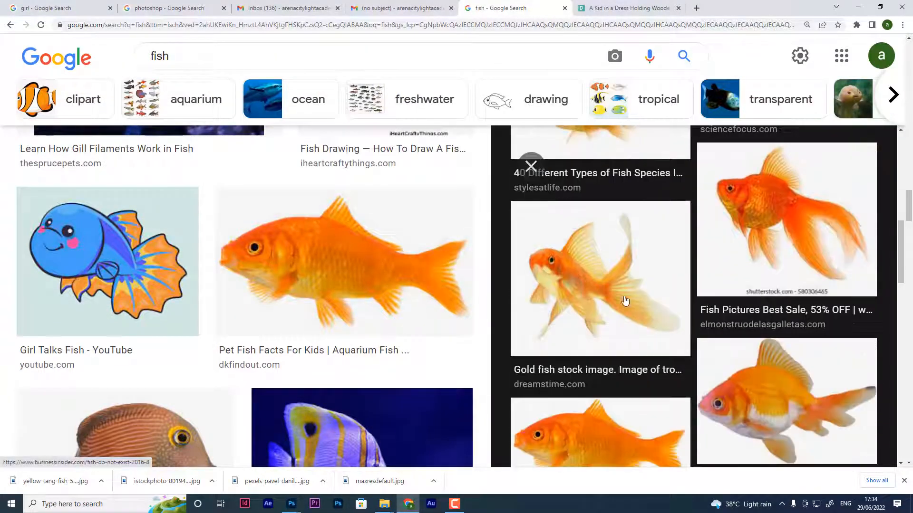
{"action": "left_click", "coordinate": [610, 296]}
{"action": "scroll", "coordinate": [295, 285], "scroll_direction": "down", "scroll_amount": 5}
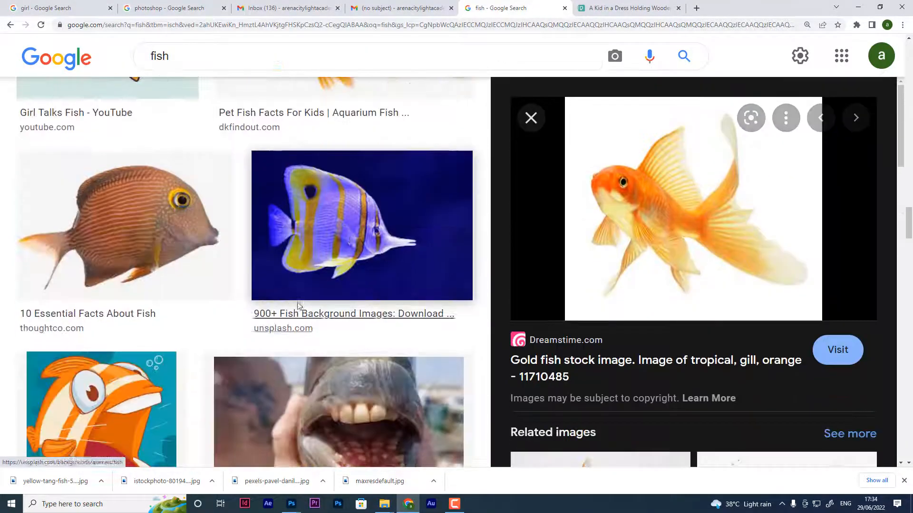
{"action": "left_click", "coordinate": [110, 276]}
{"action": "right_click", "coordinate": [624, 195]}
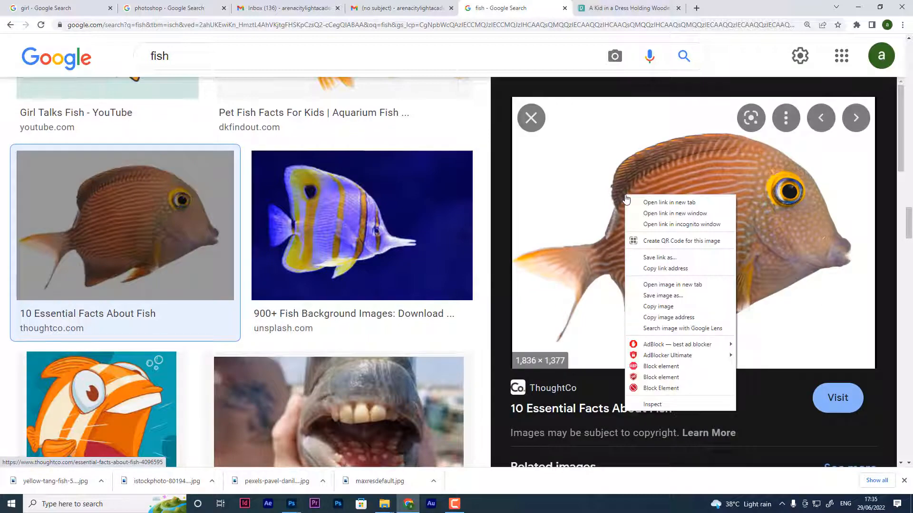
{"action": "left_click", "coordinate": [654, 296]}
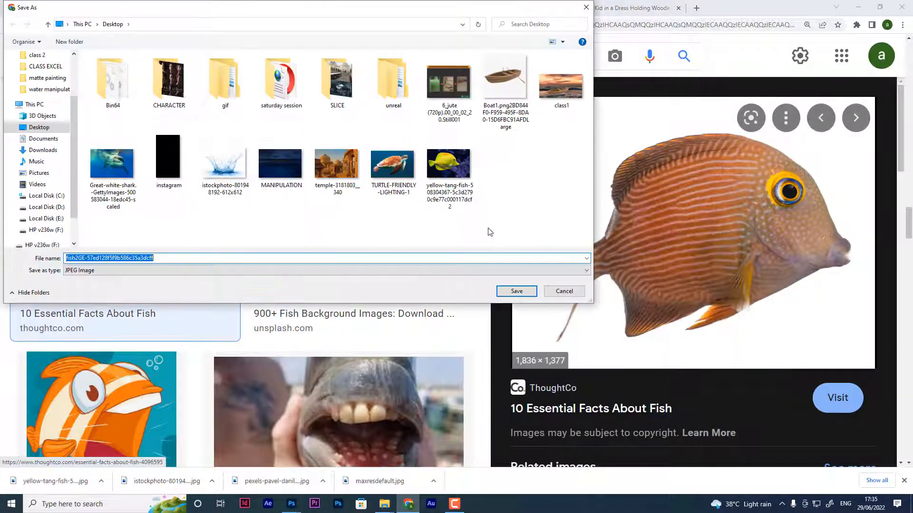
{"action": "key", "text": "Return"}
- Find the Styles At Life goldfish with air bubbles among the related images and save it to the Desktop as a JPEG
{"action": "scroll", "coordinate": [635, 308], "scroll_direction": "down", "scroll_amount": 8}
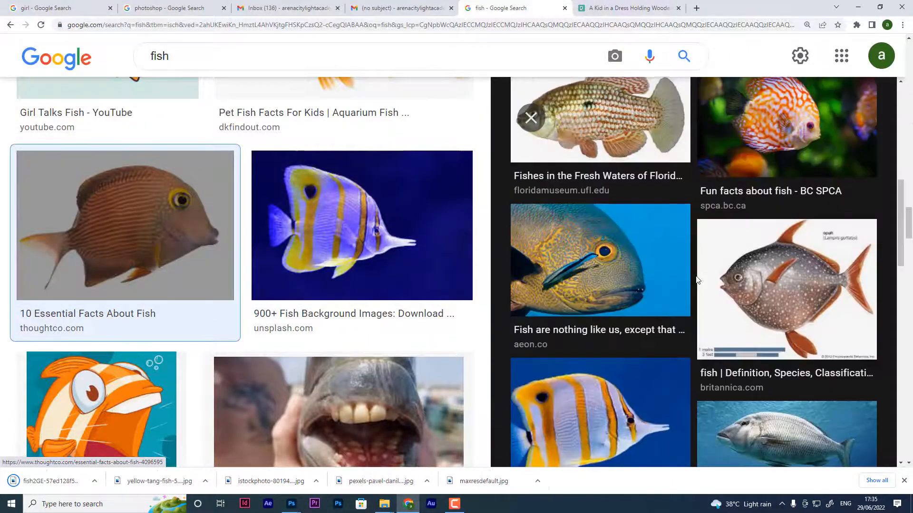
{"action": "scroll", "coordinate": [635, 309], "scroll_direction": "down", "scroll_amount": 2}
{"action": "left_click", "coordinate": [635, 309]}
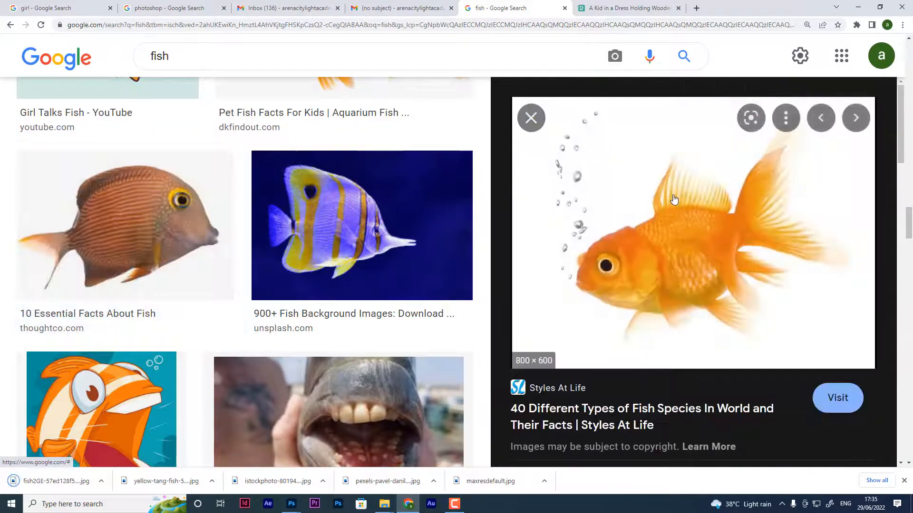
{"action": "right_click", "coordinate": [682, 195]}
{"action": "left_click", "coordinate": [712, 293]}
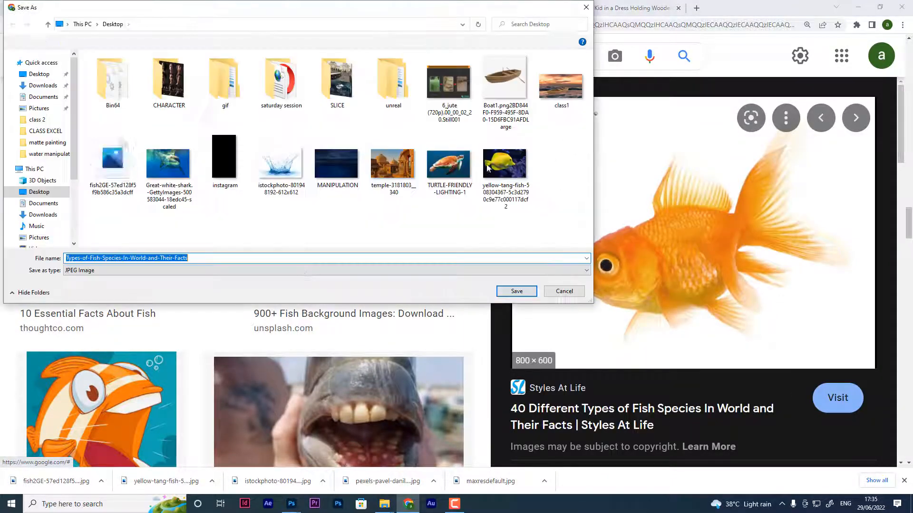
{"action": "left_click", "coordinate": [515, 291]}
- Find the 500 × 477 Styles At Life goldfish facing right among the related images and save it as Types-of-fishes-3.jpg
{"action": "scroll", "coordinate": [636, 410], "scroll_direction": "down", "scroll_amount": 5}
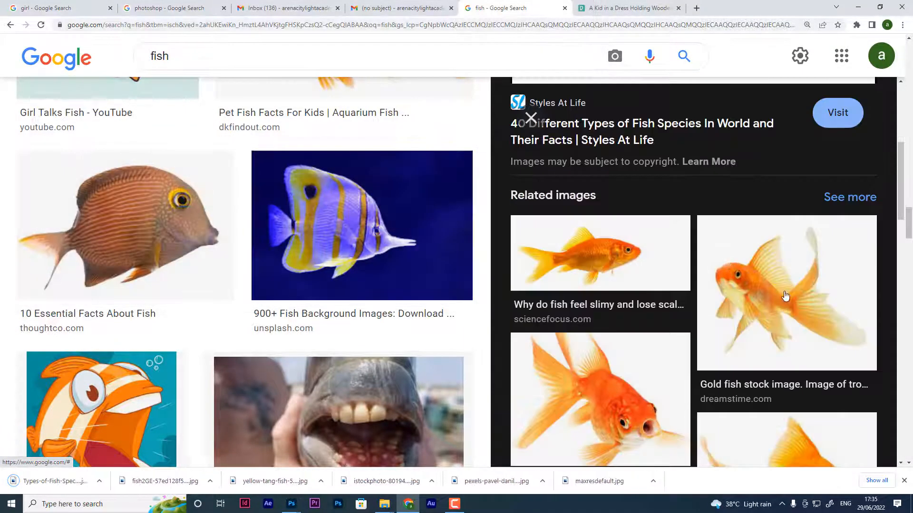
{"action": "scroll", "coordinate": [635, 409], "scroll_direction": "down", "scroll_amount": 3}
{"action": "left_click", "coordinate": [769, 316]}
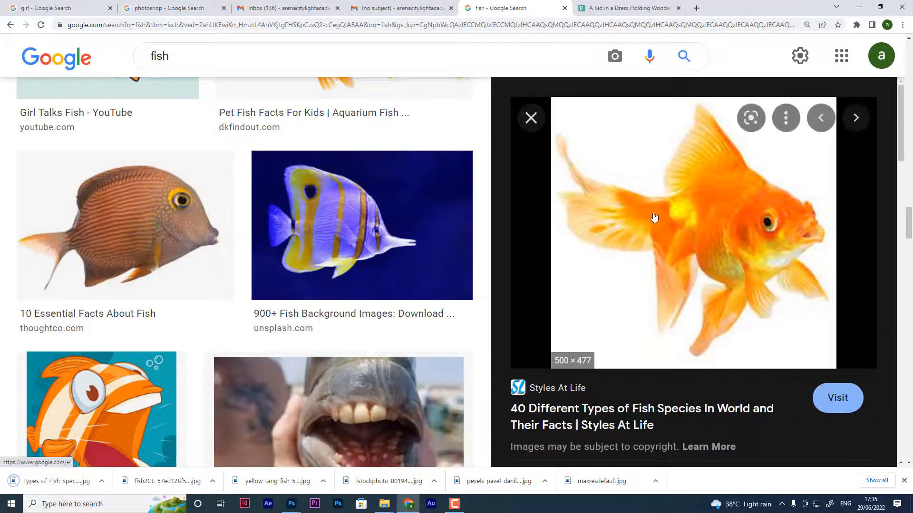
{"action": "right_click", "coordinate": [653, 190]}
{"action": "left_click", "coordinate": [682, 290]}
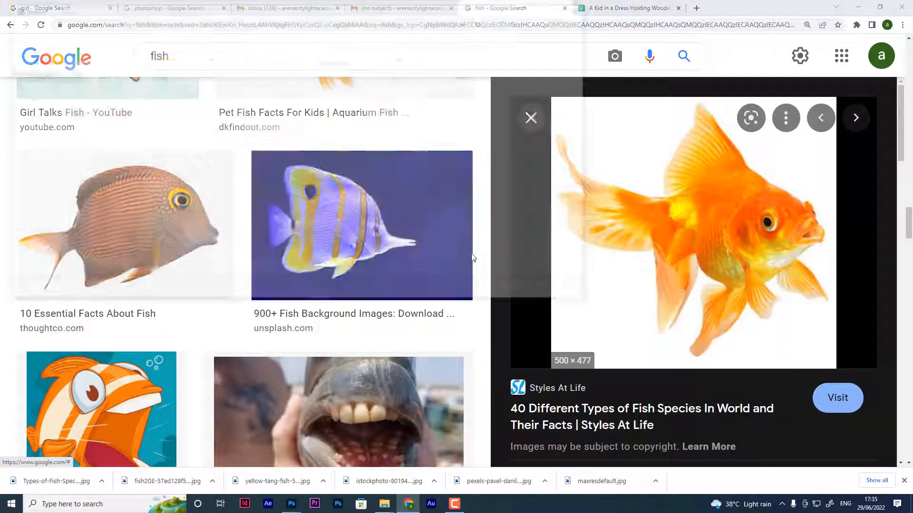
{"action": "left_click", "coordinate": [516, 291]}
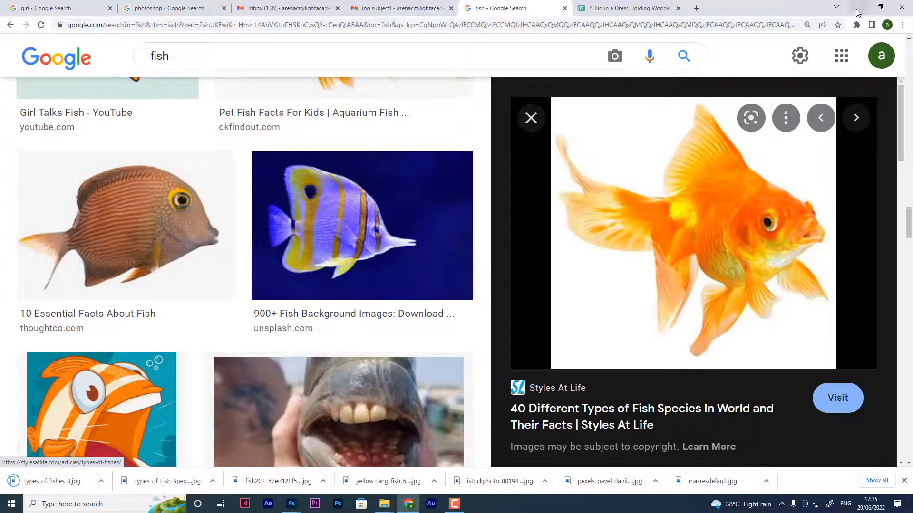
- Switch to Photoshop and open the striped fish image fish2GE-57ed128f5f9b586c35a3dcff.jpg from the Desktop
{"action": "key", "text": "alt+Tab"}
{"action": "left_click", "coordinate": [21, 5]}
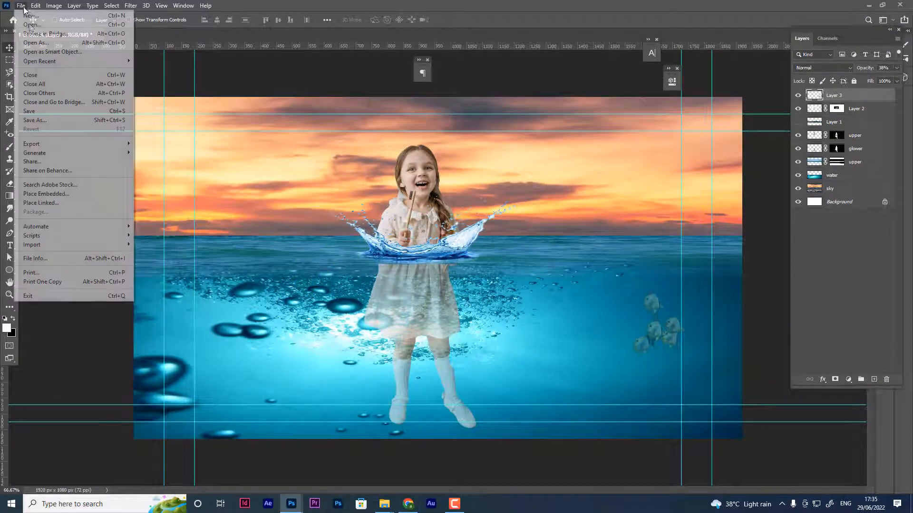
{"action": "left_click", "coordinate": [41, 26]}
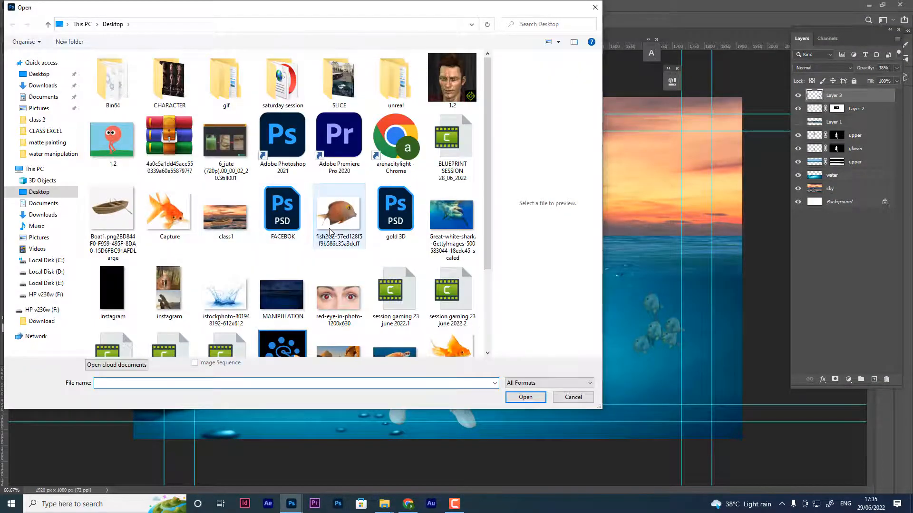
{"action": "double_click", "coordinate": [339, 214]}
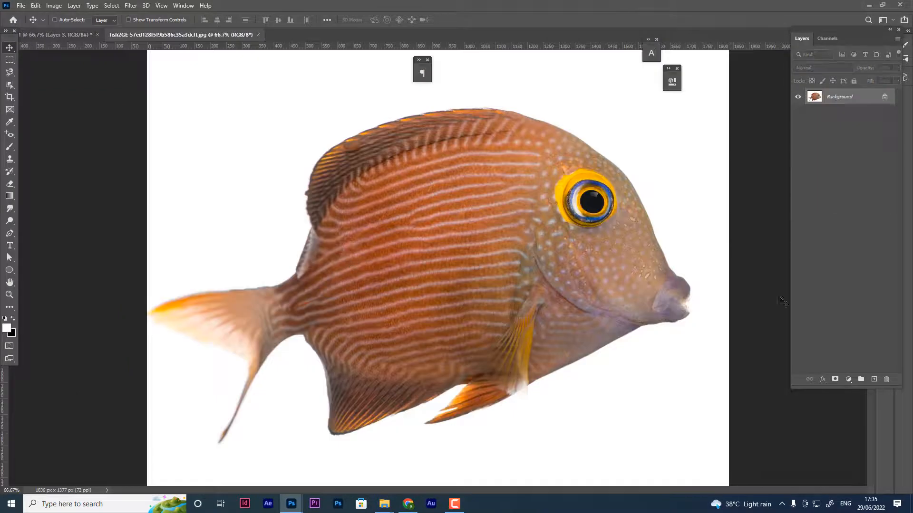
- Select the white background around the striped fish with the Magic Wand and hide it with an inverted layer mask
{"action": "left_click", "coordinate": [10, 84]}
{"action": "left_click", "coordinate": [54, 103]}
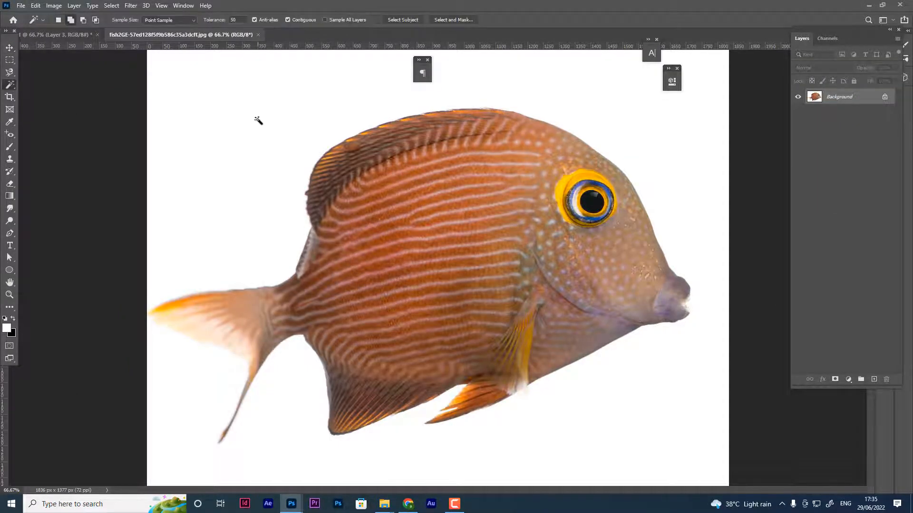
{"action": "left_click", "coordinate": [258, 122]}
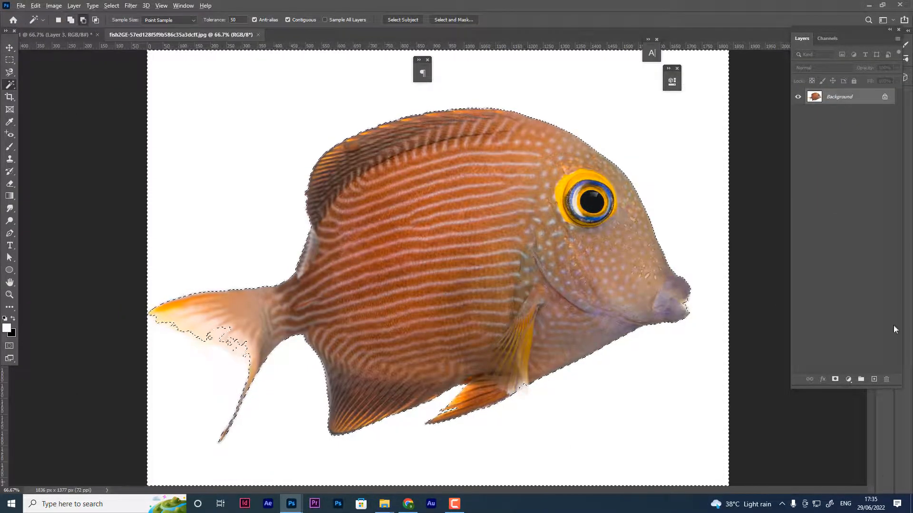
{"action": "left_click", "coordinate": [835, 380]}
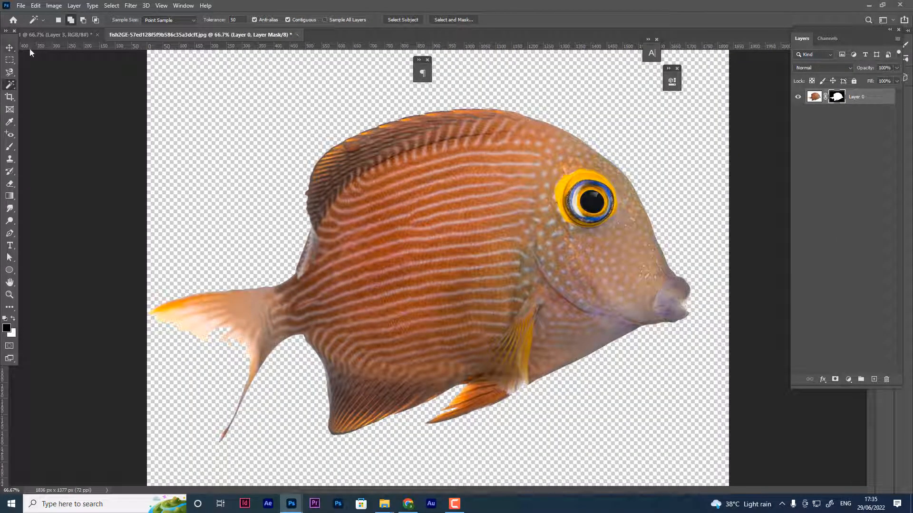
- Float the striped fish document, copy the masked fish into the sea composition with the Move tool, and minimize the source document
{"action": "left_click", "coordinate": [11, 48]}
{"action": "left_click_drag", "start_coordinate": [289, 35], "coordinate": [502, 67]}
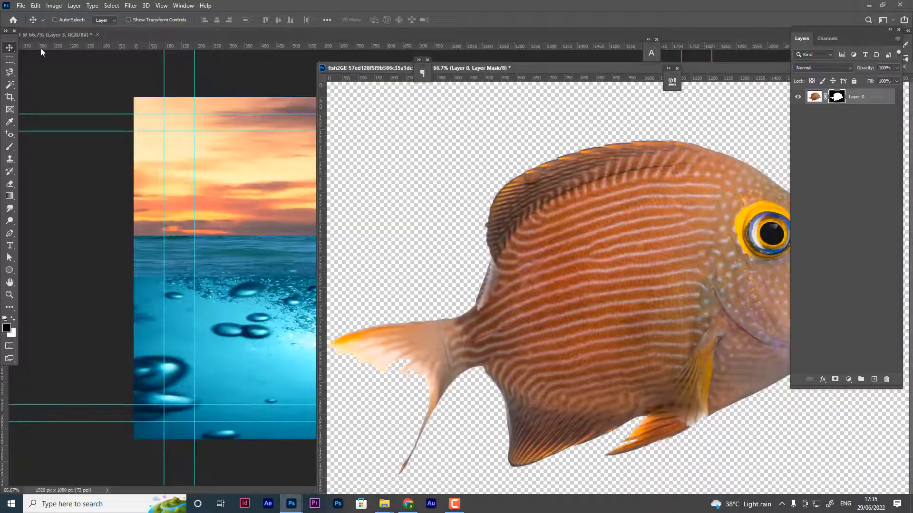
{"action": "left_click_drag", "start_coordinate": [616, 338], "coordinate": [236, 305]}
{"action": "left_click_drag", "start_coordinate": [706, 72], "coordinate": [380, 210]}
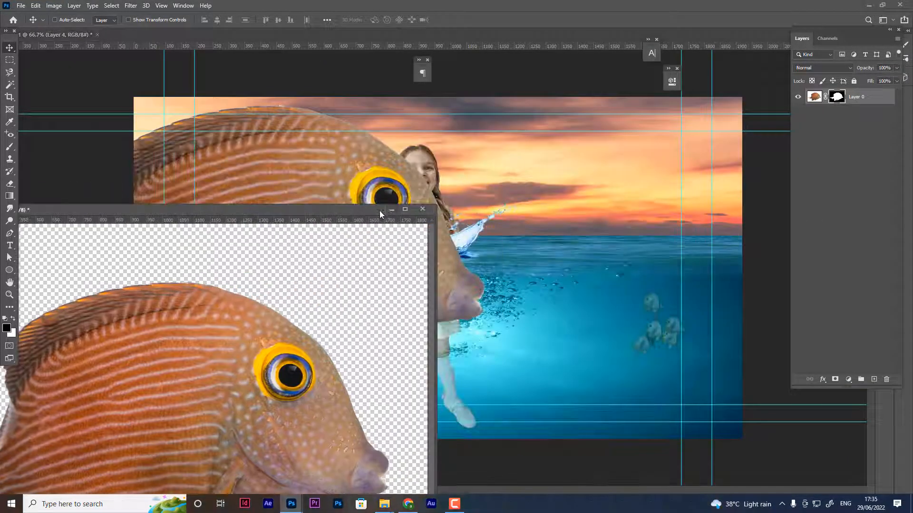
{"action": "left_click", "coordinate": [392, 212]}
- Scale the striped fish to 7%, place it in the water left of the girl, and lower its layer opacity to 63%
{"action": "key", "text": "ctrl+t"}
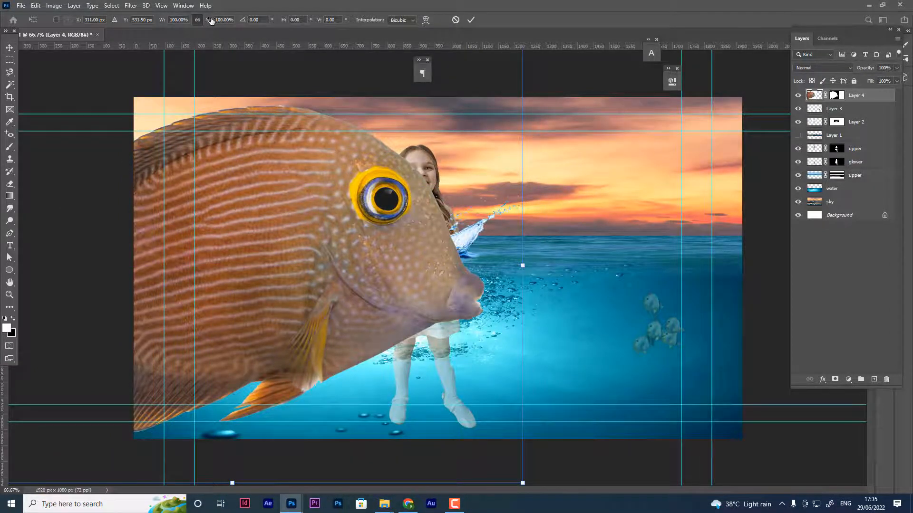
{"action": "left_click_drag", "start_coordinate": [209, 20], "coordinate": [148, 52]}
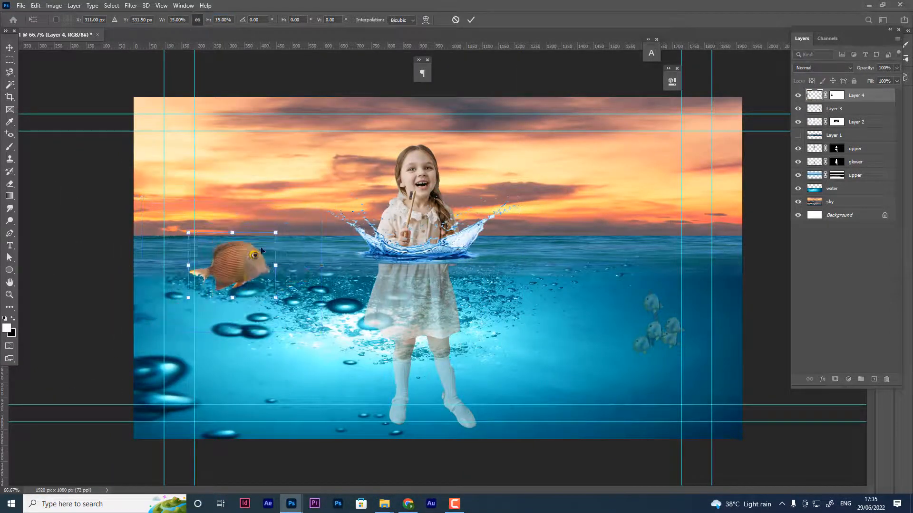
{"action": "left_click_drag", "start_coordinate": [230, 261], "coordinate": [238, 315]}
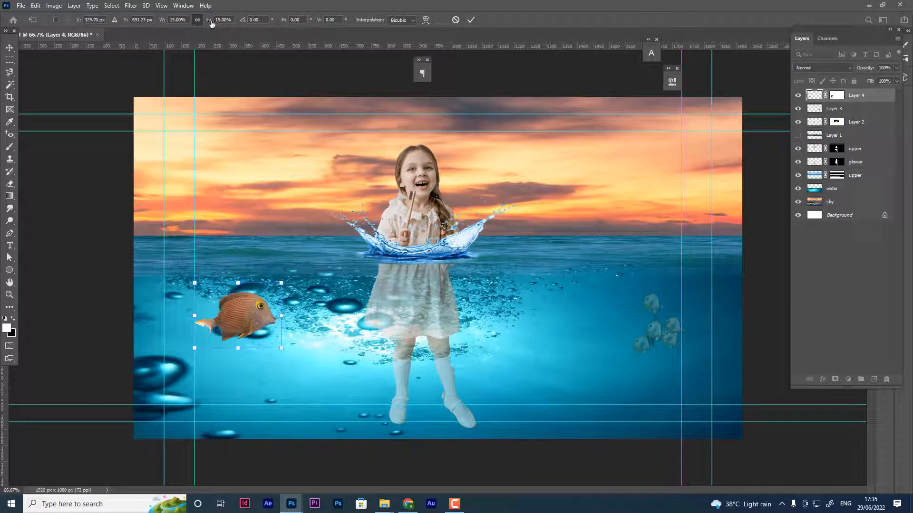
{"action": "left_click_drag", "start_coordinate": [211, 24], "coordinate": [208, 26]}
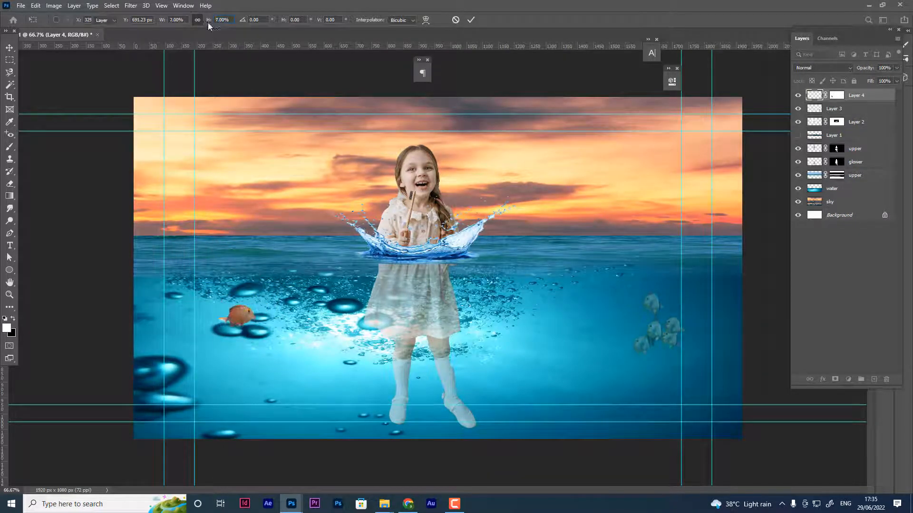
{"action": "key", "text": "Return"}
{"action": "left_click_drag", "start_coordinate": [871, 70], "coordinate": [859, 72]}
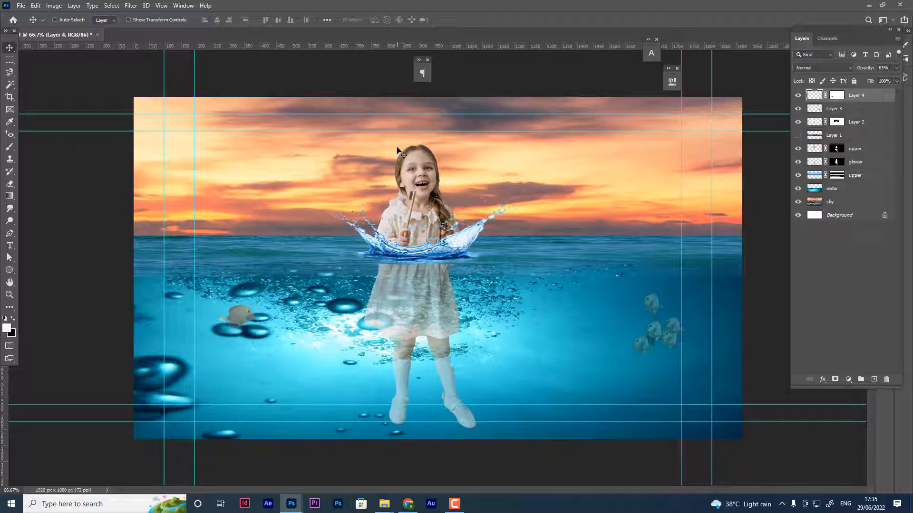
- Open the goldfish image Capture.PNG from the Desktop
{"action": "left_click", "coordinate": [21, 6]}
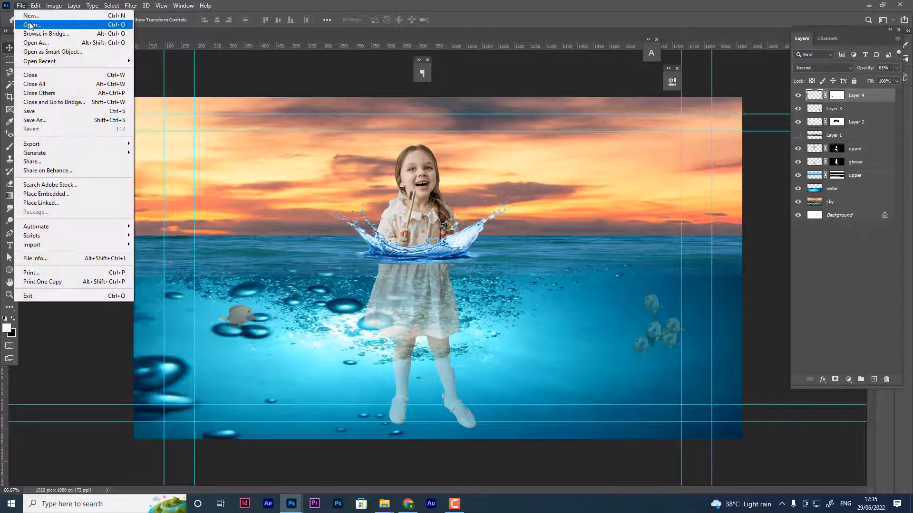
{"action": "left_click", "coordinate": [29, 20]}
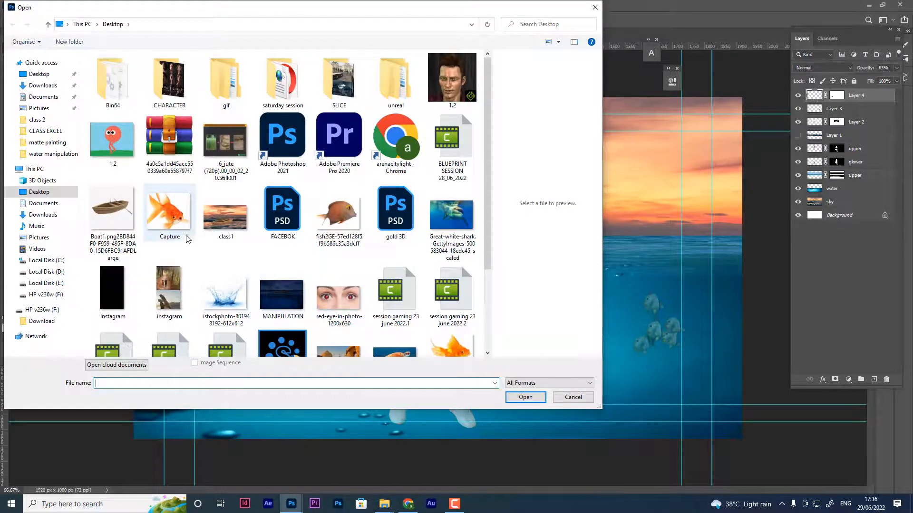
{"action": "double_click", "coordinate": [184, 236]}
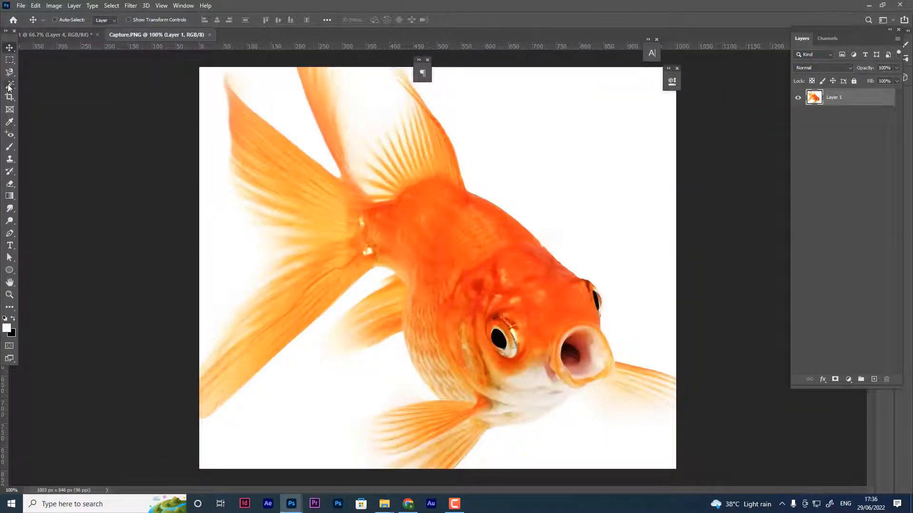
- Select the white background above and beside the goldfish with the Magic Wand and hide it with an inverted layer mask
{"action": "left_click", "coordinate": [9, 85]}
{"action": "left_click", "coordinate": [629, 183]}
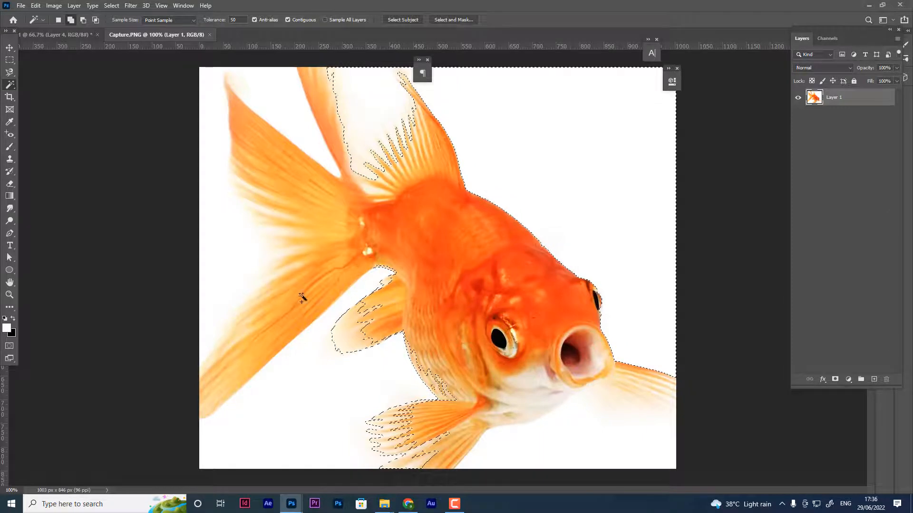
{"action": "left_click", "coordinate": [223, 157]}
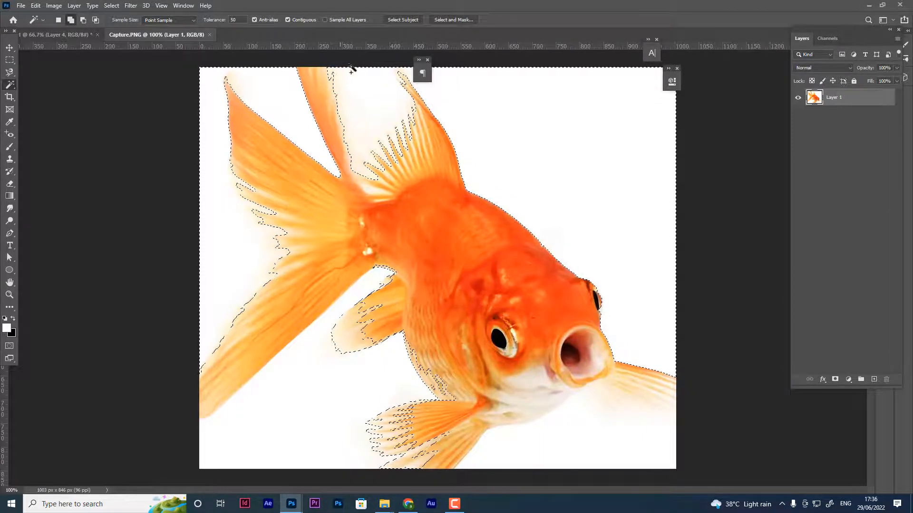
{"action": "left_click", "coordinate": [835, 379], "text": "alt"}
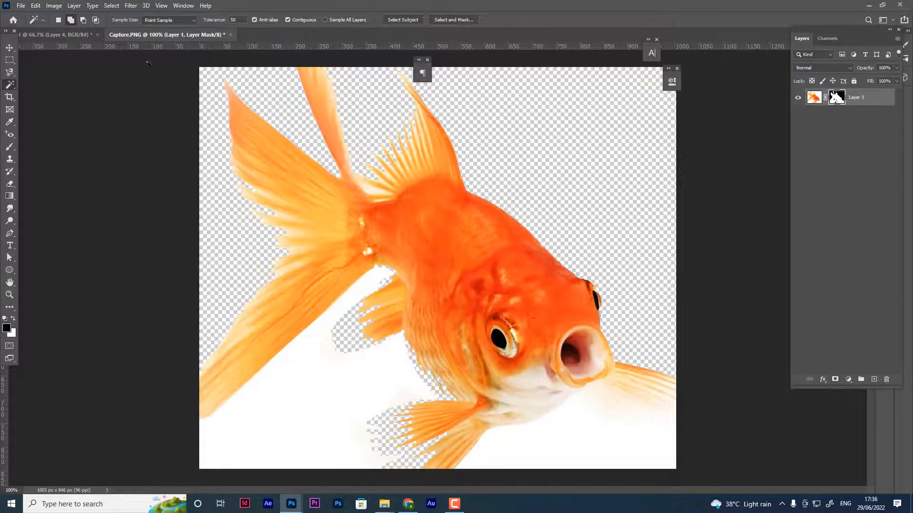
- Hide the remaining white areas below the goldfish on its layer mask and close Capture.PNG without saving
{"action": "left_click", "coordinate": [249, 414]}
{"action": "key", "text": "Delete"}
{"action": "key", "text": "ctrl+d"}
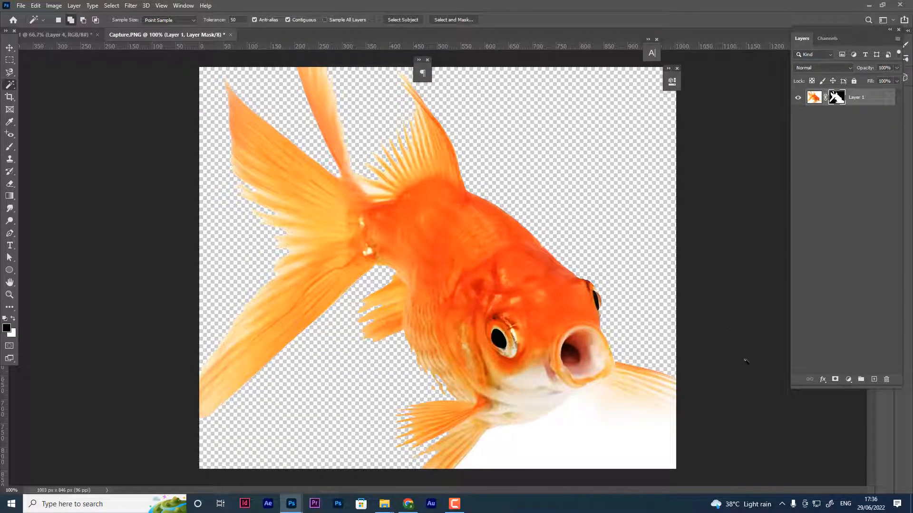
{"action": "left_click", "coordinate": [571, 449]}
{"action": "key", "text": "Delete"}
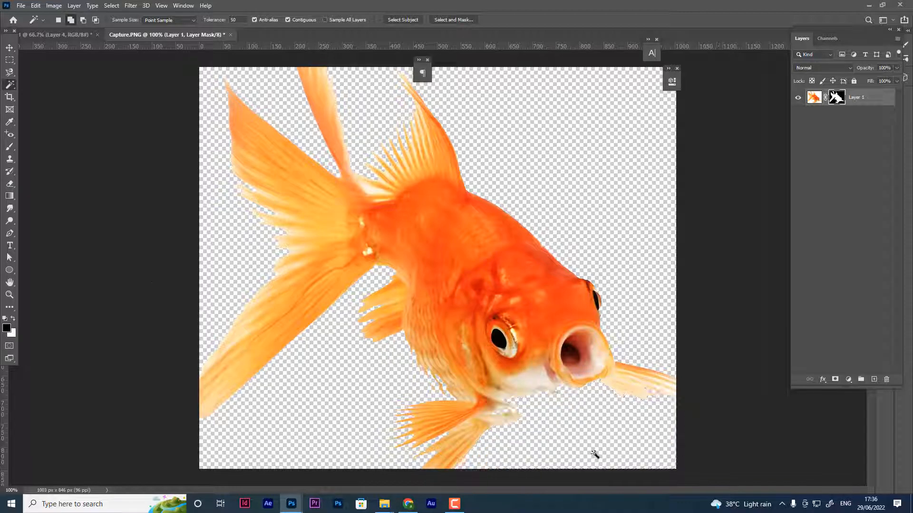
{"action": "key", "text": "ctrl+d"}
{"action": "left_click", "coordinate": [230, 34]}
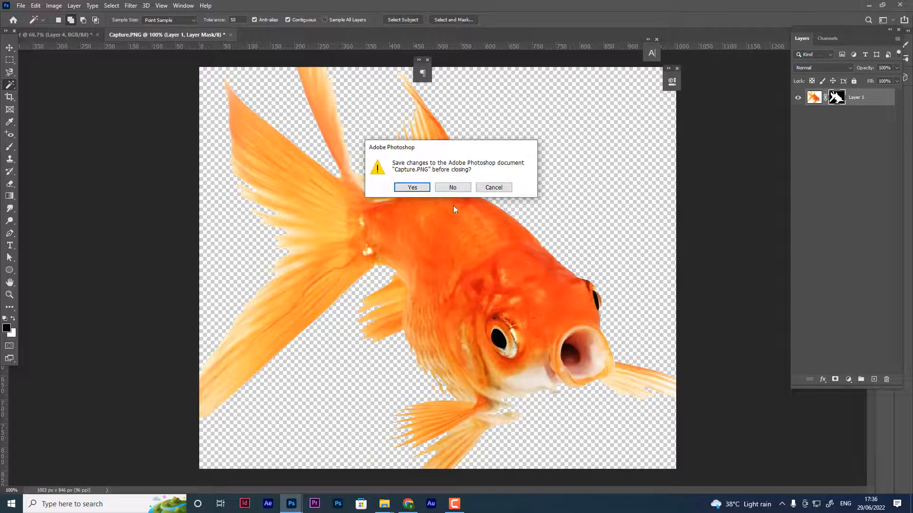
{"action": "left_click", "coordinate": [452, 188]}
- Open the turtle image TURTLE-FRIENDLY-LIGHTING-1.jpg from the Desktop
{"action": "left_click", "coordinate": [21, 6]}
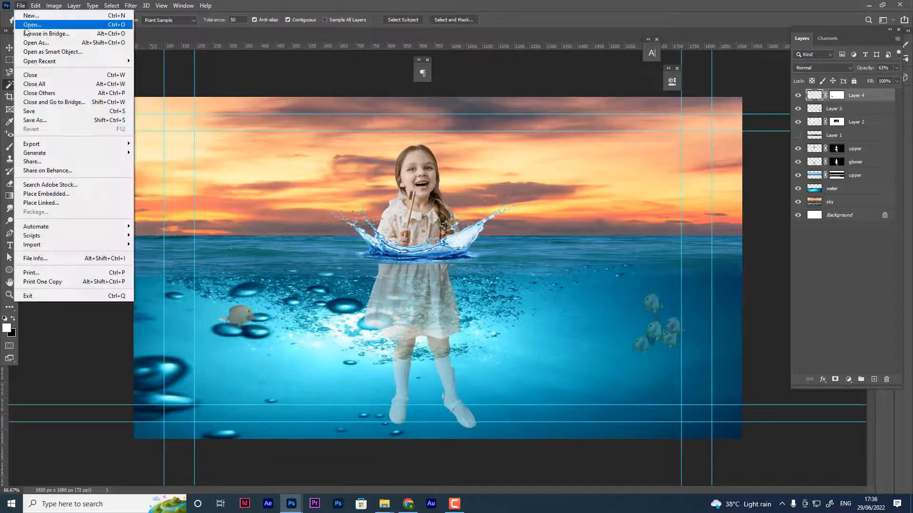
{"action": "left_click", "coordinate": [27, 25]}
{"action": "scroll", "coordinate": [296, 243], "scroll_direction": "down", "scroll_amount": 3}
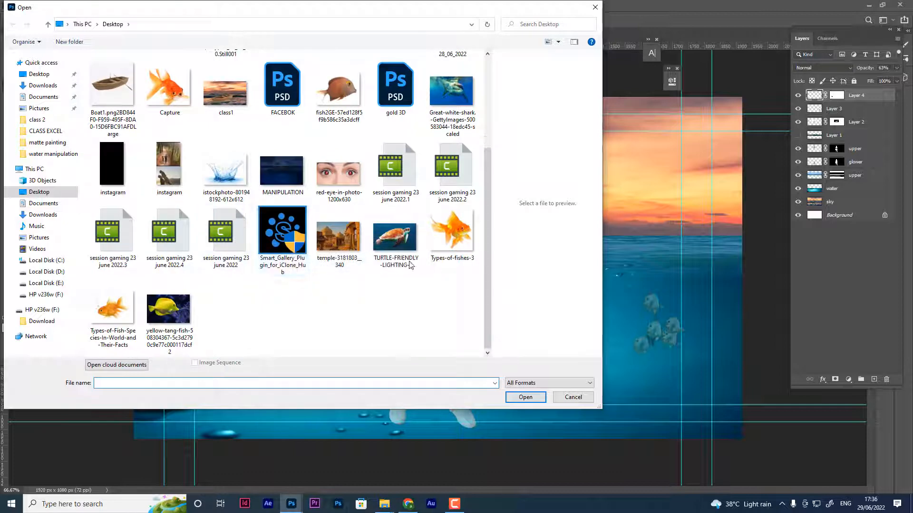
{"action": "left_click", "coordinate": [403, 238]}
{"action": "double_click", "coordinate": [403, 237]}
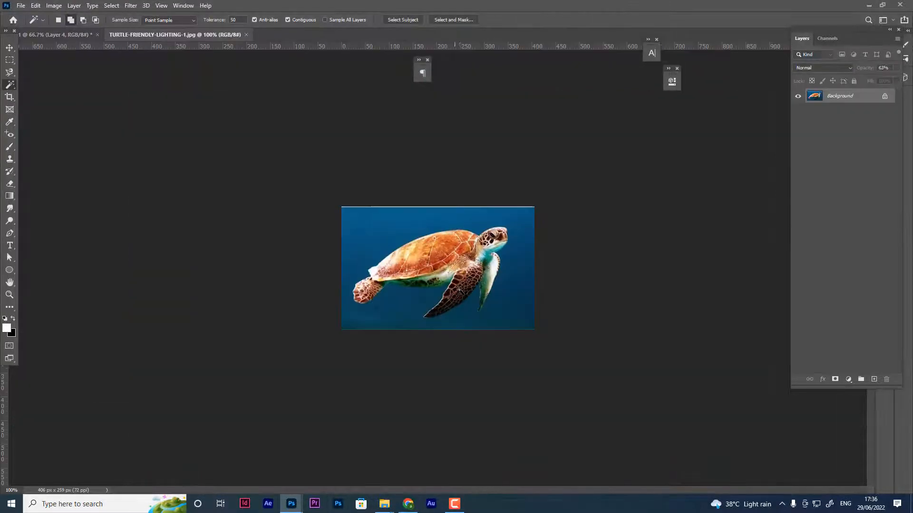
- Select the turtle with the Object Selection tool and hide its blue background with a layer mask
{"action": "right_click", "coordinate": [11, 88]}
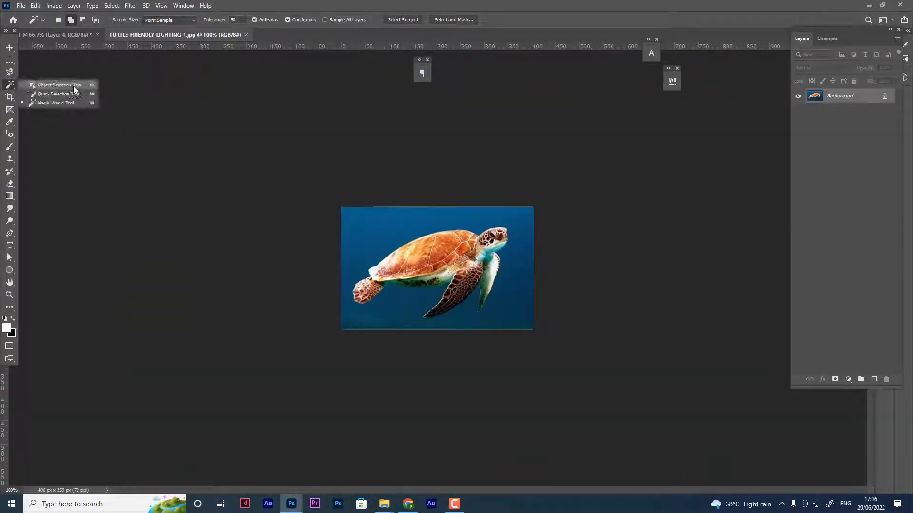
{"action": "left_click", "coordinate": [57, 86]}
{"action": "left_click_drag", "start_coordinate": [317, 181], "coordinate": [561, 330]}
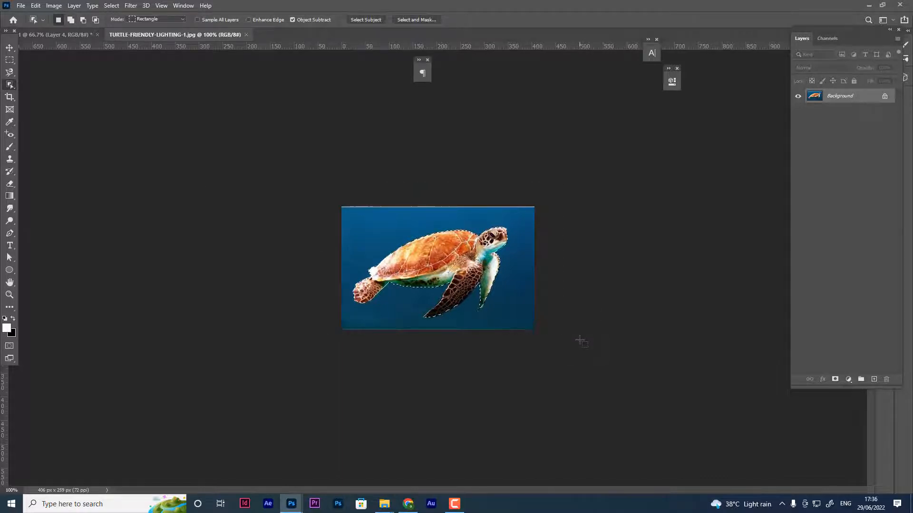
{"action": "left_click", "coordinate": [836, 380]}
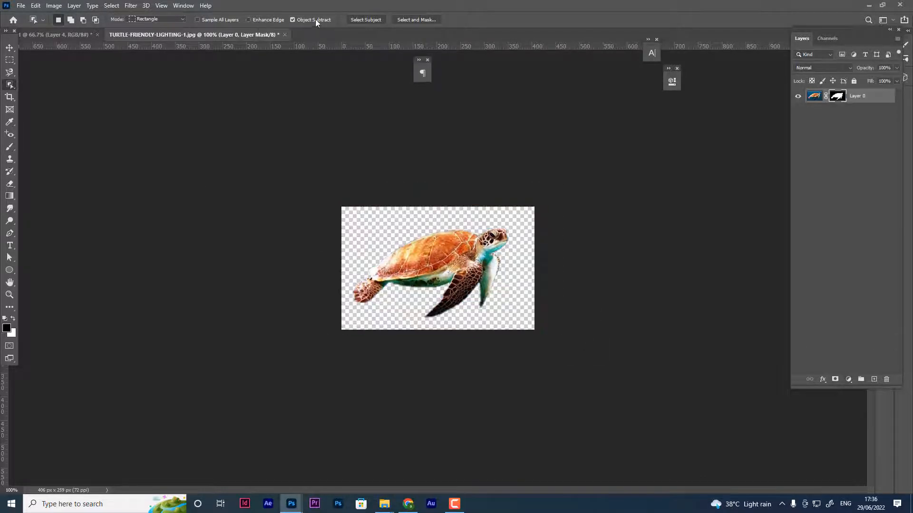
- Copy the masked turtle into the sea composition below the striped fish and lower its layer opacity to 60%
{"action": "left_click_drag", "start_coordinate": [236, 37], "coordinate": [447, 68]}
{"action": "key", "text": "v"}
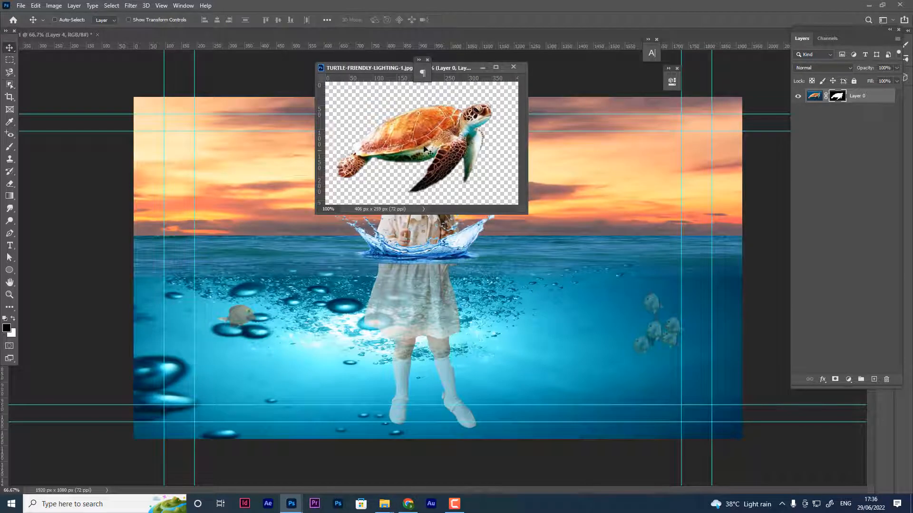
{"action": "left_click_drag", "start_coordinate": [426, 150], "coordinate": [289, 348]}
{"action": "left_click", "coordinate": [482, 67]}
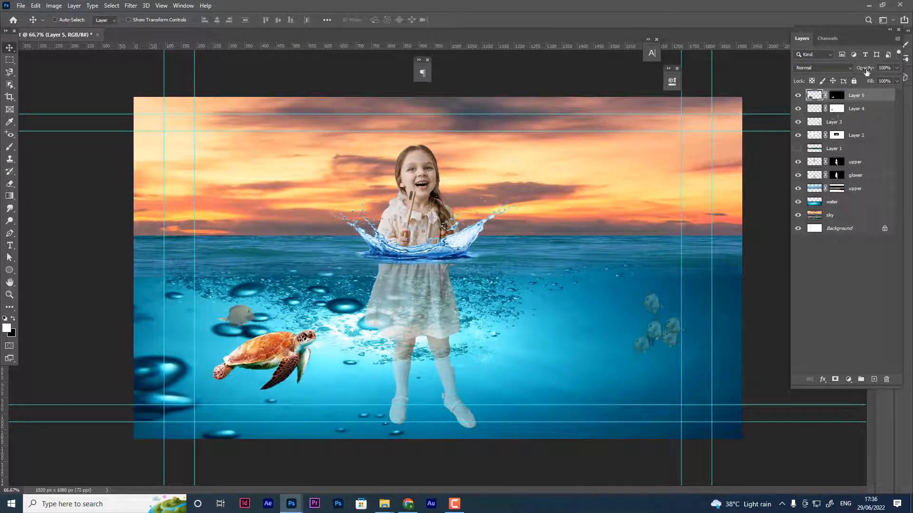
{"action": "left_click_drag", "start_coordinate": [853, 77], "coordinate": [850, 77]}
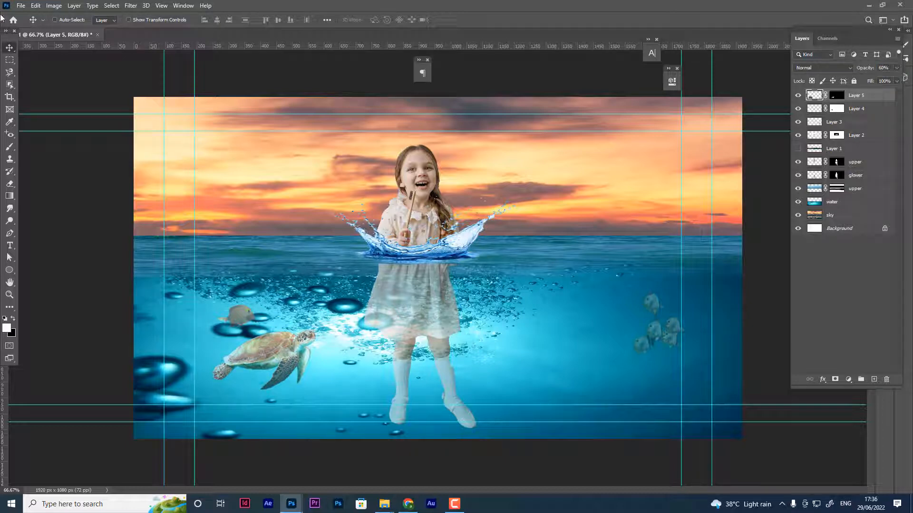
- Open the yellow tang fish image from the Desktop
{"action": "left_click", "coordinate": [21, 5]}
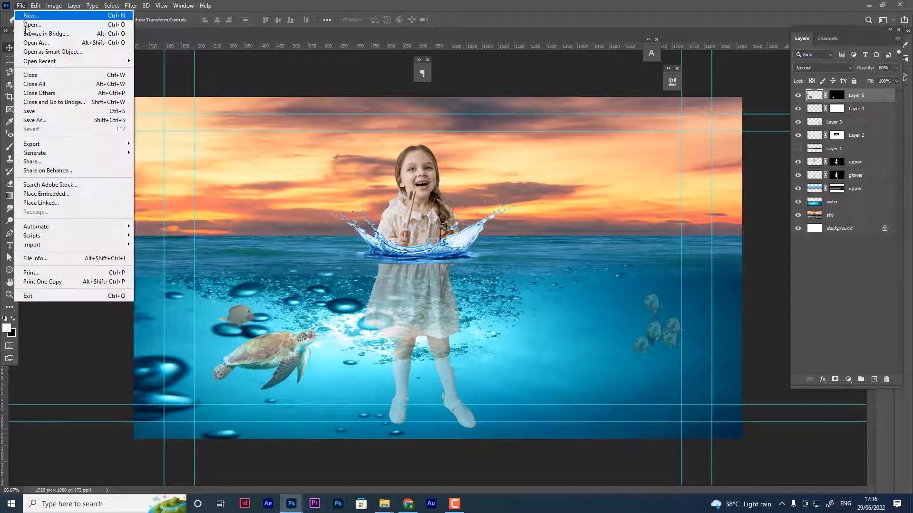
{"action": "left_click", "coordinate": [29, 25]}
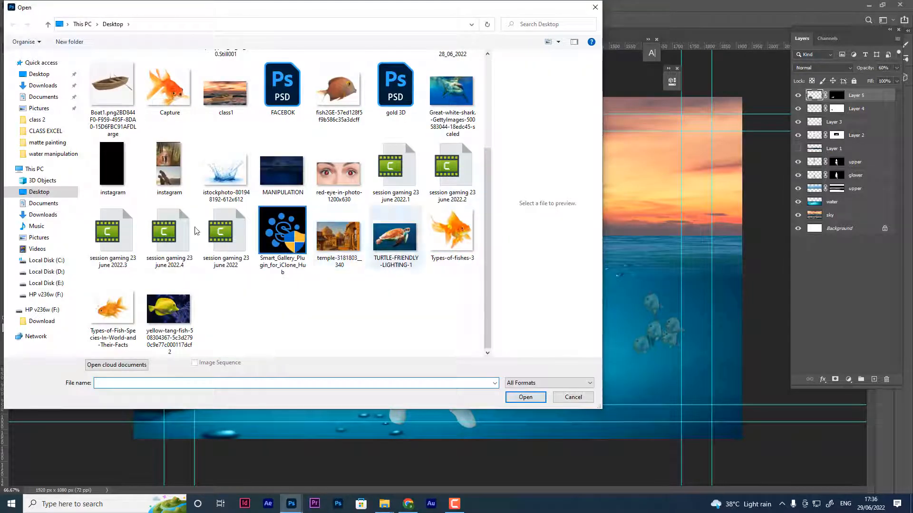
{"action": "double_click", "coordinate": [169, 309]}
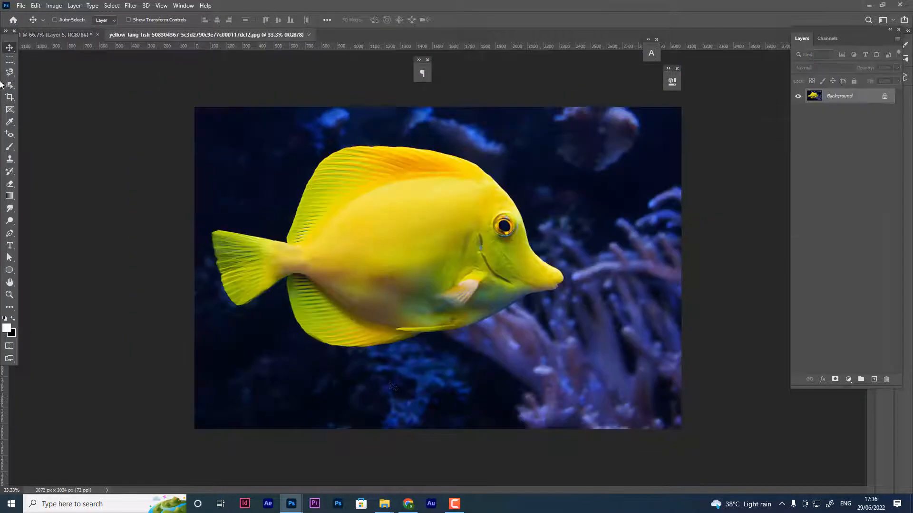
- Select the yellow fish with the Object Selection tool and copy it onto a new layer
{"action": "left_click_drag", "start_coordinate": [10, 84], "coordinate": [43, 85]}
{"action": "left_click_drag", "start_coordinate": [192, 79], "coordinate": [589, 377]}
{"action": "key", "text": "ctrl+j"}
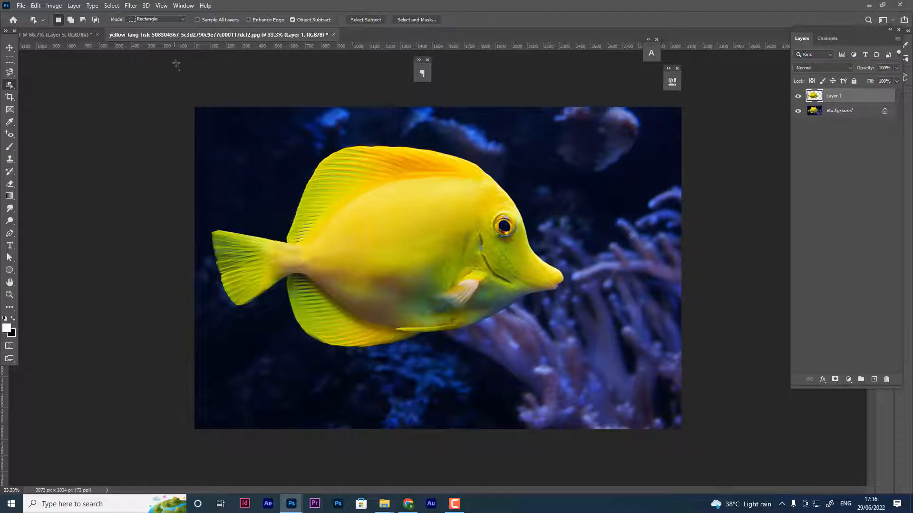
- Float the yellow tang document, copy the cut-out fish into the sea composition with the Move tool, and minimize the source document
{"action": "left_click_drag", "start_coordinate": [207, 35], "coordinate": [412, 72]}
{"action": "key", "text": "v"}
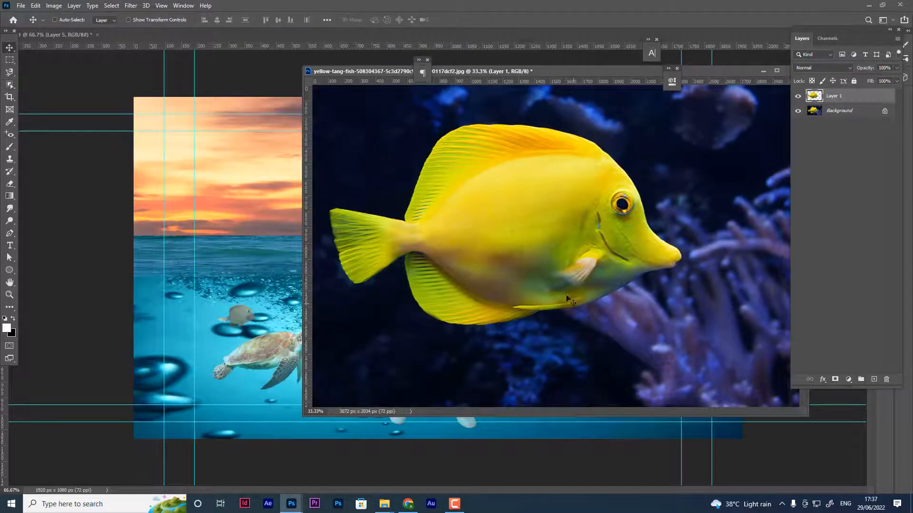
{"action": "left_click_drag", "start_coordinate": [567, 298], "coordinate": [219, 285]}
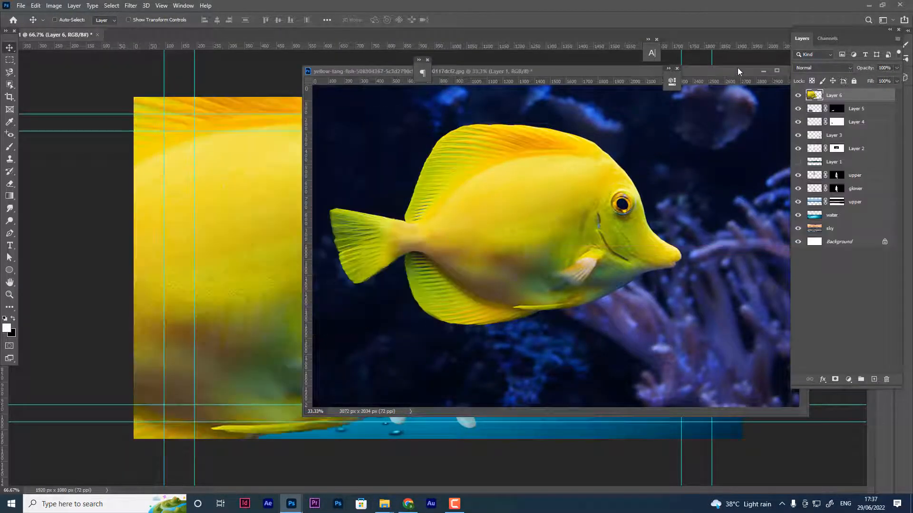
{"action": "left_click", "coordinate": [764, 72]}
- Scale the yellow fish to 9%, flip it horizontally to face the girl, and place it beside the small fish group
{"action": "key", "text": "ctrl+t"}
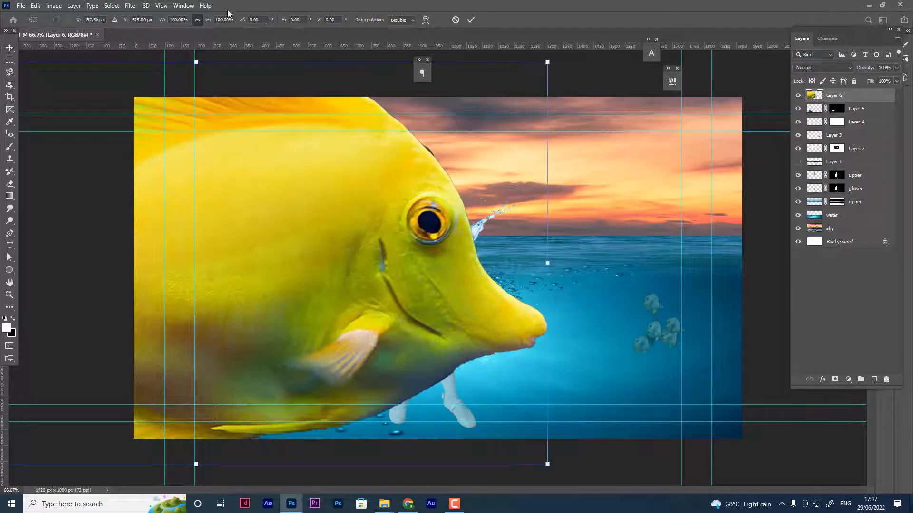
{"action": "left_click_drag", "start_coordinate": [207, 20], "coordinate": [164, 75]}
{"action": "left_click_drag", "start_coordinate": [230, 272], "coordinate": [607, 349]}
{"action": "right_click", "coordinate": [588, 348]}
{"action": "left_click", "coordinate": [613, 335]}
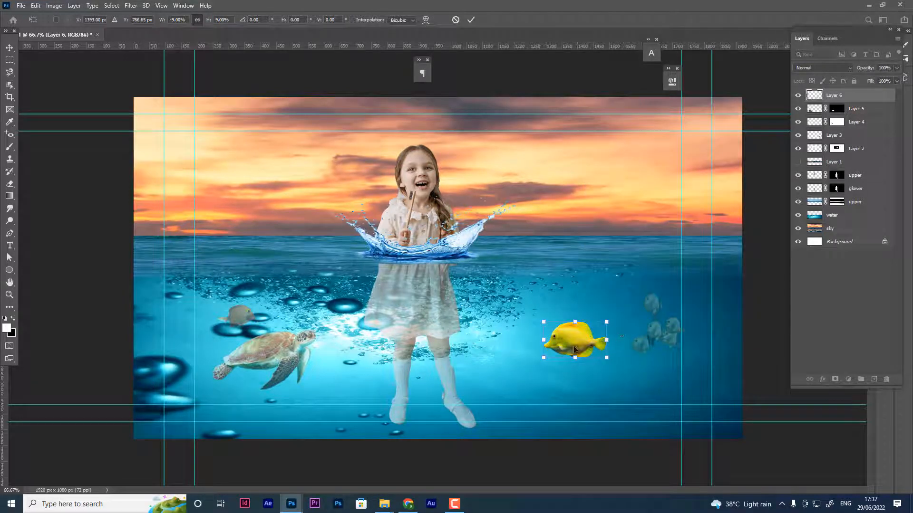
{"action": "left_click_drag", "start_coordinate": [574, 349], "coordinate": [593, 323]}
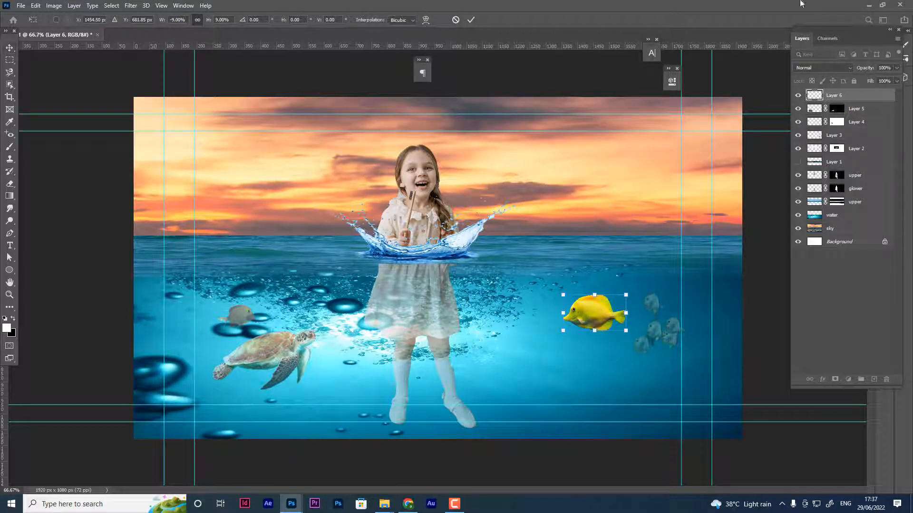
- Lower the yellow fish layer's opacity to 59% and apply its transform
{"action": "left_click_drag", "start_coordinate": [872, 72], "coordinate": [852, 84]}
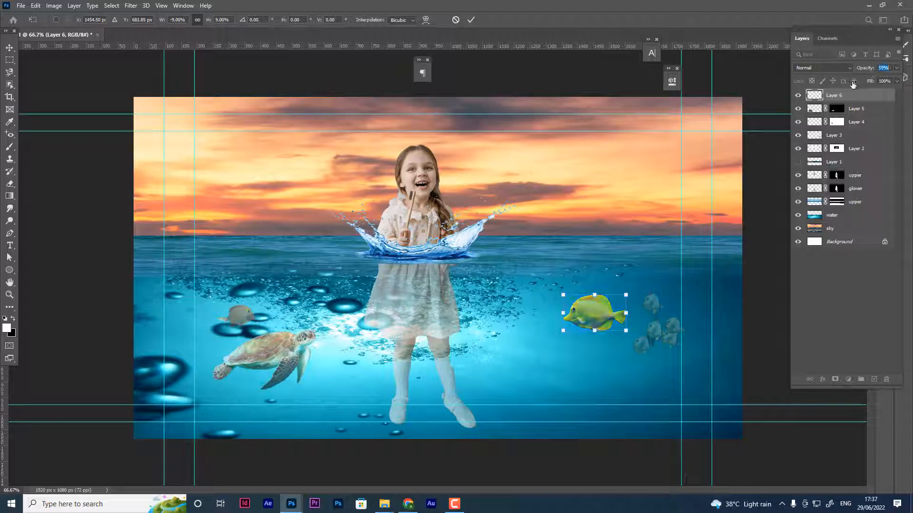
{"action": "key", "text": "Return"}
{"action": "key", "text": "Return"}
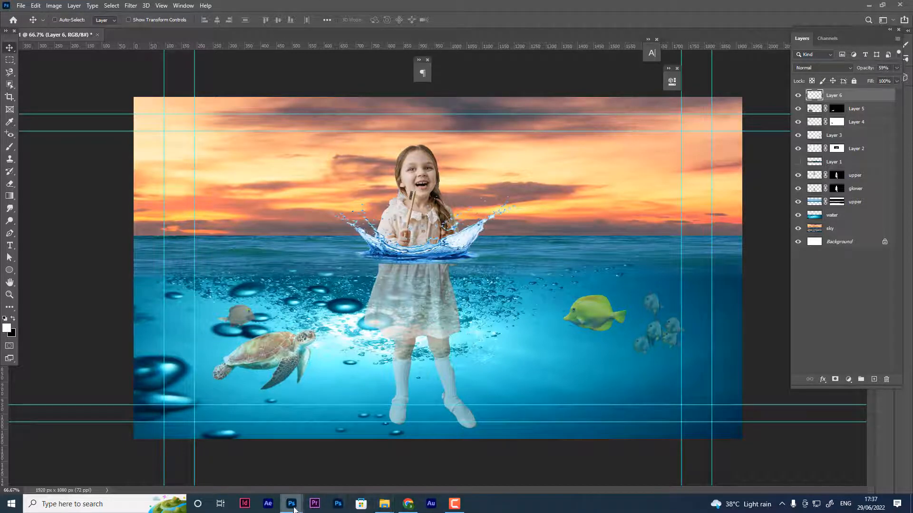
- View the minimized reference image maxresdefault.jpg as a docked document and return to the sea composition
{"action": "mouse_move", "coordinate": [291, 503]}
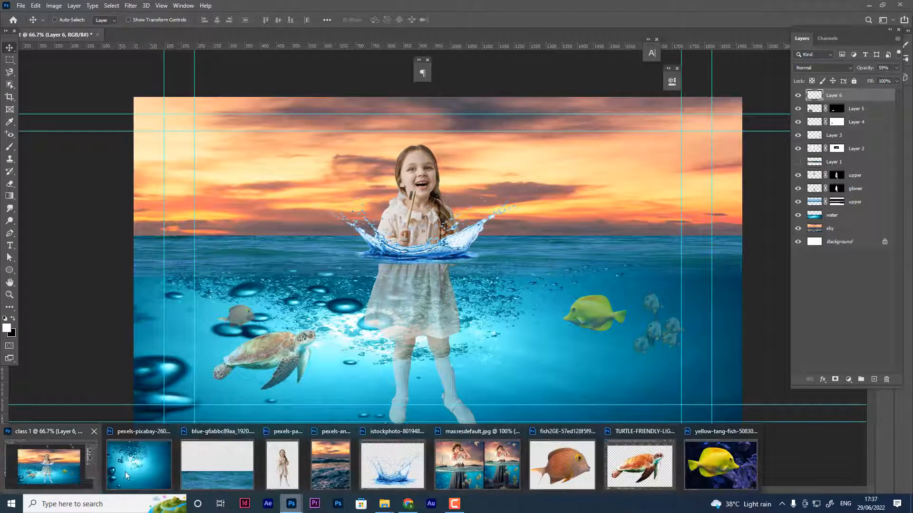
{"action": "left_click", "coordinate": [500, 481]}
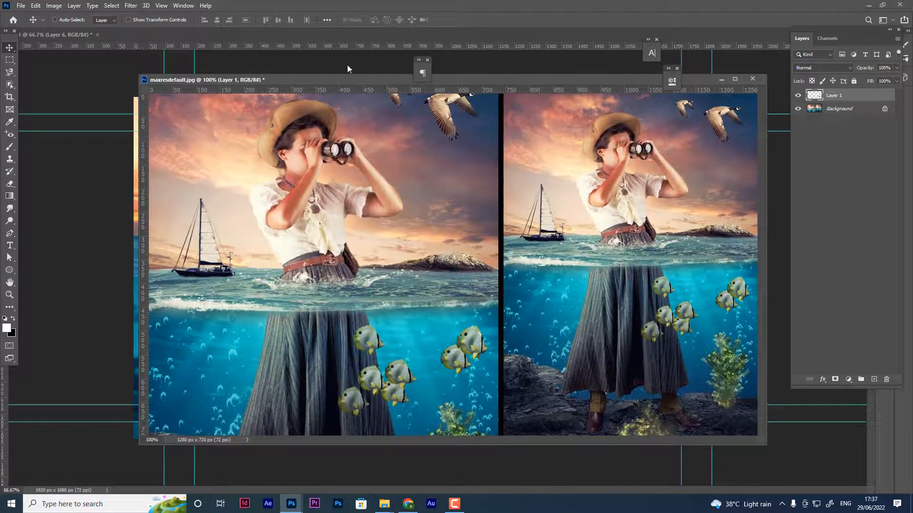
{"action": "left_click_drag", "start_coordinate": [341, 76], "coordinate": [318, 34]}
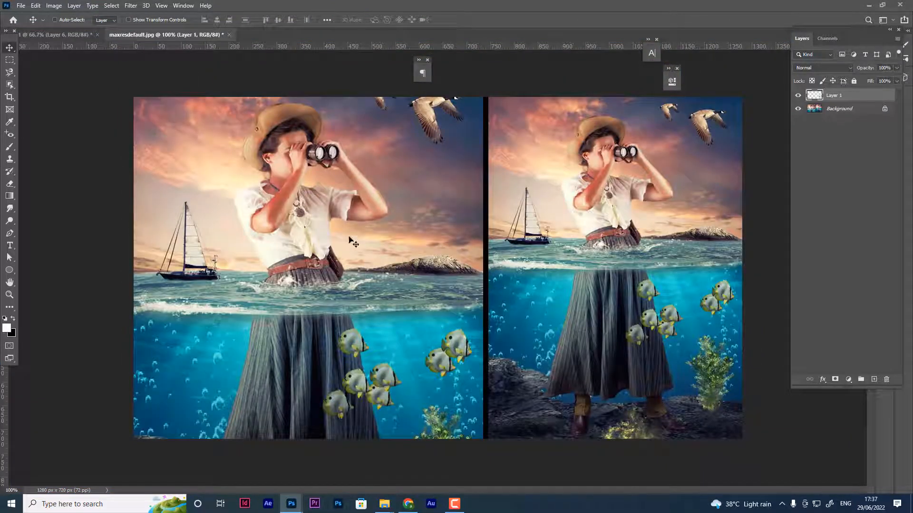
{"action": "left_click", "coordinate": [65, 36]}
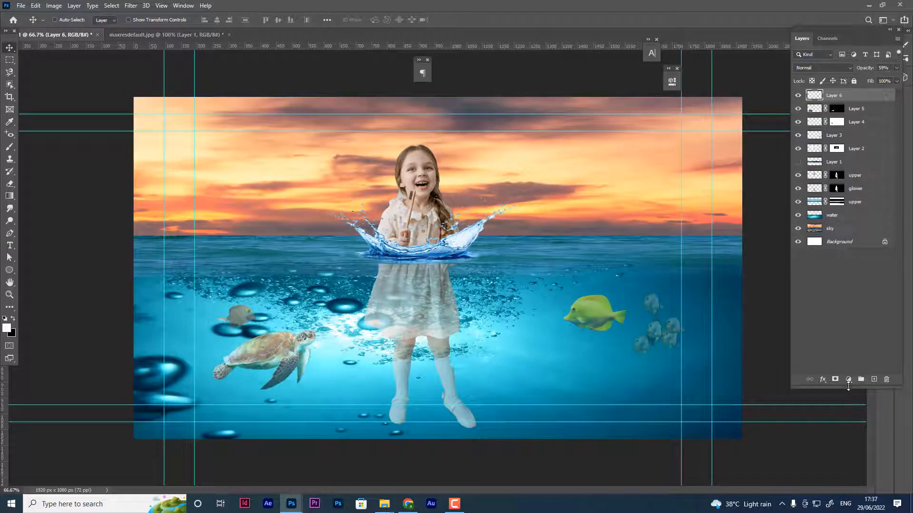
- Add a Photo Filter adjustment layer above all layers using Warming Filter (85) at 72% density
{"action": "left_click", "coordinate": [849, 379]}
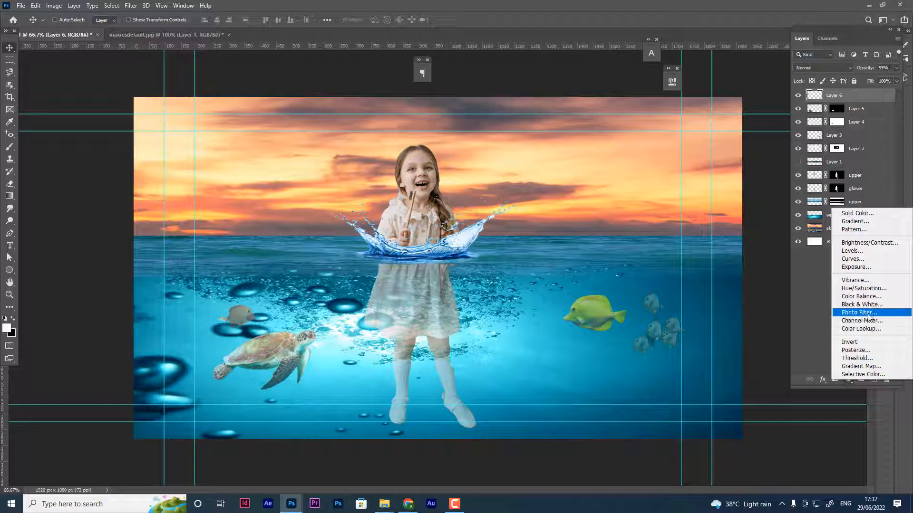
{"action": "left_click", "coordinate": [868, 314]}
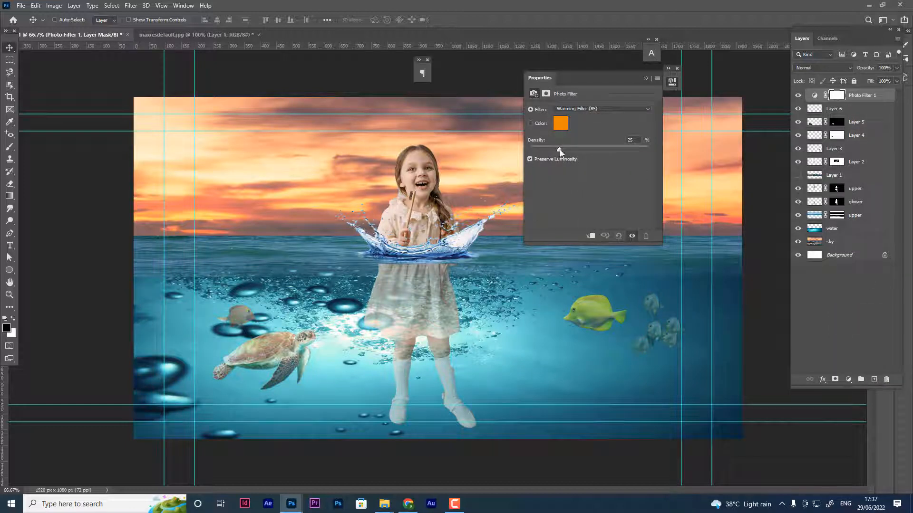
{"action": "left_click_drag", "start_coordinate": [586, 149], "coordinate": [614, 150]}
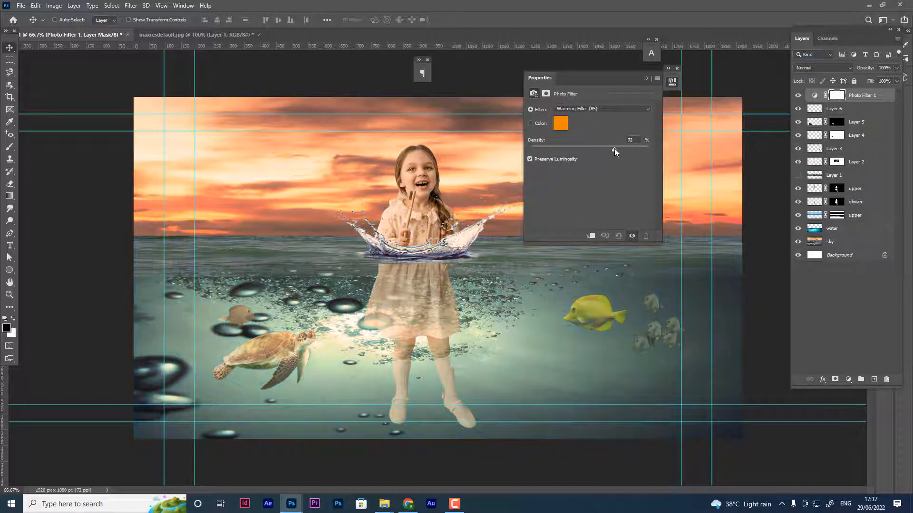
{"action": "left_click", "coordinate": [645, 78]}
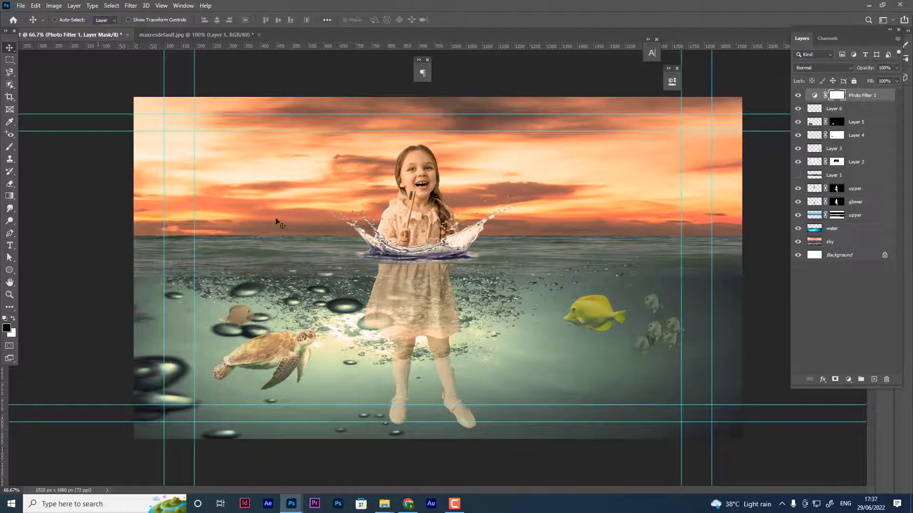
- Hide the water splash layer, Layer 2, in the sea composition
{"action": "left_click", "coordinate": [813, 164]}
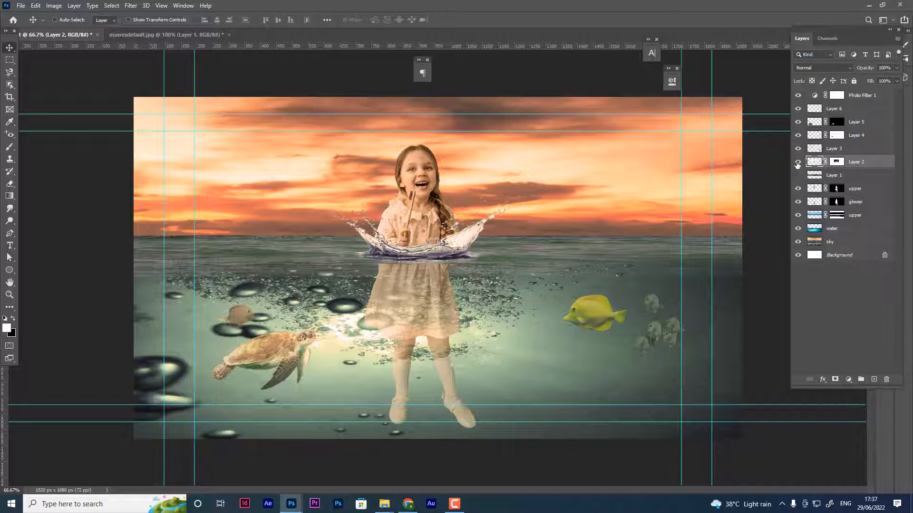
{"action": "left_click", "coordinate": [798, 162]}
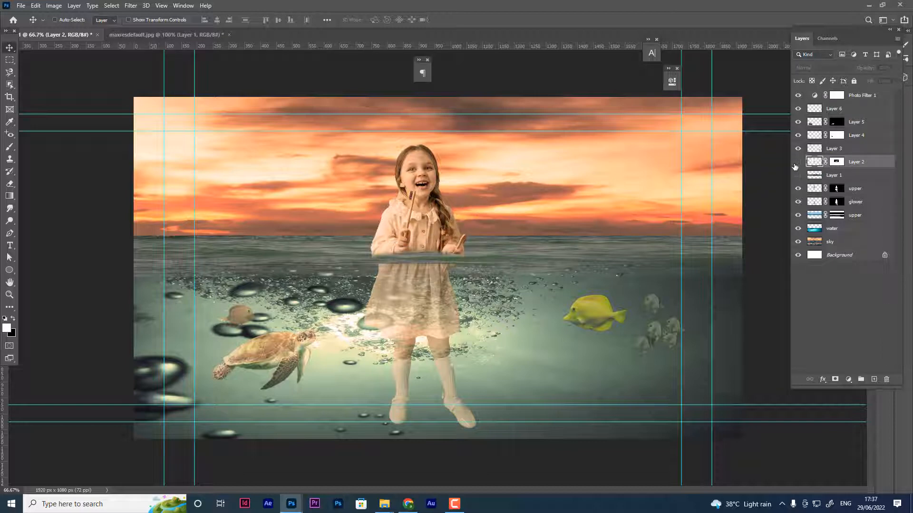
{"action": "left_click", "coordinate": [796, 164]}
{"action": "left_click", "coordinate": [796, 163]}
- Check the sky layer by toggling its visibility, and show Layer 1, the dark wave strip
{"action": "left_click", "coordinate": [831, 228]}
{"action": "left_click", "coordinate": [798, 242]}
{"action": "left_click", "coordinate": [797, 241]}
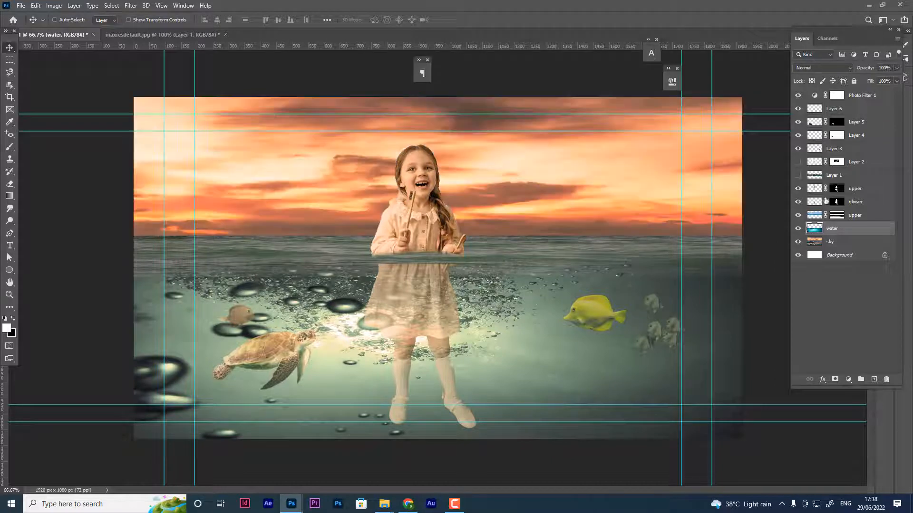
{"action": "left_click", "coordinate": [858, 150]}
{"action": "left_click", "coordinate": [798, 176]}
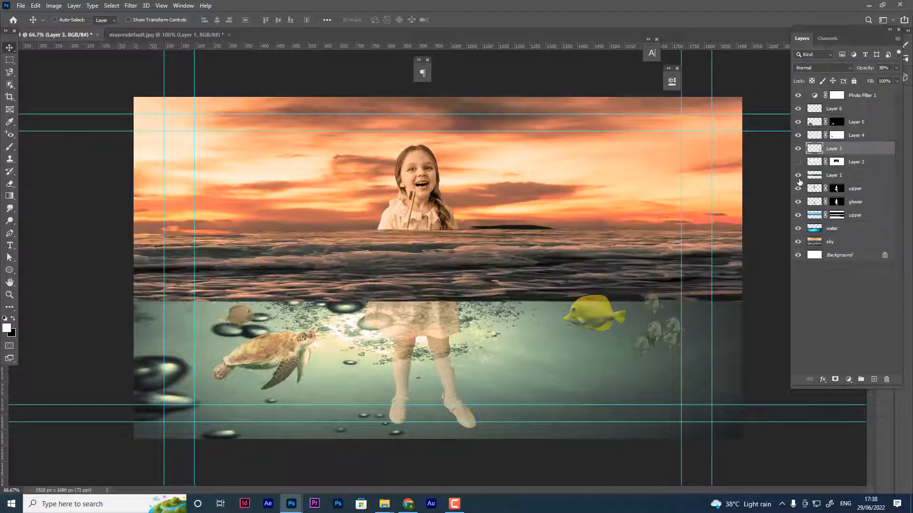
{"action": "left_click_drag", "start_coordinate": [430, 280], "coordinate": [424, 271]}
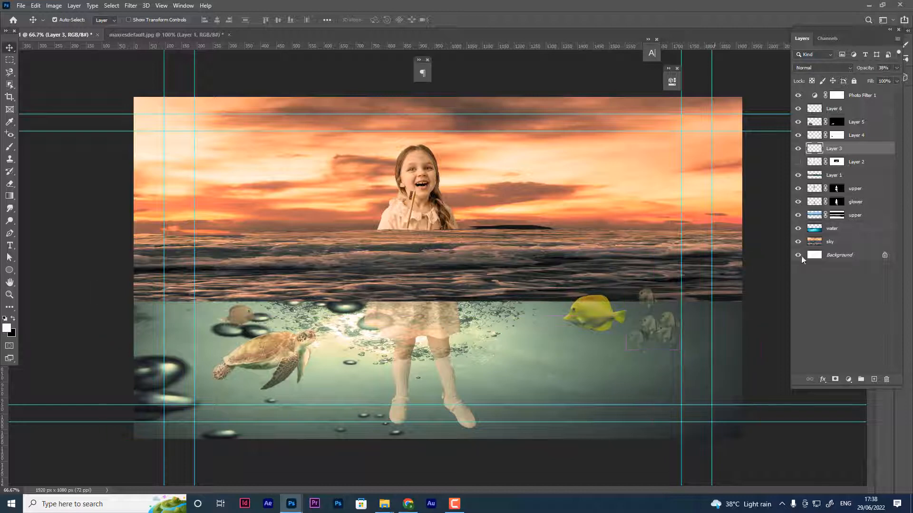
{"action": "key", "text": "ctrl+z"}
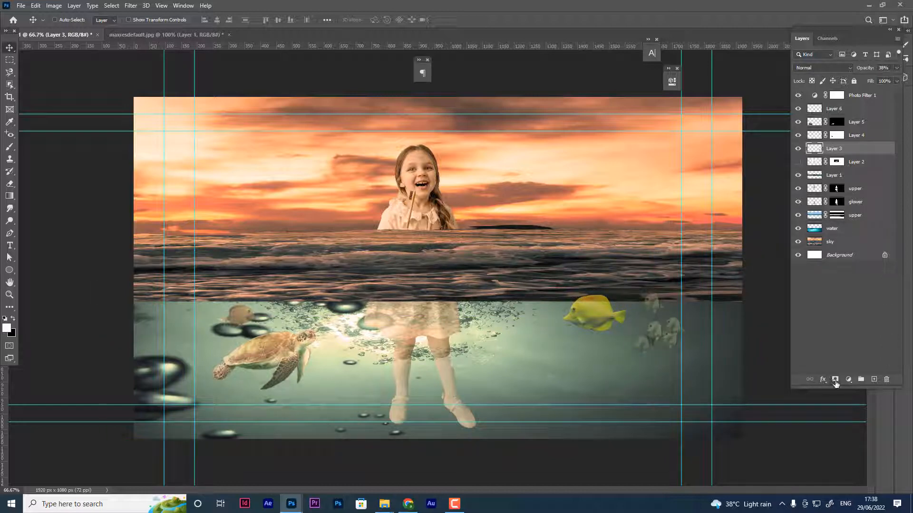
- Add a layer mask to Layer 3 and ready the Brush tool with black as the foreground colour
{"action": "left_click", "coordinate": [835, 380]}
{"action": "key", "text": "x"}
{"action": "key", "text": "b"}
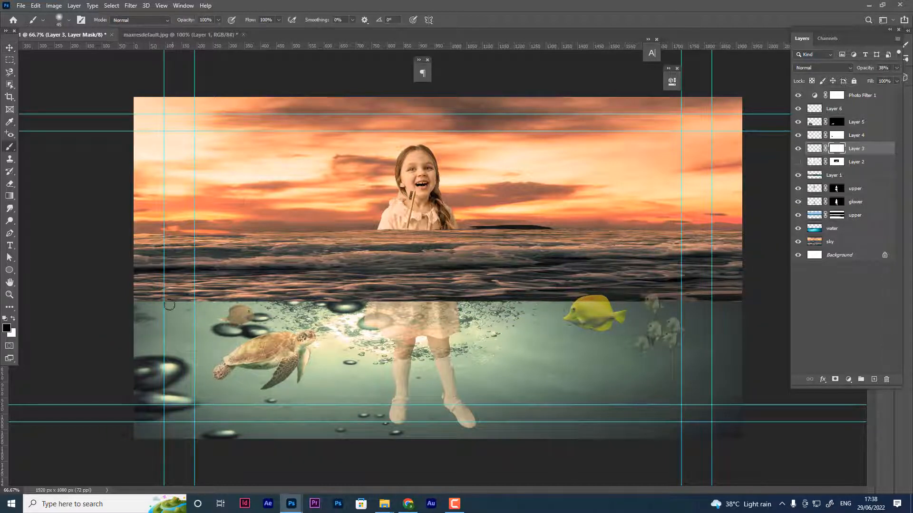
- Try to paint out the wave strip across the image on Layer 3's mask with a much larger black brush
{"action": "key", "text": "bracketright"}
{"action": "key", "text": "bracketright"}
{"action": "key", "text": "bracketright"}
{"action": "key", "text": "bracketright"}
{"action": "key", "text": "bracketright"}
{"action": "key", "text": "bracketright"}
{"action": "key", "text": "bracketright"}
{"action": "key", "text": "bracketright"}
{"action": "key", "text": "bracketright"}
{"action": "key", "text": "bracketright"}
{"action": "key", "text": "bracketright"}
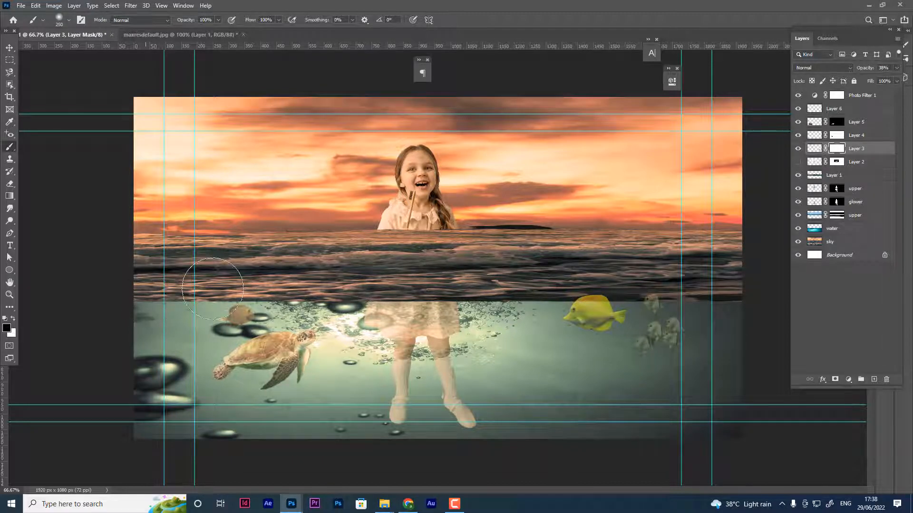
{"action": "mouse_move", "coordinate": [212, 289]}
{"action": "left_mouse_down"}
{"action": "mouse_move", "coordinate": [308, 290]}
{"action": "mouse_move", "coordinate": [394, 312]}
{"action": "mouse_move", "coordinate": [789, 257]}
{"action": "left_mouse_up"}
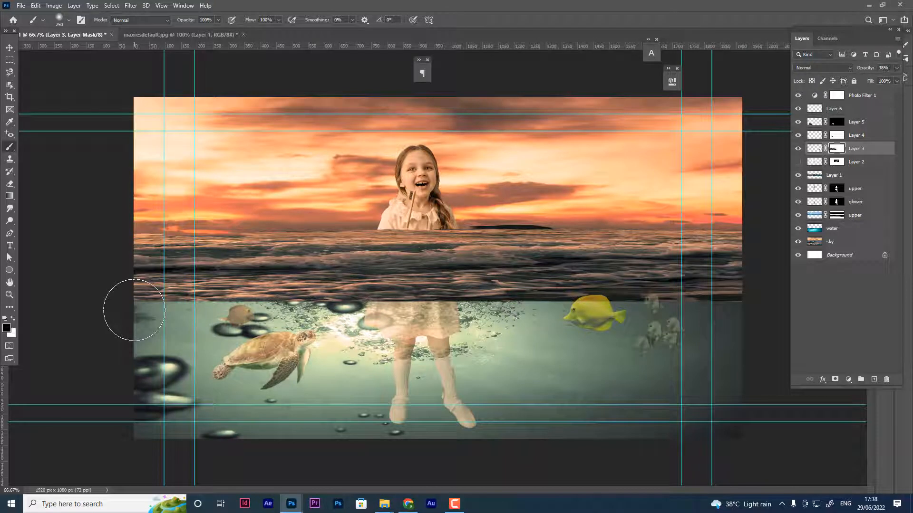
- Toggle the visibility of Layer 3, Layer 2 and Layer 4 to find which layer holds the wave strip
{"action": "left_click", "coordinate": [798, 149]}
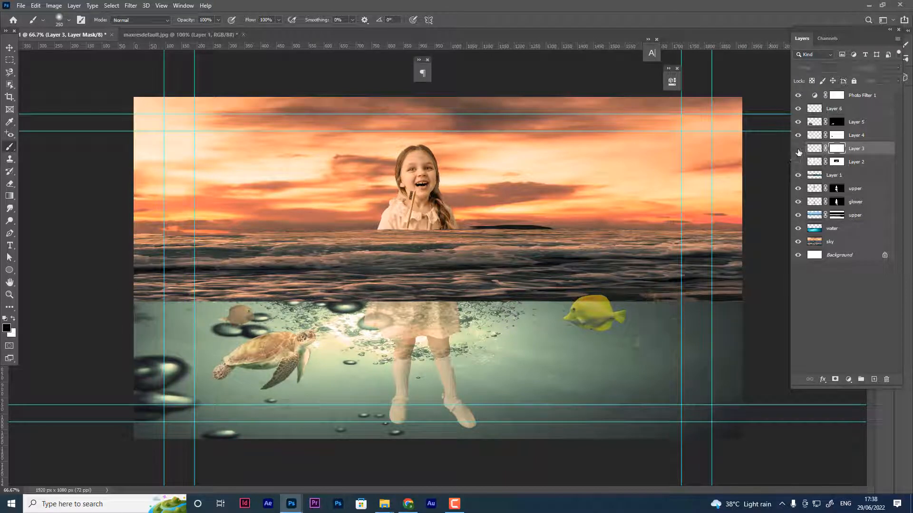
{"action": "left_click", "coordinate": [798, 149]}
{"action": "left_click", "coordinate": [798, 150]}
{"action": "left_click", "coordinate": [798, 149]}
{"action": "left_click", "coordinate": [798, 149]}
{"action": "left_click", "coordinate": [798, 162]}
{"action": "left_click", "coordinate": [798, 163]}
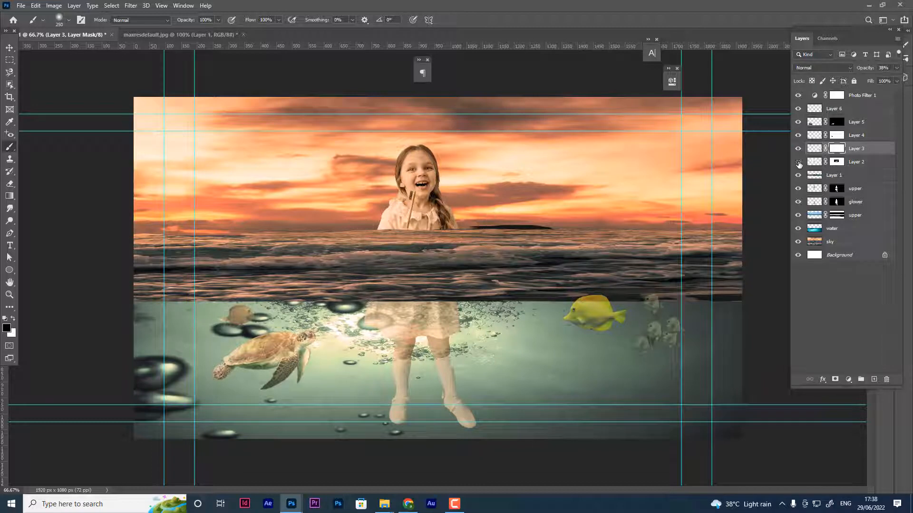
{"action": "left_click", "coordinate": [798, 162]}
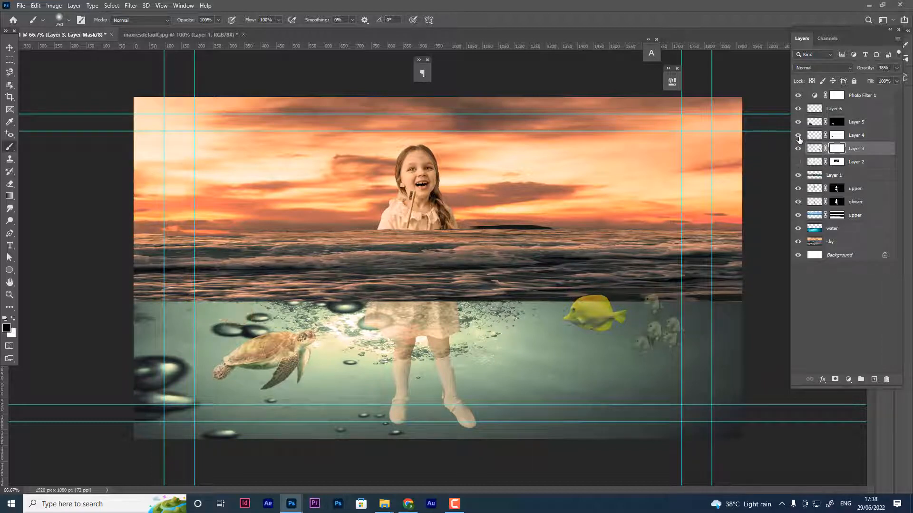
- Select the wave strip's layer, Layer 1, directly from the canvas and compare the image with and without it
{"action": "left_click", "coordinate": [10, 48]}
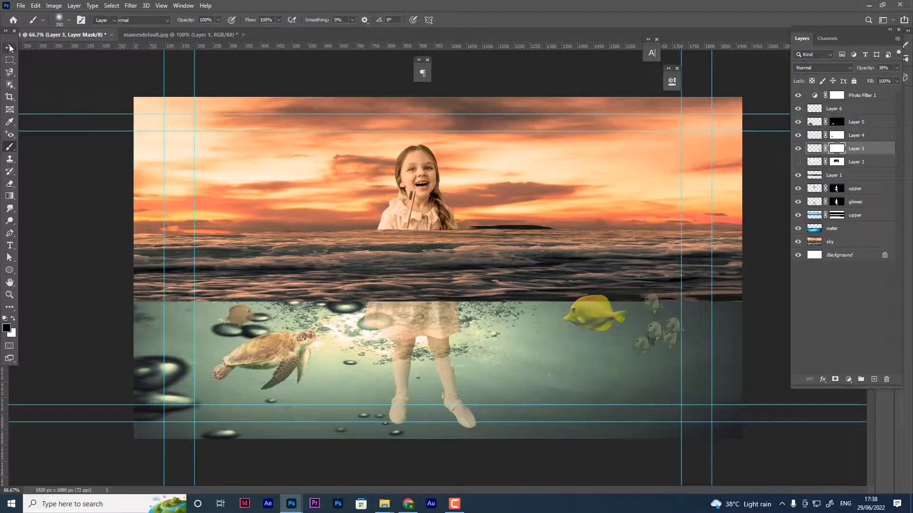
{"action": "right_click", "coordinate": [379, 253]}
{"action": "left_click", "coordinate": [399, 264]}
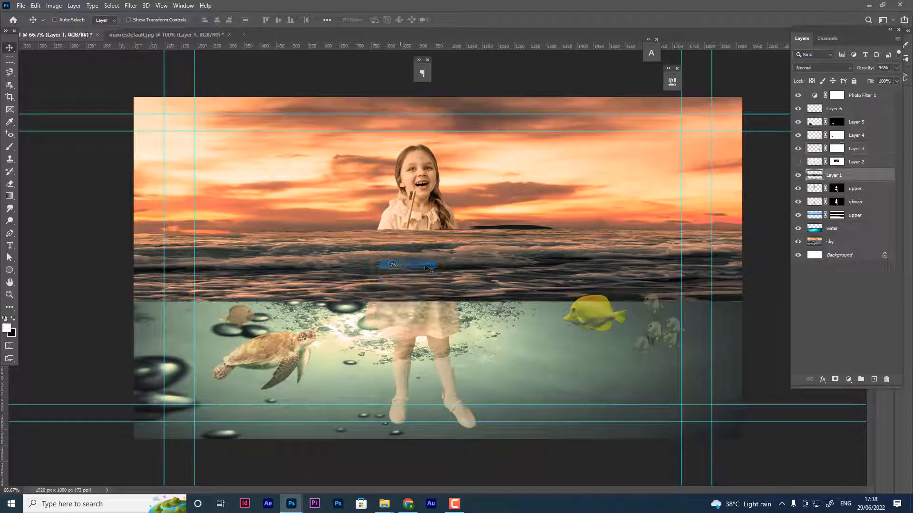
{"action": "left_click", "coordinate": [798, 175]}
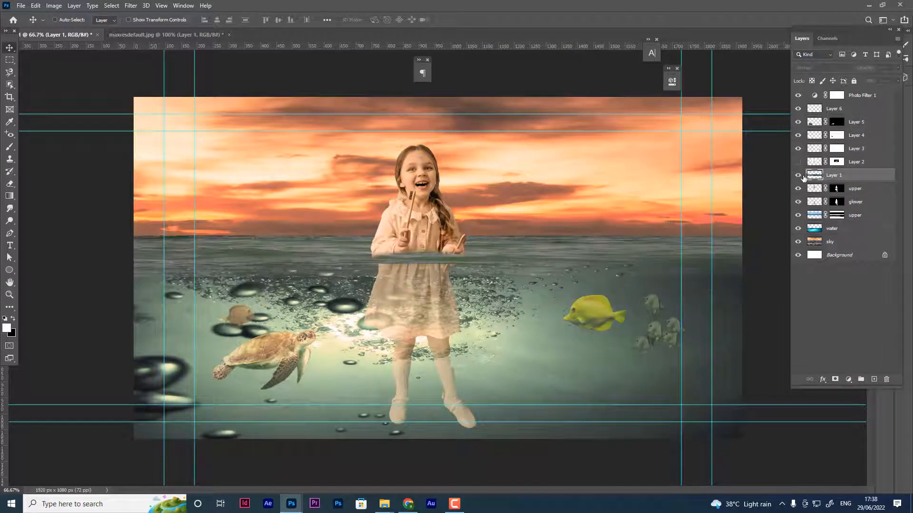
{"action": "left_click", "coordinate": [799, 175]}
{"action": "left_click", "coordinate": [799, 176]}
{"action": "left_click", "coordinate": [799, 175]}
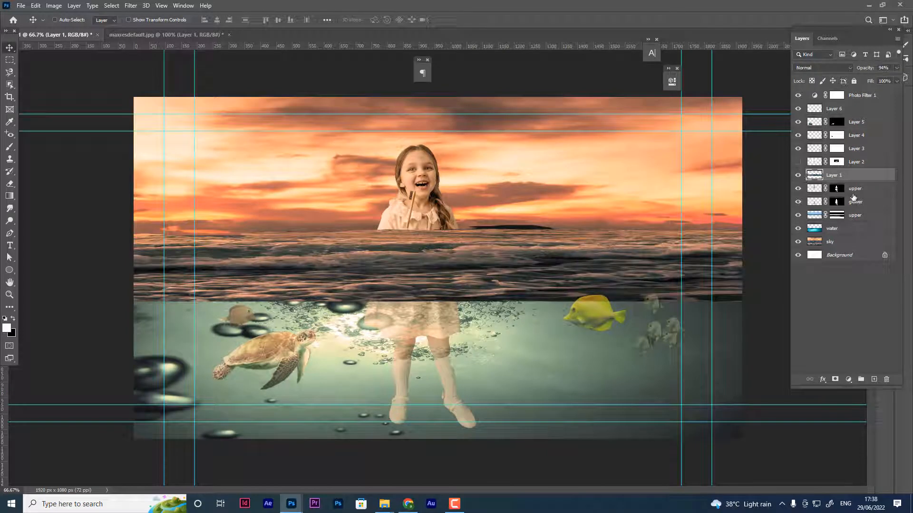
- Add a layer mask to Layer 1, paint most of the wave strip away in black and touch up around the girl's waist in white
{"action": "left_click", "coordinate": [835, 379]}
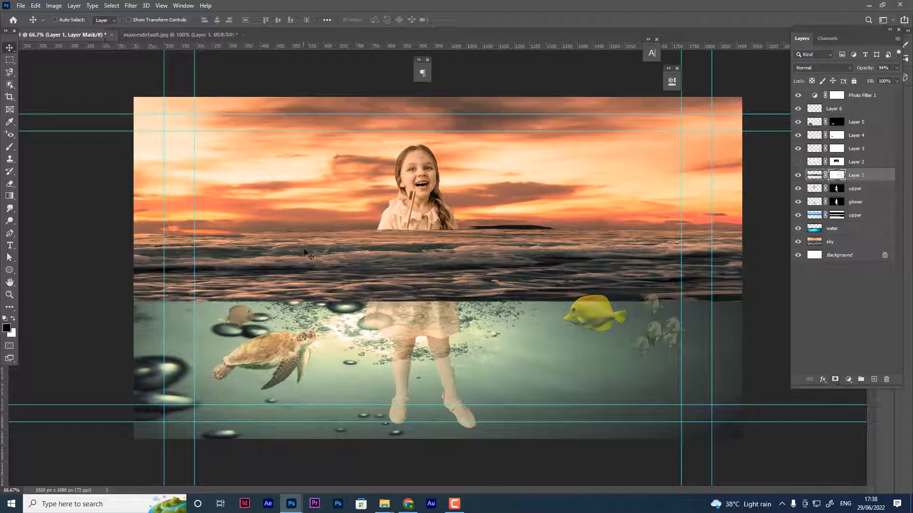
{"action": "key", "text": "x"}
{"action": "key", "text": "b"}
{"action": "mouse_move", "coordinate": [166, 261]}
{"action": "left_mouse_down"}
{"action": "mouse_move", "coordinate": [251, 287]}
{"action": "mouse_move", "coordinate": [202, 266]}
{"action": "mouse_move", "coordinate": [257, 278]}
{"action": "mouse_move", "coordinate": [327, 313]}
{"action": "mouse_move", "coordinate": [433, 312]}
{"action": "mouse_move", "coordinate": [651, 297]}
{"action": "mouse_move", "coordinate": [704, 282]}
{"action": "mouse_move", "coordinate": [734, 253]}
{"action": "mouse_move", "coordinate": [664, 224]}
{"action": "mouse_move", "coordinate": [594, 239]}
{"action": "mouse_move", "coordinate": [549, 277]}
{"action": "mouse_move", "coordinate": [553, 239]}
{"action": "mouse_move", "coordinate": [514, 251]}
{"action": "mouse_move", "coordinate": [505, 282]}
{"action": "mouse_move", "coordinate": [321, 314]}
{"action": "mouse_move", "coordinate": [284, 249]}
{"action": "mouse_move", "coordinate": [315, 268]}
{"action": "mouse_move", "coordinate": [321, 249]}
{"action": "mouse_move", "coordinate": [359, 294]}
{"action": "mouse_move", "coordinate": [400, 313]}
{"action": "mouse_move", "coordinate": [514, 307]}
{"action": "mouse_move", "coordinate": [449, 328]}
{"action": "left_mouse_up"}
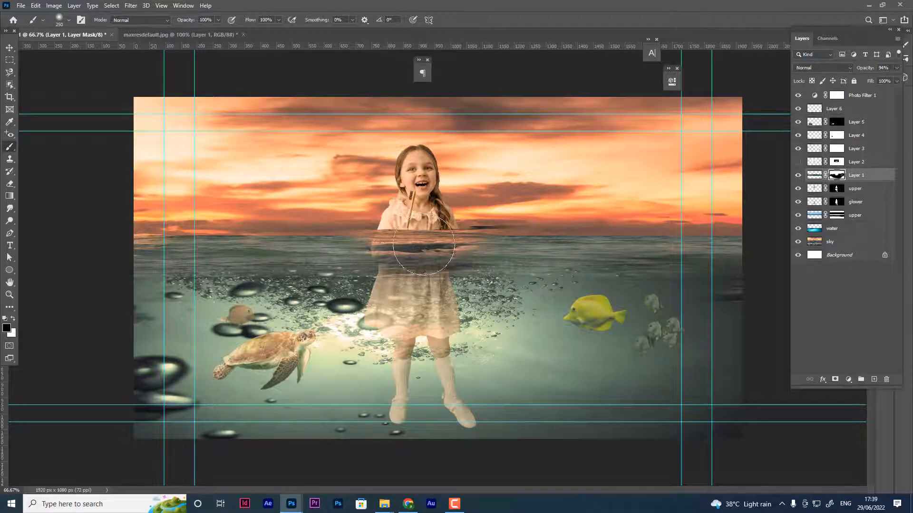
{"action": "key", "text": "x"}
{"action": "mouse_move", "coordinate": [411, 263]}
{"action": "left_mouse_down"}
{"action": "mouse_move", "coordinate": [418, 257]}
{"action": "mouse_move", "coordinate": [378, 266]}
{"action": "left_mouse_up"}
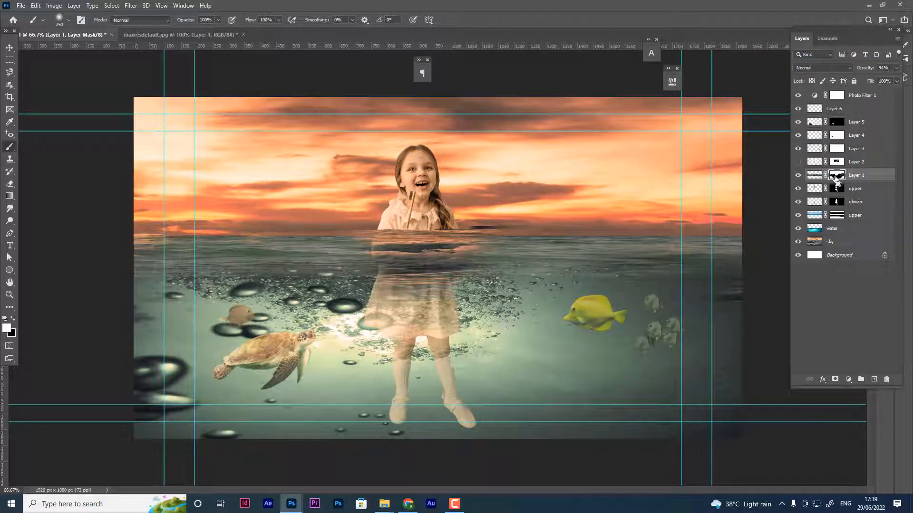
- Hide Layer 1, add a second mask to it and disable that new mask
{"action": "left_click", "coordinate": [798, 175]}
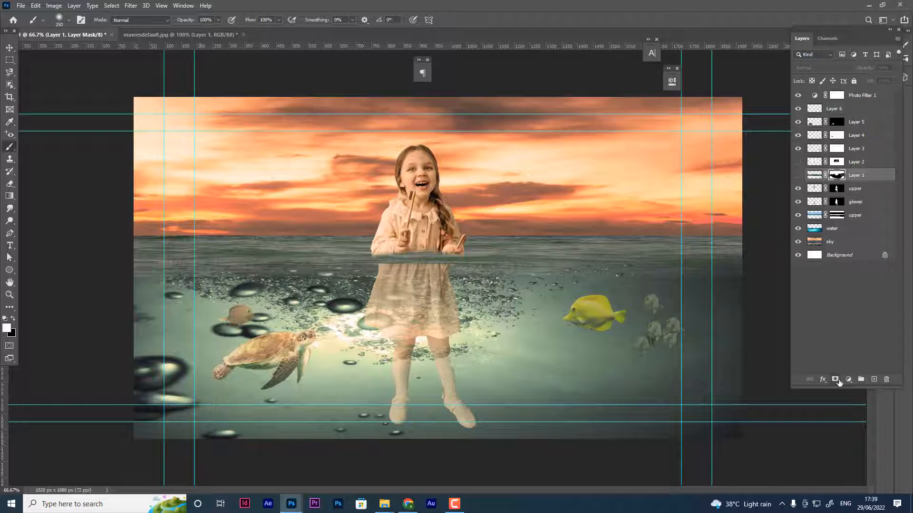
{"action": "left_click", "coordinate": [835, 379]}
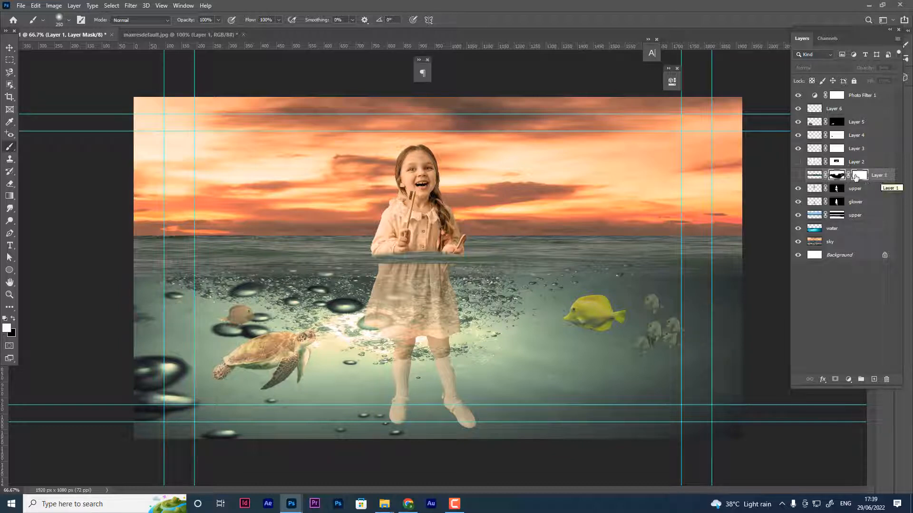
{"action": "right_click", "coordinate": [864, 175]}
{"action": "left_click", "coordinate": [866, 181]}
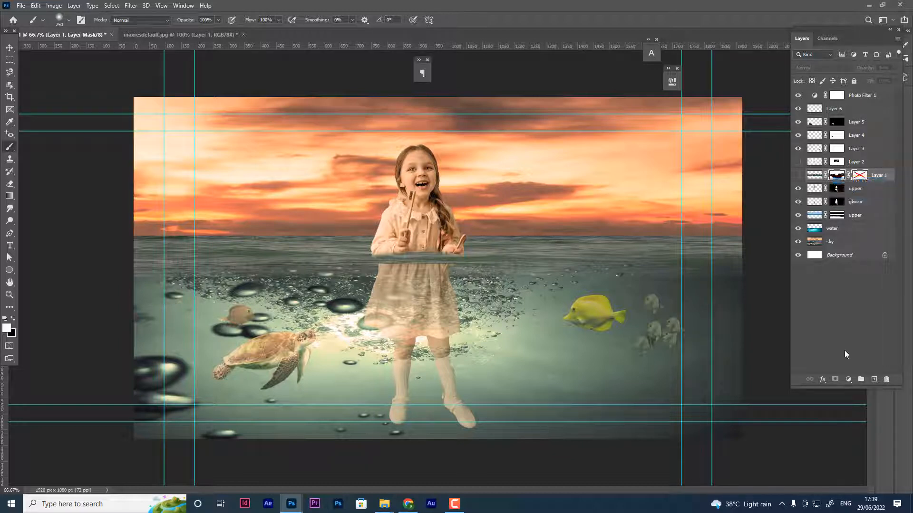
{"action": "left_click", "coordinate": [848, 380]}
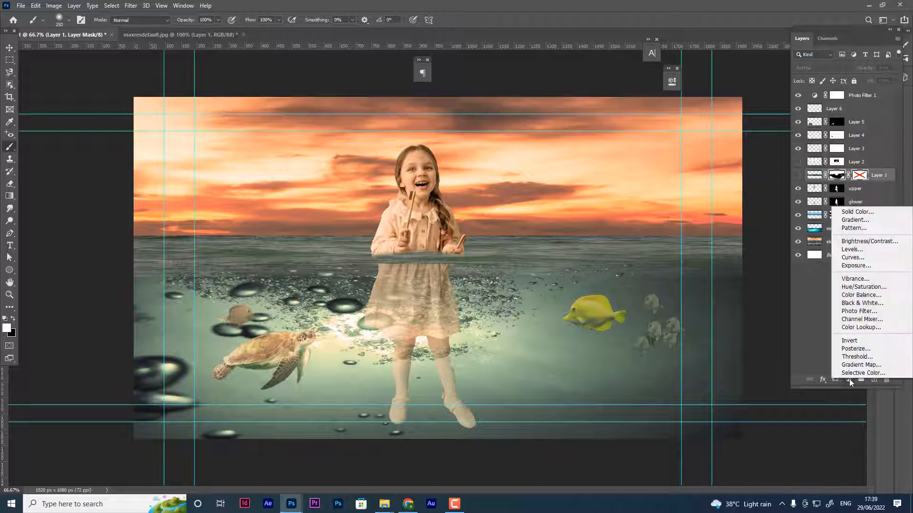
{"action": "left_click", "coordinate": [776, 362]}
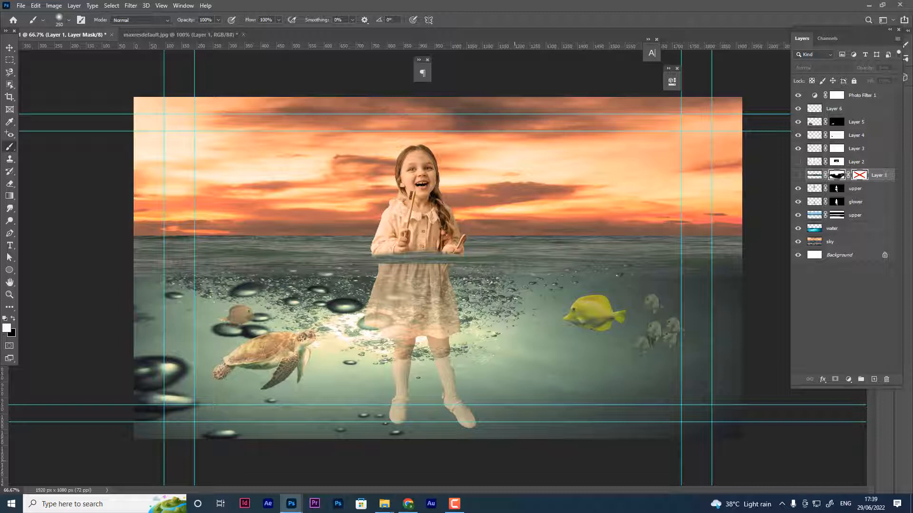
{"action": "left_click", "coordinate": [454, 504]}
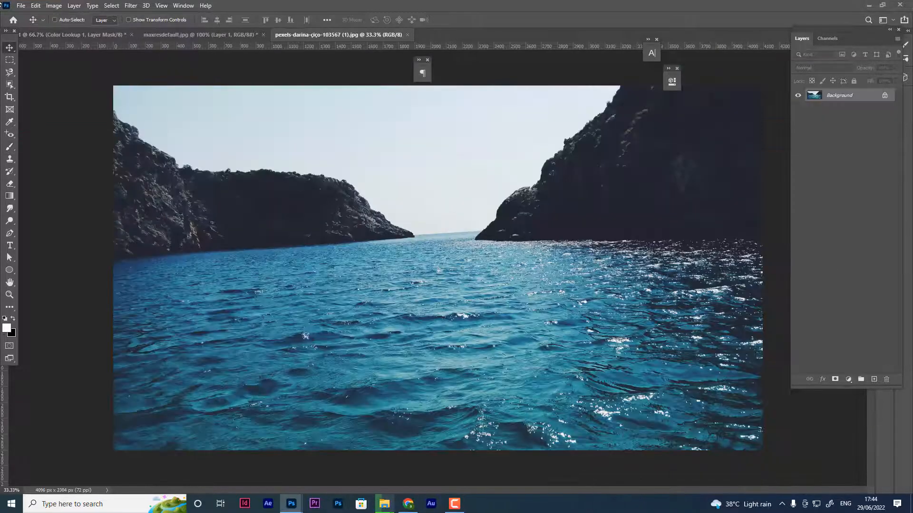
- Select the left rocky headland in the pexels sea photo with the Object Selection tool and copy it to a new layer
{"action": "left_click_drag", "start_coordinate": [9, 84], "coordinate": [432, 280]}
{"action": "key", "text": "ctrl+j"}
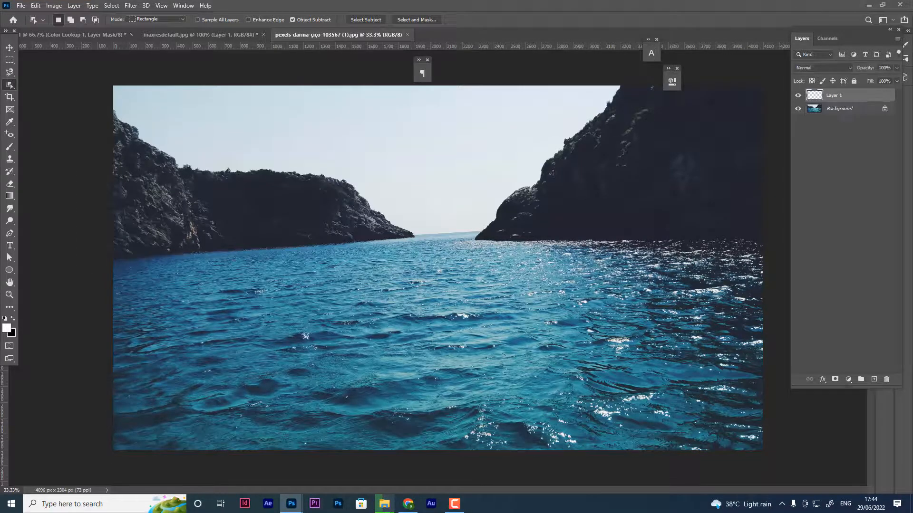
{"action": "key", "text": "i"}
{"action": "key", "text": "ctrl+k"}
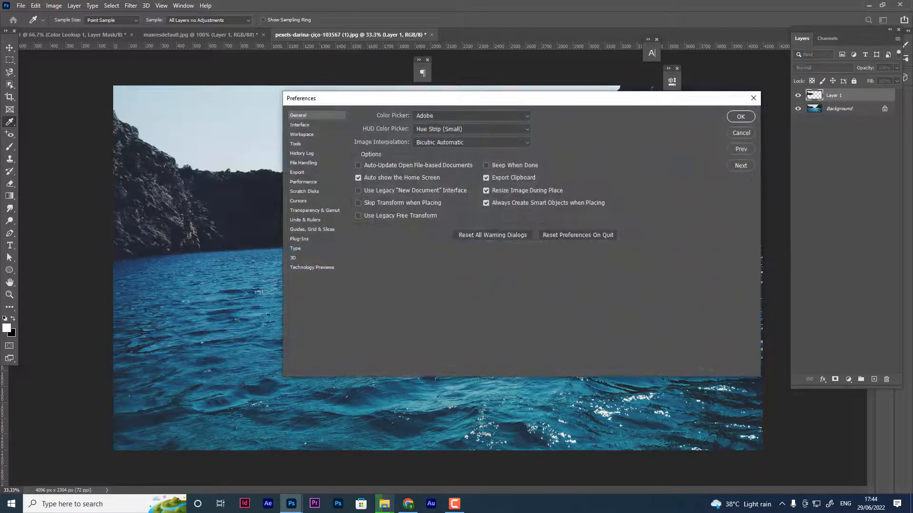
{"action": "left_click", "coordinate": [741, 117]}
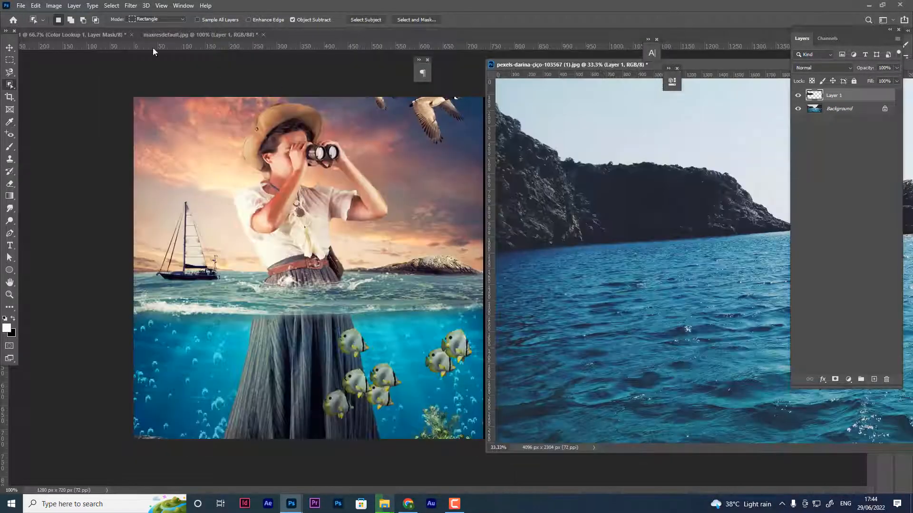
- Copy the headland layer from the floating pexels photo into the sea composition and minimize the photo's window
{"action": "left_click", "coordinate": [103, 36]}
{"action": "left_click", "coordinate": [540, 208]}
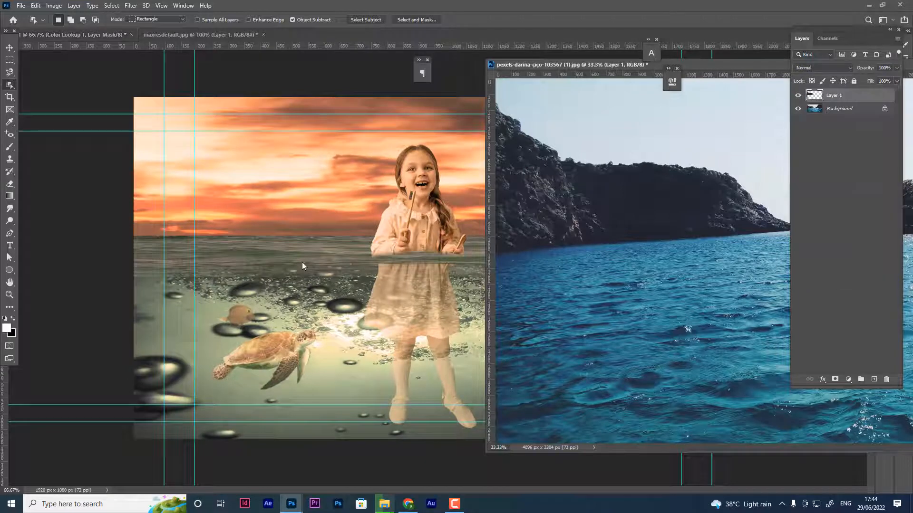
{"action": "left_click_drag", "start_coordinate": [542, 197], "coordinate": [467, 210]}
{"action": "key", "text": "v"}
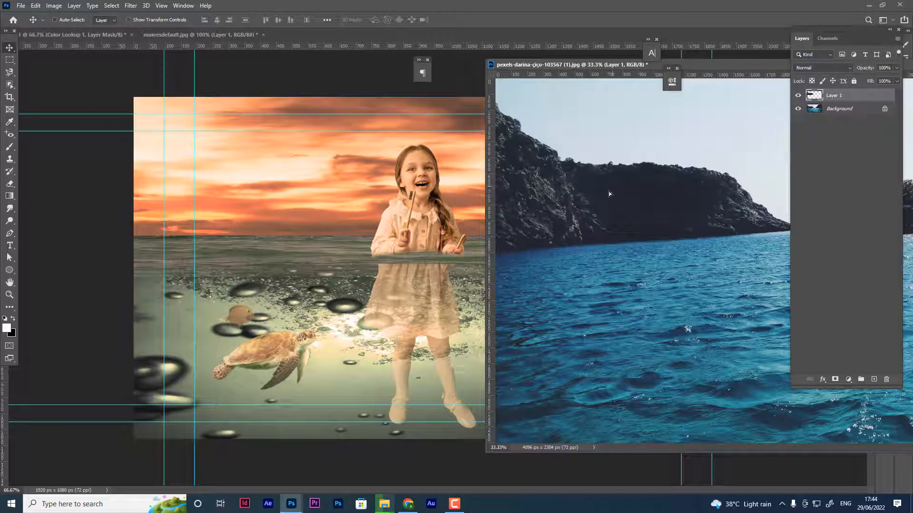
{"action": "left_click_drag", "start_coordinate": [609, 191], "coordinate": [324, 261]}
{"action": "left_click_drag", "start_coordinate": [570, 65], "coordinate": [584, 132]}
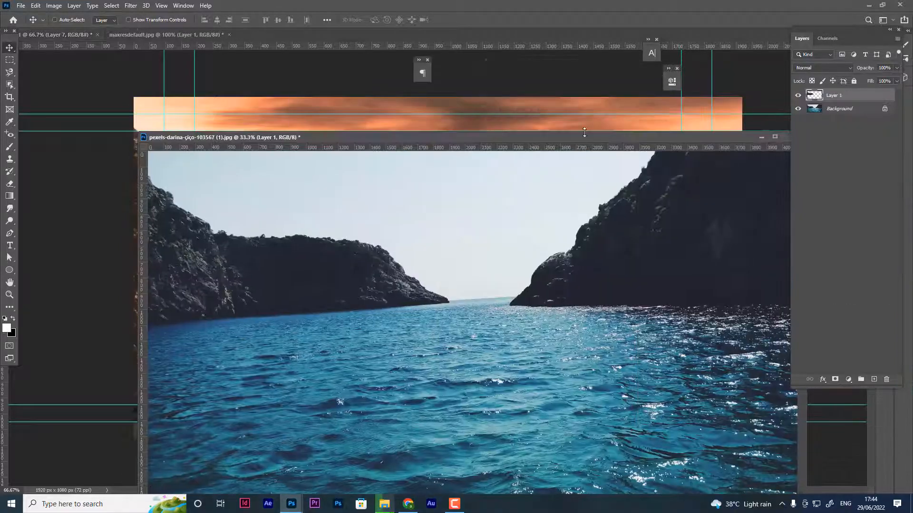
{"action": "left_click_drag", "start_coordinate": [755, 137], "coordinate": [757, 140]}
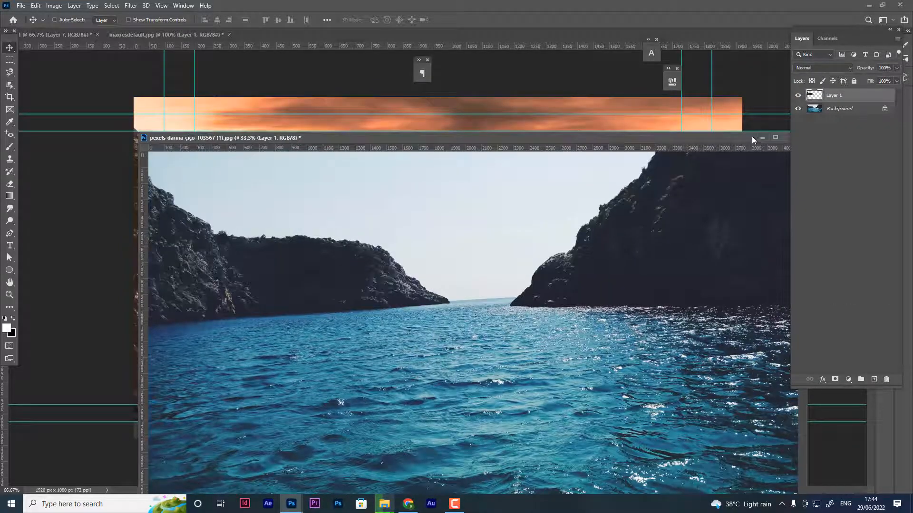
{"action": "left_click", "coordinate": [762, 137]}
- Place the headland as a seabed along the composition's bottom edge and reorder its layer, Layer 7, beneath the glower layer
{"action": "left_click_drag", "start_coordinate": [253, 265], "coordinate": [251, 447]}
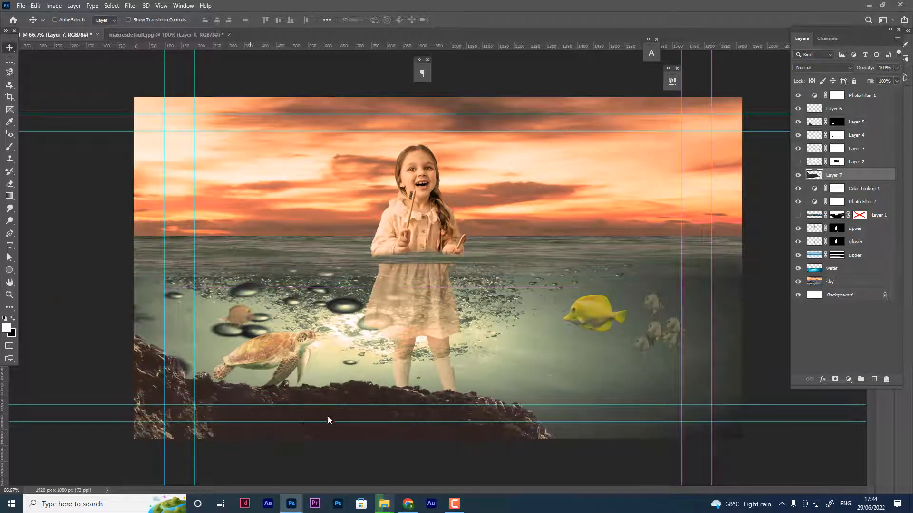
{"action": "left_click_drag", "start_coordinate": [855, 179], "coordinate": [840, 235]}
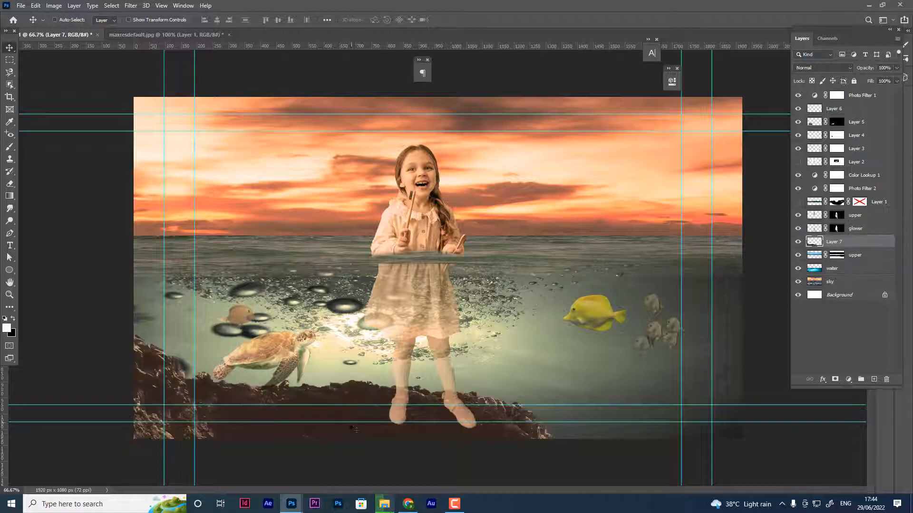
{"action": "left_click_drag", "start_coordinate": [356, 429], "coordinate": [354, 397]}
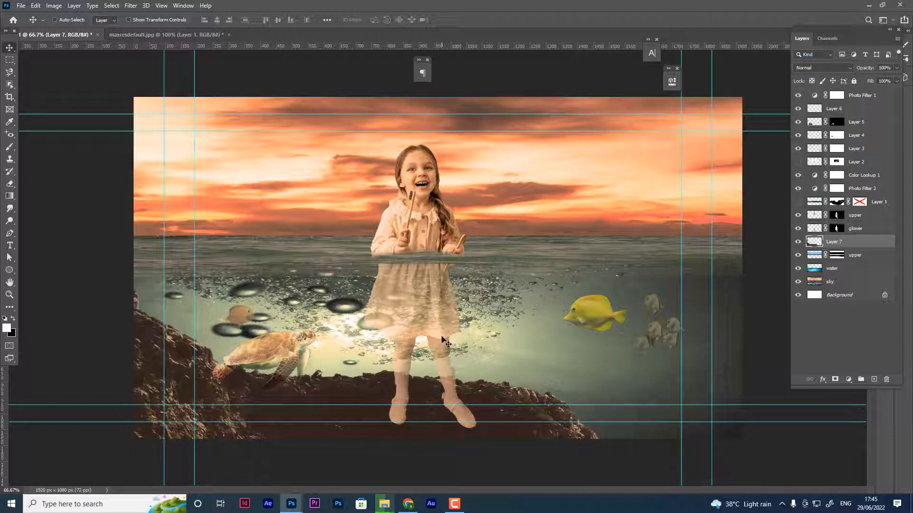
- Squash the Layer 7 seabed to about 81% of its height and shift it slightly down and toward the canvas's left edge
{"action": "key", "text": "ctrl+t"}
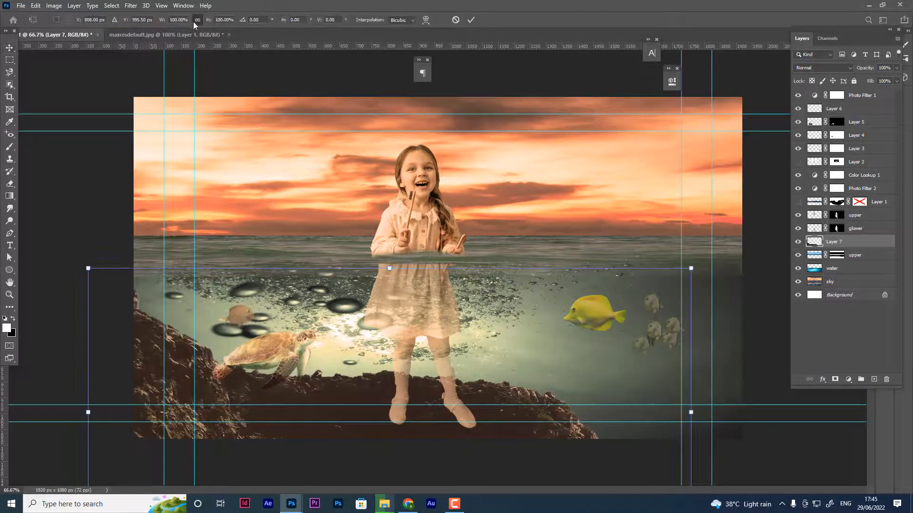
{"action": "left_click_drag", "start_coordinate": [392, 268], "coordinate": [390, 322]}
{"action": "left_click_drag", "start_coordinate": [443, 437], "coordinate": [423, 423]}
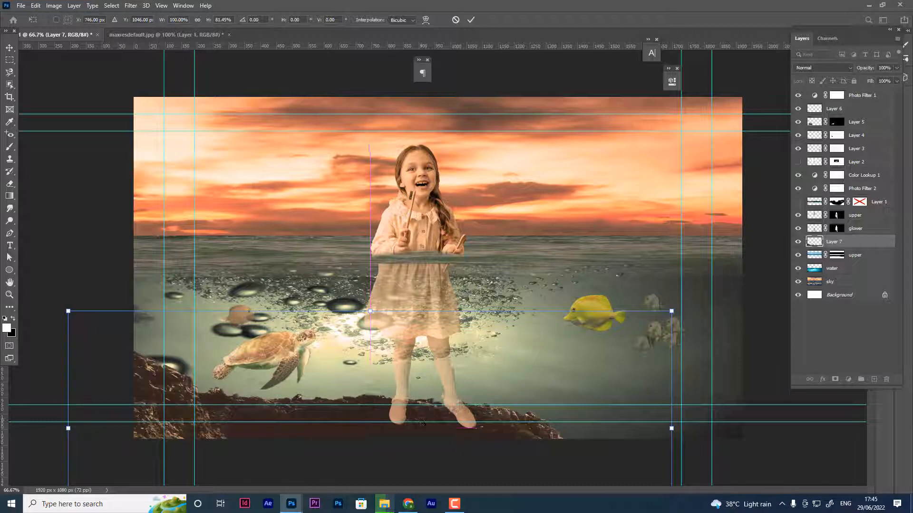
{"action": "key", "text": "Return"}
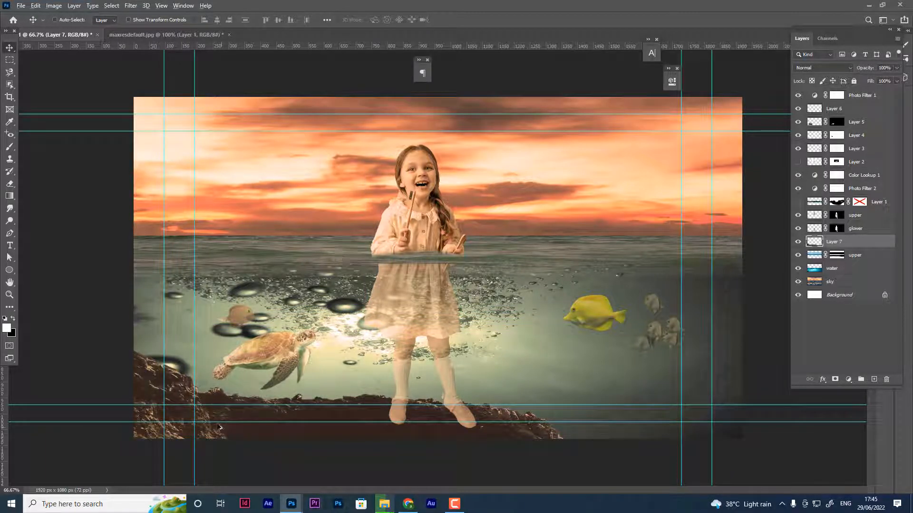
- Duplicate the seabed layer, flip the copy horizontally and place it as rising rocks in the composition's lower right corner
{"action": "key", "text": "ctrl+j"}
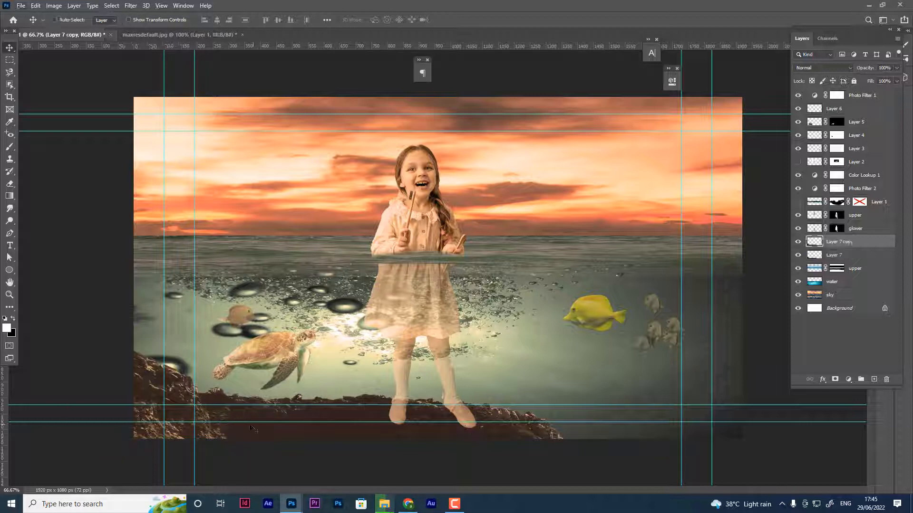
{"action": "left_click_drag", "start_coordinate": [285, 435], "coordinate": [697, 402]}
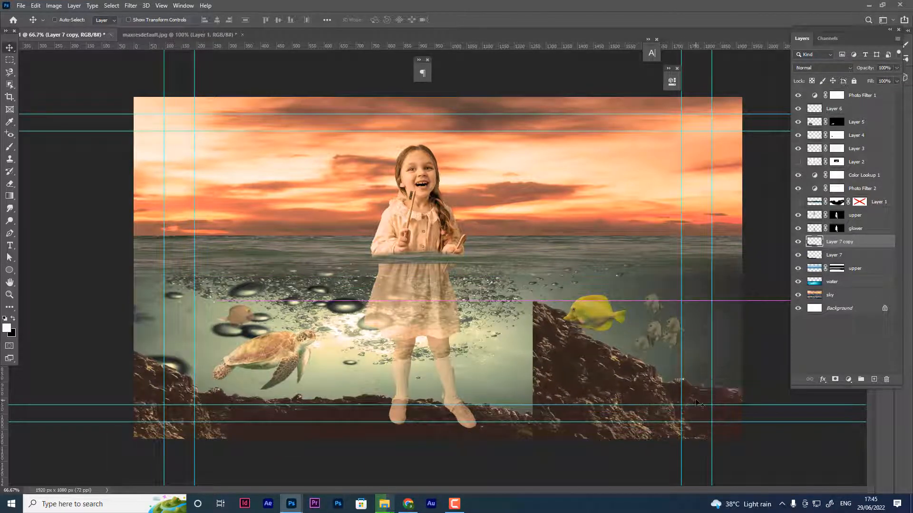
{"action": "key", "text": "ctrl+t"}
{"action": "right_click", "coordinate": [588, 362]}
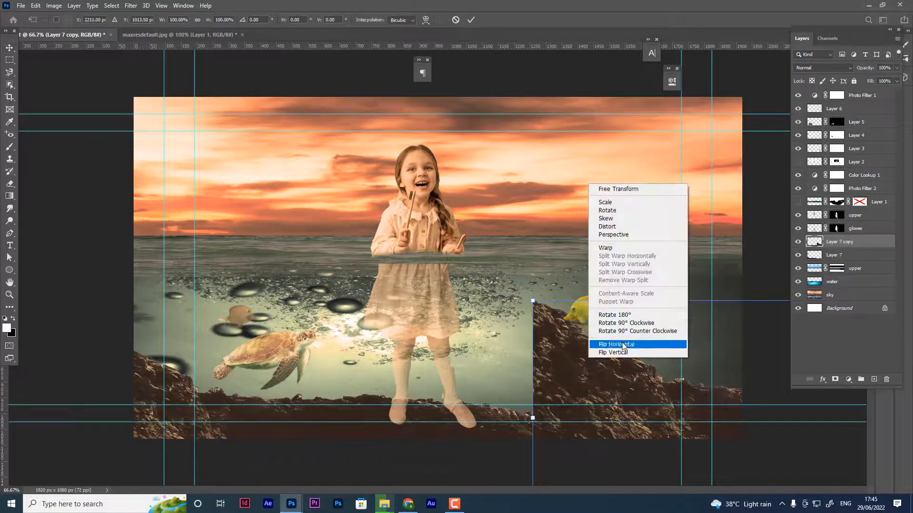
{"action": "left_click", "coordinate": [624, 348]}
{"action": "left_click_drag", "start_coordinate": [687, 435], "coordinate": [648, 383]}
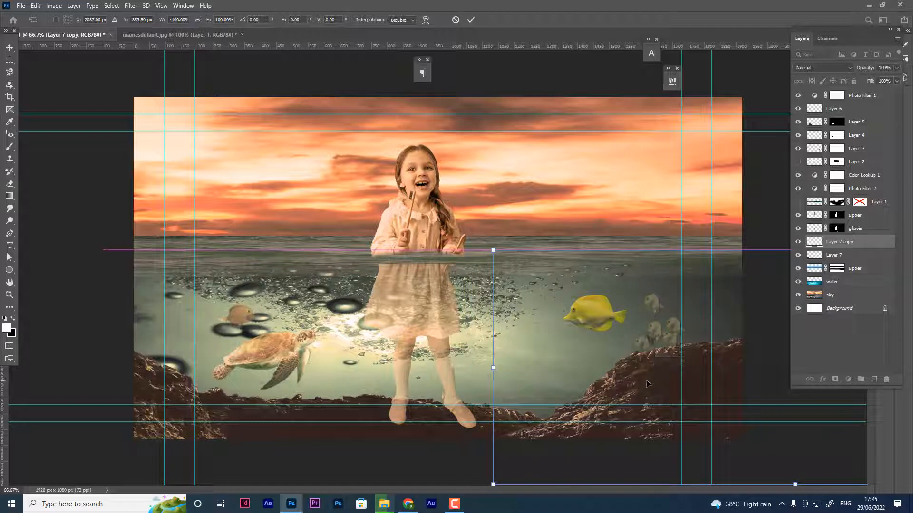
{"action": "key", "text": "Return"}
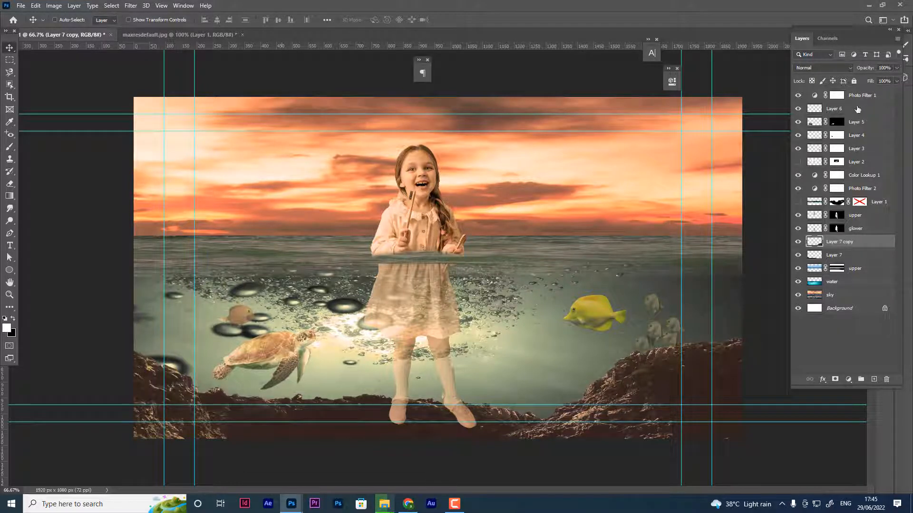
- Add a Vibrance adjustment above Photo Filter 1 and raise its vibrance strongly, keeping the saturation near neutral
{"action": "left_click", "coordinate": [863, 97]}
{"action": "left_click", "coordinate": [848, 379]}
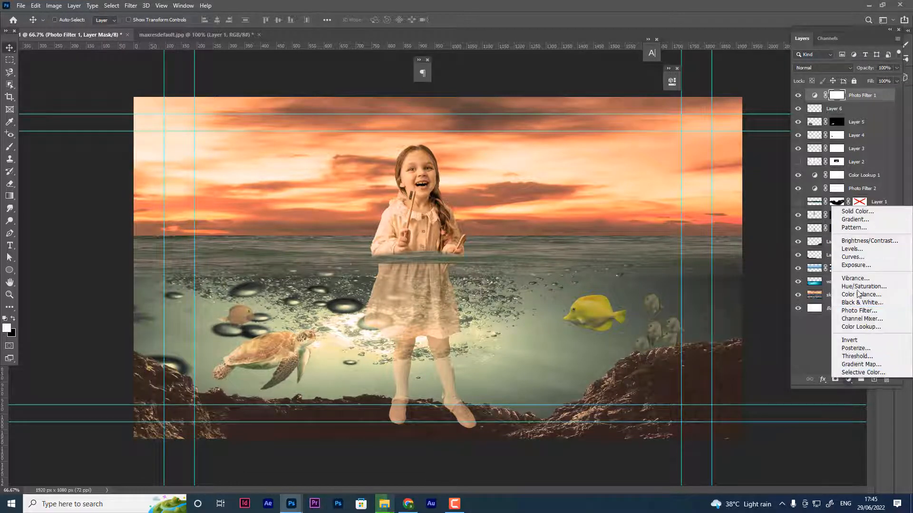
{"action": "left_click", "coordinate": [856, 279]}
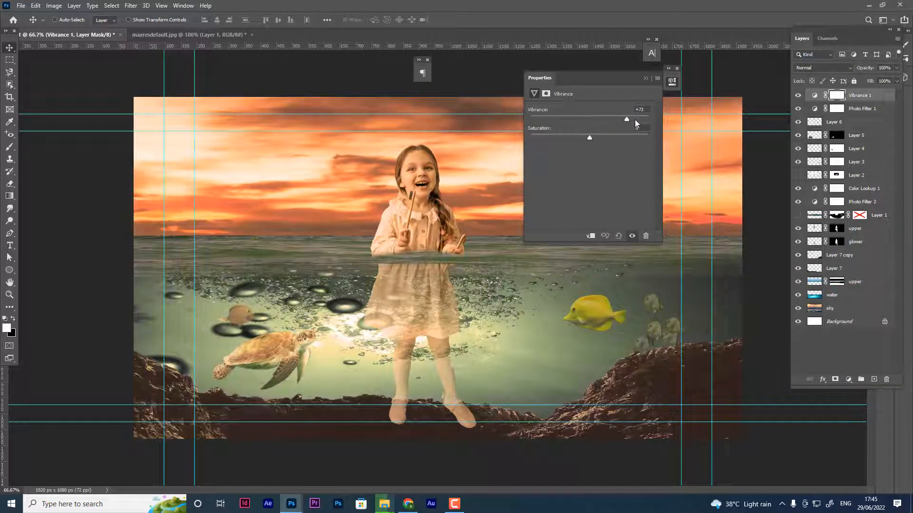
{"action": "left_click", "coordinate": [637, 119]}
{"action": "left_click_drag", "start_coordinate": [617, 135], "coordinate": [586, 137]}
{"action": "left_click", "coordinate": [645, 78]}
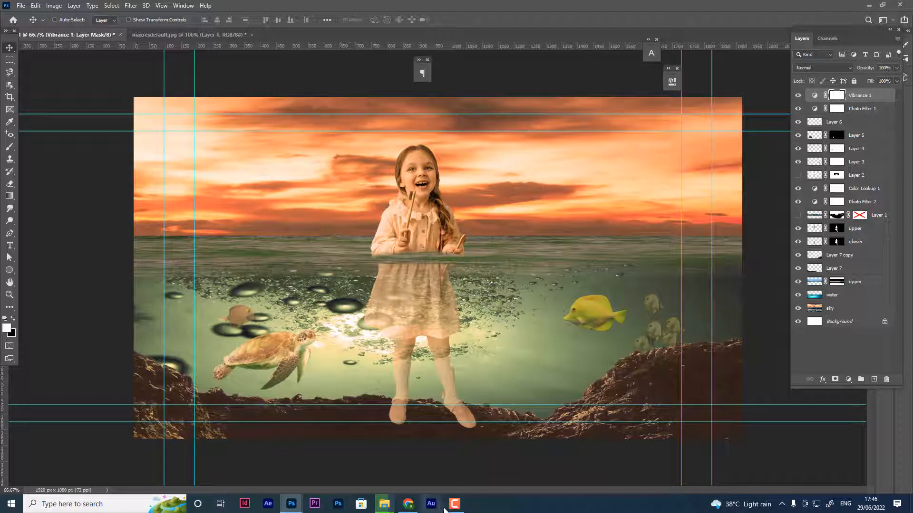
{"action": "left_click", "coordinate": [457, 507]}
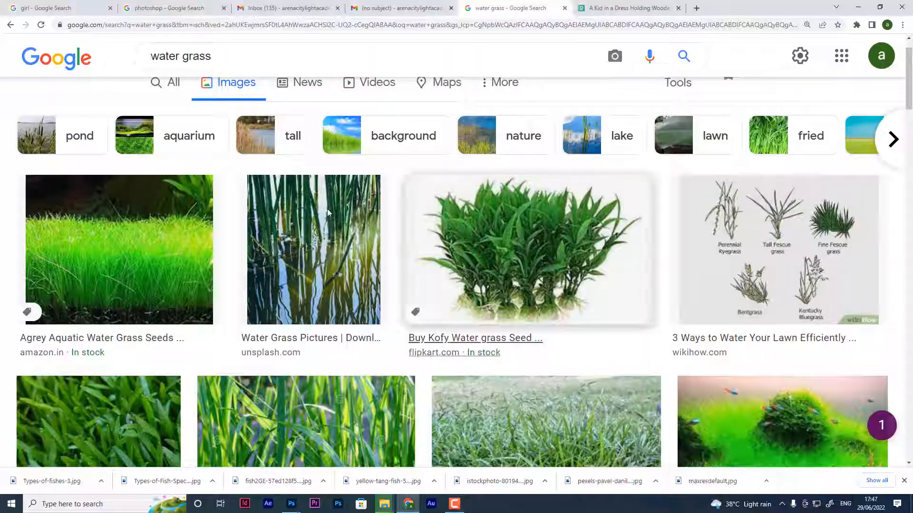
- Browse the water grass image results in the browser and preview the artificial plastic aquarium plants and a related Sunisky plant
{"action": "scroll", "coordinate": [313, 238], "scroll_direction": "down", "scroll_amount": 8}
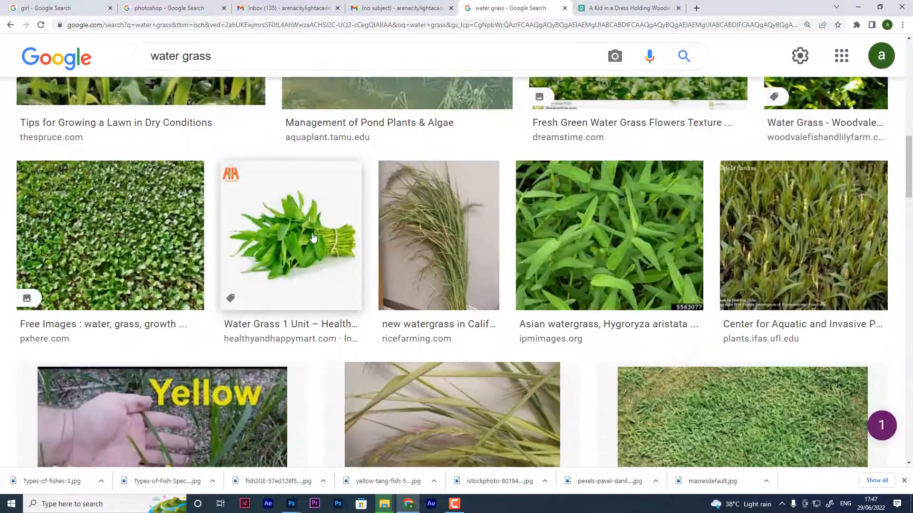
{"action": "scroll", "coordinate": [313, 238], "scroll_direction": "down", "scroll_amount": 12}
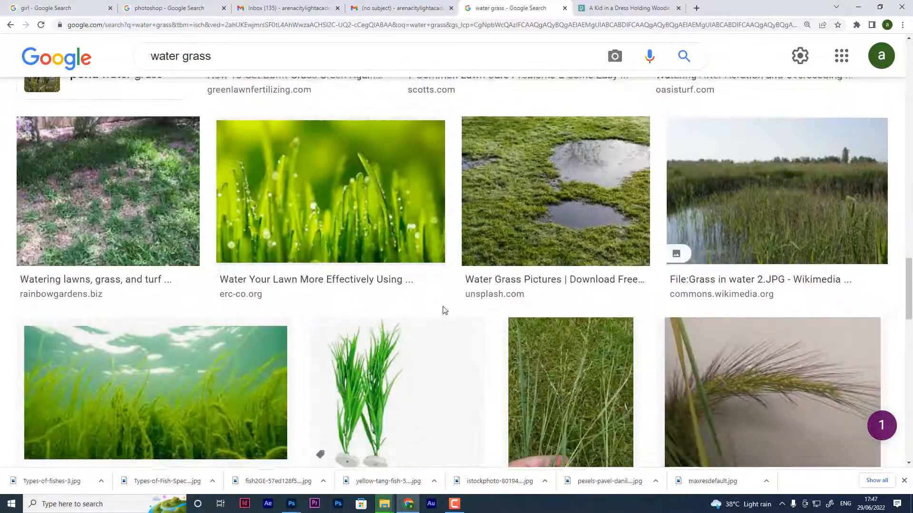
{"action": "scroll", "coordinate": [444, 310], "scroll_direction": "down", "scroll_amount": 7}
{"action": "scroll", "coordinate": [366, 181], "scroll_direction": "up", "scroll_amount": 2}
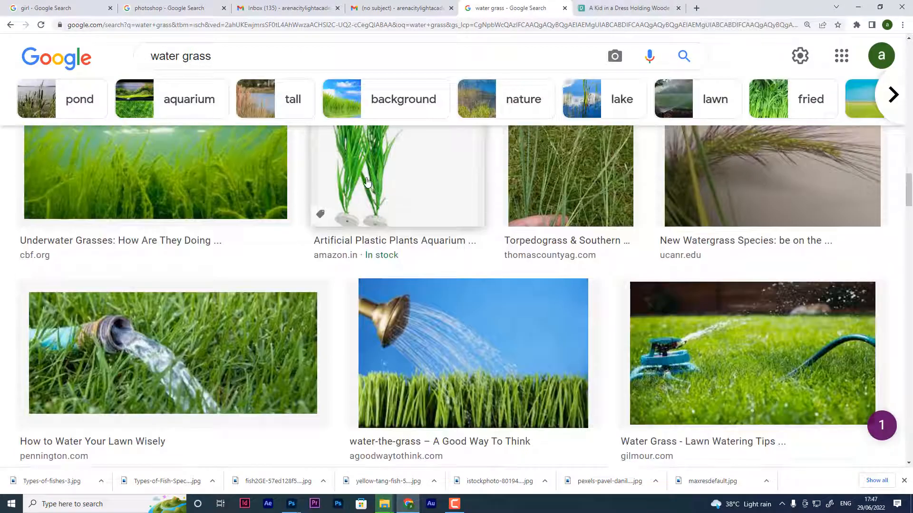
{"action": "left_click", "coordinate": [367, 181]}
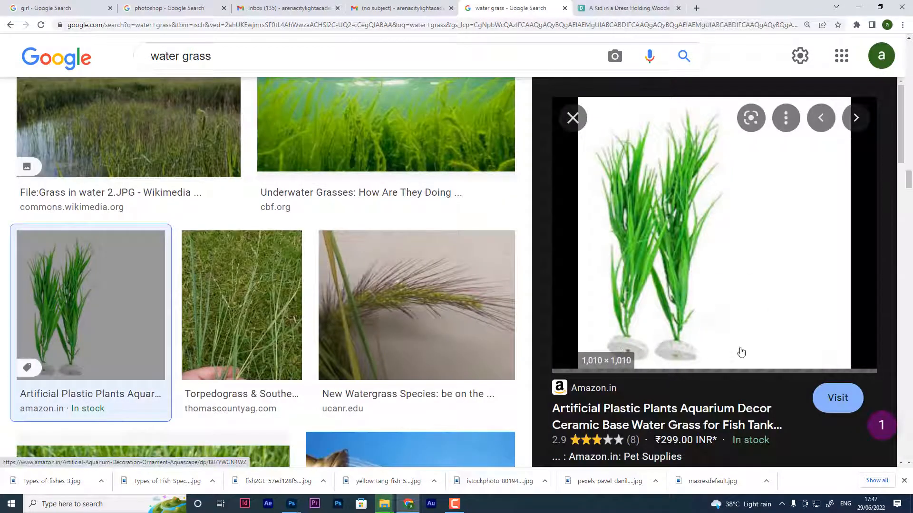
{"action": "scroll", "coordinate": [381, 229], "scroll_direction": "down", "scroll_amount": 6}
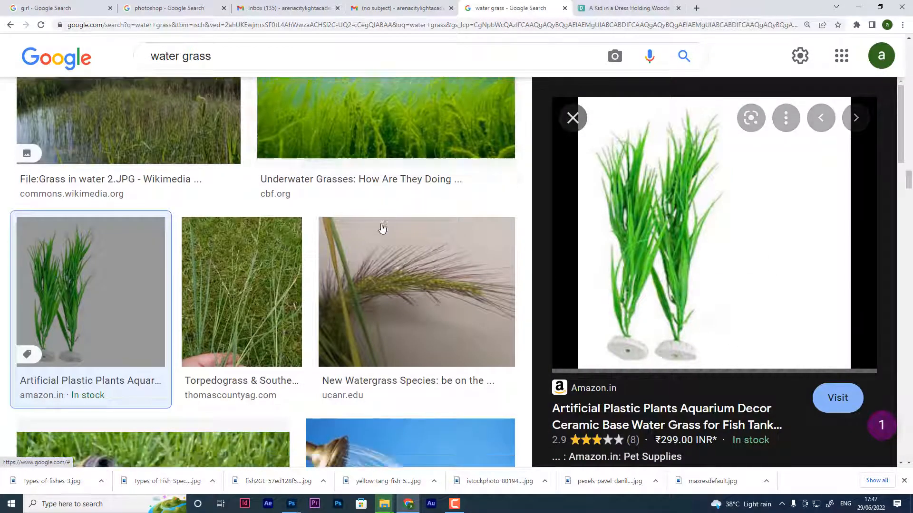
{"action": "scroll", "coordinate": [756, 285], "scroll_direction": "down", "scroll_amount": 7}
{"action": "left_click", "coordinate": [652, 265]}
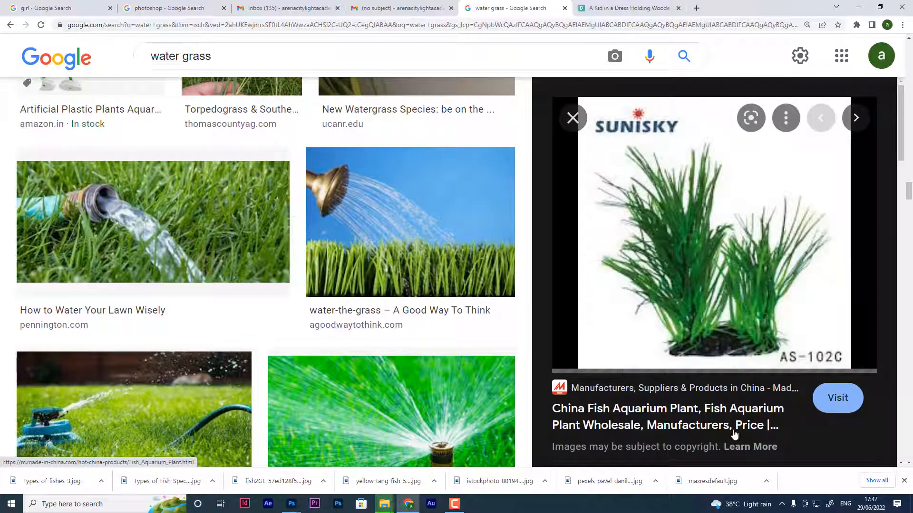
{"action": "scroll", "coordinate": [703, 334], "scroll_direction": "up", "scroll_amount": 11}
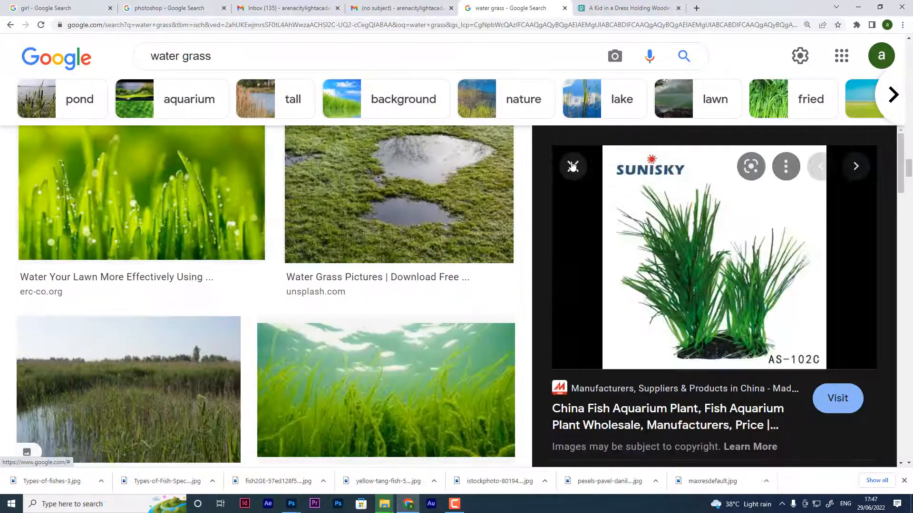
- Close the plant preview and look back through the water grass results up to the first row
{"action": "left_click", "coordinate": [573, 165]}
{"action": "scroll", "coordinate": [600, 206], "scroll_direction": "down", "scroll_amount": 10}
{"action": "scroll", "coordinate": [349, 217], "scroll_direction": "up", "scroll_amount": 6}
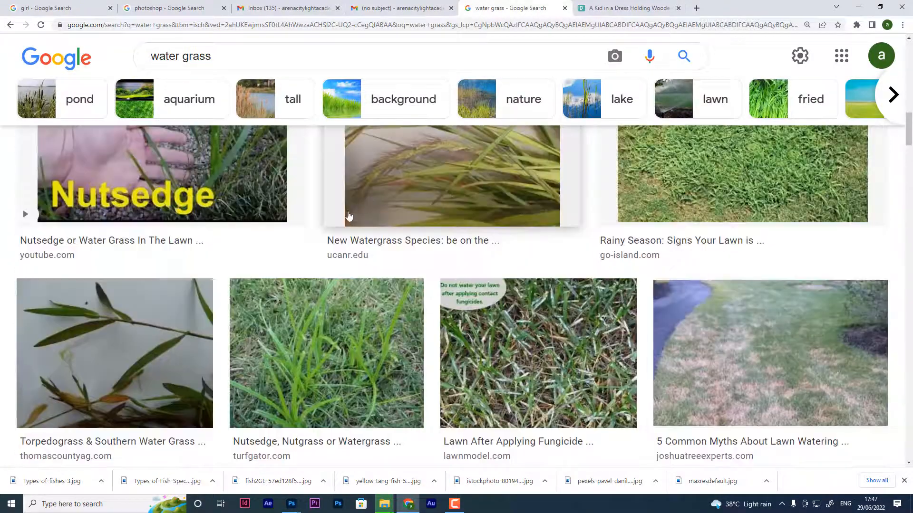
{"action": "scroll", "coordinate": [349, 218], "scroll_direction": "up", "scroll_amount": 5}
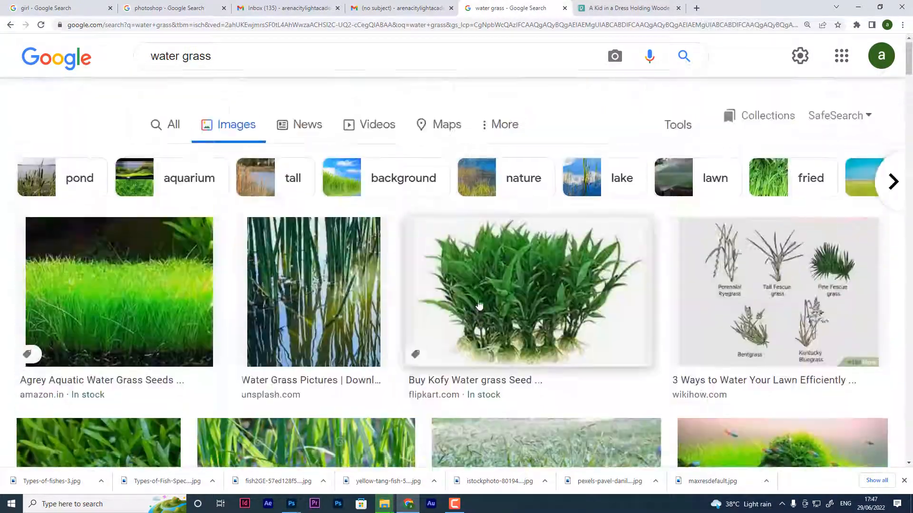
{"action": "left_click_drag", "start_coordinate": [537, 307], "coordinate": [690, 368]}
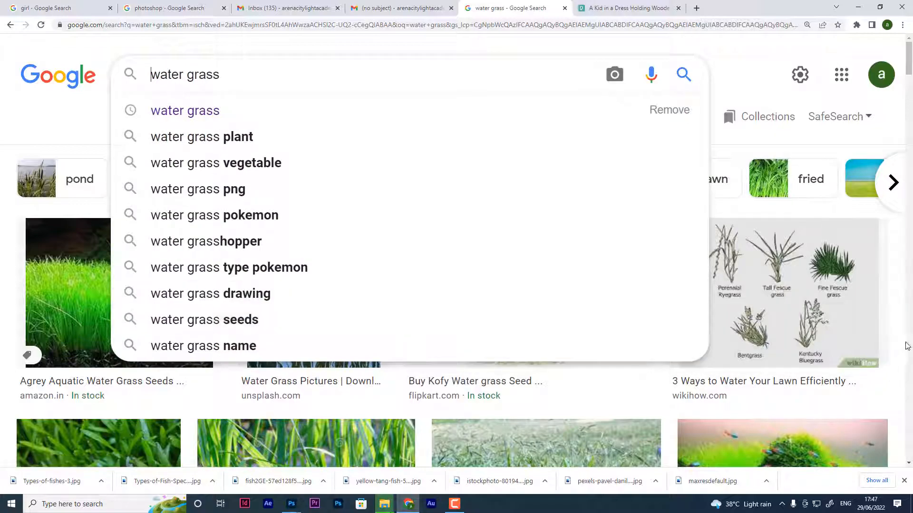
{"action": "left_click", "coordinate": [908, 331]}
{"action": "scroll", "coordinate": [851, 284], "scroll_direction": "up", "scroll_amount": 2}
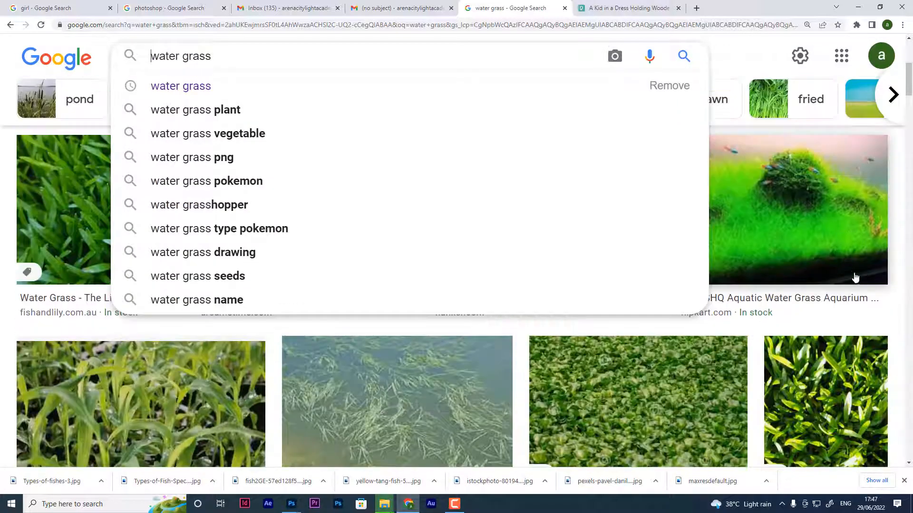
{"action": "left_click", "coordinate": [900, 274]}
{"action": "scroll", "coordinate": [886, 269], "scroll_direction": "up", "scroll_amount": 5}
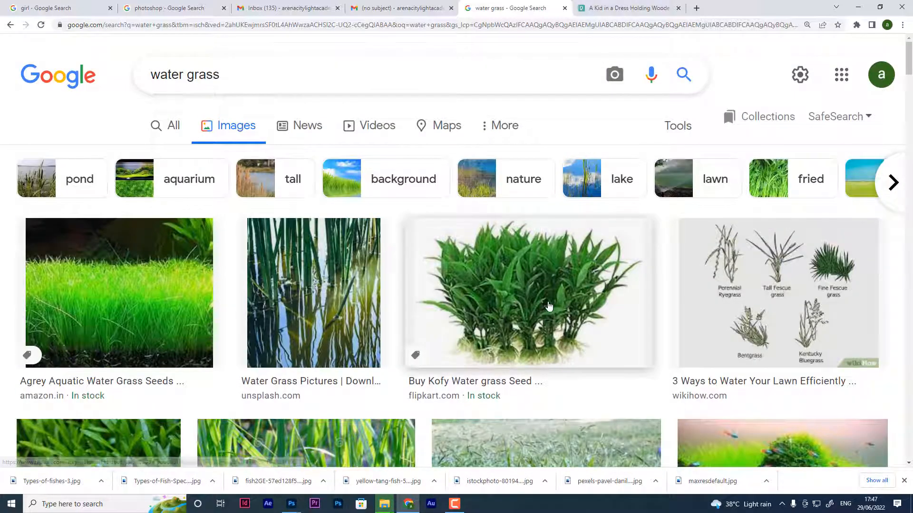
{"action": "left_click", "coordinate": [618, 285]}
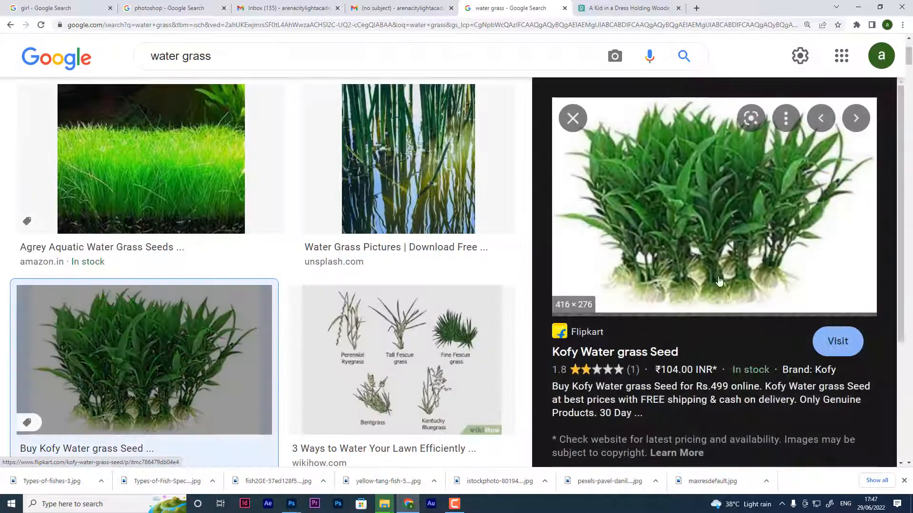
{"action": "right_click", "coordinate": [698, 174]}
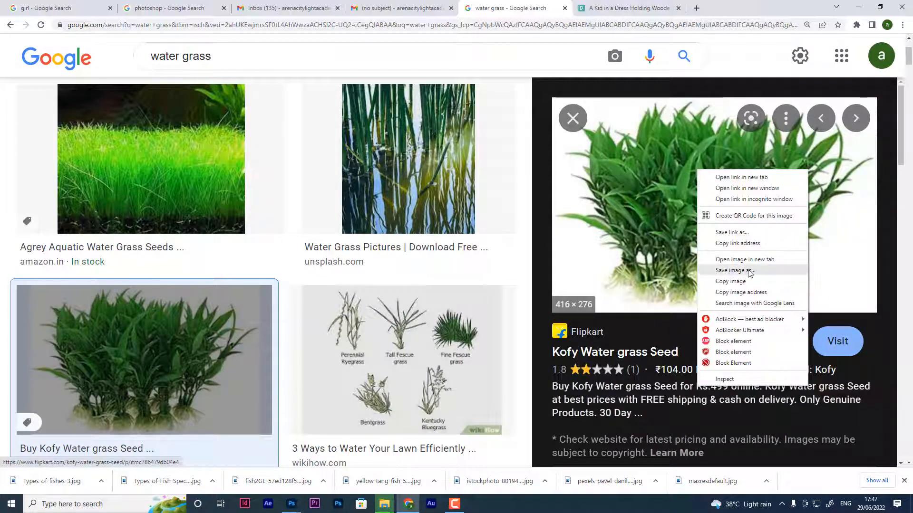
{"action": "left_click", "coordinate": [713, 270]}
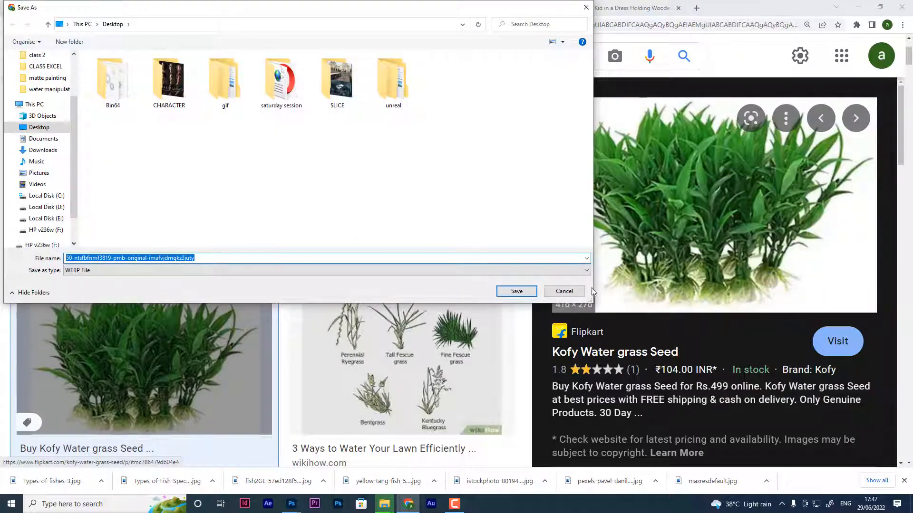
{"action": "left_click", "coordinate": [566, 291]}
- Look through the images related to the Kofy Water grass Seed picture and the main results for a usable plant
{"action": "scroll", "coordinate": [760, 248], "scroll_direction": "down", "scroll_amount": 7}
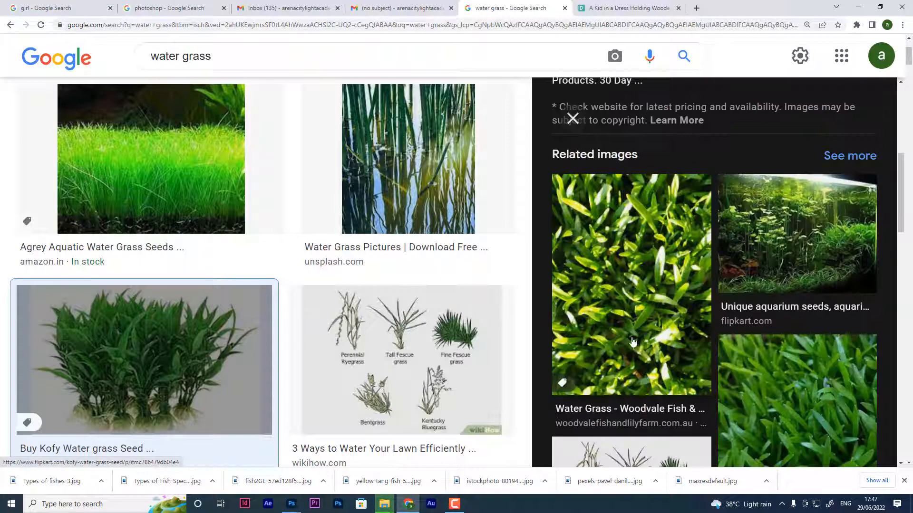
{"action": "scroll", "coordinate": [632, 341], "scroll_direction": "down", "scroll_amount": 8}
{"action": "scroll", "coordinate": [333, 257], "scroll_direction": "down", "scroll_amount": 12}
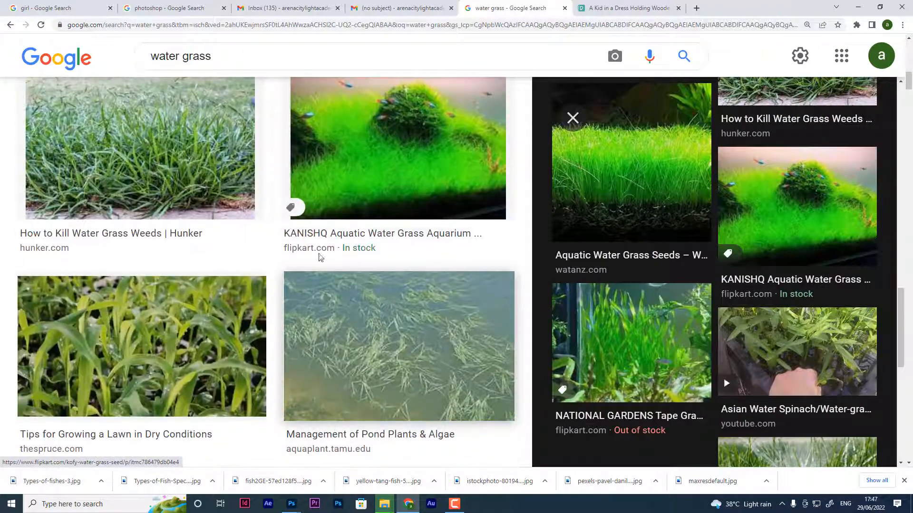
{"action": "scroll", "coordinate": [320, 257], "scroll_direction": "up", "scroll_amount": 8}
{"action": "left_click", "coordinate": [145, 56]}
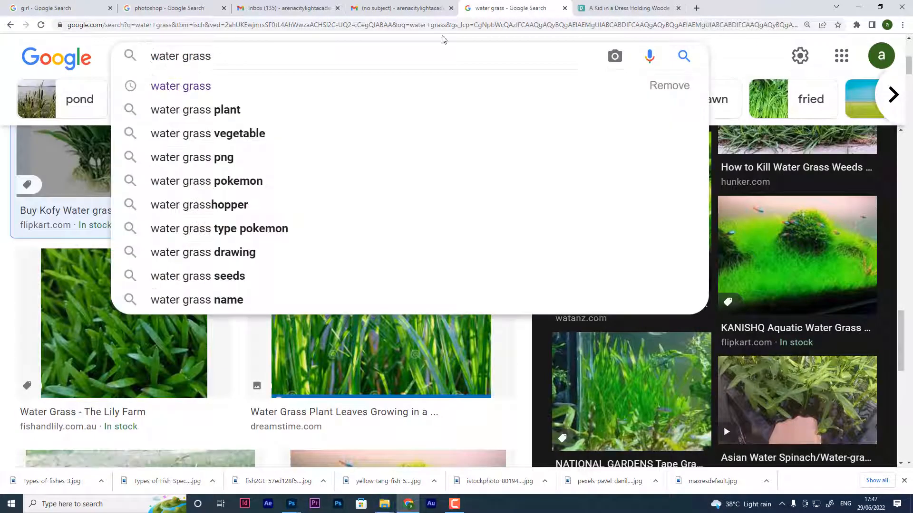
{"action": "left_click", "coordinate": [737, 51]}
- Narrow the water grass image results to aquarium and examine them for a suitable underwater plant picture
{"action": "left_click", "coordinate": [158, 104]}
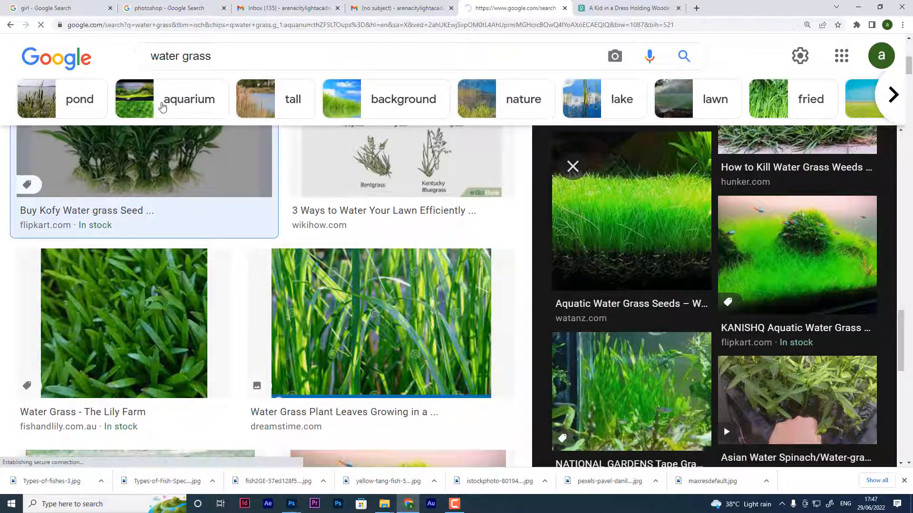
{"action": "scroll", "coordinate": [648, 328], "scroll_direction": "down", "scroll_amount": 2}
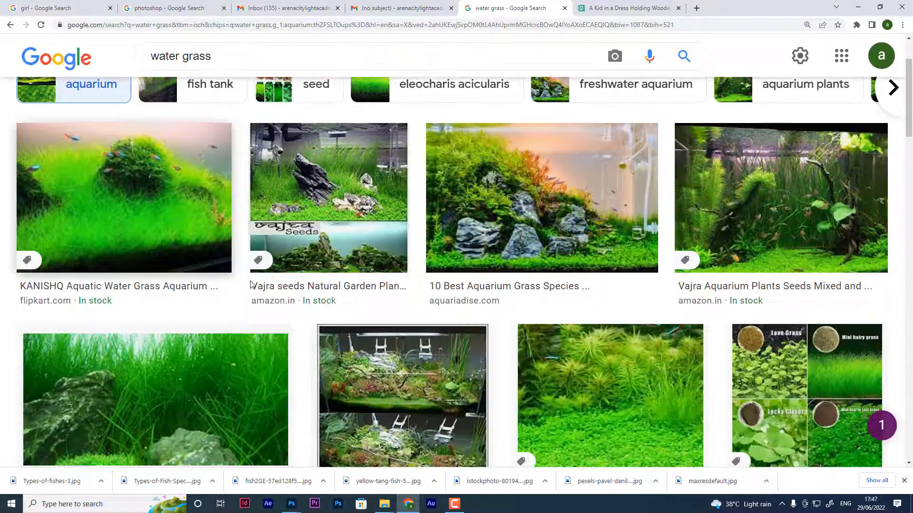
{"action": "scroll", "coordinate": [648, 328], "scroll_direction": "down", "scroll_amount": 12}
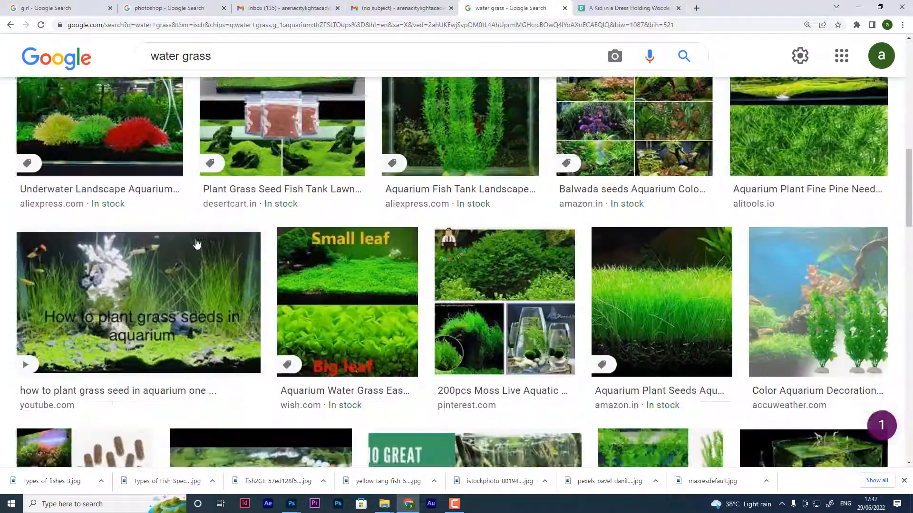
{"action": "scroll", "coordinate": [640, 219], "scroll_direction": "down", "scroll_amount": 5}
{"action": "scroll", "coordinate": [373, 292], "scroll_direction": "up", "scroll_amount": 6}
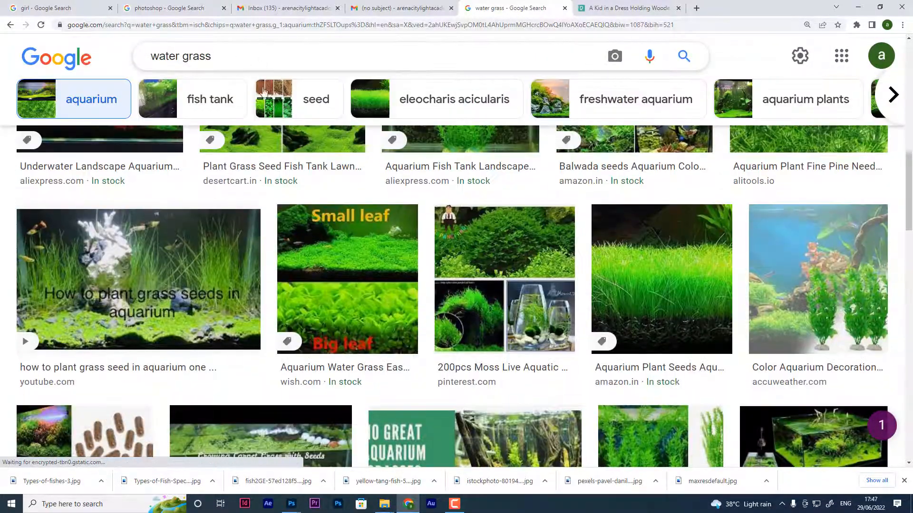
{"action": "scroll", "coordinate": [373, 292], "scroll_direction": "up", "scroll_amount": 3}
{"action": "scroll", "coordinate": [373, 292], "scroll_direction": "up", "scroll_amount": 3}
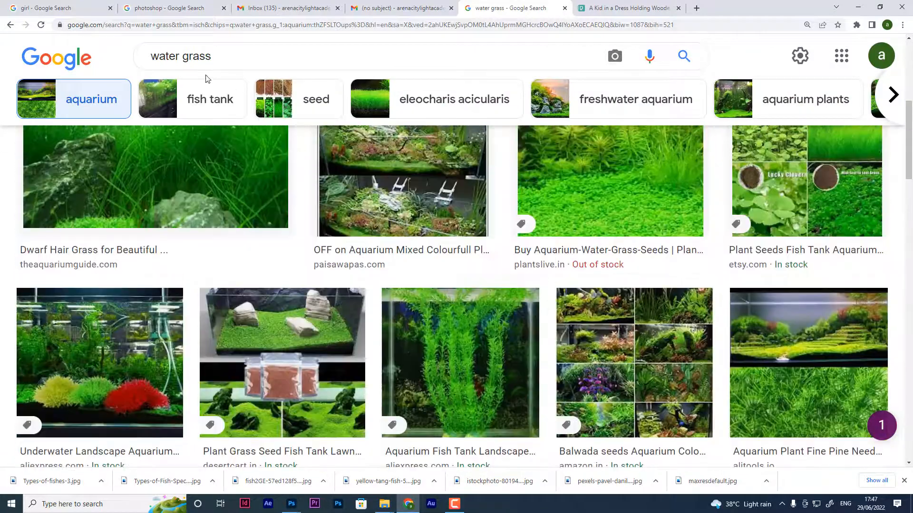
- Search the images for aquarium water grass and look through the results for a suitable underwater plant
{"action": "left_click", "coordinate": [153, 55]}
{"action": "type", "text": "aqua"}
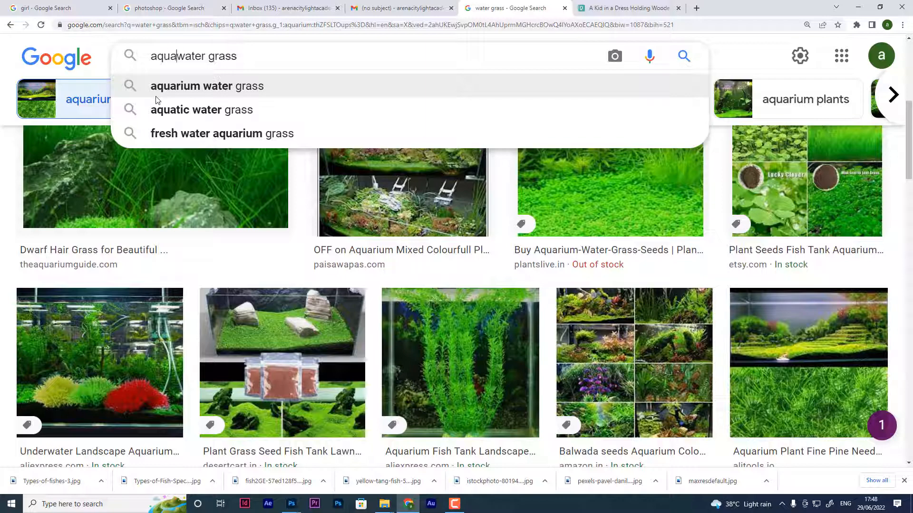
{"action": "type", "text": "rium"}
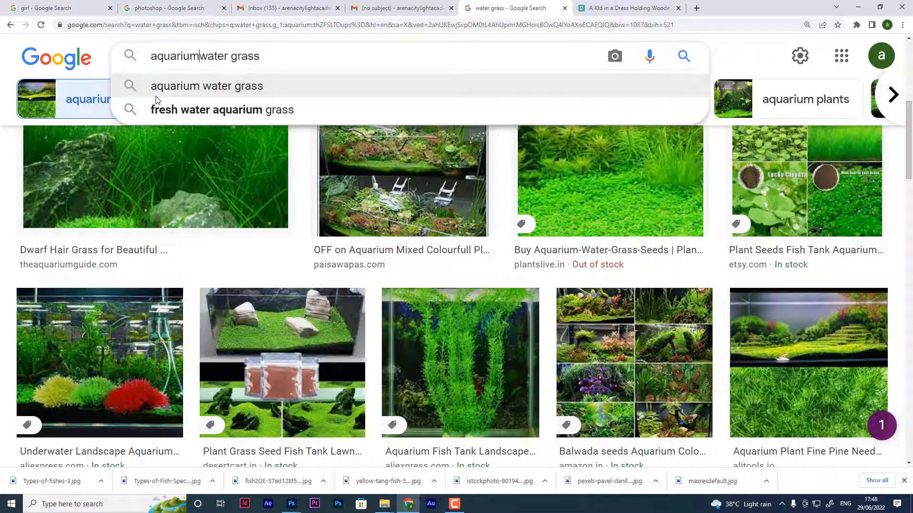
{"action": "left_click", "coordinate": [155, 96]}
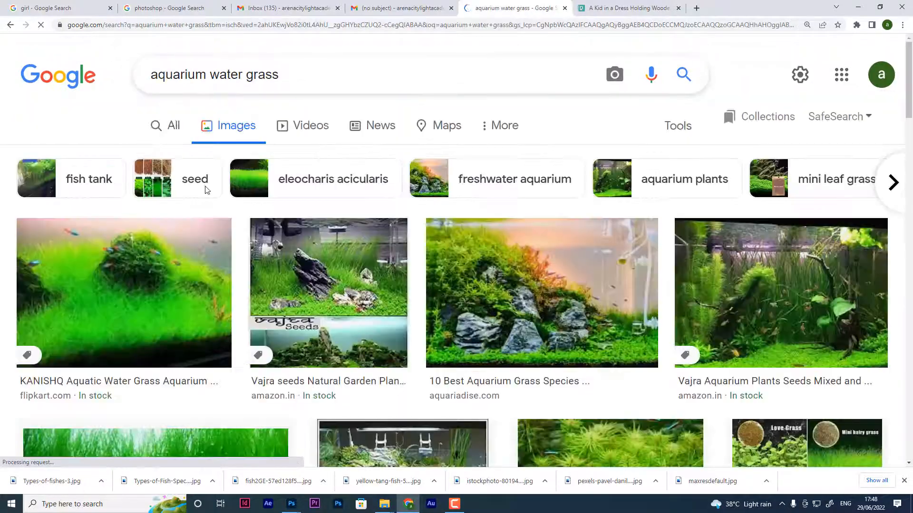
{"action": "scroll", "coordinate": [285, 199], "scroll_direction": "down", "scroll_amount": 15}
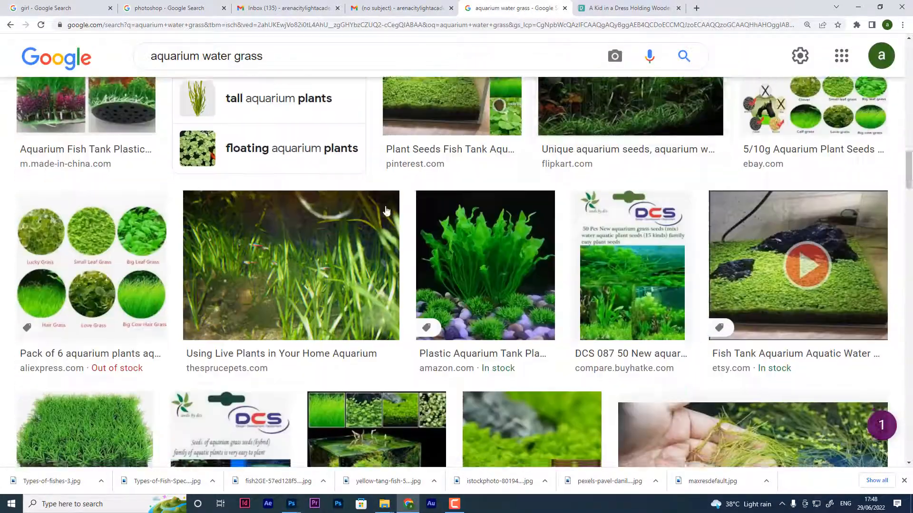
{"action": "scroll", "coordinate": [386, 211], "scroll_direction": "down", "scroll_amount": 10}
{"action": "scroll", "coordinate": [483, 175], "scroll_direction": "up", "scroll_amount": 8}
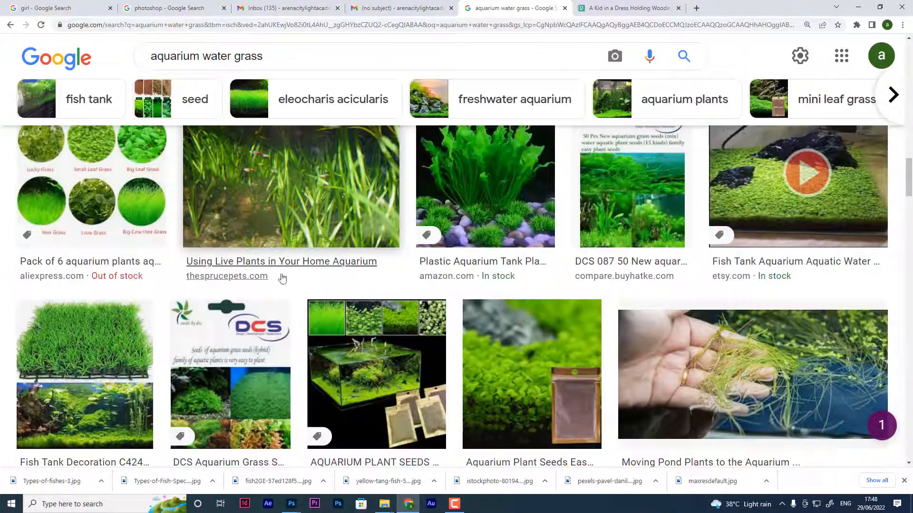
- Preview the green plastic aquarium tank plant and the related Ornaments & Plastic Plants picture, browsing their related images and further results
{"action": "left_click", "coordinate": [483, 174]}
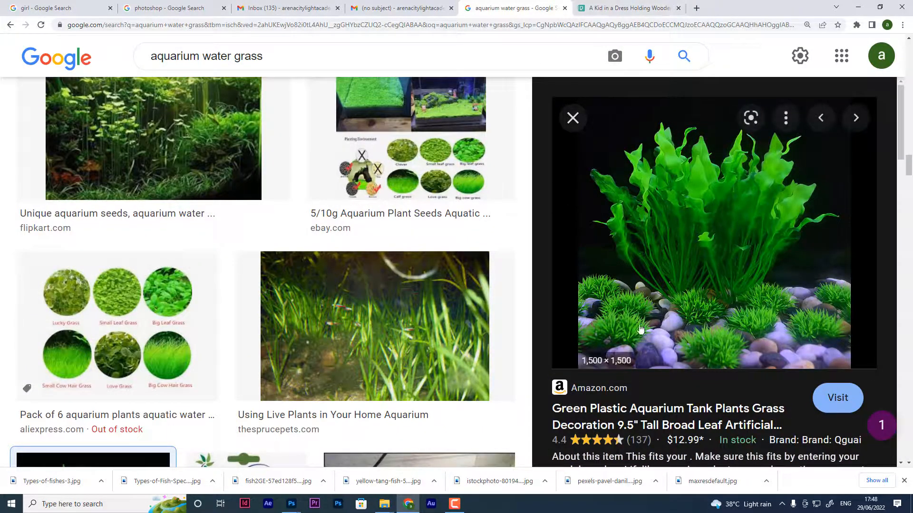
{"action": "scroll", "coordinate": [741, 271], "scroll_direction": "down", "scroll_amount": 10}
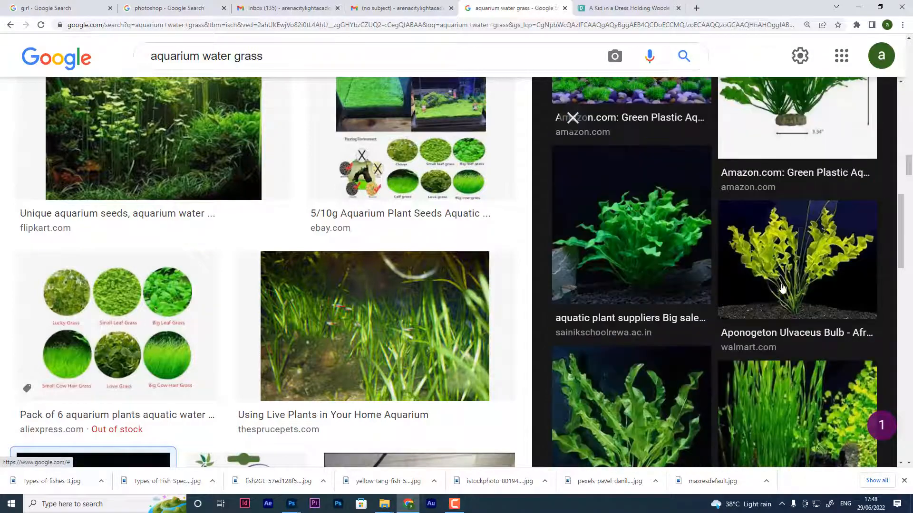
{"action": "scroll", "coordinate": [786, 253], "scroll_direction": "up", "scroll_amount": 3}
{"action": "scroll", "coordinate": [751, 255], "scroll_direction": "down", "scroll_amount": 12}
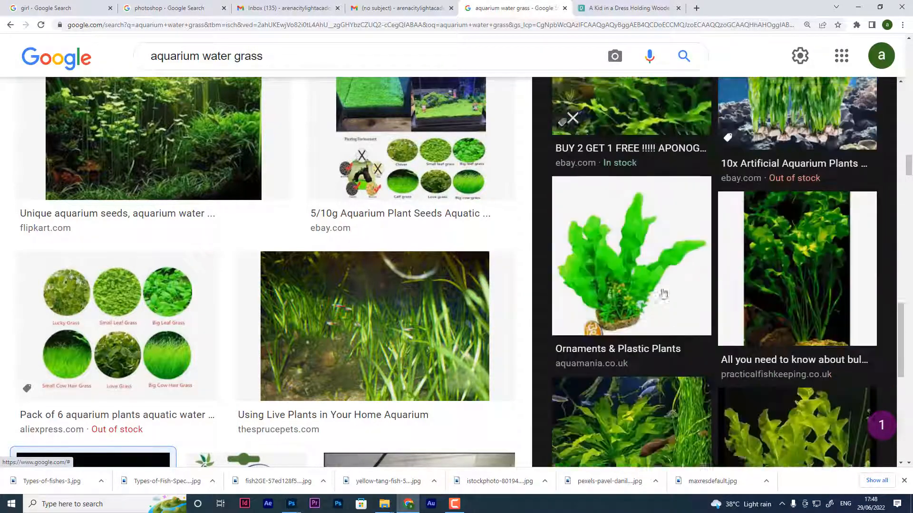
{"action": "scroll", "coordinate": [657, 297], "scroll_direction": "up", "scroll_amount": 4}
{"action": "left_click", "coordinate": [643, 278]}
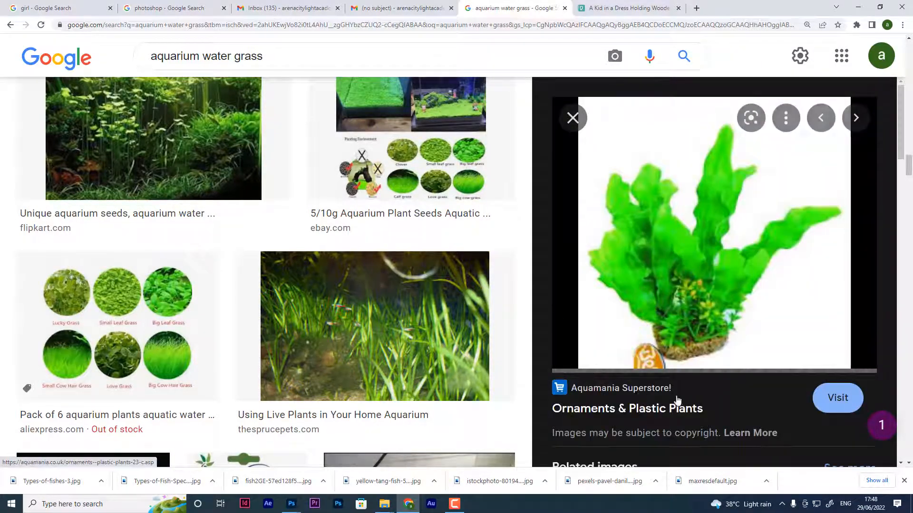
{"action": "scroll", "coordinate": [379, 351], "scroll_direction": "down", "scroll_amount": 6}
{"action": "scroll", "coordinate": [378, 351], "scroll_direction": "down", "scroll_amount": 15}
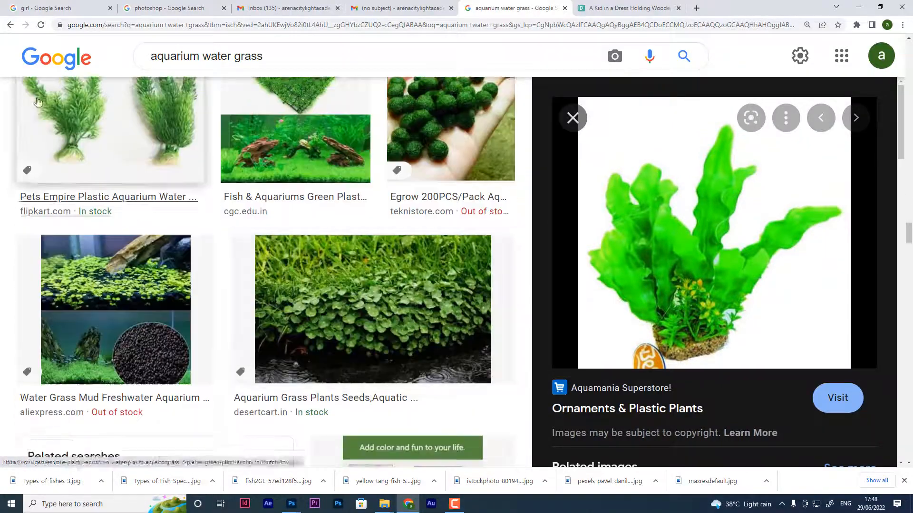
- Preview the Pets Empire plastic aquarium water plants and examine their related images and more of the main results
{"action": "left_click", "coordinate": [140, 177]}
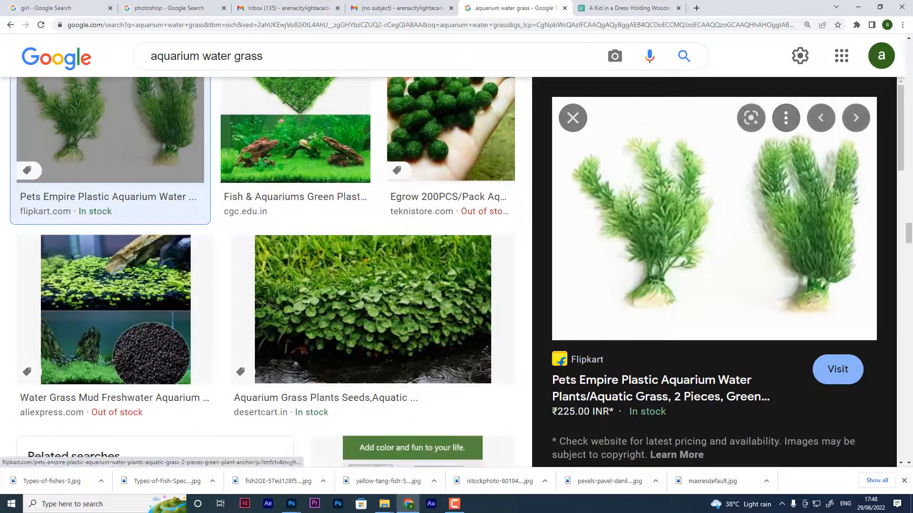
{"action": "scroll", "coordinate": [710, 239], "scroll_direction": "down", "scroll_amount": 10}
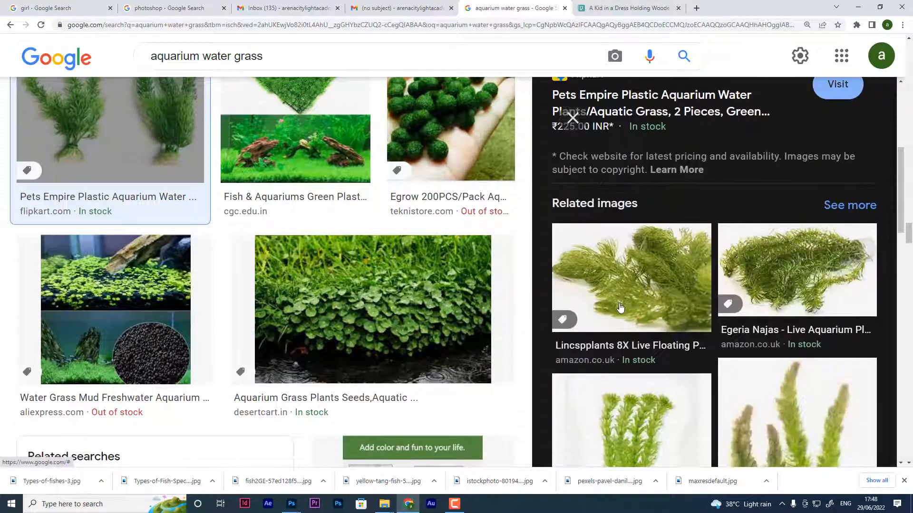
{"action": "scroll", "coordinate": [307, 248], "scroll_direction": "down", "scroll_amount": 4}
{"action": "scroll", "coordinate": [307, 248], "scroll_direction": "down", "scroll_amount": 15}
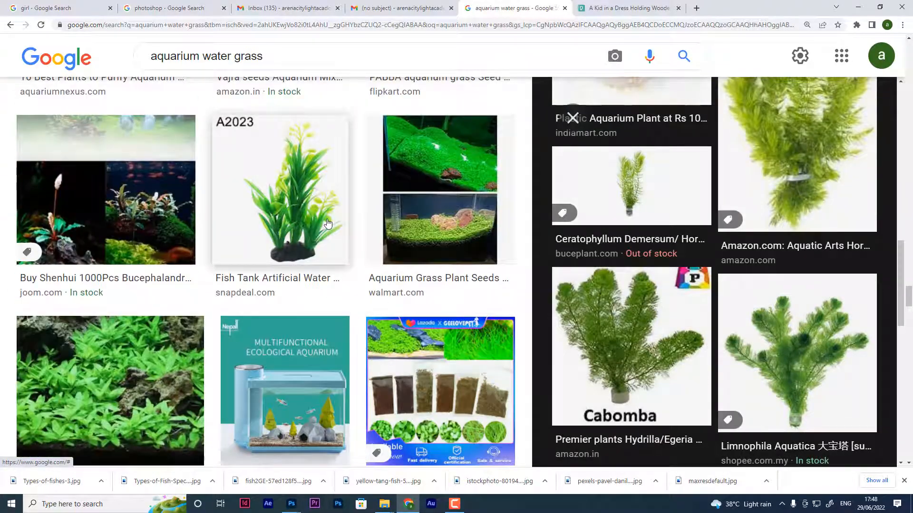
- Preview the Snapdeal Fish Tank Artificial Water Grass picture and save it as a JPEG image on the Desktop
{"action": "left_click", "coordinate": [328, 223]}
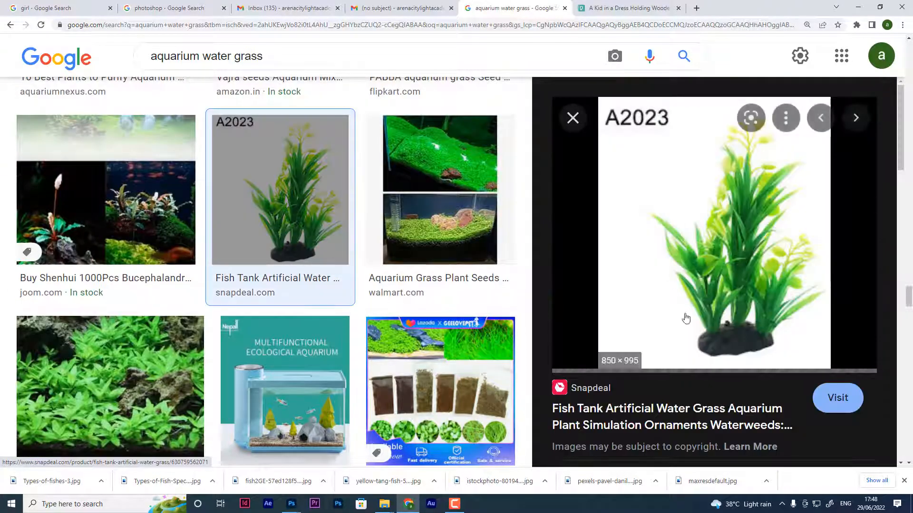
{"action": "right_click", "coordinate": [766, 251]}
{"action": "left_click", "coordinate": [799, 350]}
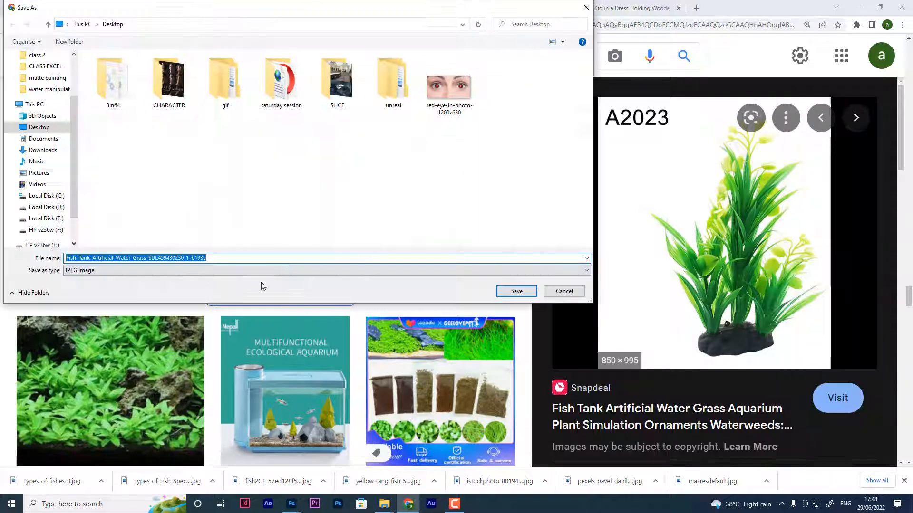
{"action": "left_click", "coordinate": [516, 296]}
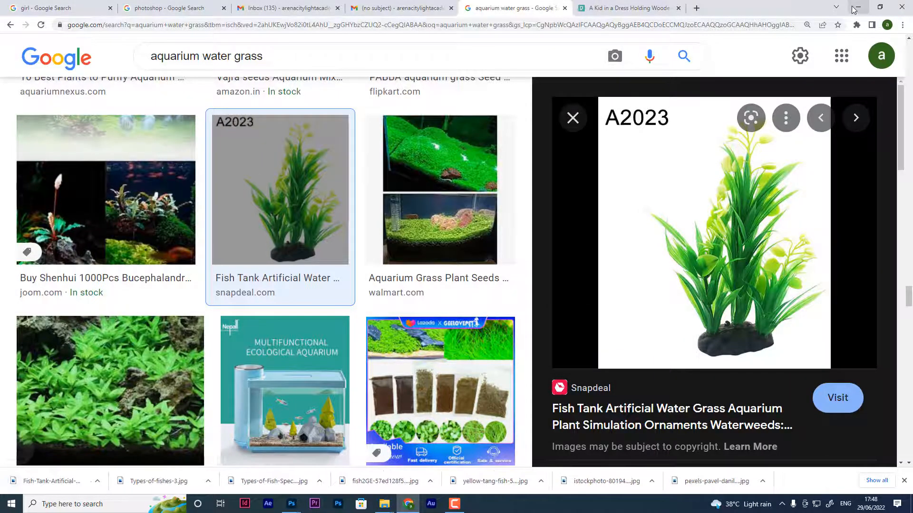
- Switch to Photoshop and open the Fish-Tank-Artificial-Water-Grass image from the Desktop
{"action": "key", "text": "alt+Tab"}
{"action": "left_click", "coordinate": [34, 38]}
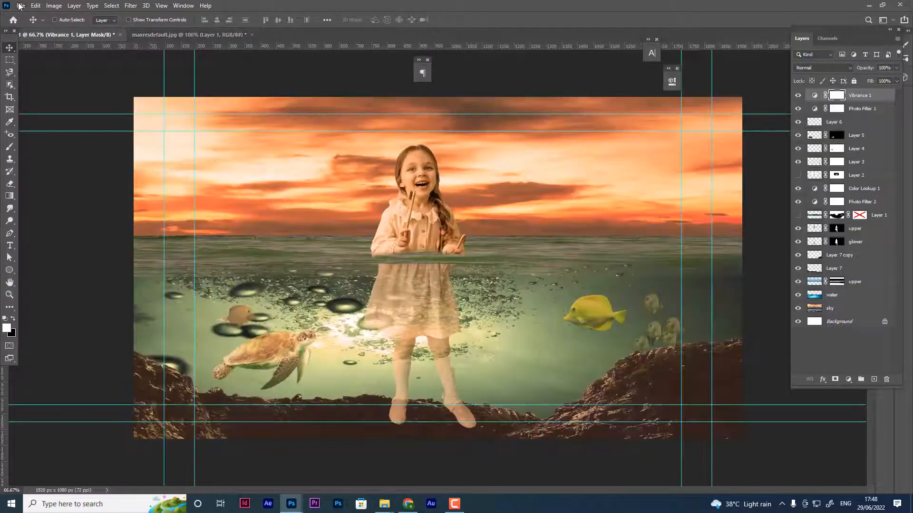
{"action": "left_click", "coordinate": [21, 5]}
{"action": "left_click", "coordinate": [38, 22]}
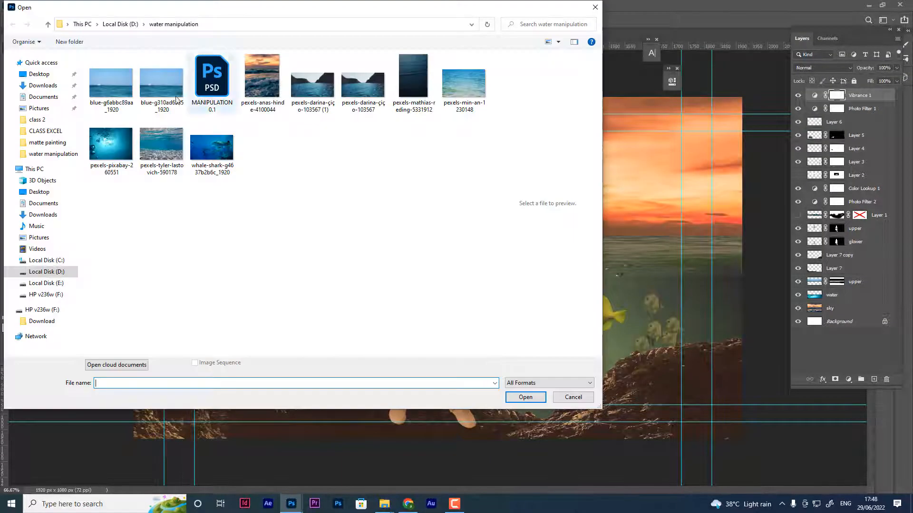
{"action": "left_click", "coordinate": [41, 191]}
{"action": "scroll", "coordinate": [283, 278], "scroll_direction": "down", "scroll_amount": 3}
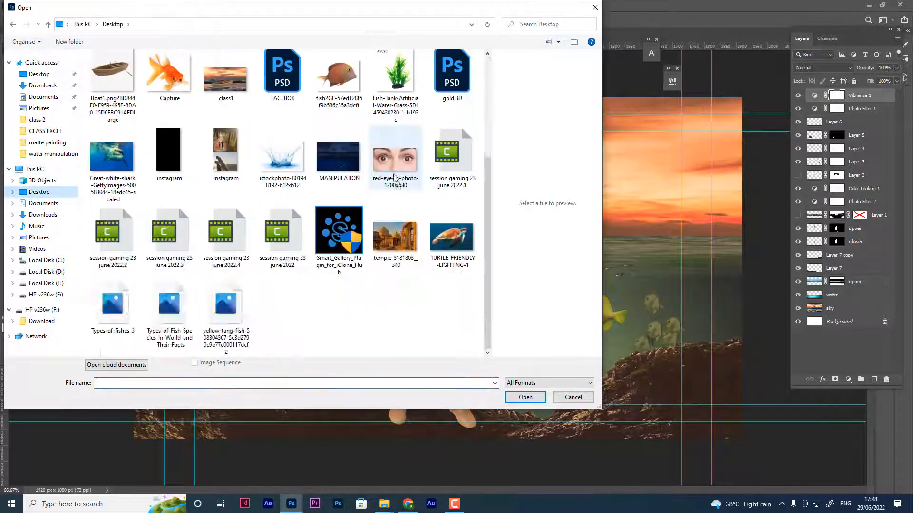
{"action": "double_click", "coordinate": [395, 76]}
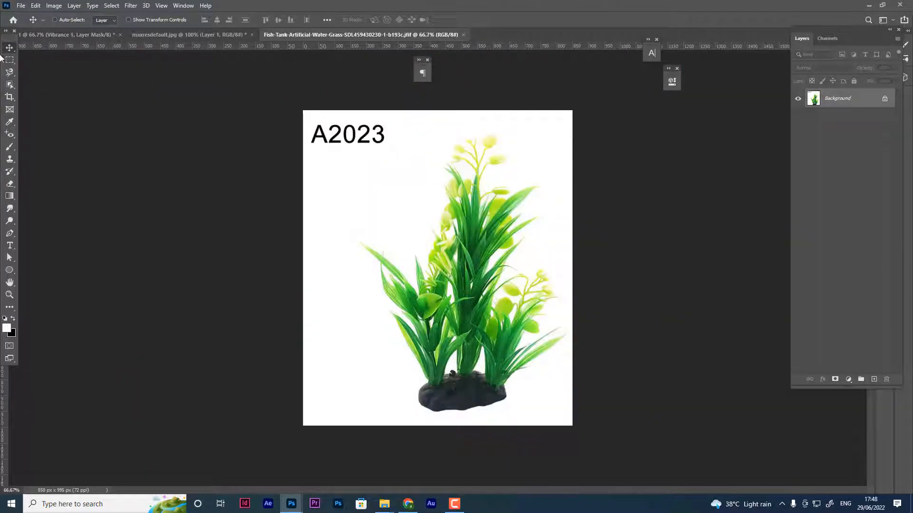
- Try to select the white background around the plant with the Magic Wand, and clear the selection
{"action": "right_click", "coordinate": [13, 88]}
{"action": "left_click", "coordinate": [71, 102]}
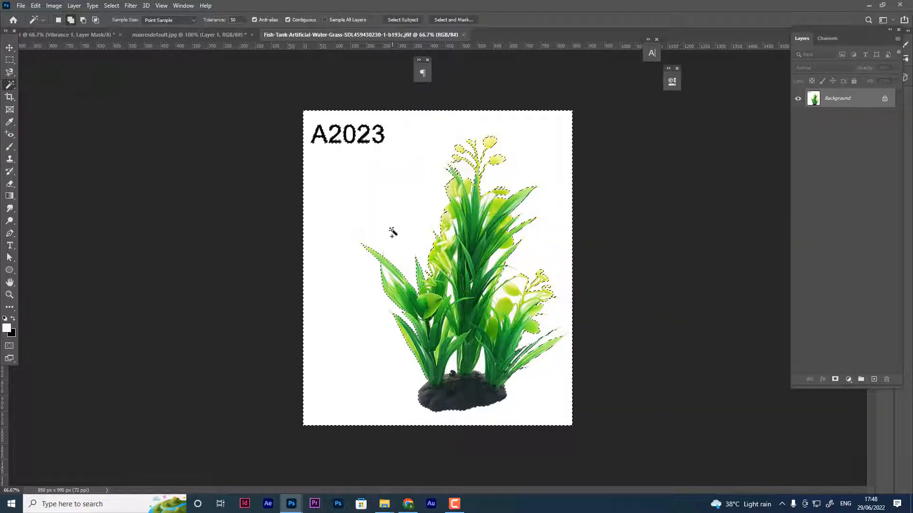
{"action": "left_click", "coordinate": [510, 290]}
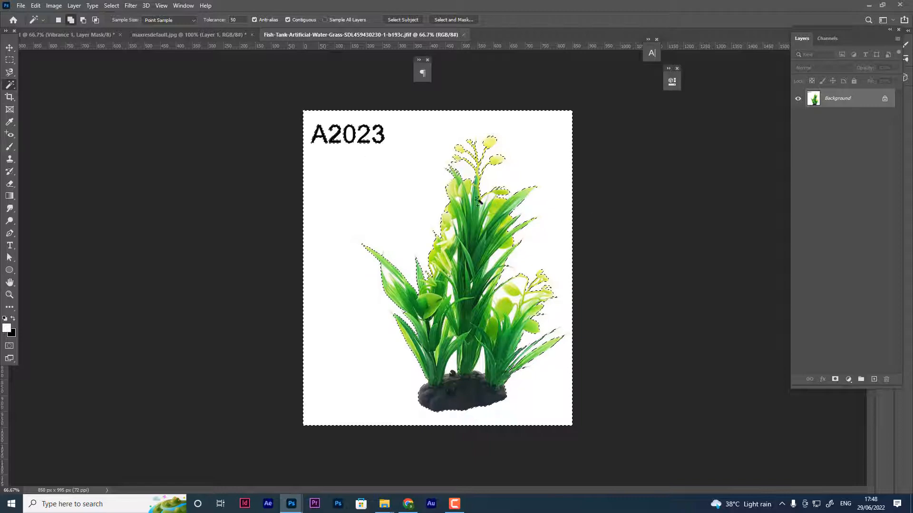
{"action": "left_click", "coordinate": [387, 141]}
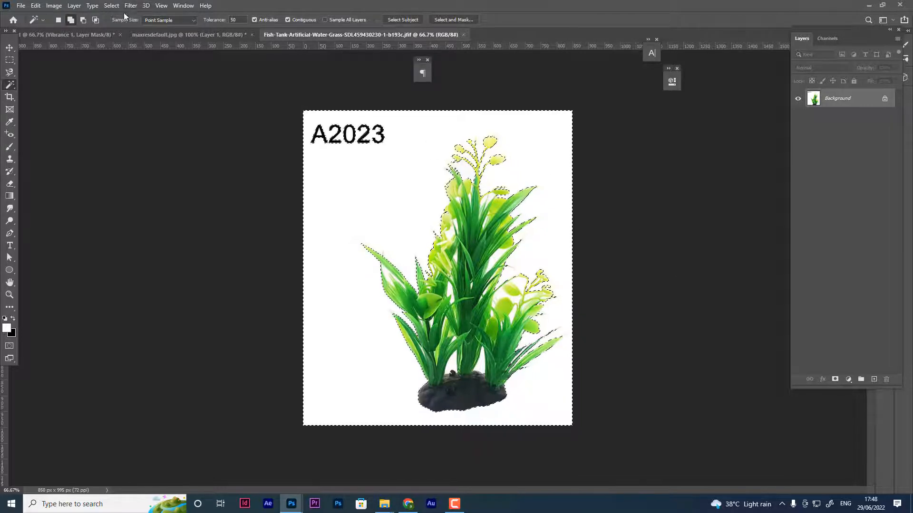
{"action": "left_click", "coordinate": [112, 6]}
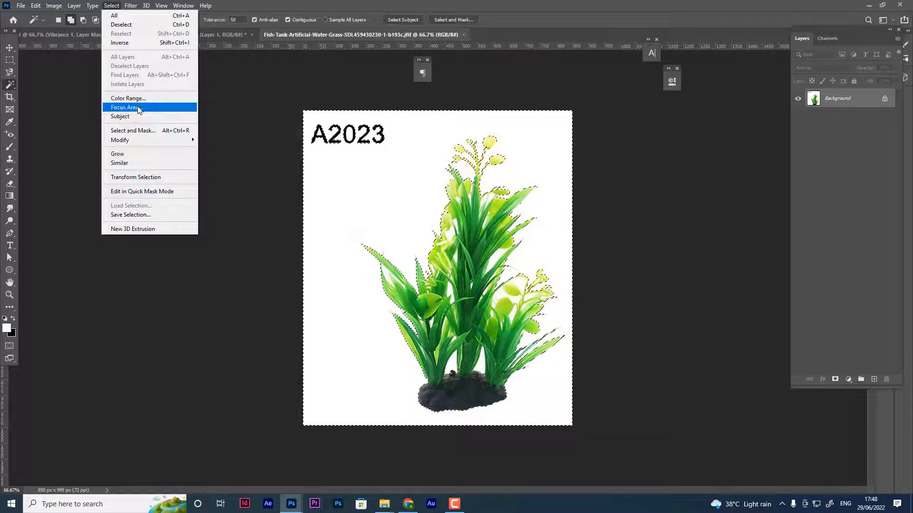
{"action": "left_click", "coordinate": [243, 96]}
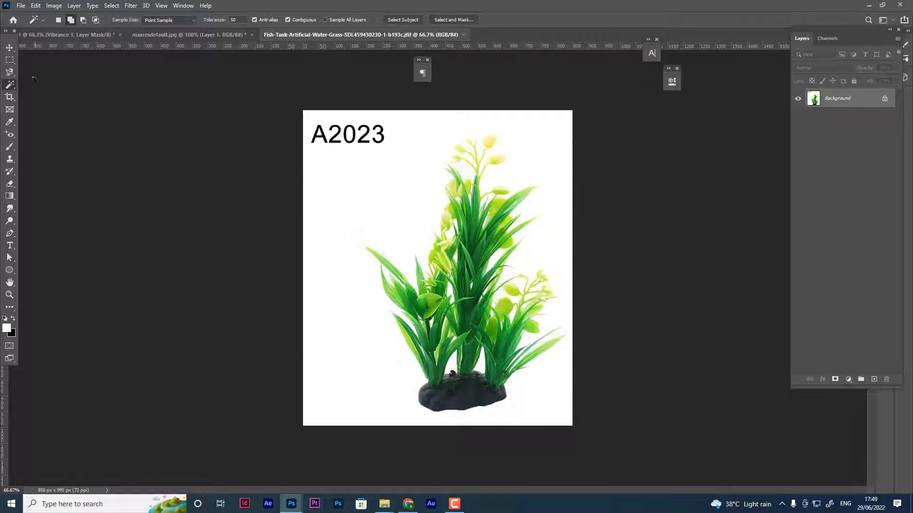
- Try to crop the A2023 label out of the plant image, and undo the crop
{"action": "key", "text": "c"}
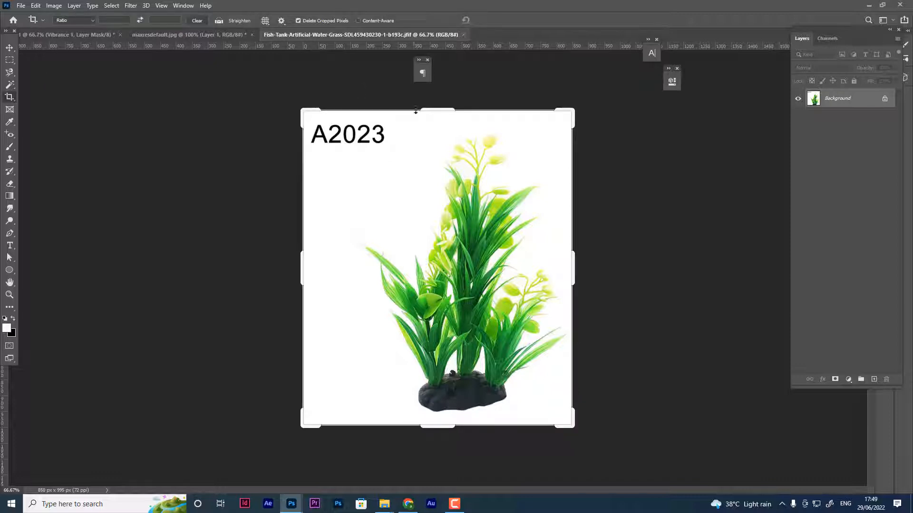
{"action": "mouse_move", "coordinate": [427, 111]}
{"action": "left_mouse_down"}
{"action": "mouse_move", "coordinate": [428, 122]}
{"action": "mouse_move", "coordinate": [428, 114]}
{"action": "left_mouse_up"}
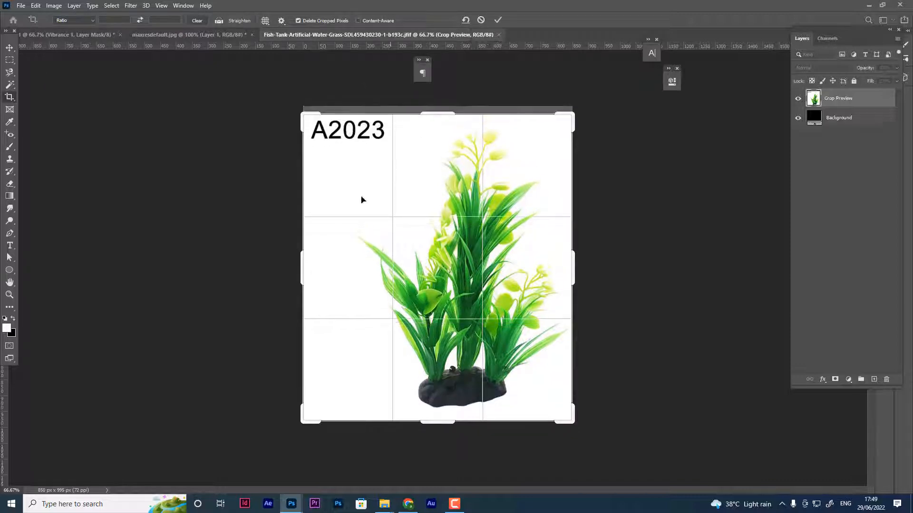
{"action": "left_click_drag", "start_coordinate": [299, 270], "coordinate": [327, 271]}
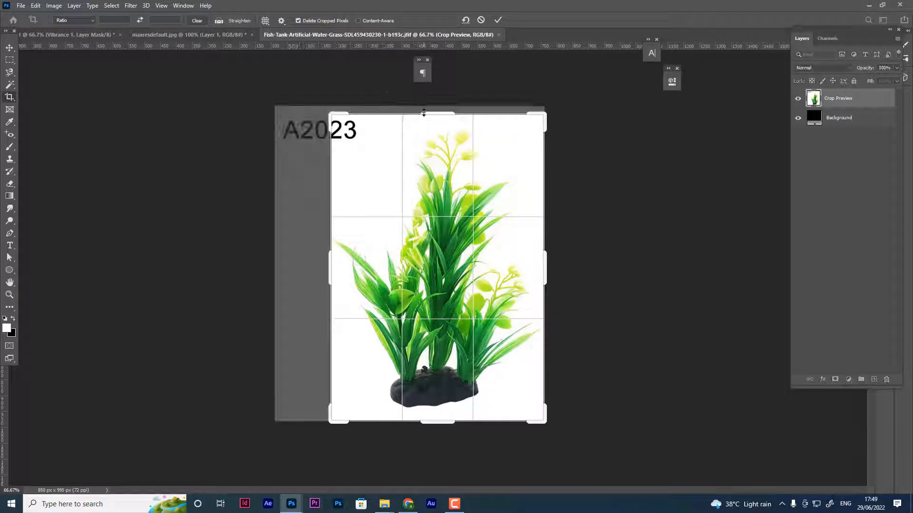
{"action": "left_click_drag", "start_coordinate": [423, 112], "coordinate": [425, 126]}
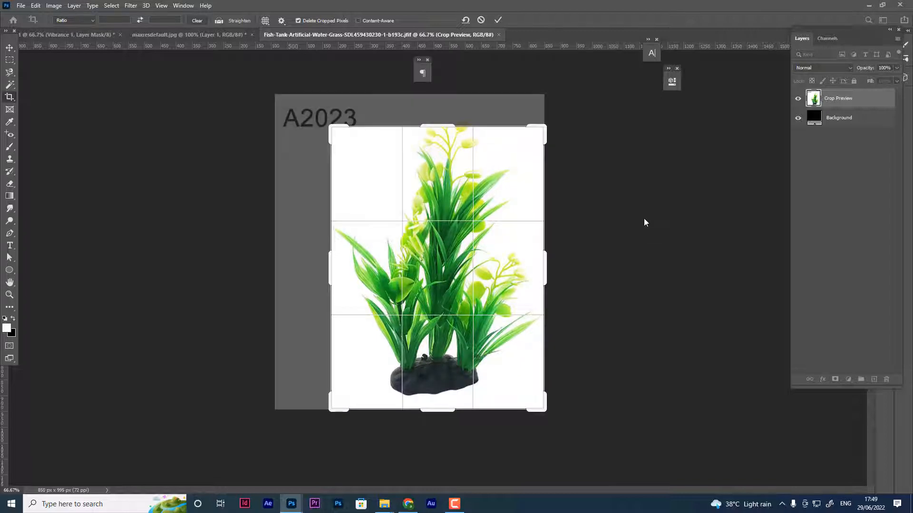
{"action": "key", "text": "Return"}
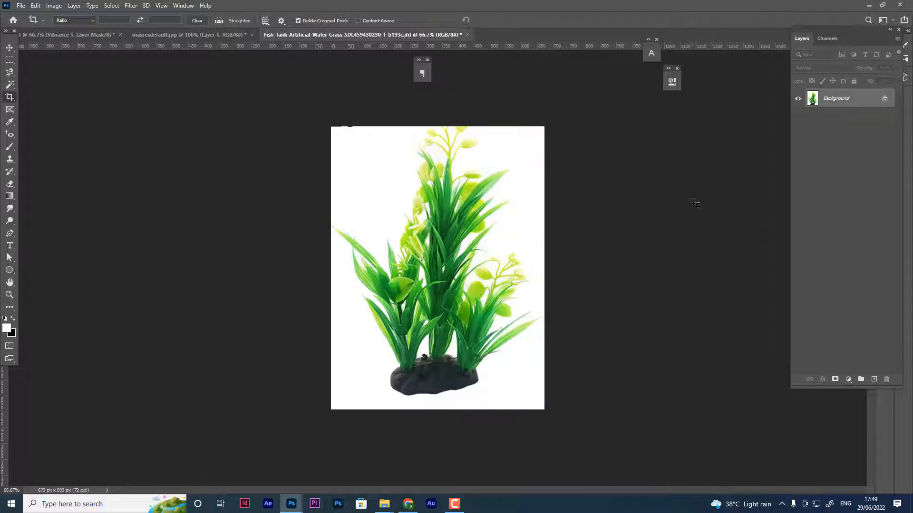
{"action": "key", "text": "ctrl+z"}
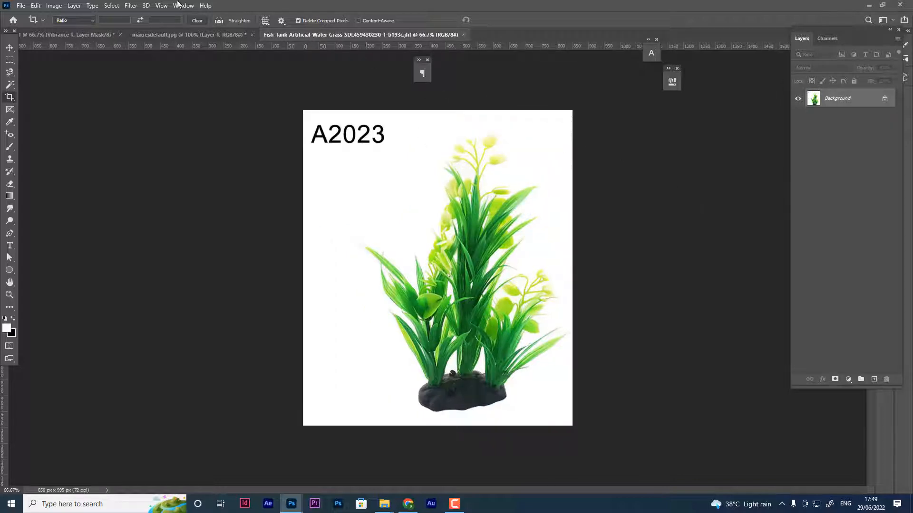
- Erase the A2023 label from the plant image by filling a rectangular marquee selection around it, and deselect
{"action": "left_click", "coordinate": [7, 61]}
{"action": "left_click", "coordinate": [56, 62]}
{"action": "left_click_drag", "start_coordinate": [301, 109], "coordinate": [421, 157]}
{"action": "right_click", "coordinate": [364, 135]}
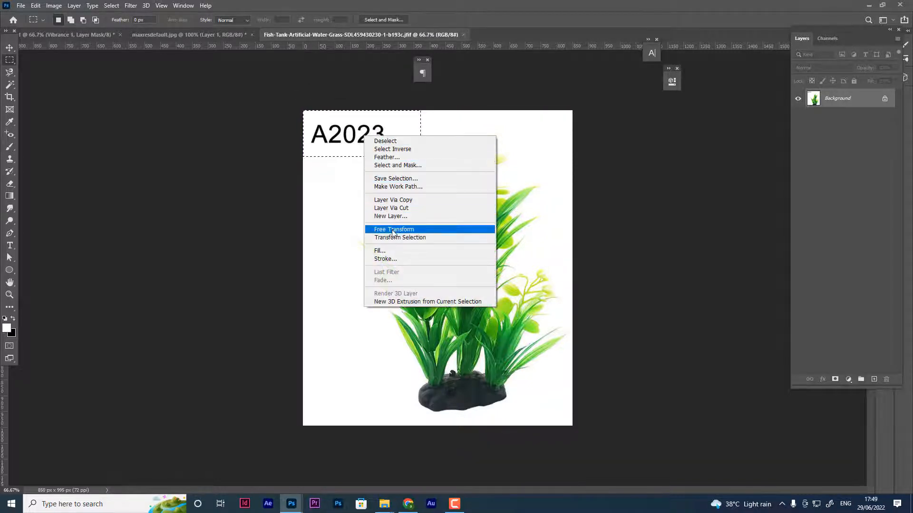
{"action": "left_click", "coordinate": [381, 251]}
{"action": "left_click", "coordinate": [604, 90]}
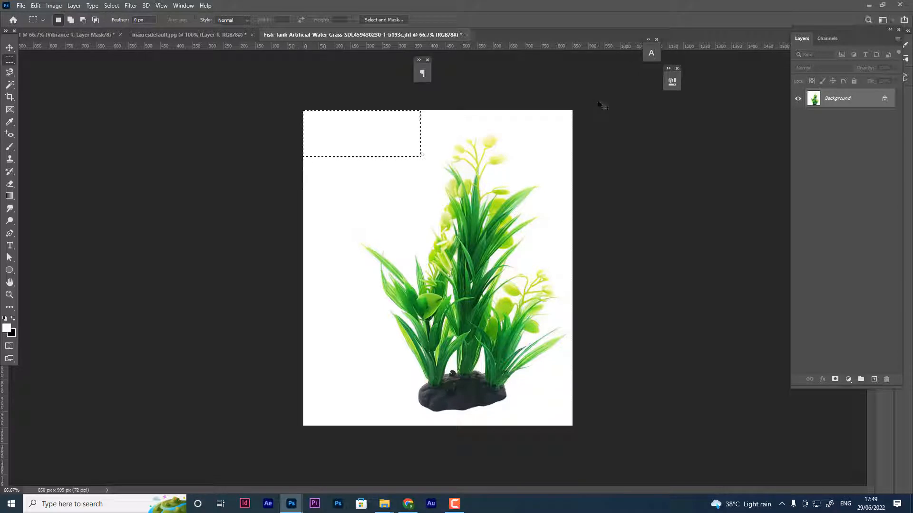
{"action": "key", "text": "ctrl+d"}
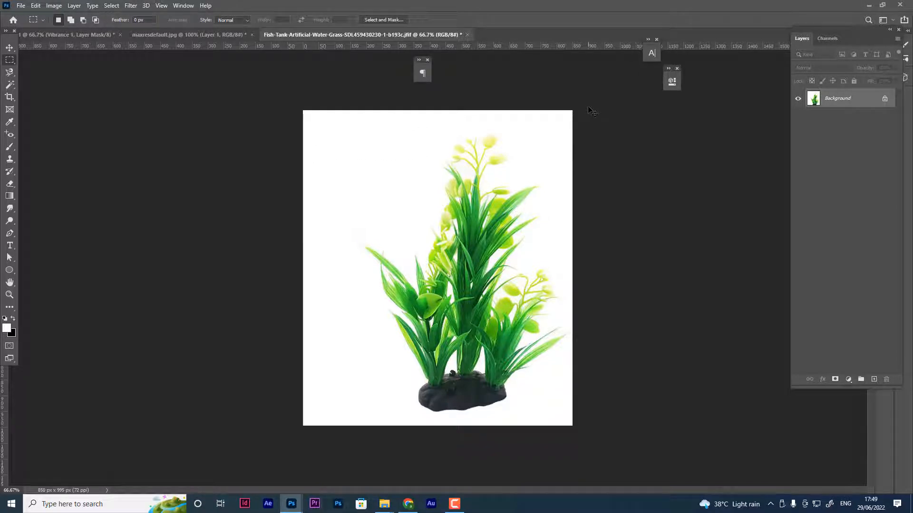
- Select the white background around the plant with the Magic Wand, extend it to similar areas, and hide it with an inverted layer mask
{"action": "left_click", "coordinate": [8, 87]}
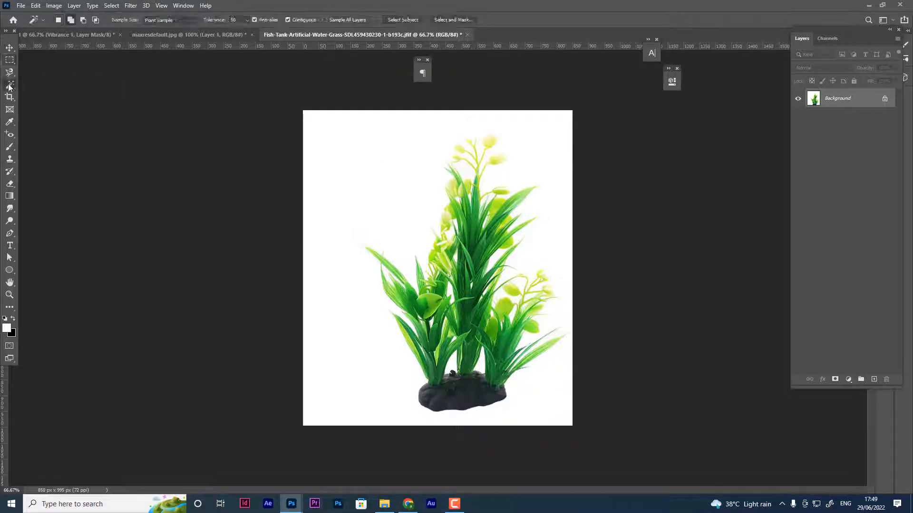
{"action": "left_click", "coordinate": [391, 178]}
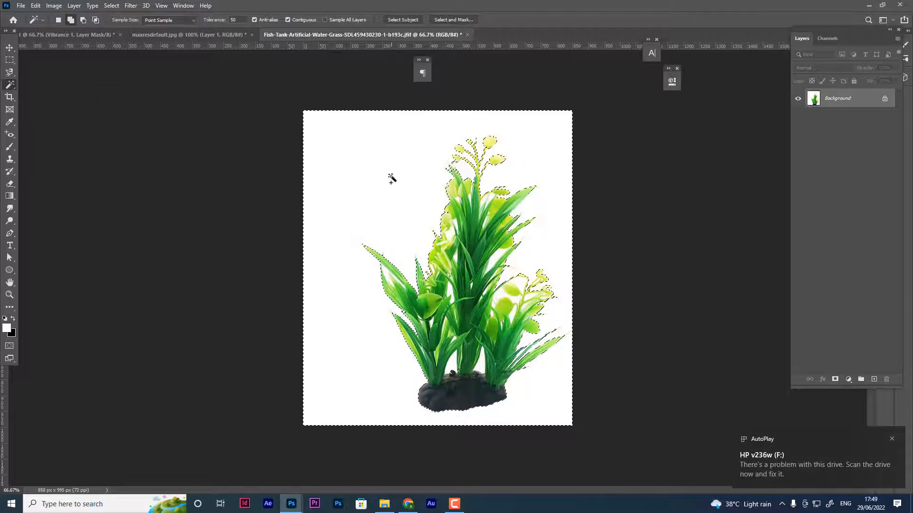
{"action": "left_click", "coordinate": [130, 6]}
{"action": "mouse_move", "coordinate": [114, 8]}
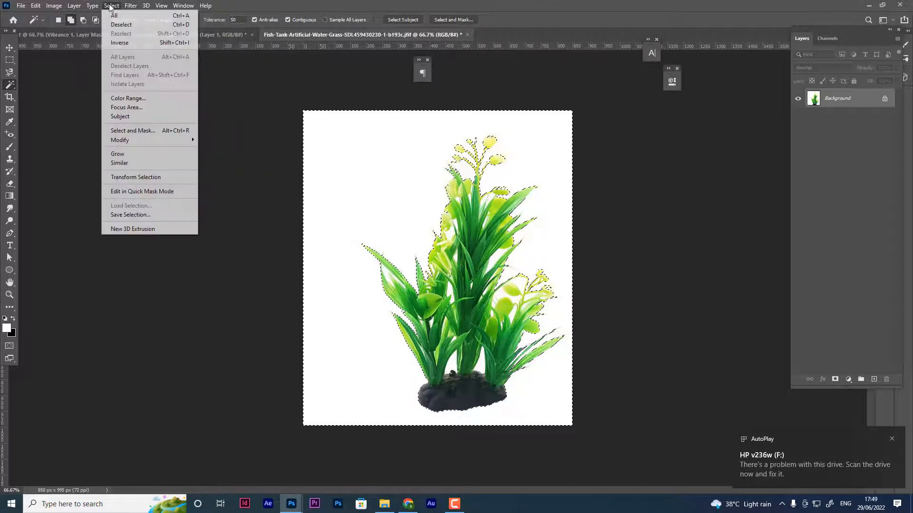
{"action": "left_click", "coordinate": [122, 163]}
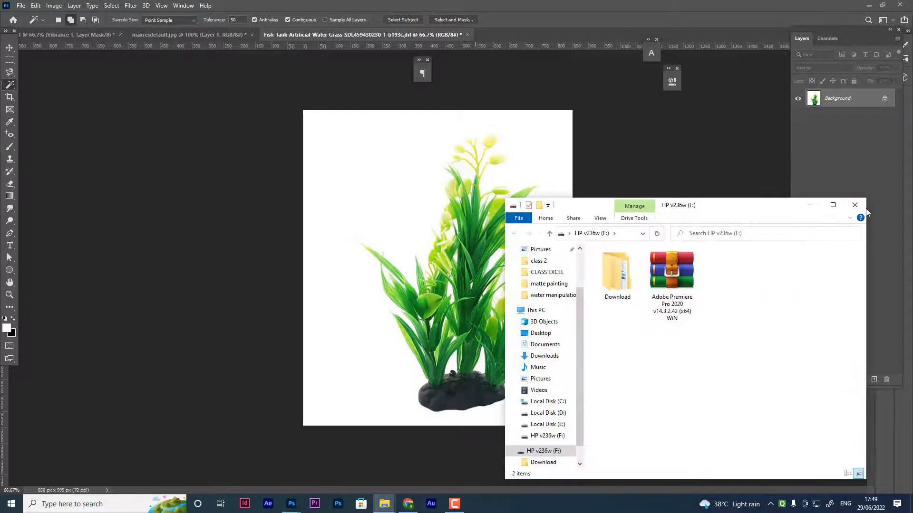
{"action": "left_click", "coordinate": [855, 205]}
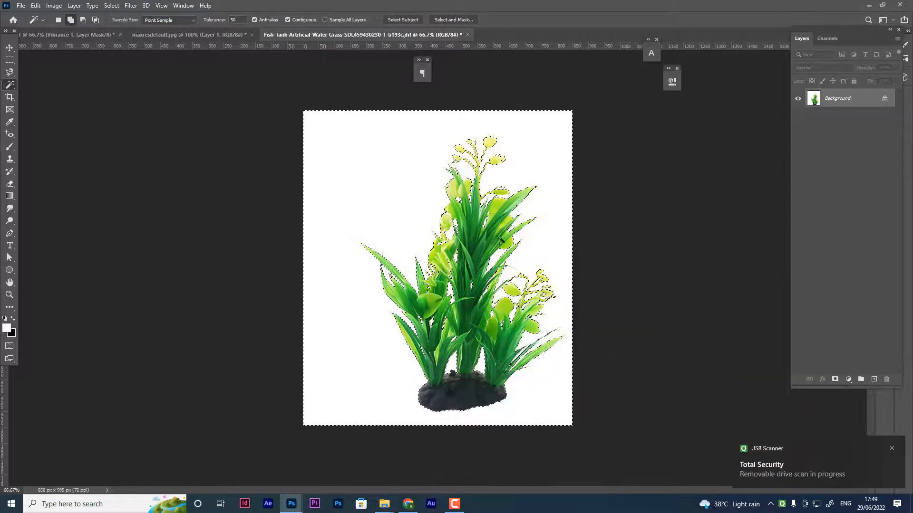
{"action": "left_click", "coordinate": [834, 379]}
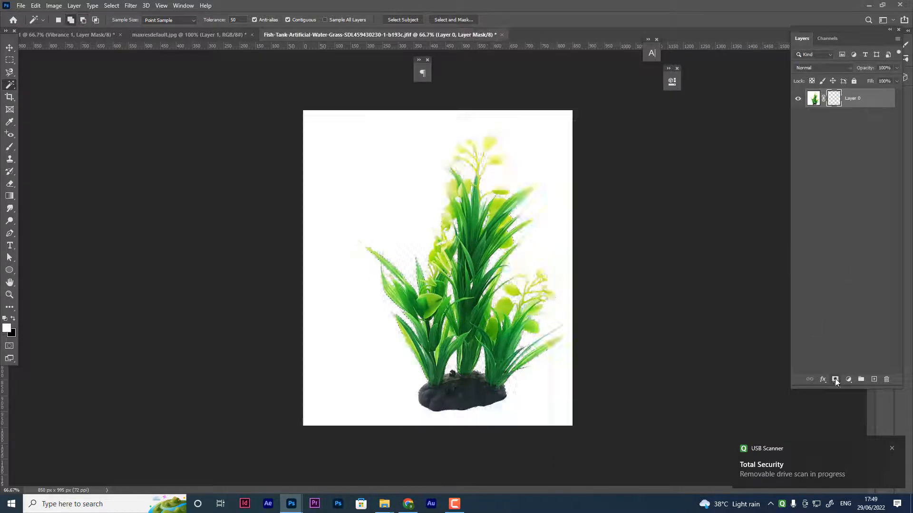
- Float the plant document, copy its masked plant layer into the sea composition, and minimize the plant document
{"action": "left_click", "coordinate": [9, 48]}
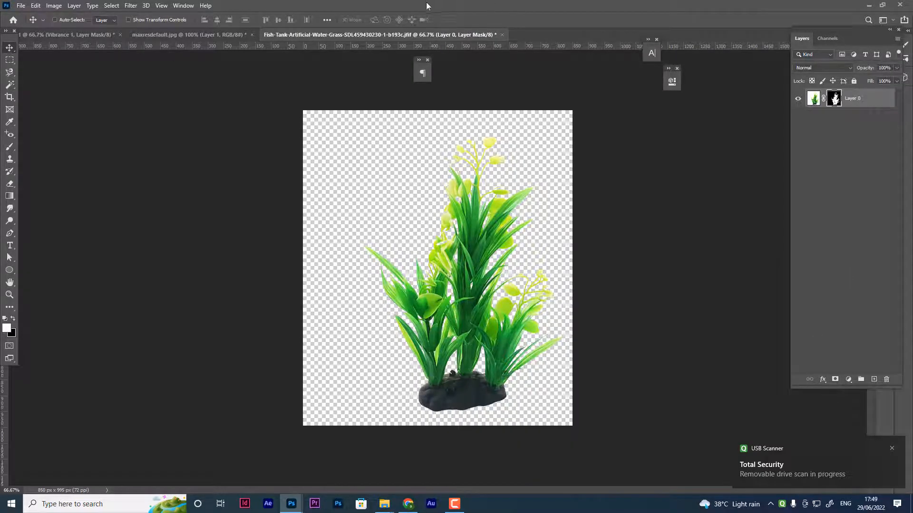
{"action": "left_click_drag", "start_coordinate": [333, 34], "coordinate": [64, 60]}
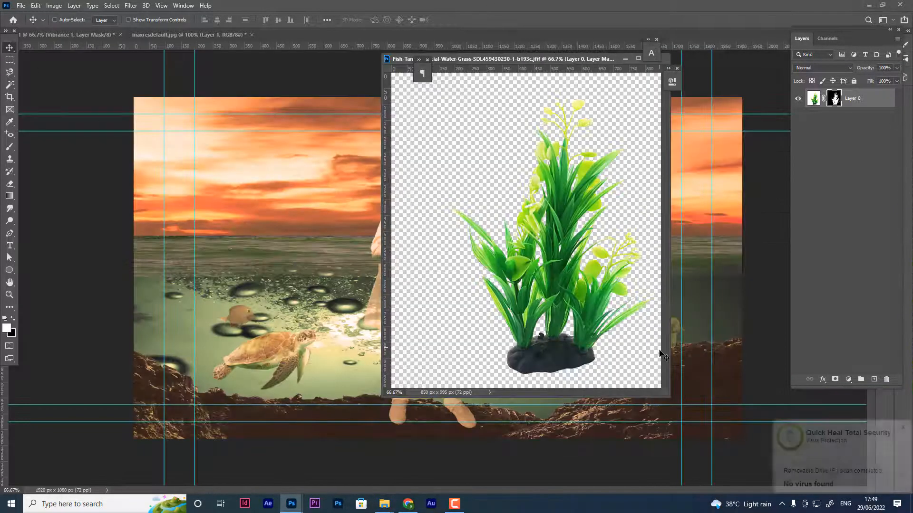
{"action": "left_click_drag", "start_coordinate": [608, 323], "coordinate": [335, 395]}
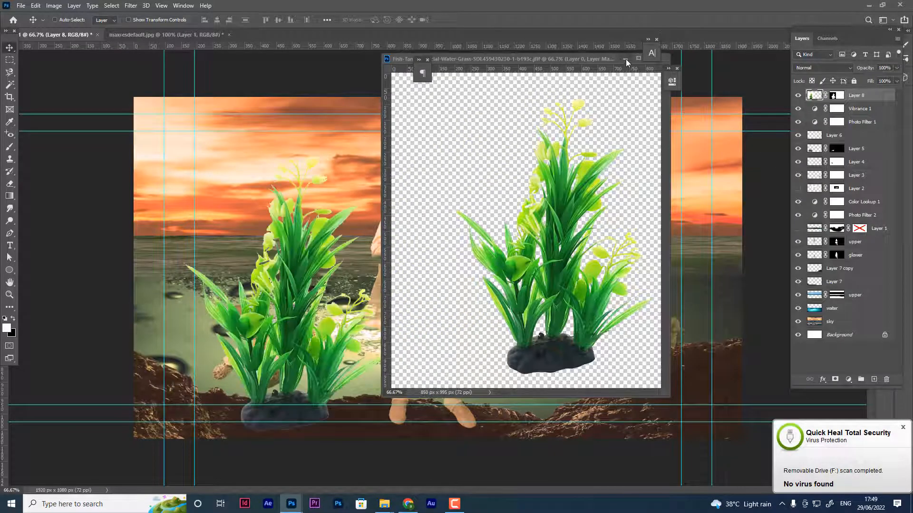
{"action": "left_click", "coordinate": [625, 58]}
- Scale the plant to 23% and place it on top of the rocks at the right edge of the scene
{"action": "left_click_drag", "start_coordinate": [261, 413], "coordinate": [661, 397]}
{"action": "key", "text": "ctrl+t"}
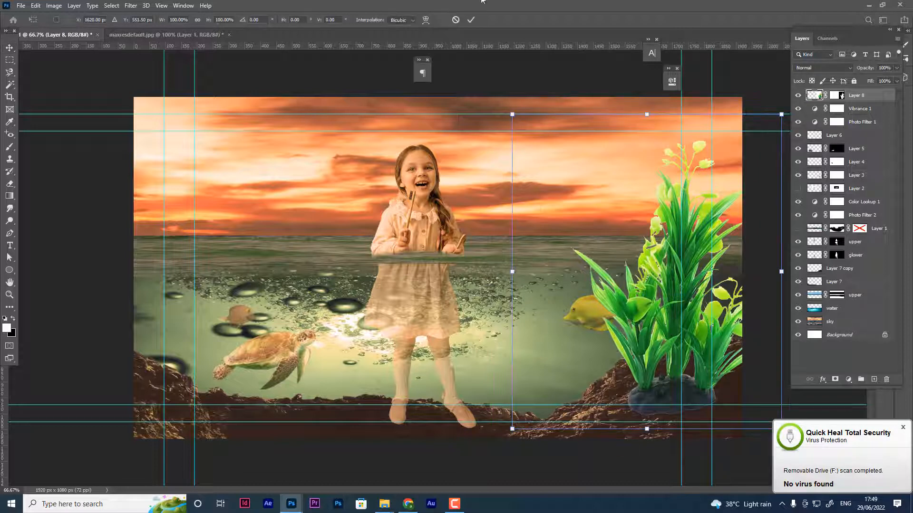
{"action": "left_click_drag", "start_coordinate": [206, 21], "coordinate": [169, 41]}
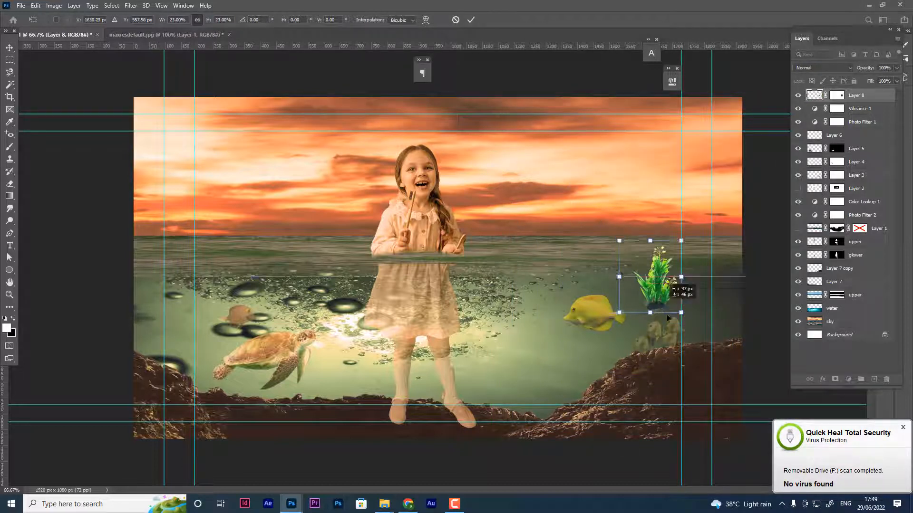
{"action": "left_click_drag", "start_coordinate": [648, 295], "coordinate": [704, 342]}
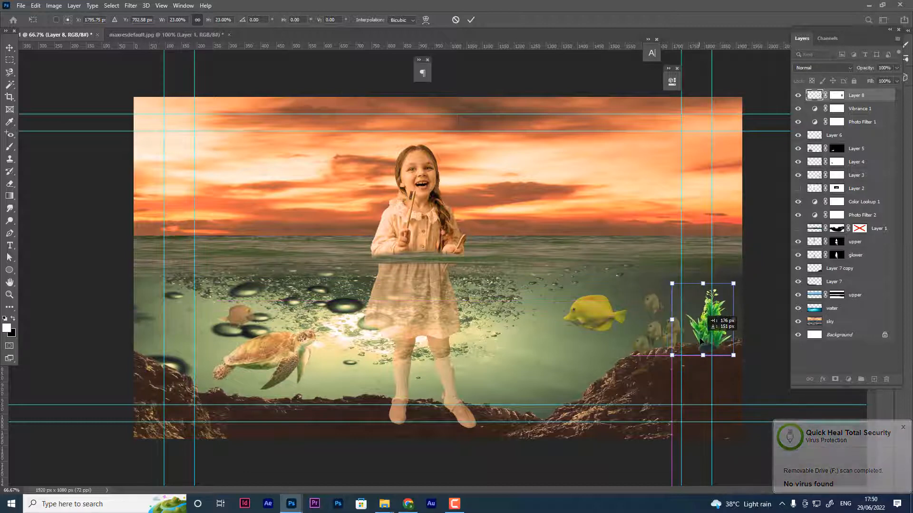
{"action": "key", "text": "Return"}
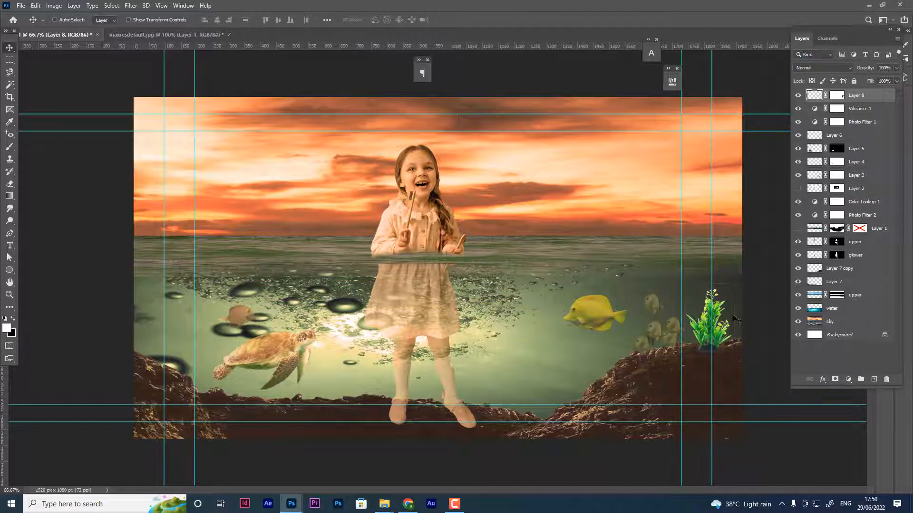
- Paint black on the plant's layer mask with a small brush to hide leftover edges, and set the layer opacity to 36%
{"action": "left_click", "coordinate": [837, 97]}
{"action": "key", "text": "b"}
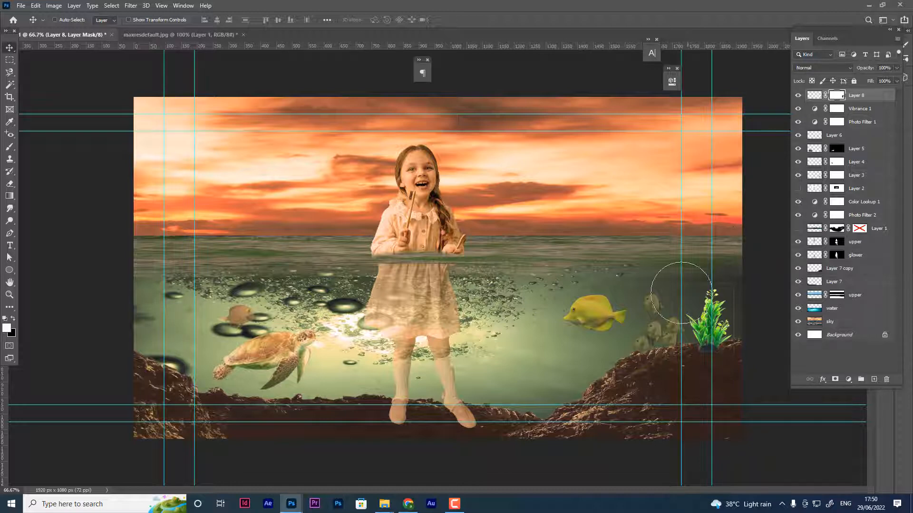
{"action": "key", "text": "bracketleft"}
{"action": "key", "text": "bracketleft"}
{"action": "key", "text": "bracketleft"}
{"action": "key", "text": "bracketleft"}
{"action": "key", "text": "bracketleft"}
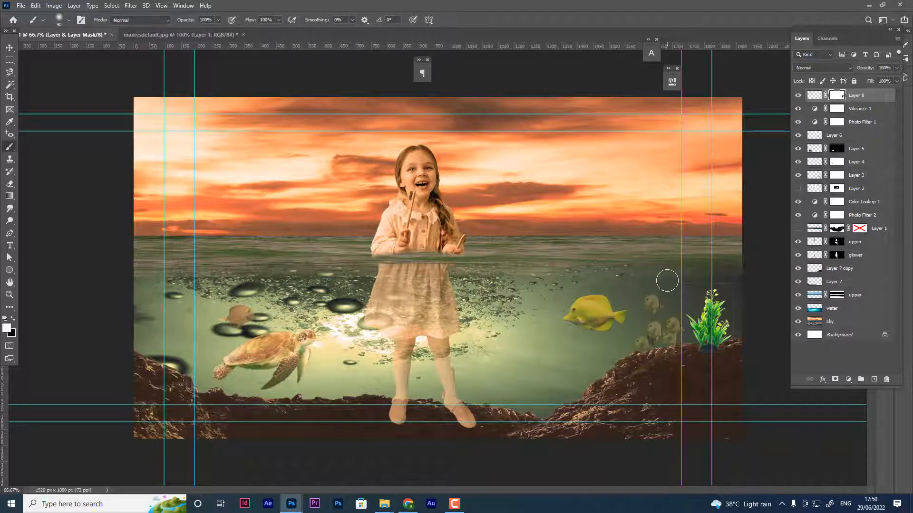
{"action": "left_click_drag", "start_coordinate": [677, 287], "coordinate": [746, 272]}
{"action": "key", "text": "x"}
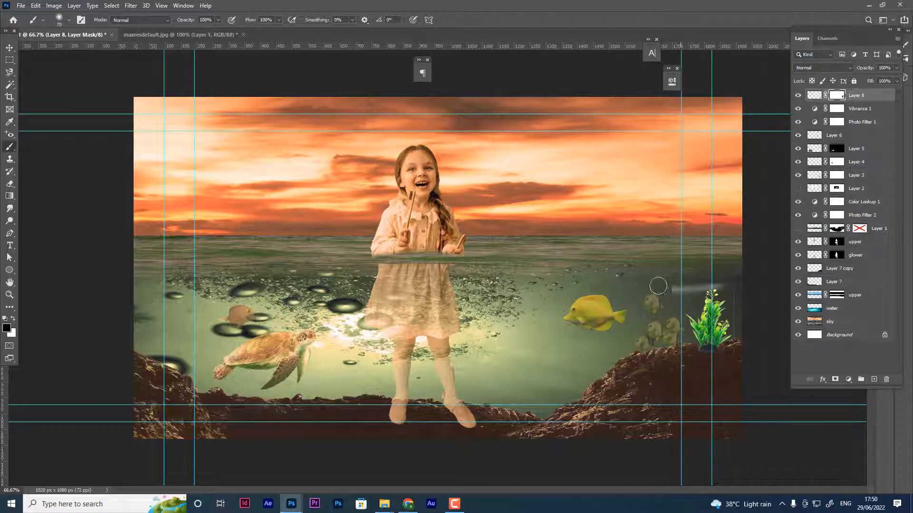
{"action": "mouse_move", "coordinate": [659, 285]}
{"action": "left_mouse_down"}
{"action": "mouse_move", "coordinate": [716, 275]}
{"action": "mouse_move", "coordinate": [660, 288]}
{"action": "mouse_move", "coordinate": [720, 278]}
{"action": "mouse_move", "coordinate": [737, 291]}
{"action": "mouse_move", "coordinate": [746, 363]}
{"action": "mouse_move", "coordinate": [699, 373]}
{"action": "mouse_move", "coordinate": [737, 342]}
{"action": "mouse_move", "coordinate": [713, 366]}
{"action": "left_mouse_up"}
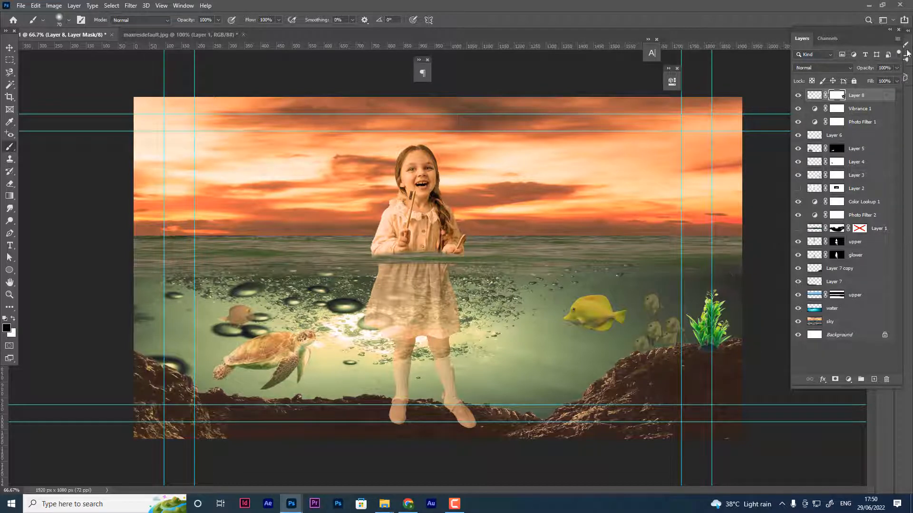
{"action": "left_click_drag", "start_coordinate": [850, 72], "coordinate": [837, 80]}
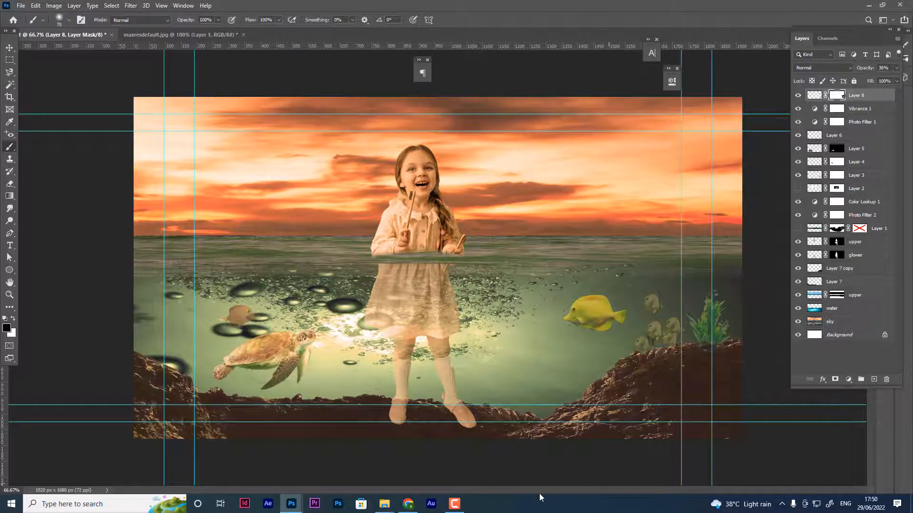
{"action": "left_click", "coordinate": [454, 504]}
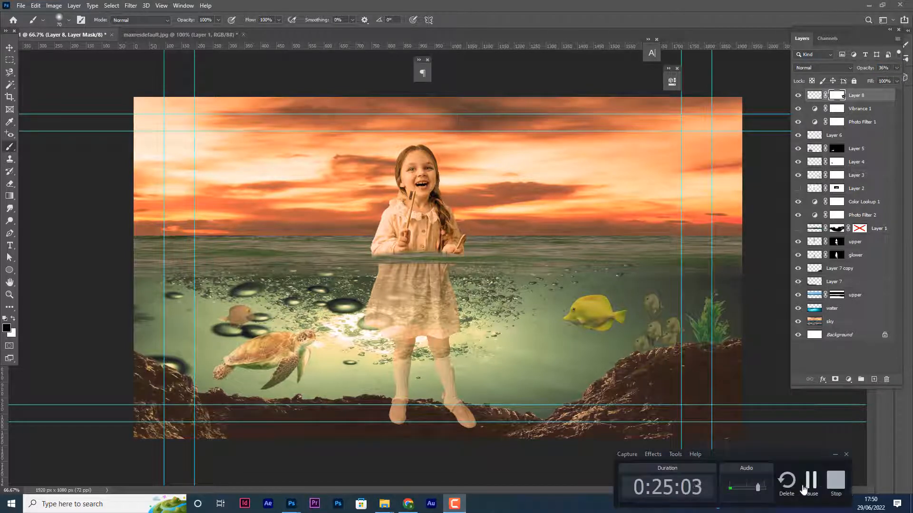
{"action": "left_click", "coordinate": [828, 488]}
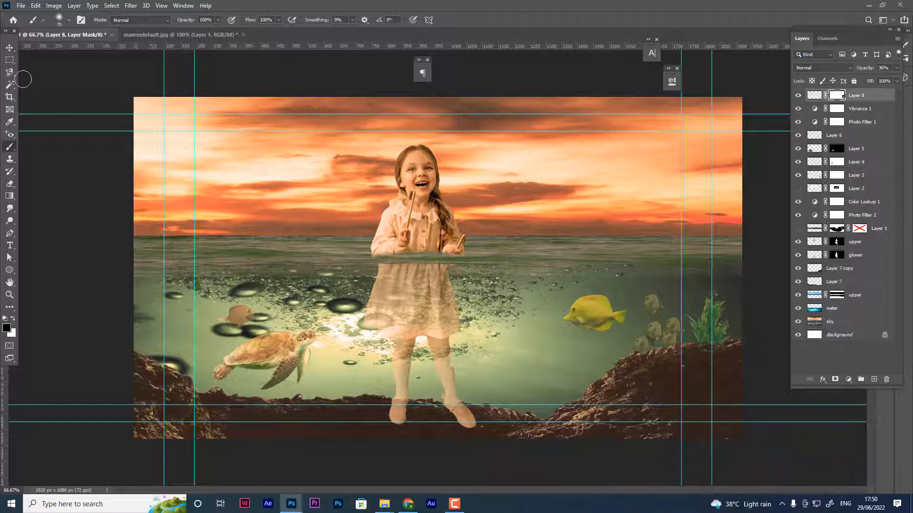
- Duplicate the plant layer twice, placing one copy on the seabed left of the girl's feet and one at the base of the right rocks
{"action": "left_click", "coordinate": [10, 48]}
{"action": "key", "text": "ctrl+j"}
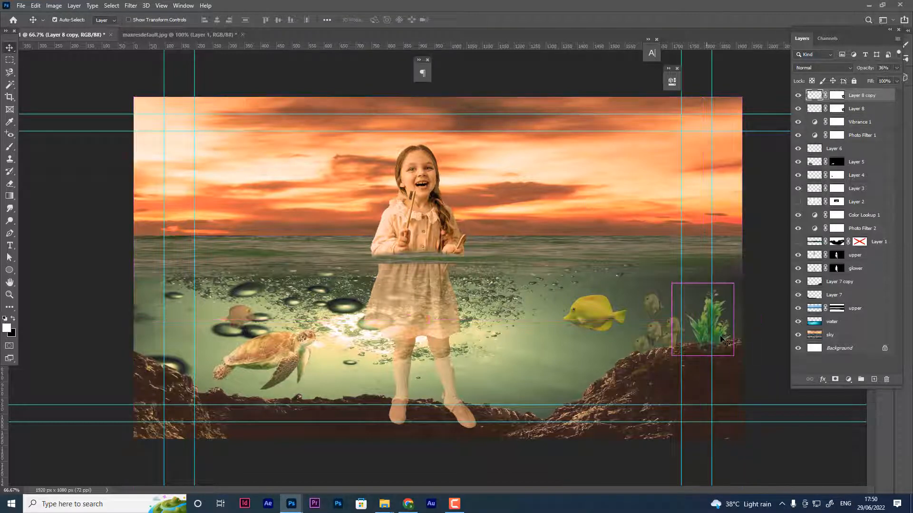
{"action": "left_click_drag", "start_coordinate": [708, 328], "coordinate": [609, 418]}
{"action": "key", "text": "ctrl+j"}
{"action": "left_click_drag", "start_coordinate": [352, 390], "coordinate": [597, 408]}
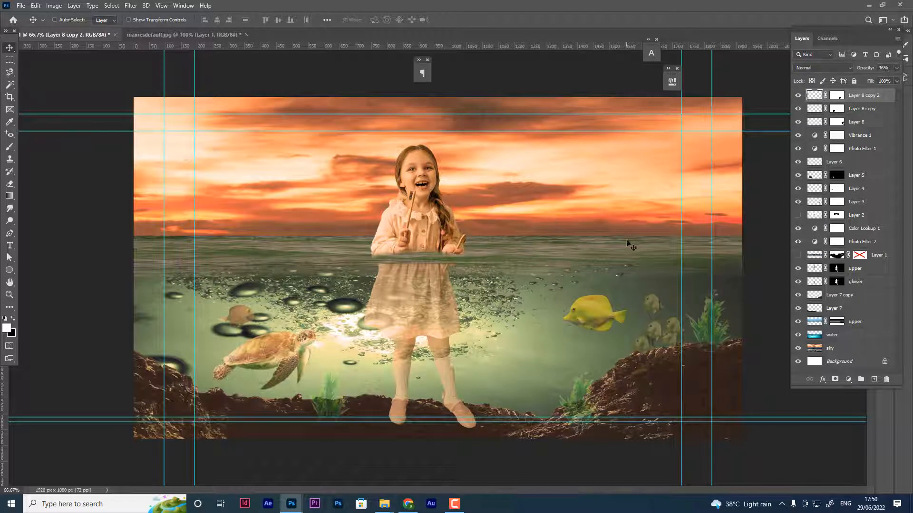
- Duplicate the plant layer once more and place the copy on the seabed rocks beneath the turtle
{"action": "key", "text": "ctrl"}
{"action": "key", "text": "ctrl+j"}
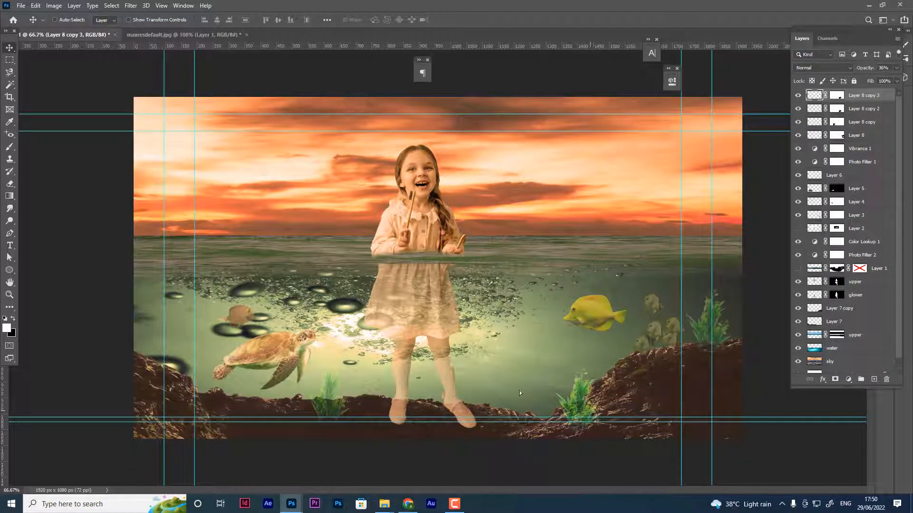
{"action": "left_click_drag", "start_coordinate": [597, 415], "coordinate": [228, 400]}
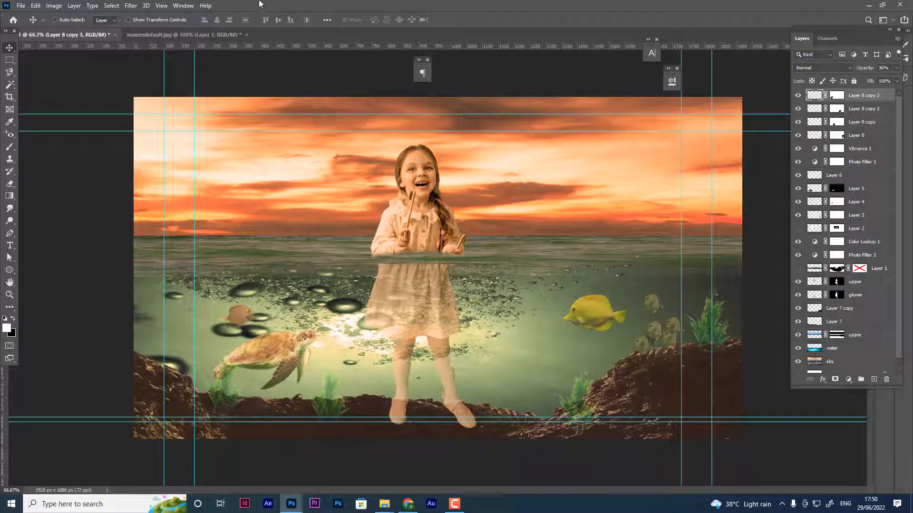
{"action": "left_click", "coordinate": [456, 508]}
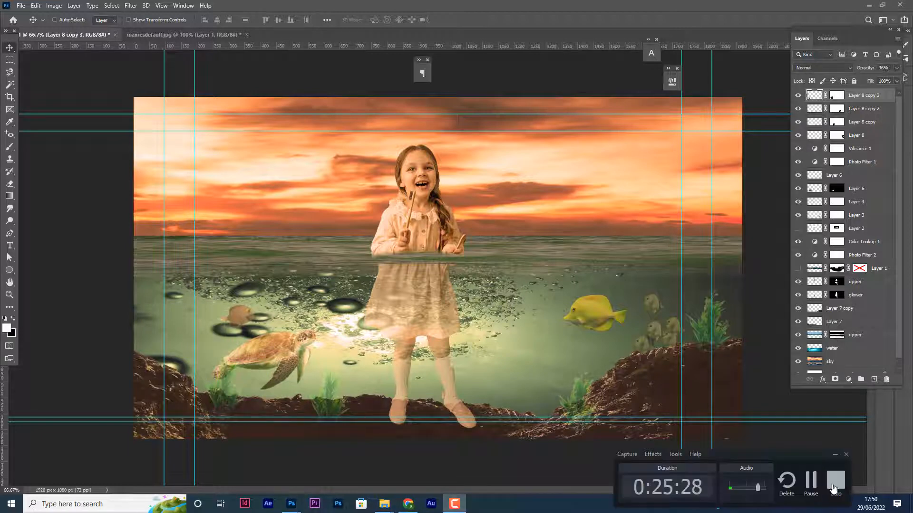